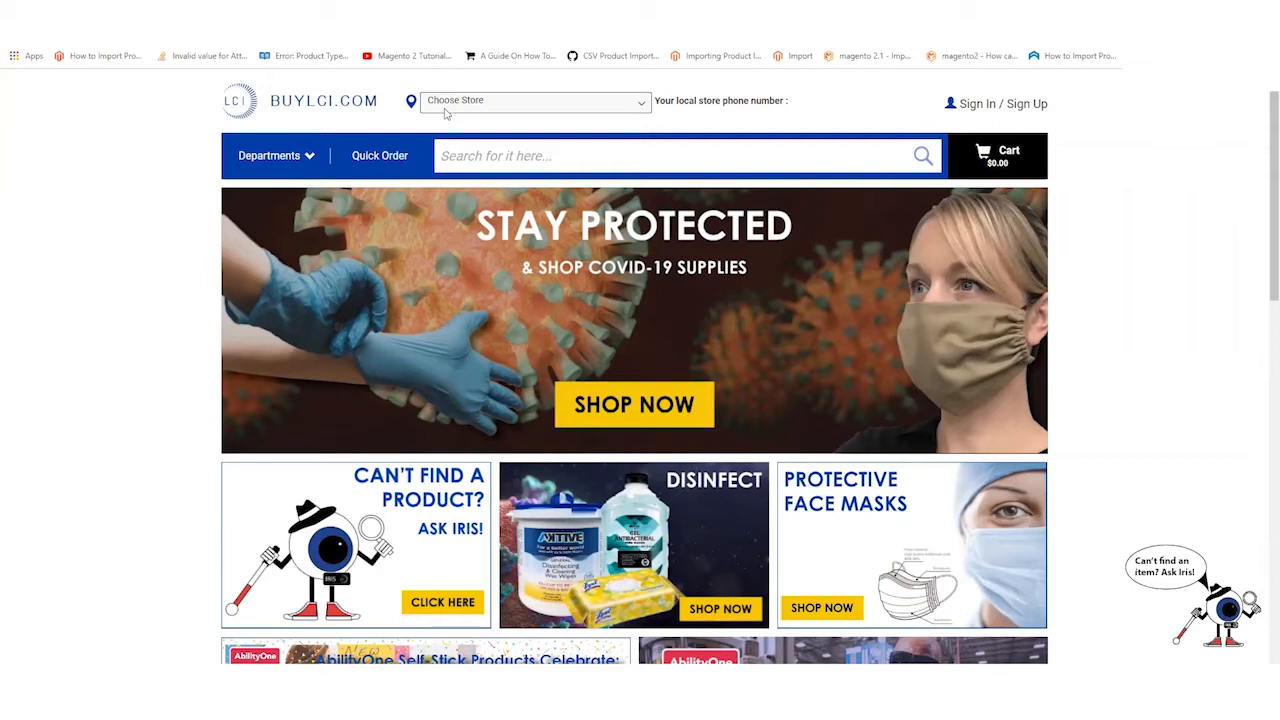
- Set Eglin AFB as the local store and check its header phone number
click(456, 101)
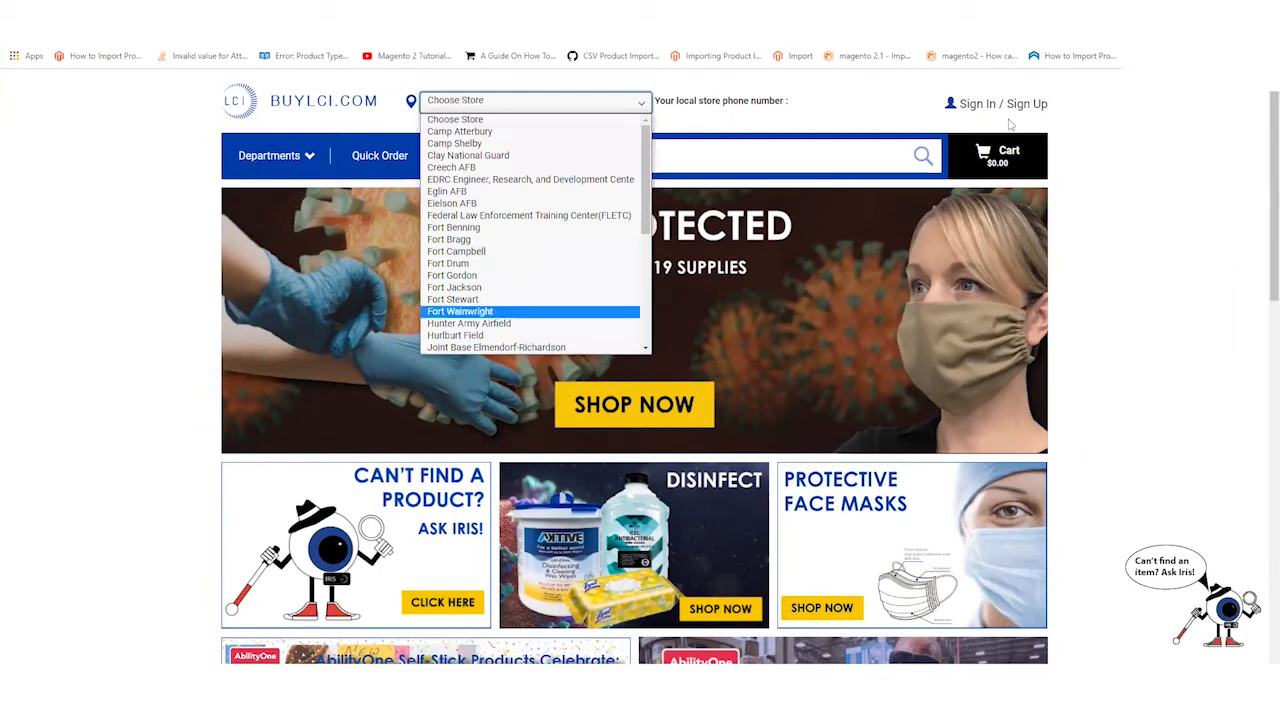
click(1180, 196)
click(544, 106)
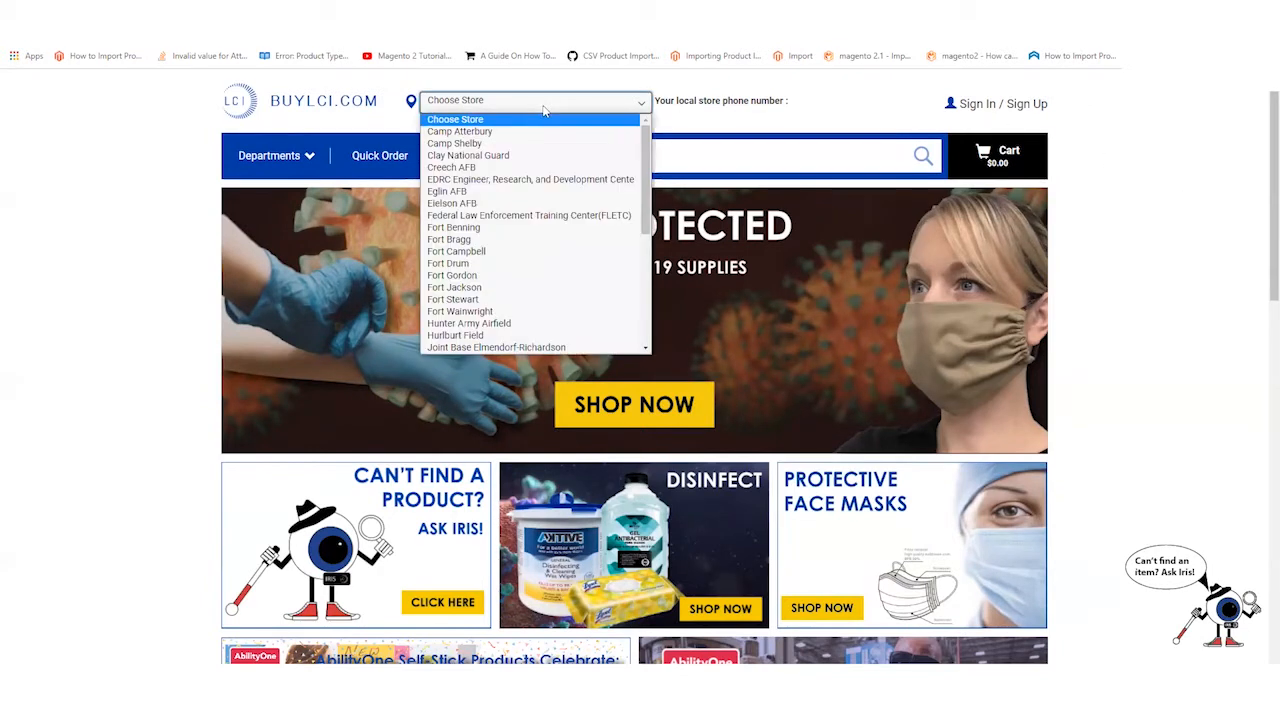
click(515, 192)
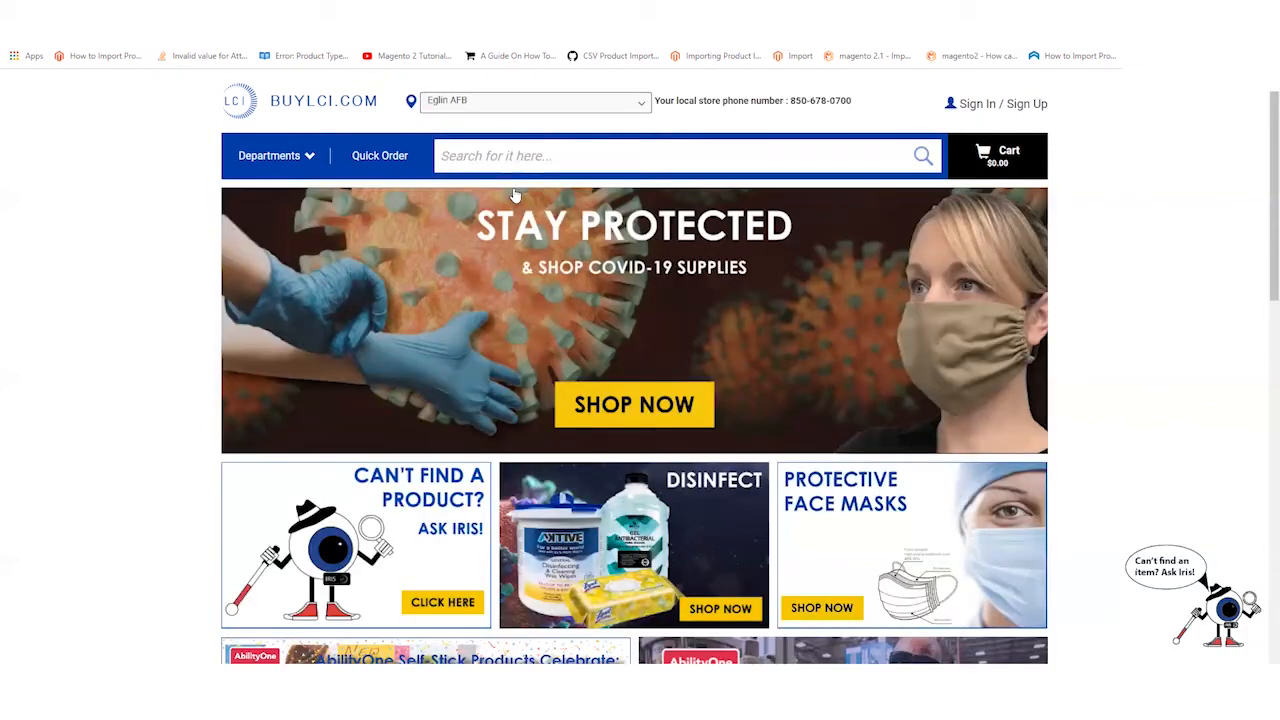
drag(657, 100, 868, 102)
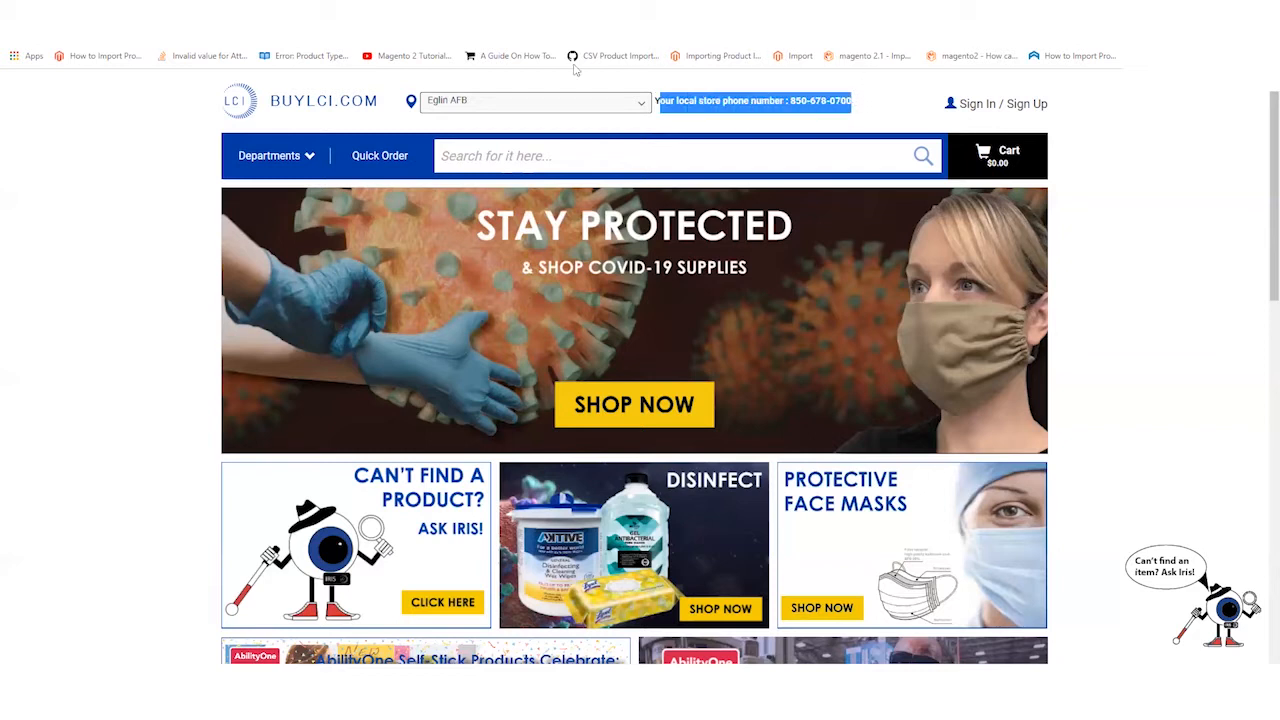
click(744, 97)
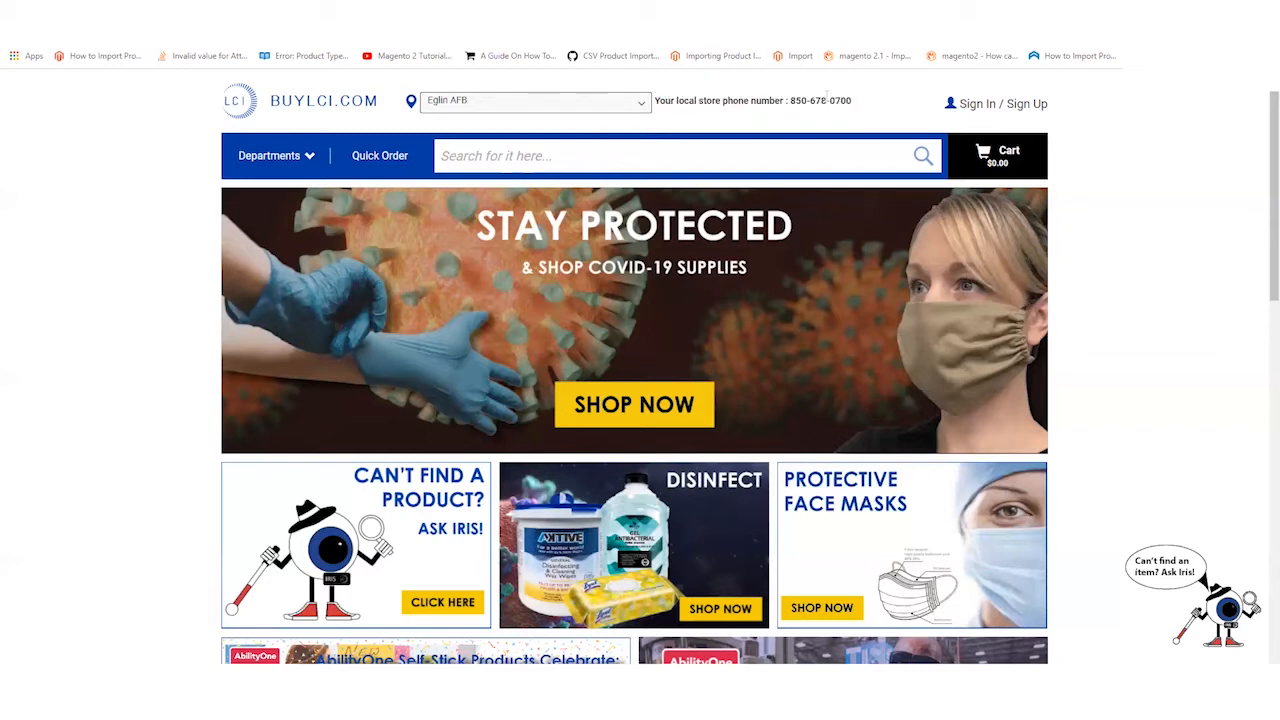
- Switch the local store to Fort Bragg and check its new phone number
click(640, 102)
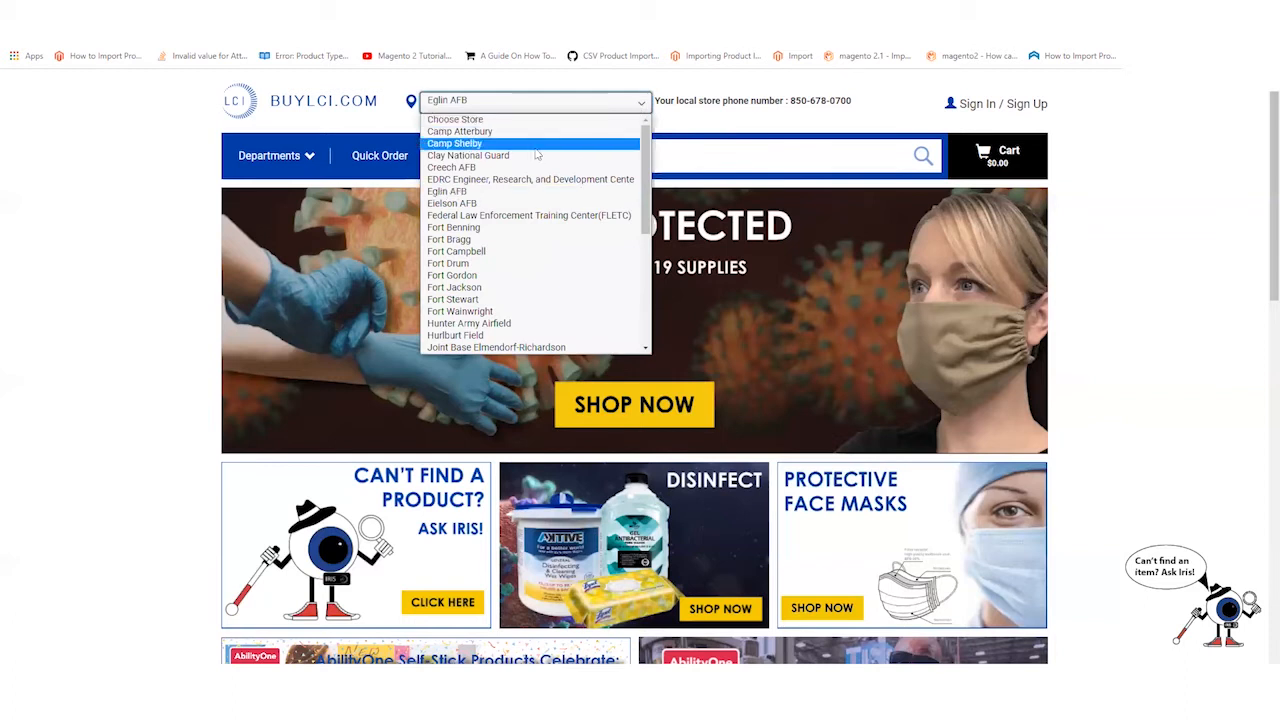
click(482, 240)
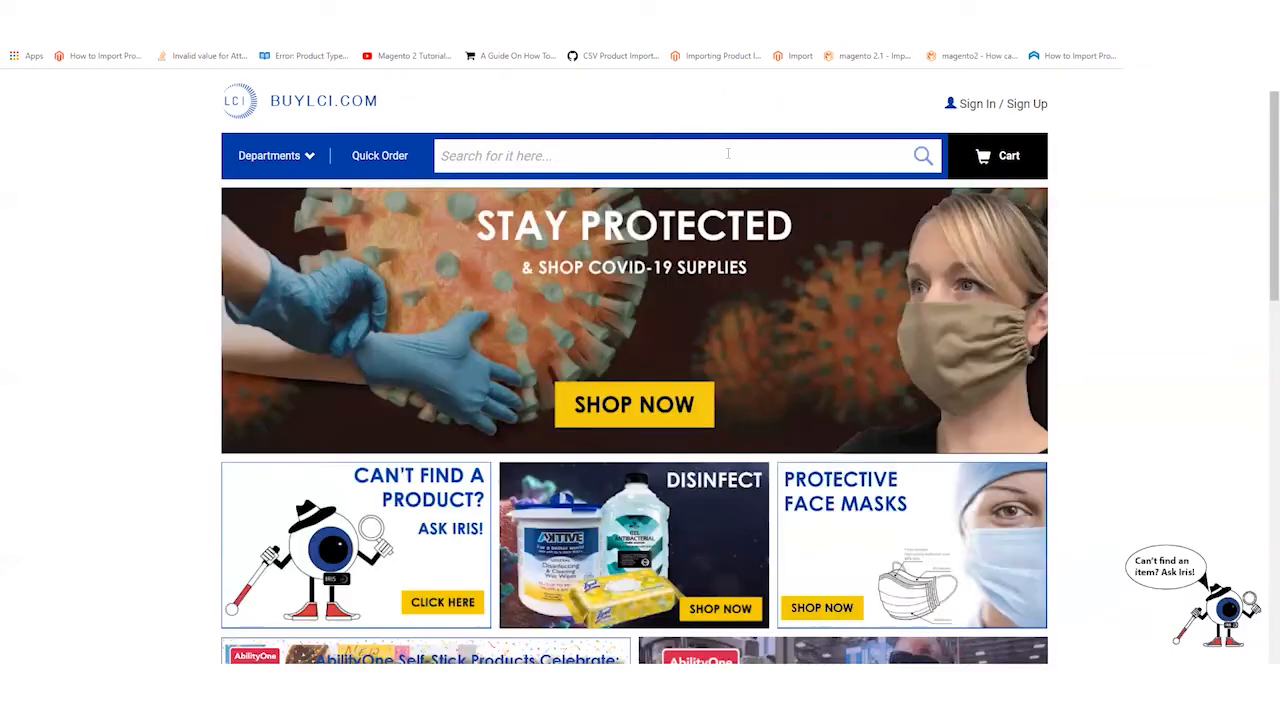
drag(864, 105, 655, 112)
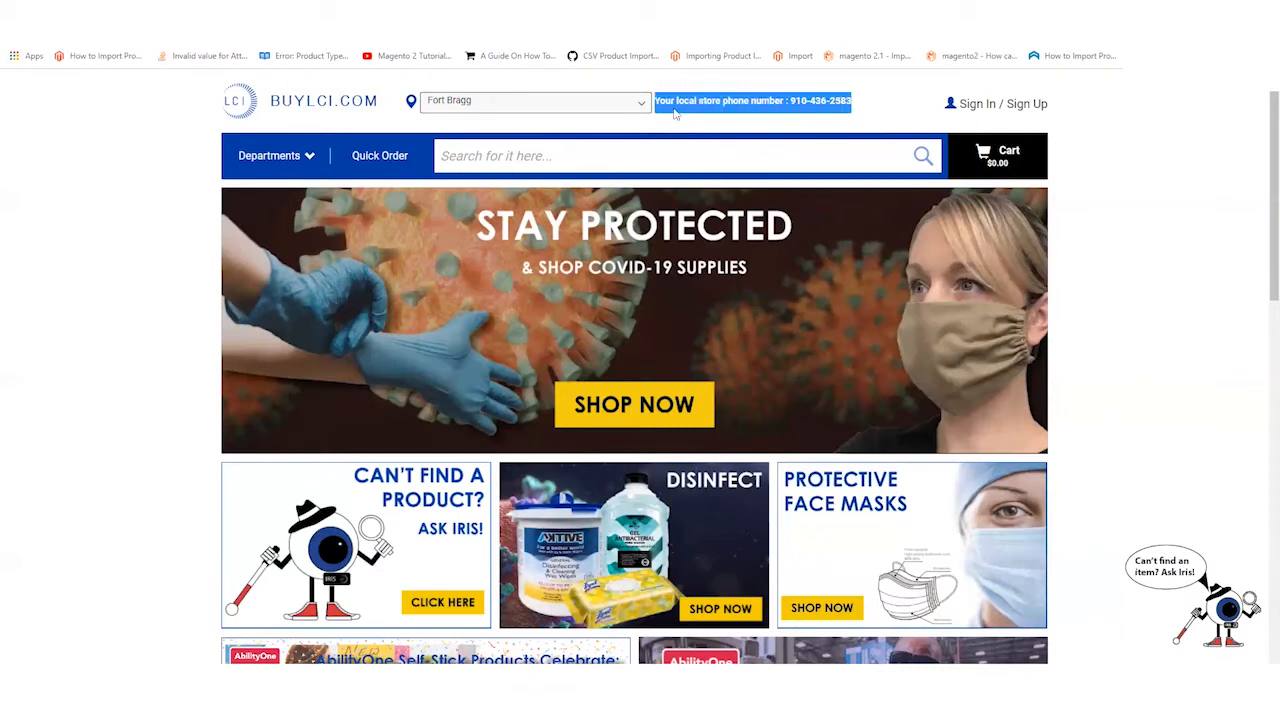
click(877, 106)
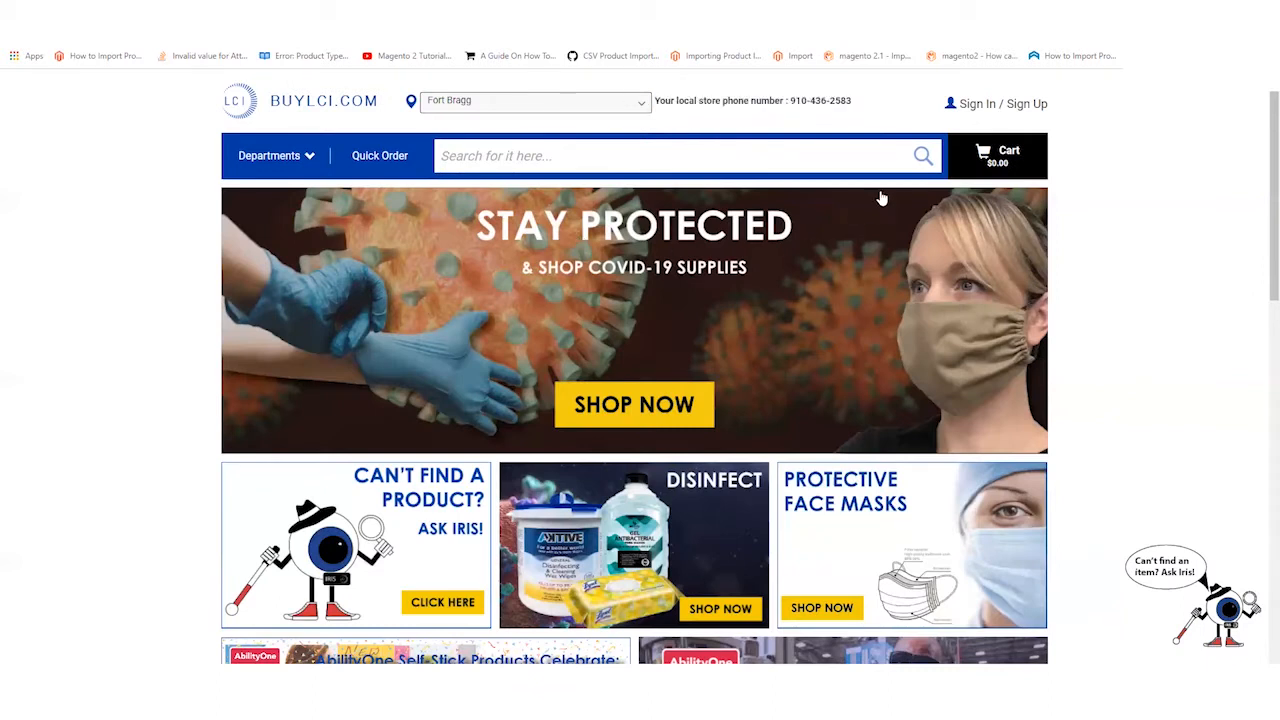
- From Sign In / Sign Up, open Create Account and step through First Name, Last Name and Username fields
click(992, 106)
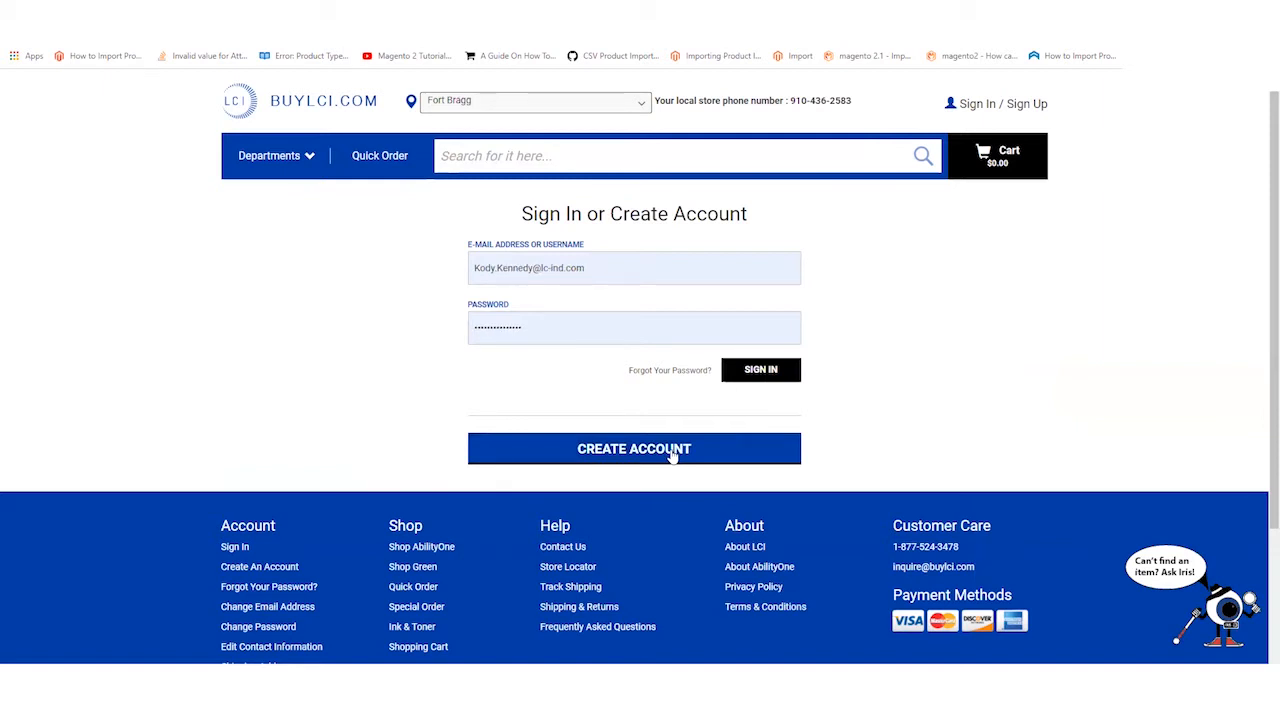
click(673, 452)
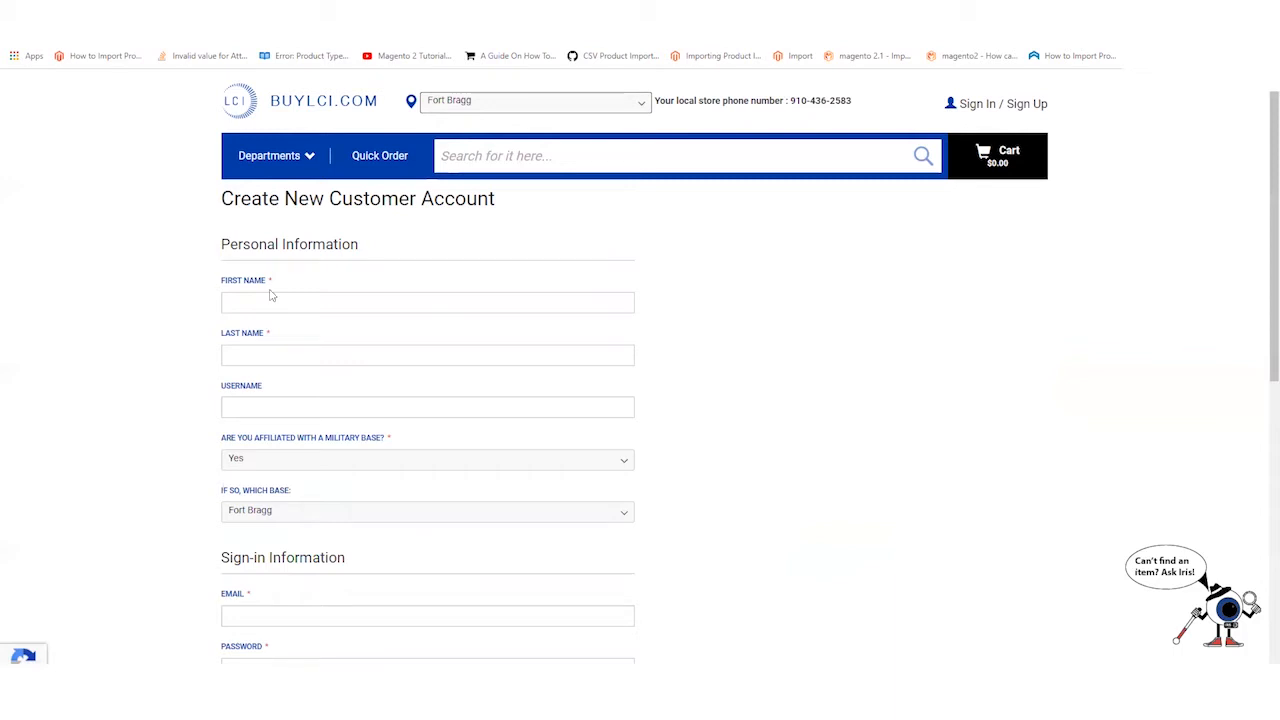
click(261, 299)
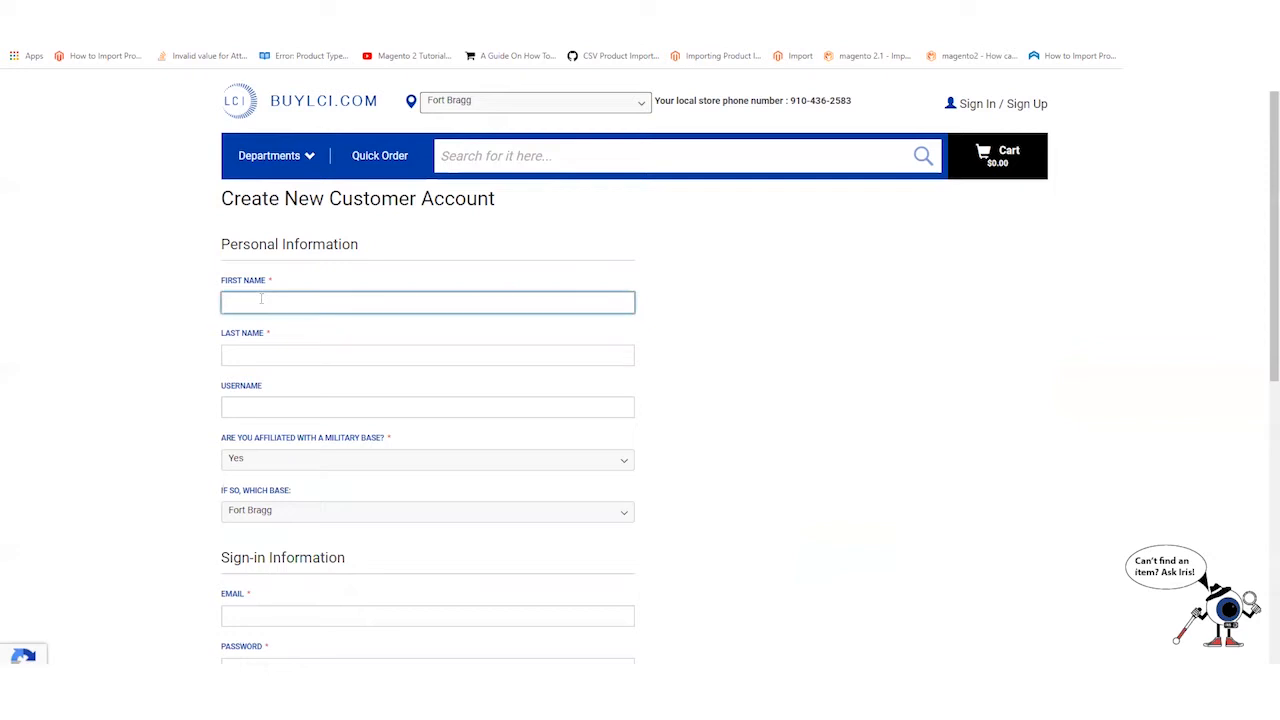
click(296, 354)
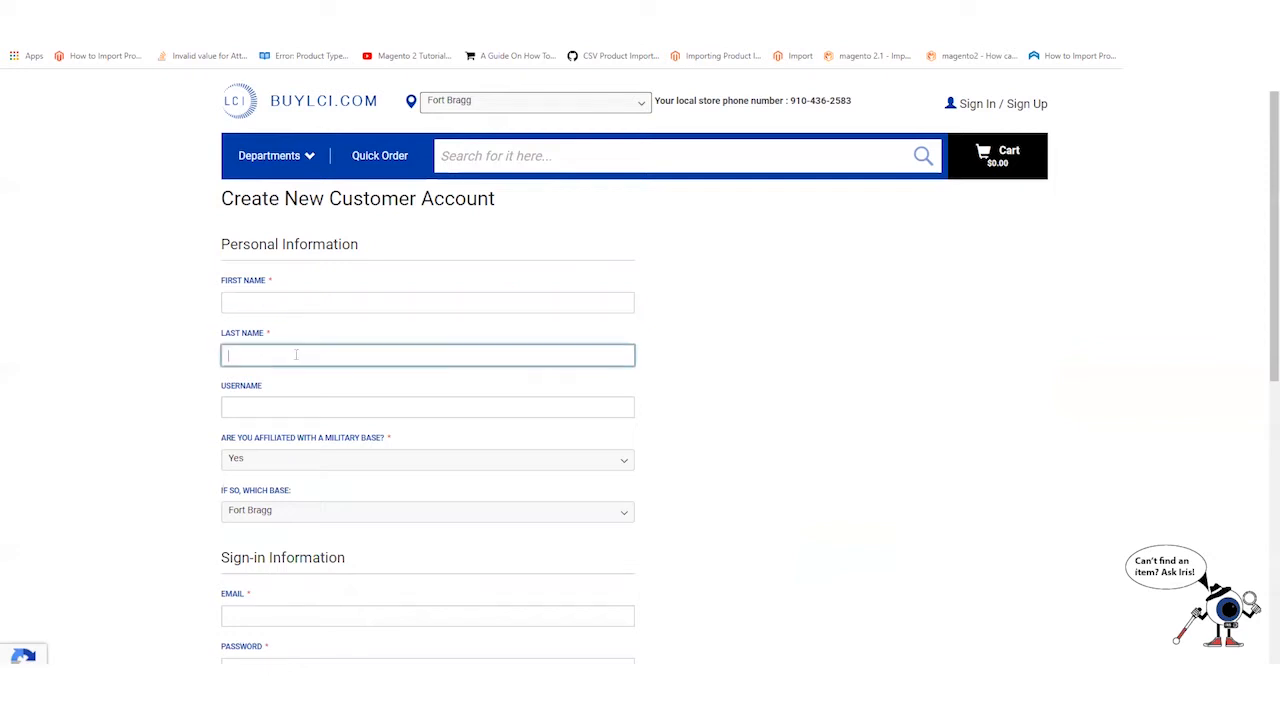
scroll(296, 354, down, 1)
click(270, 275)
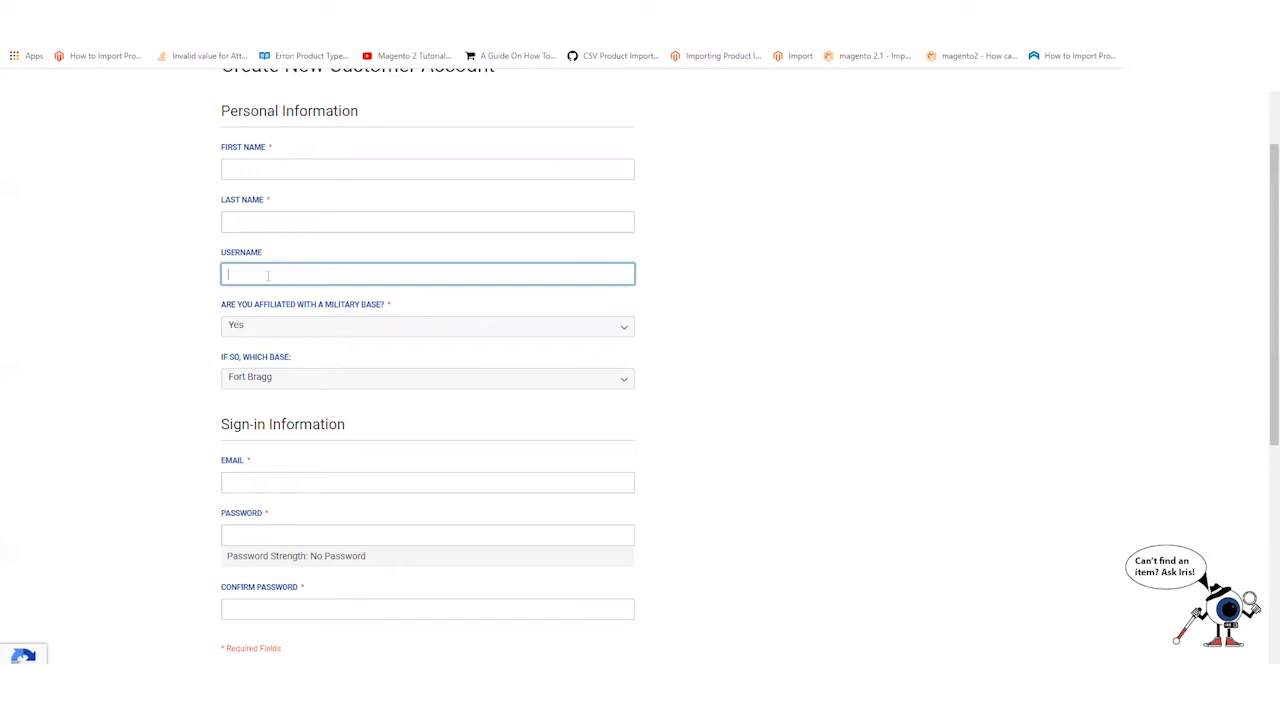
scroll(268, 275, down, 1)
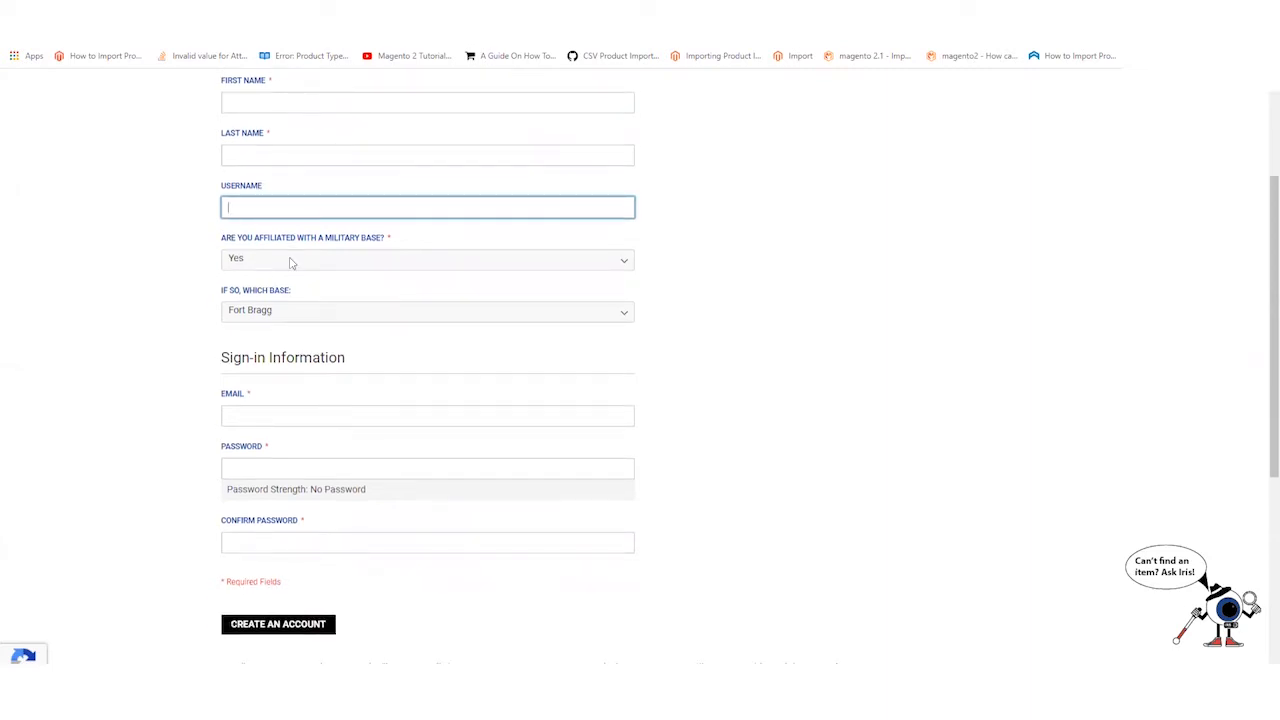
click(291, 262)
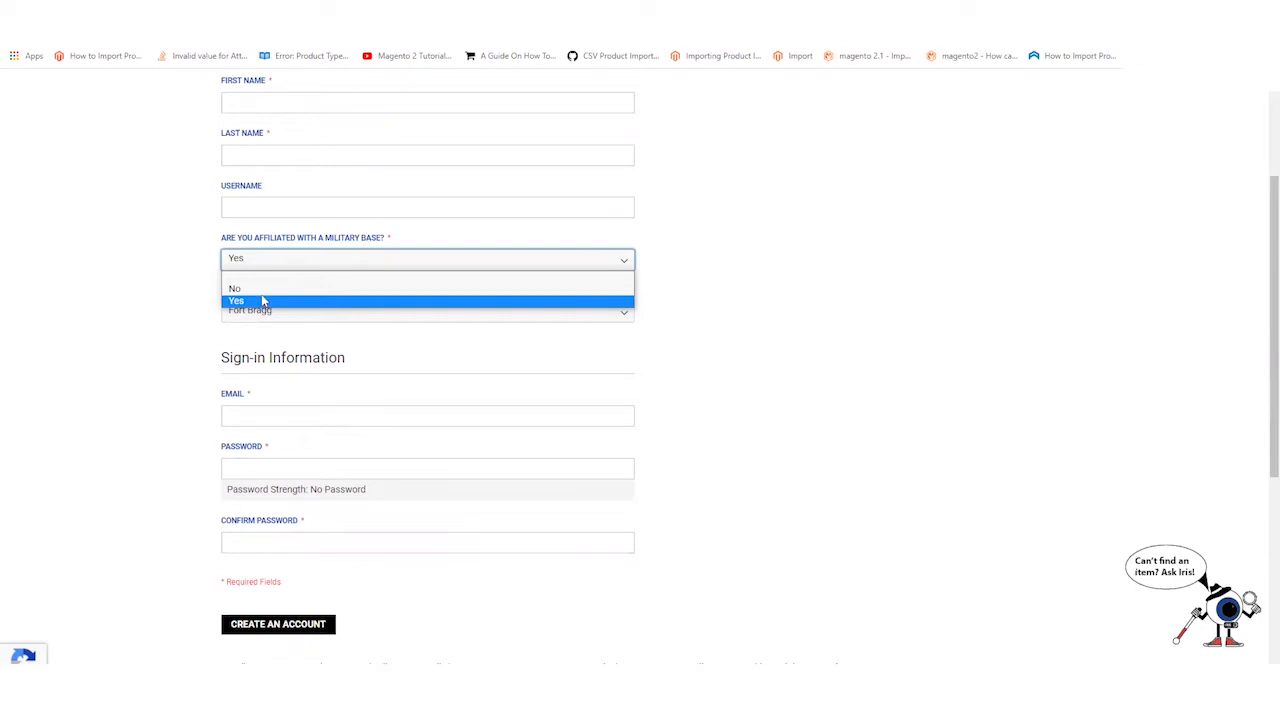
- Set military base affiliation to Yes with Fort Bragg as the base
click(262, 289)
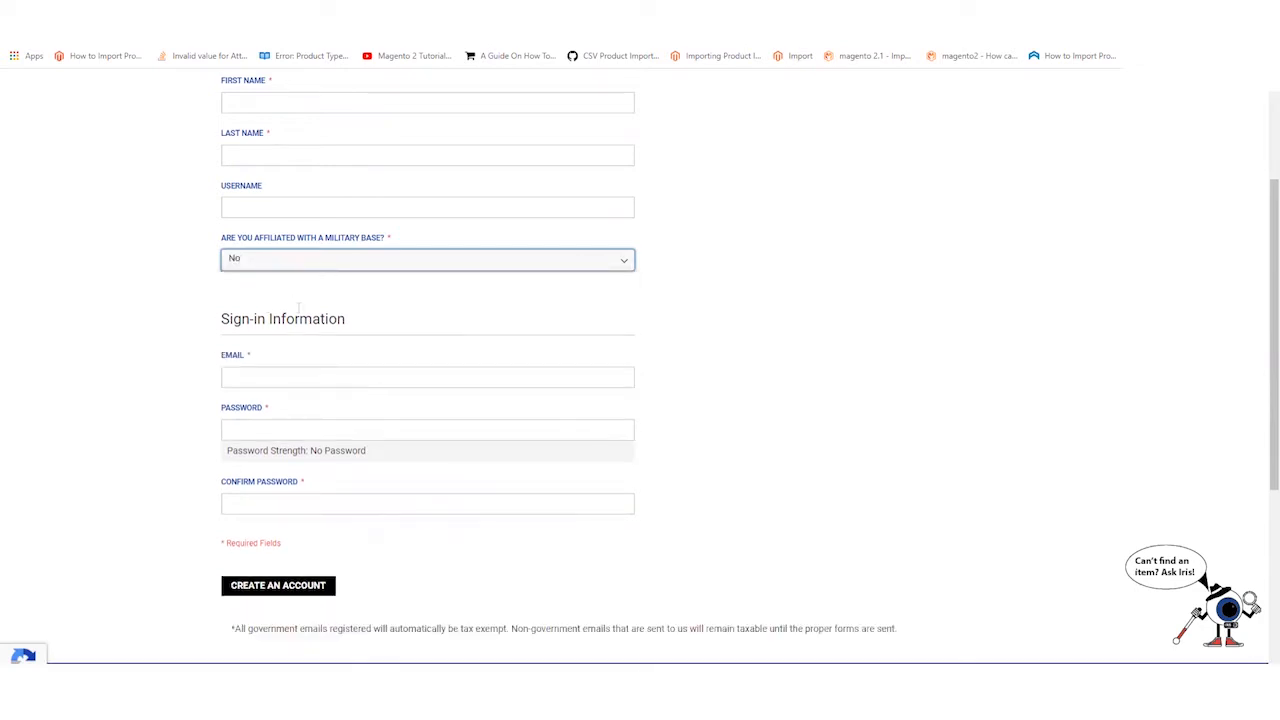
click(297, 266)
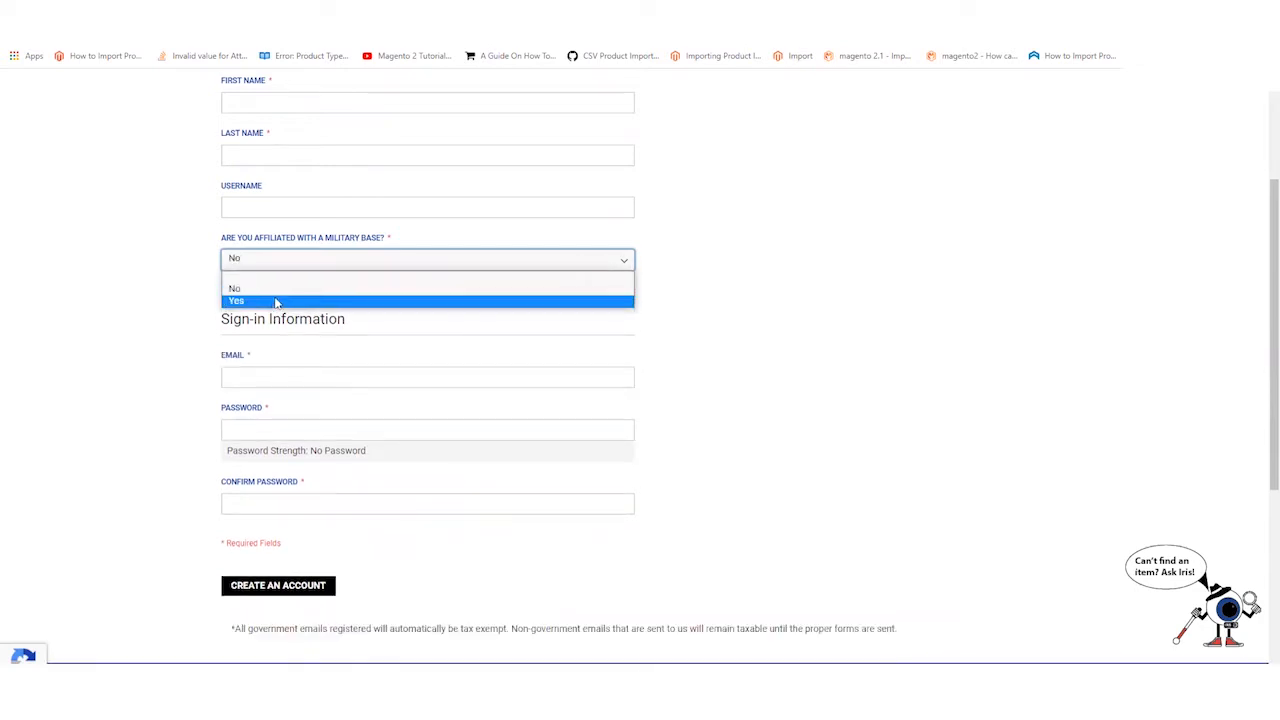
click(271, 301)
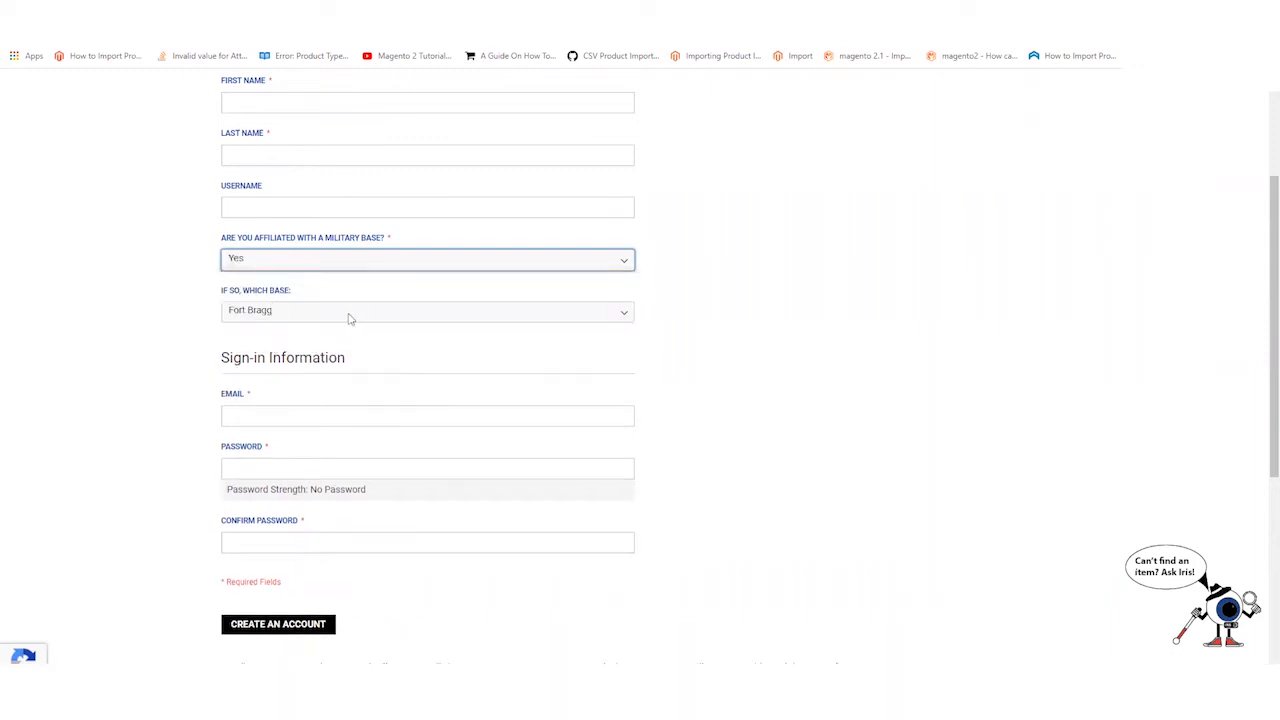
click(310, 316)
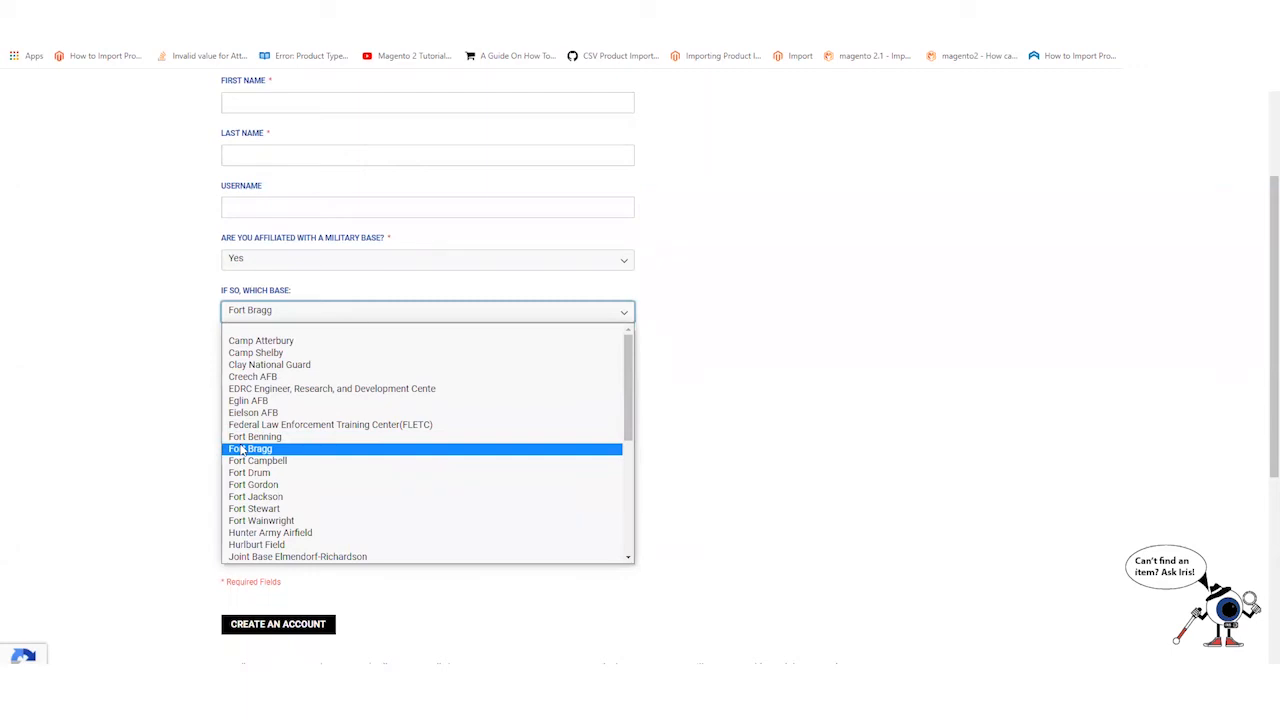
click(242, 451)
scroll(700, 271, down, 1)
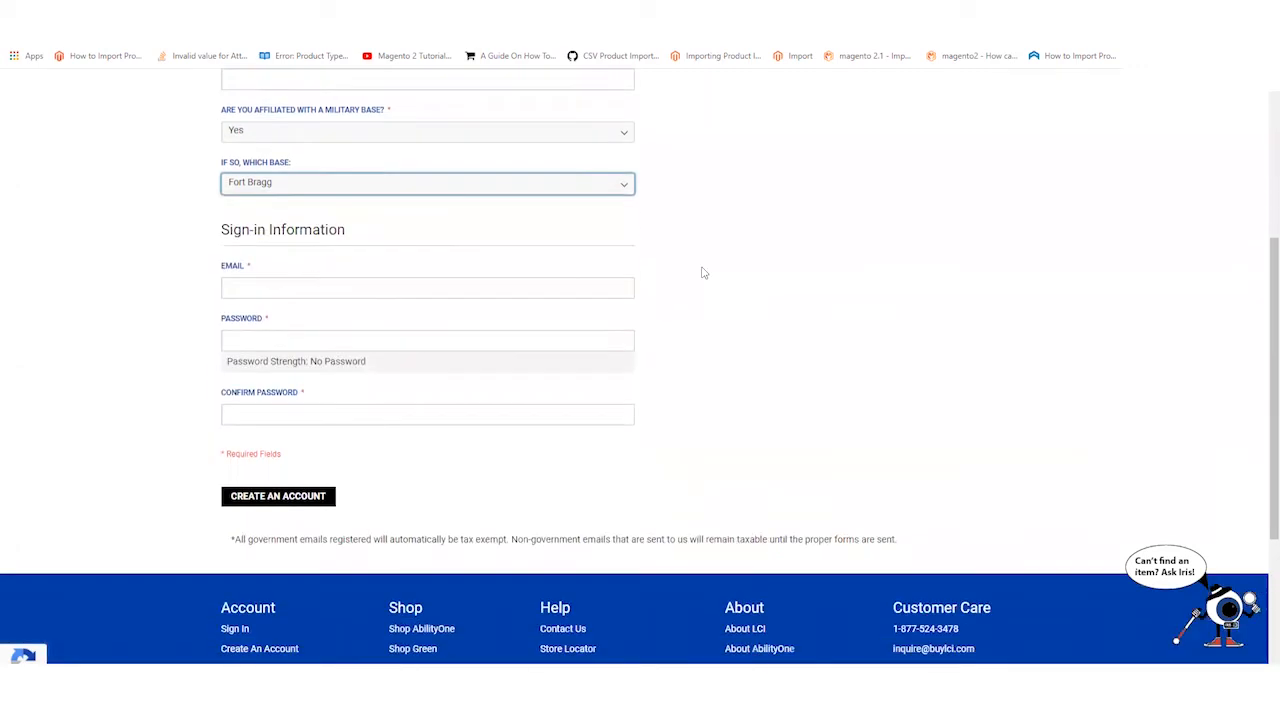
- Fill the account email and password from a saved login, then move to Confirm Password
click(285, 283)
click(446, 329)
click(437, 331)
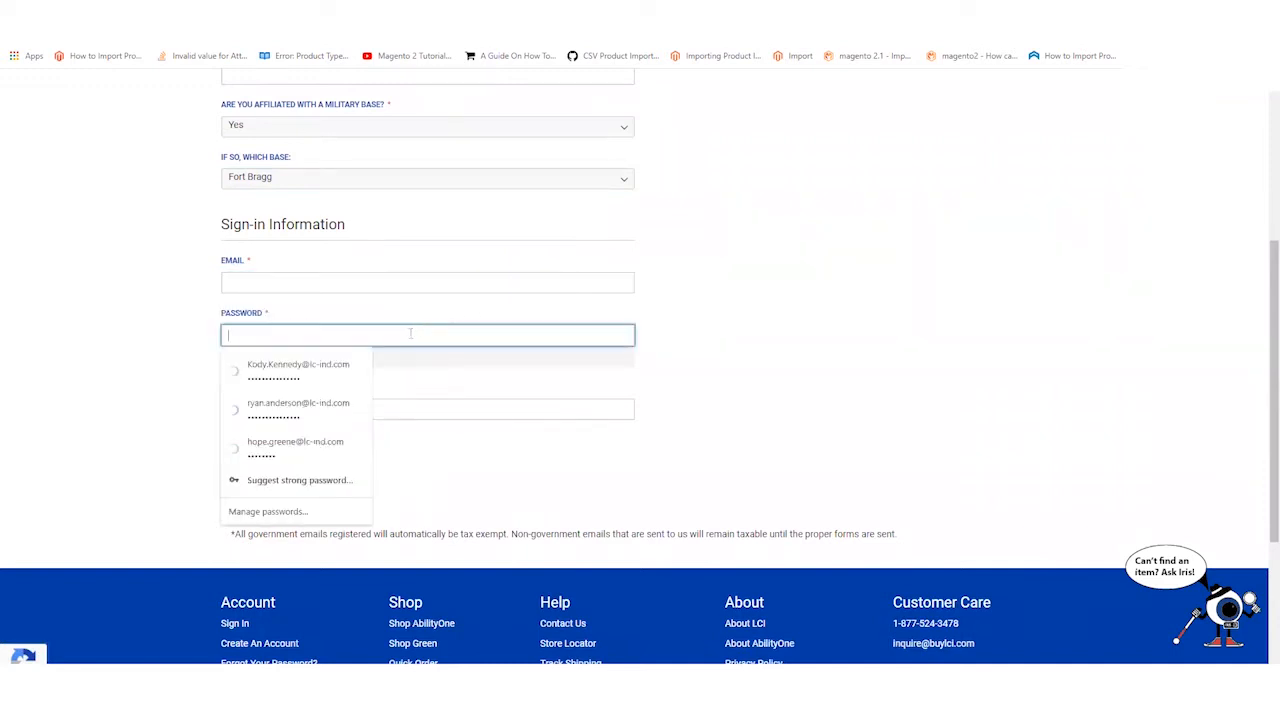
click(310, 375)
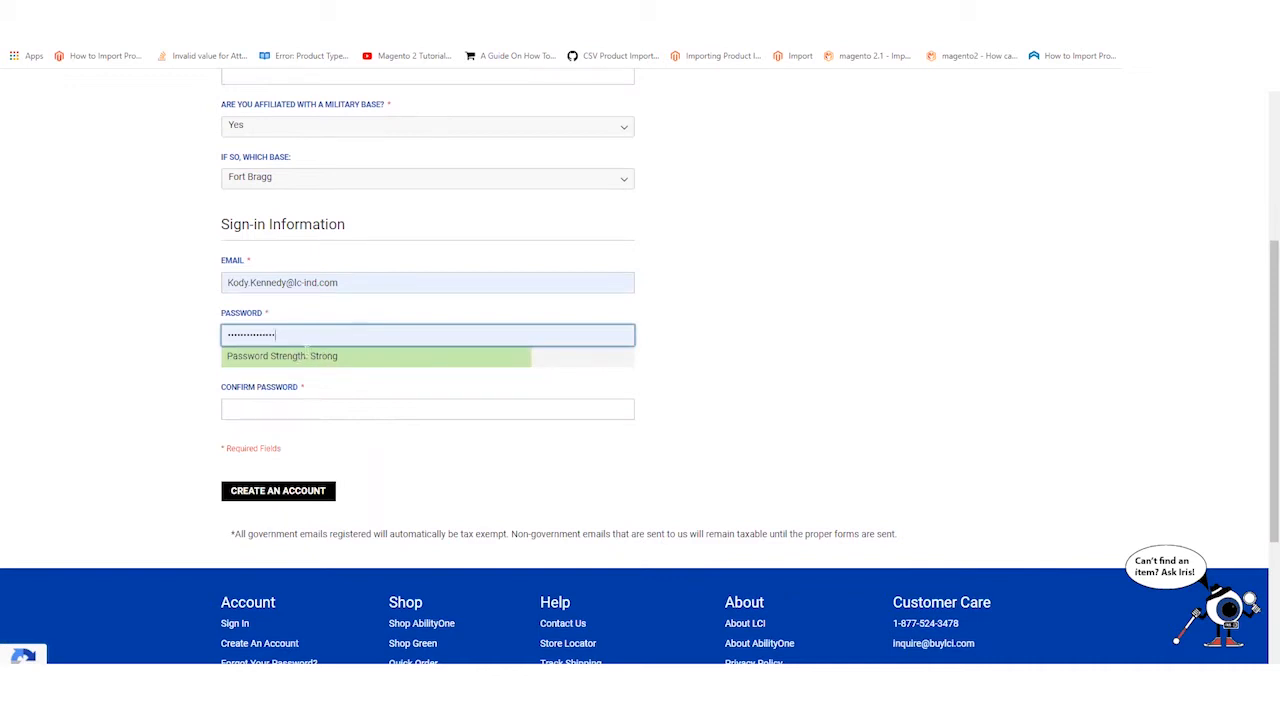
click(271, 404)
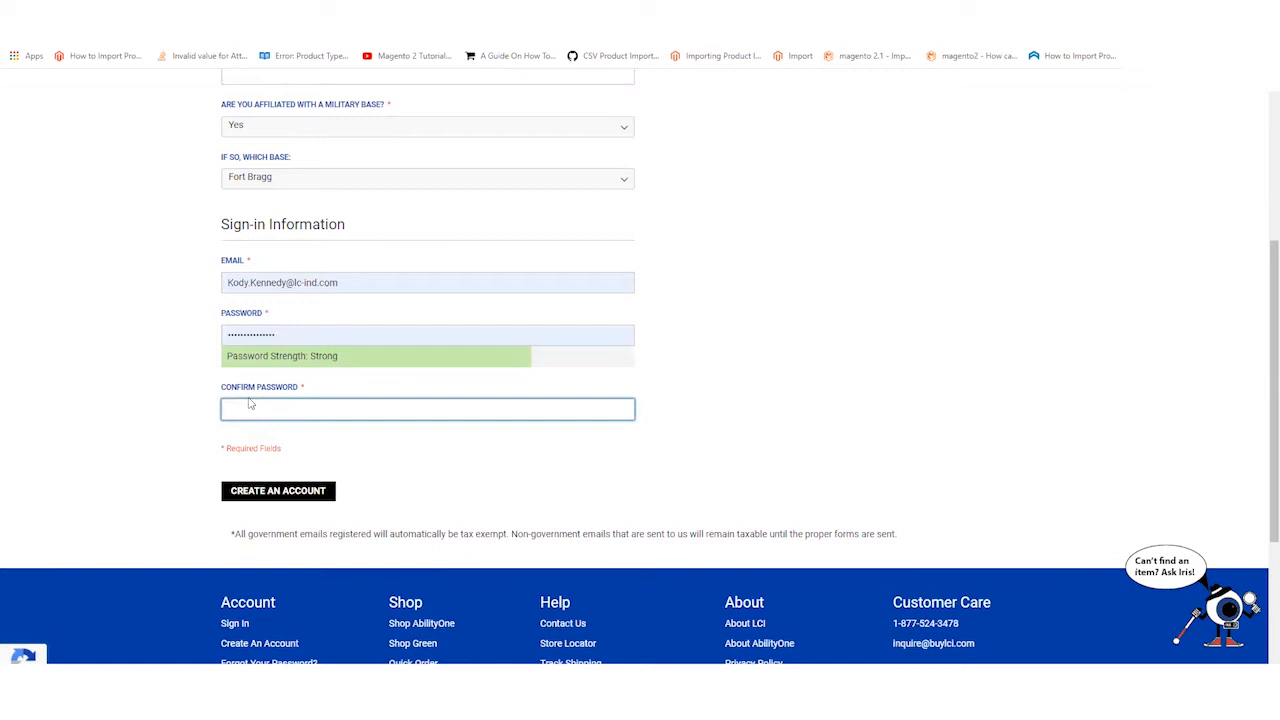
scroll(657, 340, down, 2)
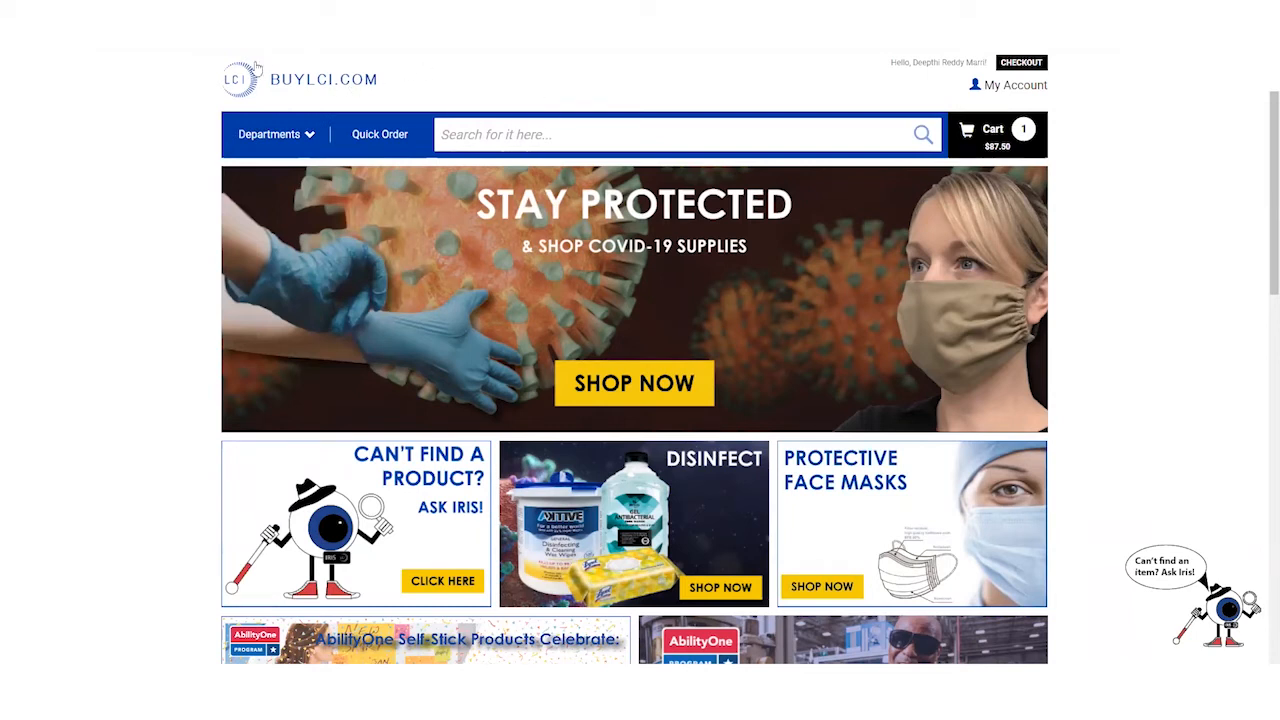
- Browse the Technology subcategories in the Departments menu, then go to the Quick Order page
click(287, 127)
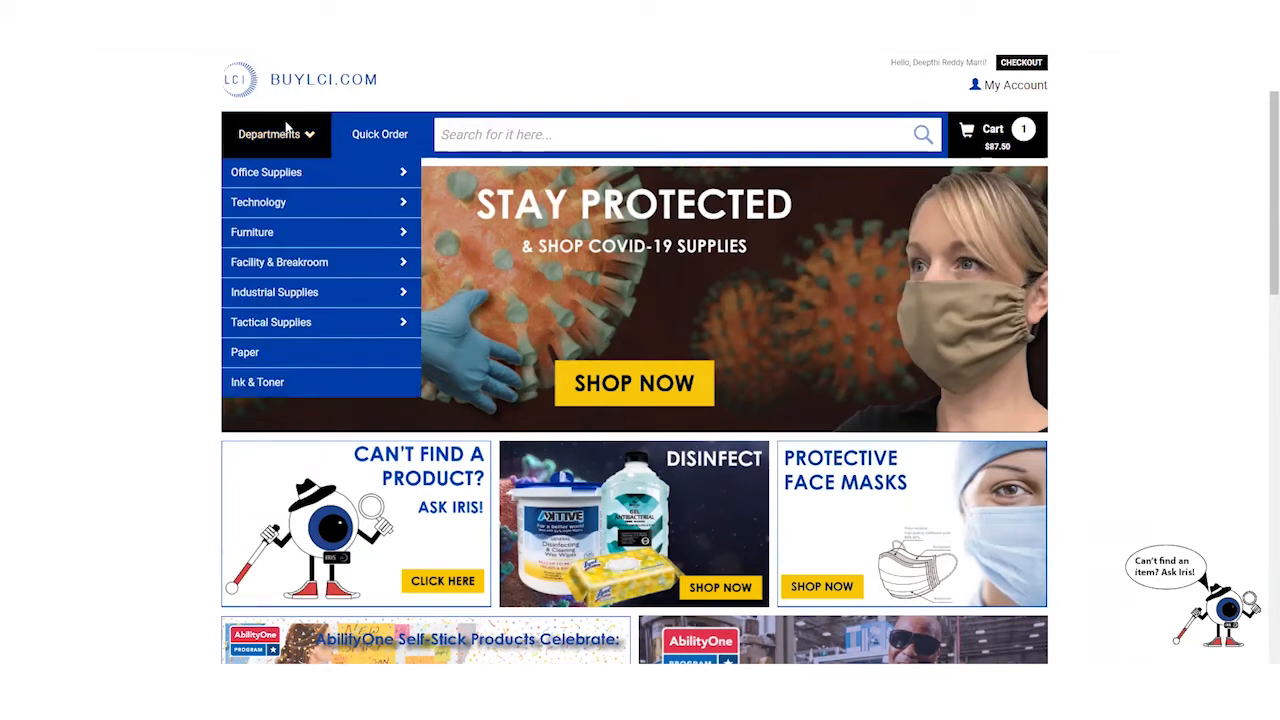
mouse_move(260, 171)
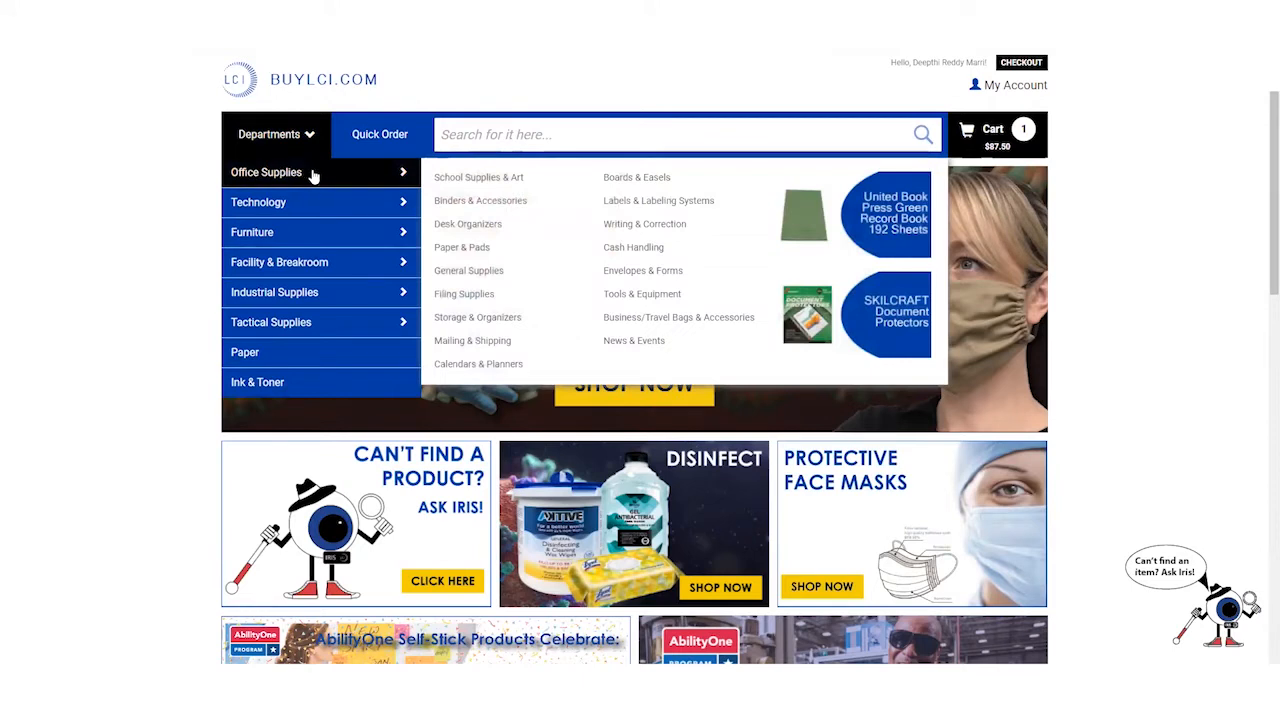
mouse_move(298, 230)
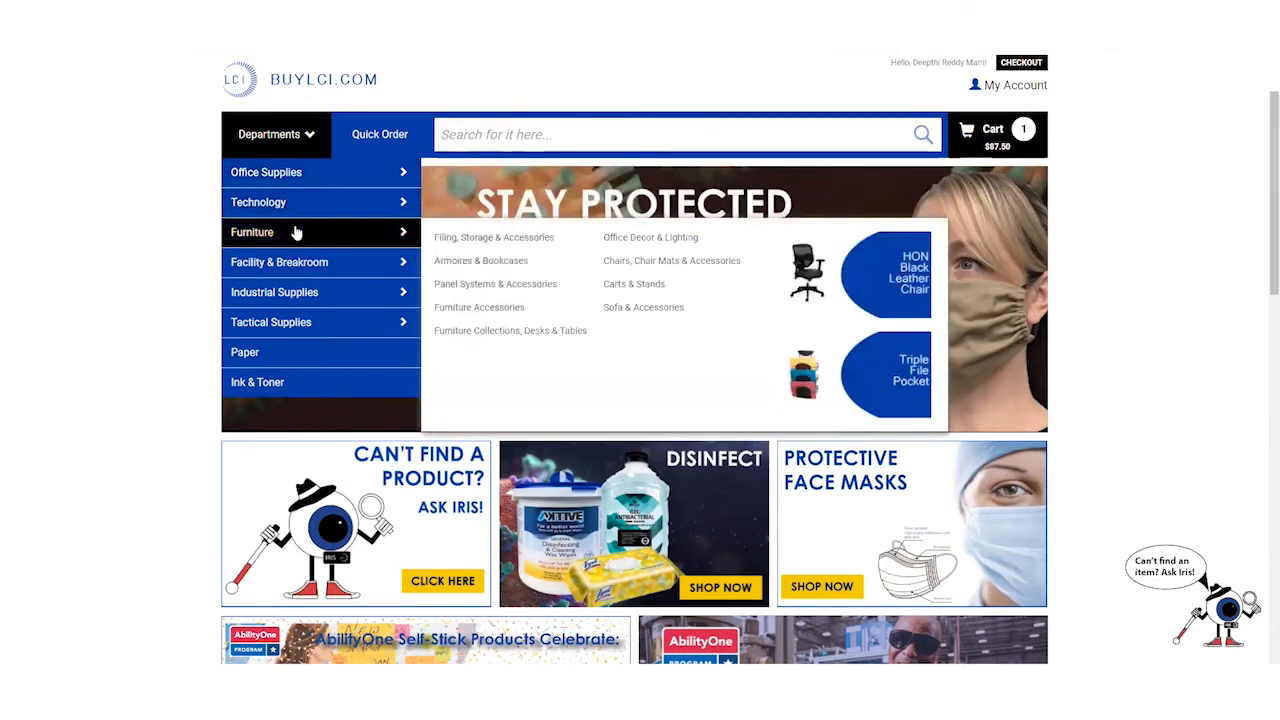
mouse_move(287, 259)
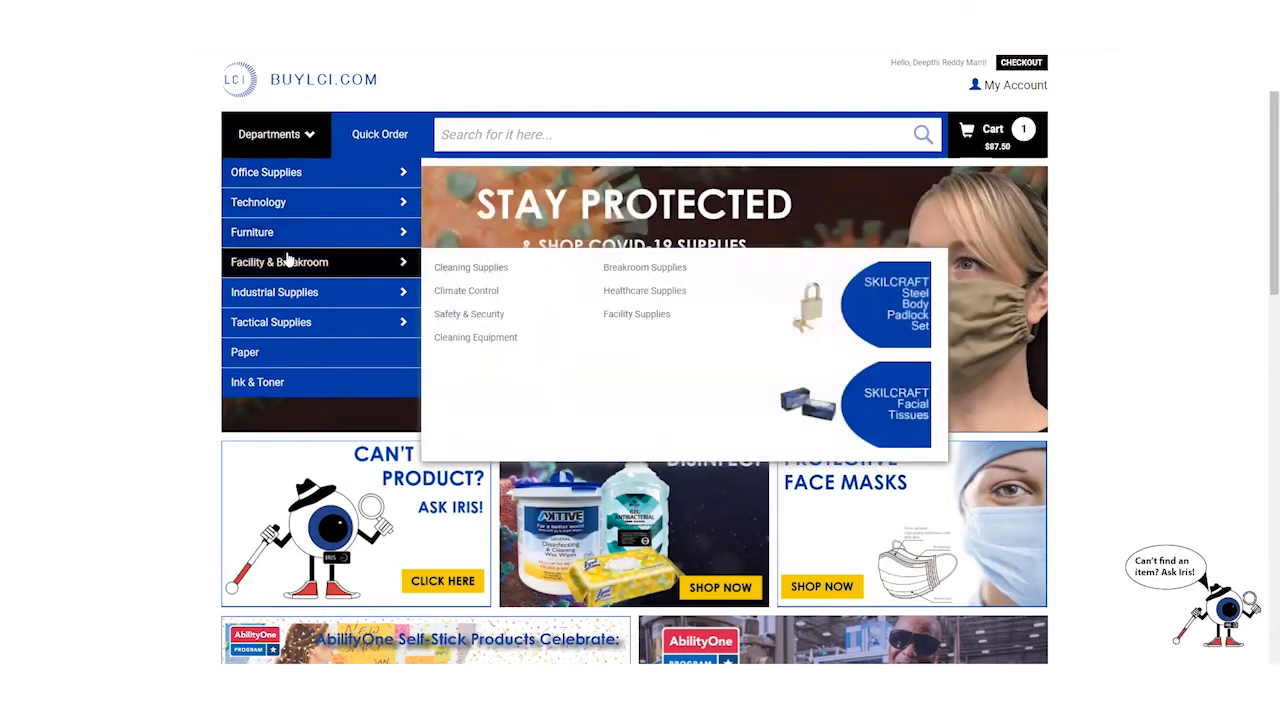
mouse_move(287, 289)
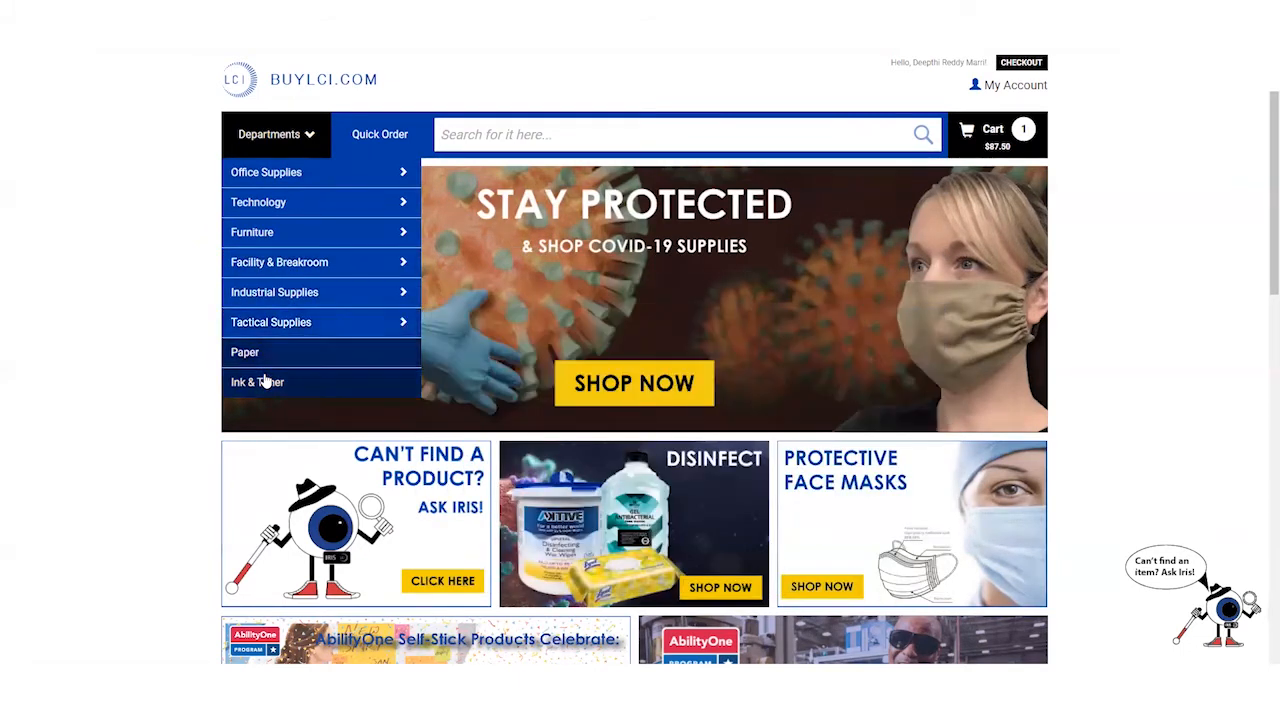
mouse_move(308, 210)
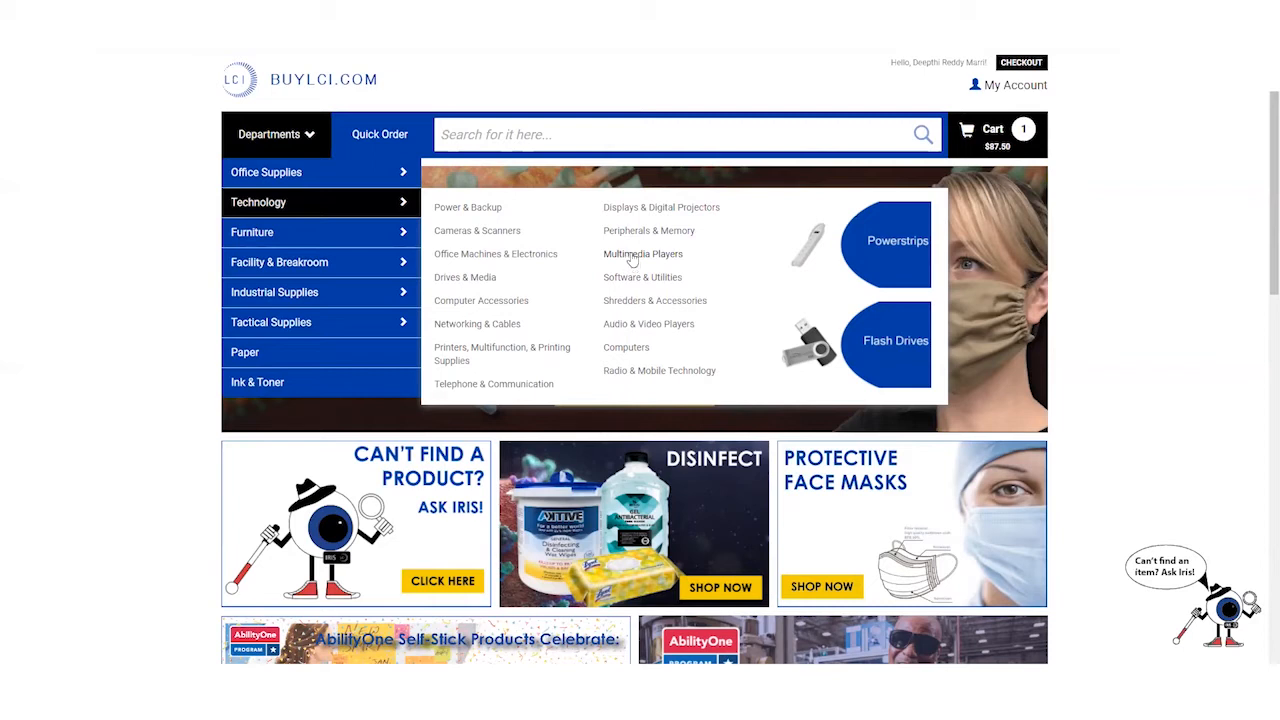
click(384, 137)
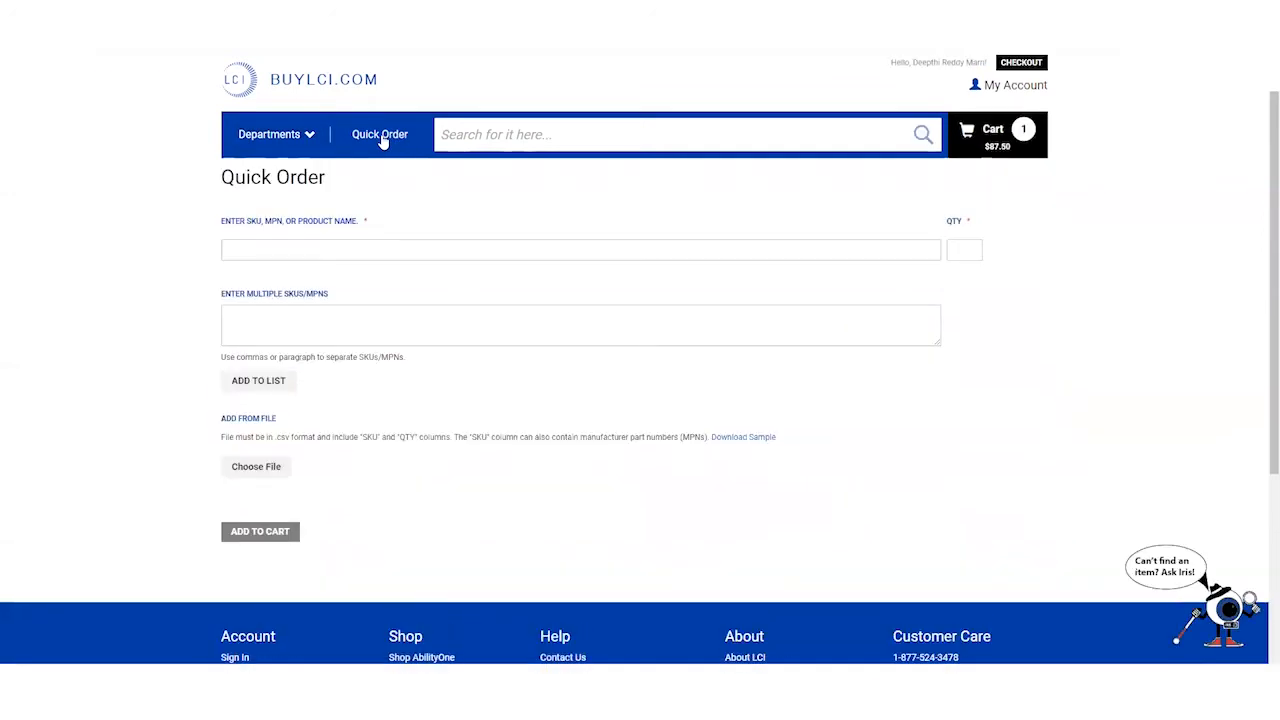
- Add SKU 100014 to the quick order list with quantity 3
click(277, 245)
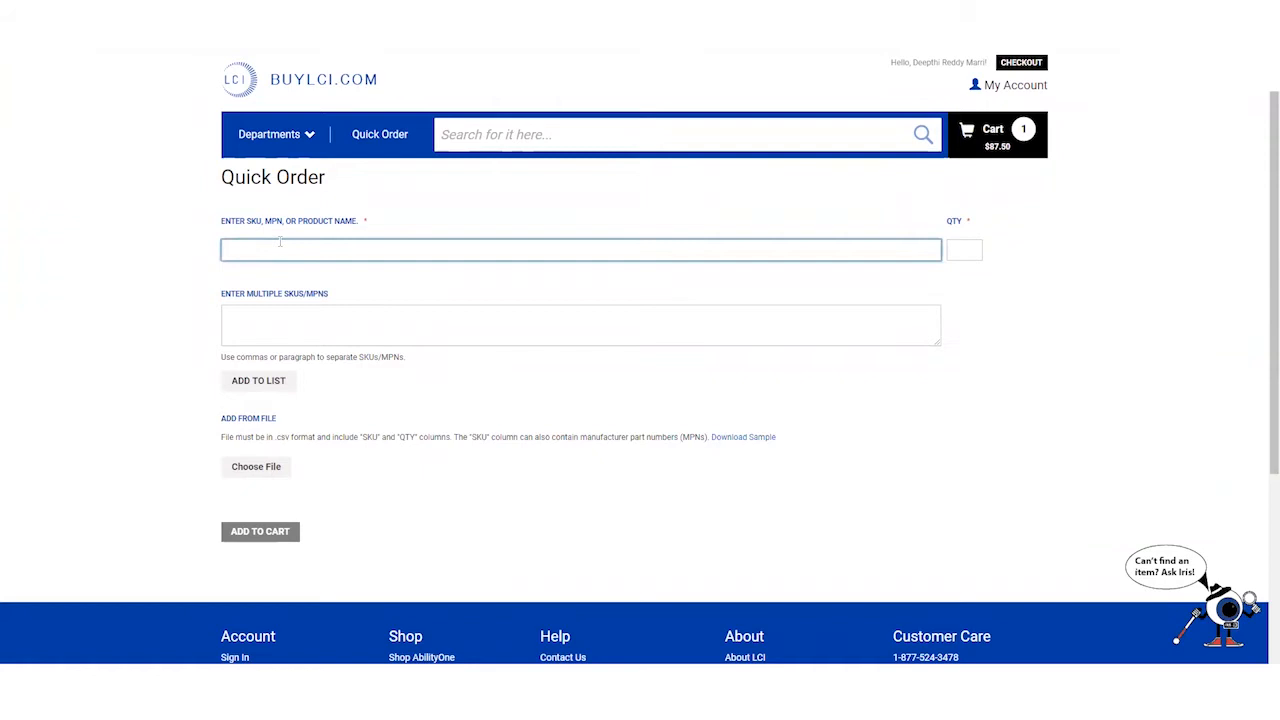
text(100014)
click(960, 256)
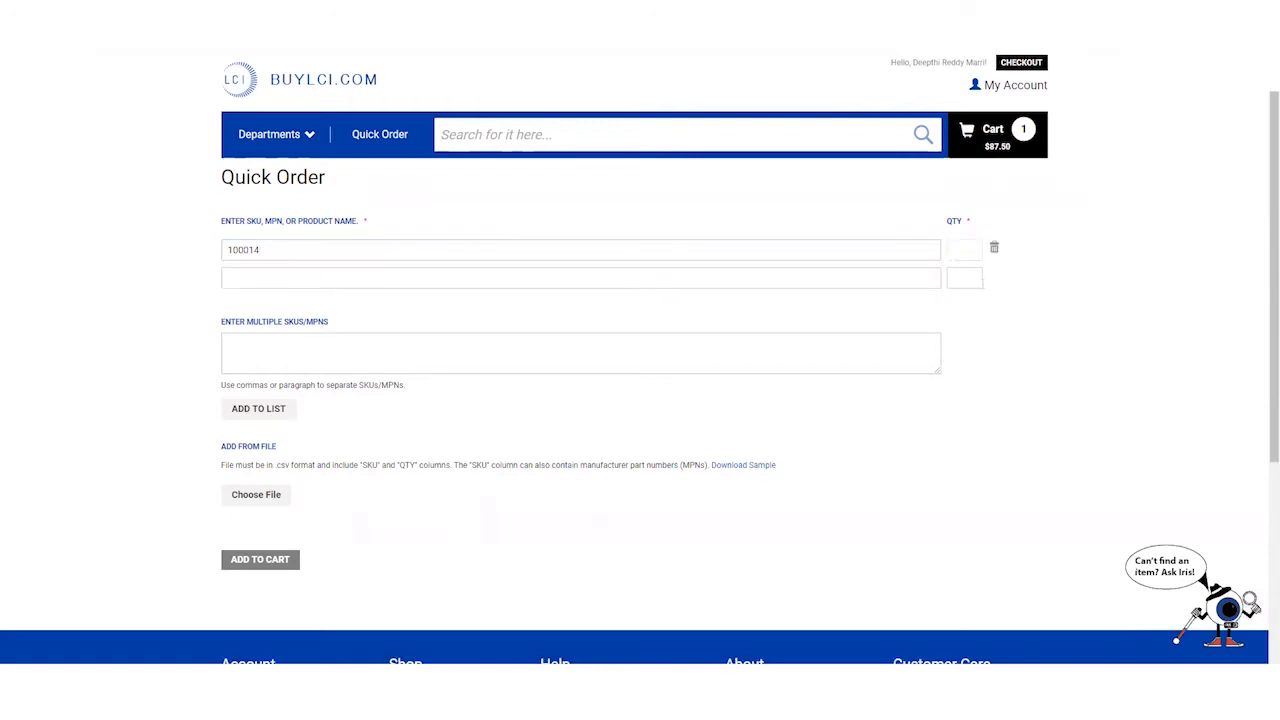
text(1)
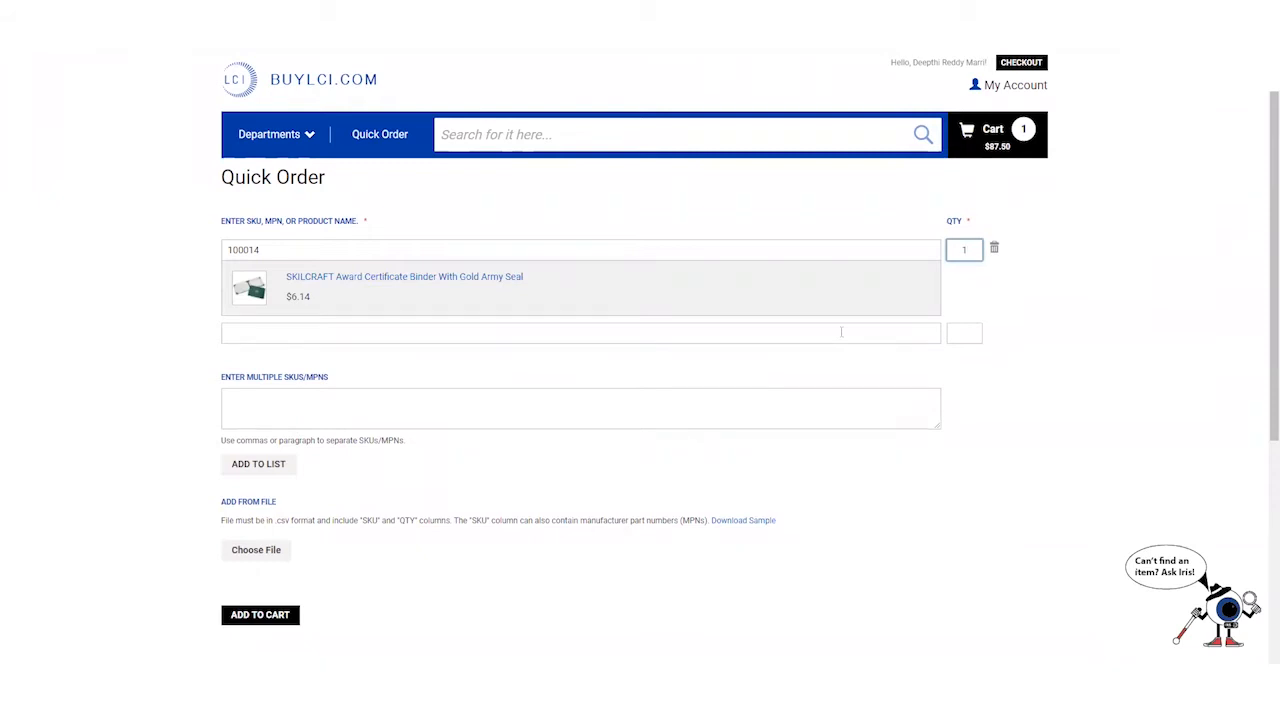
click(676, 345)
- Enter SKU 102256 in a new row, then delete it after it shows as not found
click(477, 277)
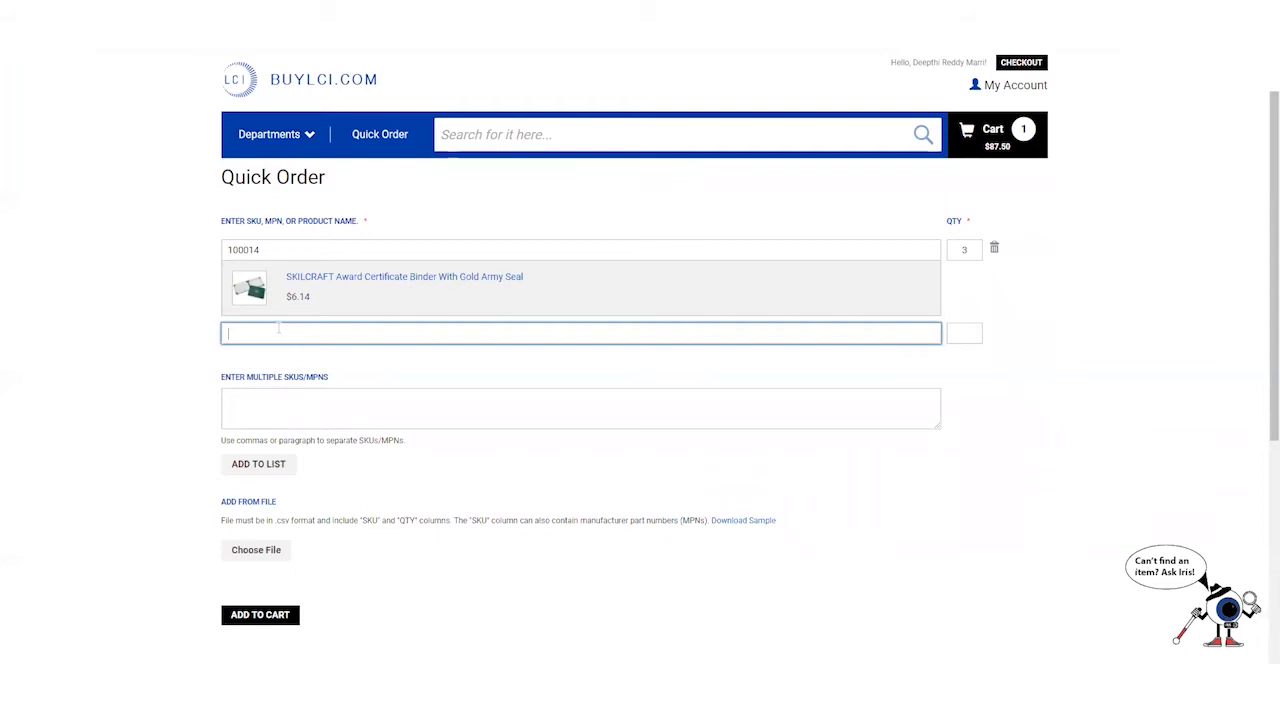
text(02256)
click(1053, 352)
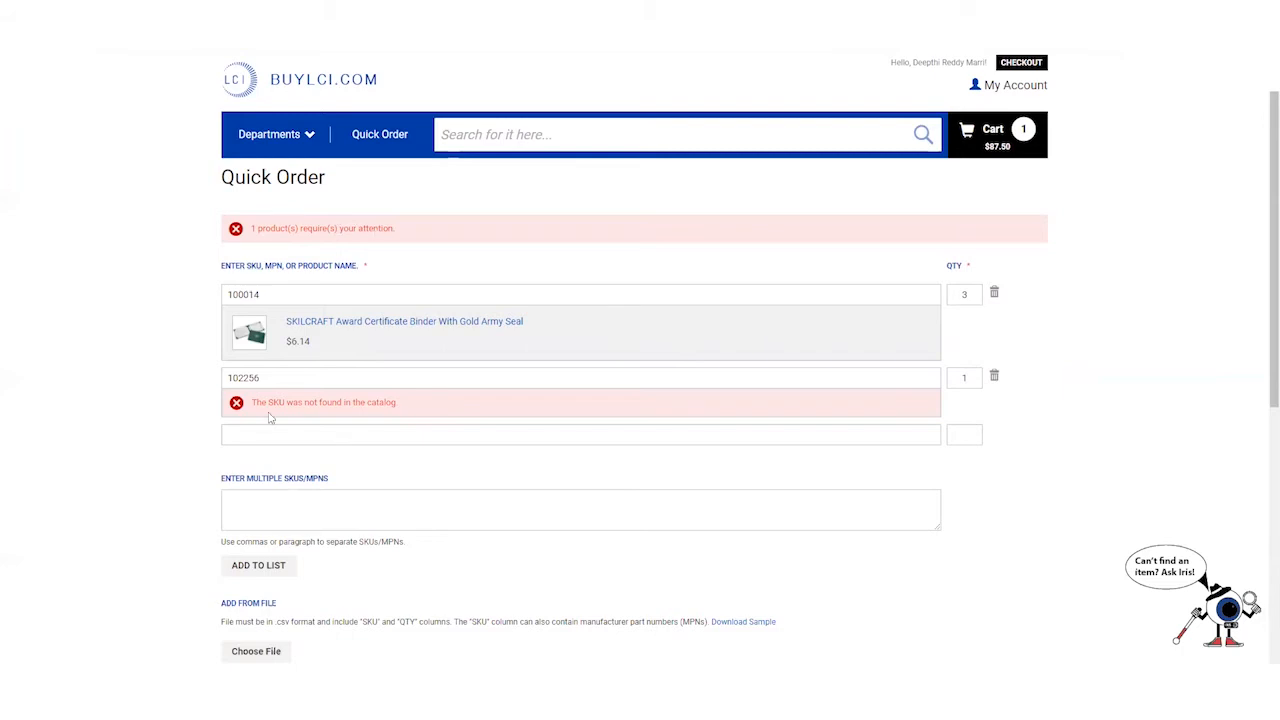
drag(256, 403, 402, 405)
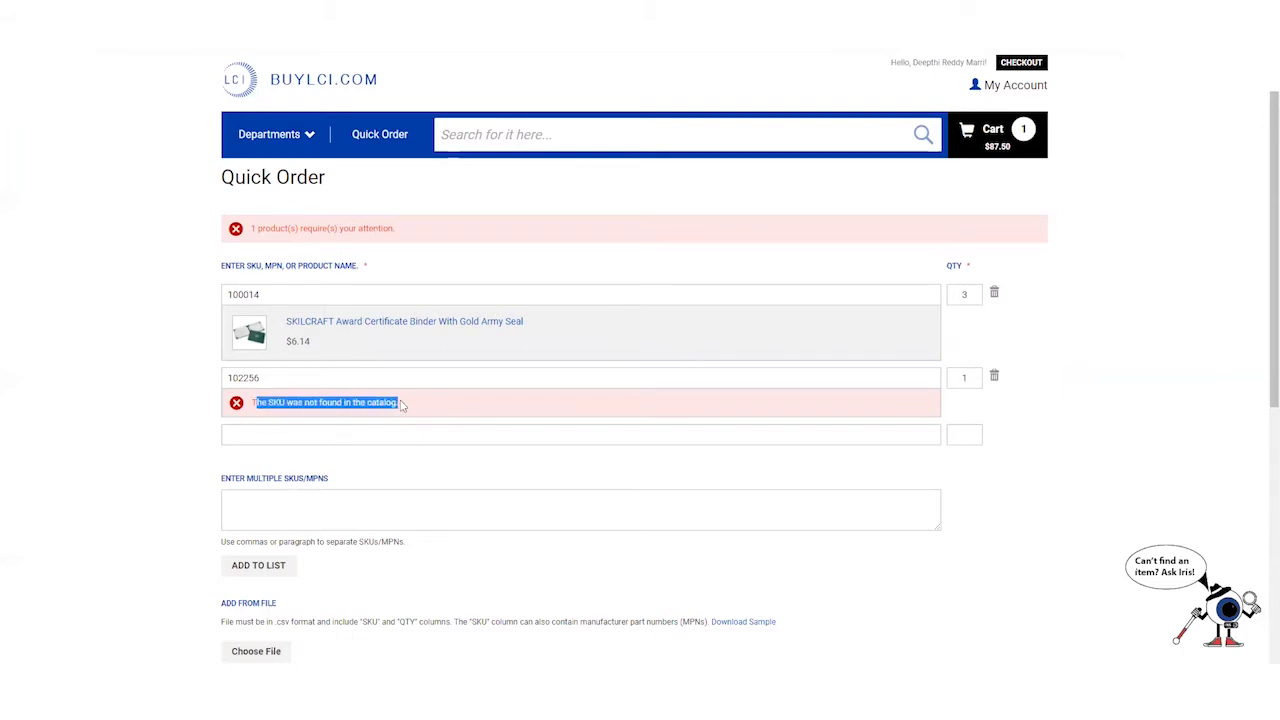
click(309, 380)
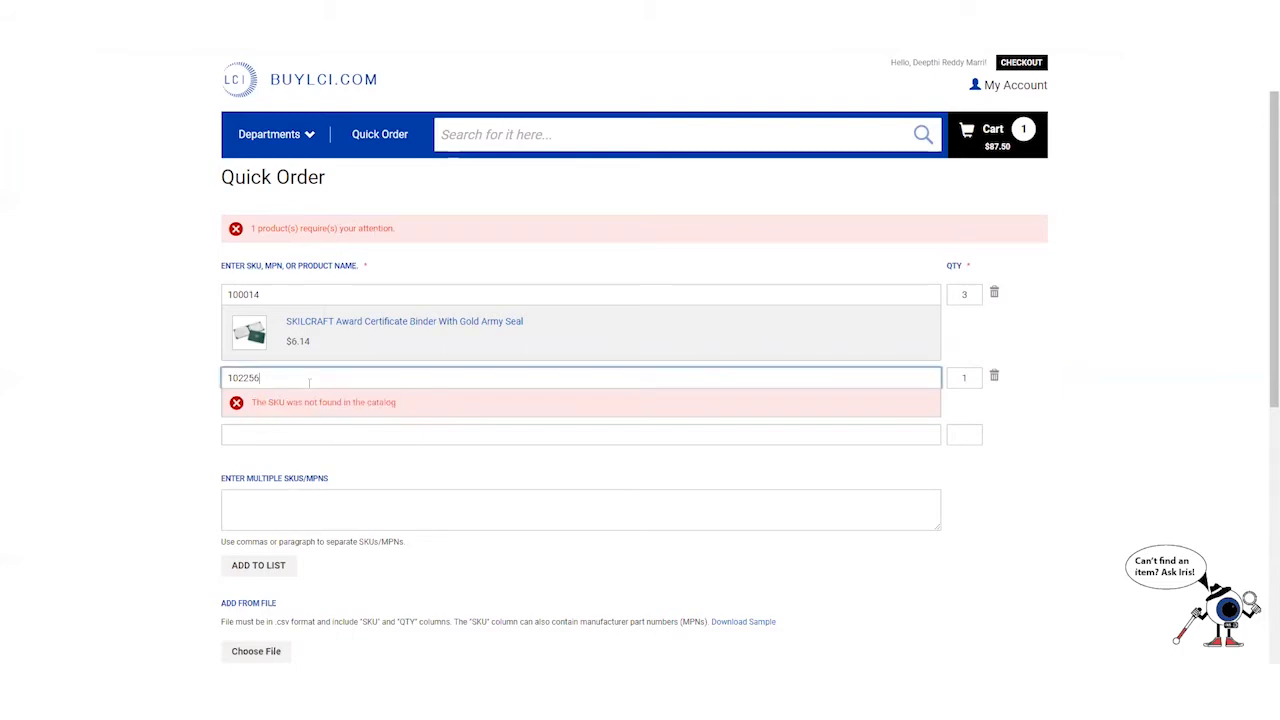
click(994, 377)
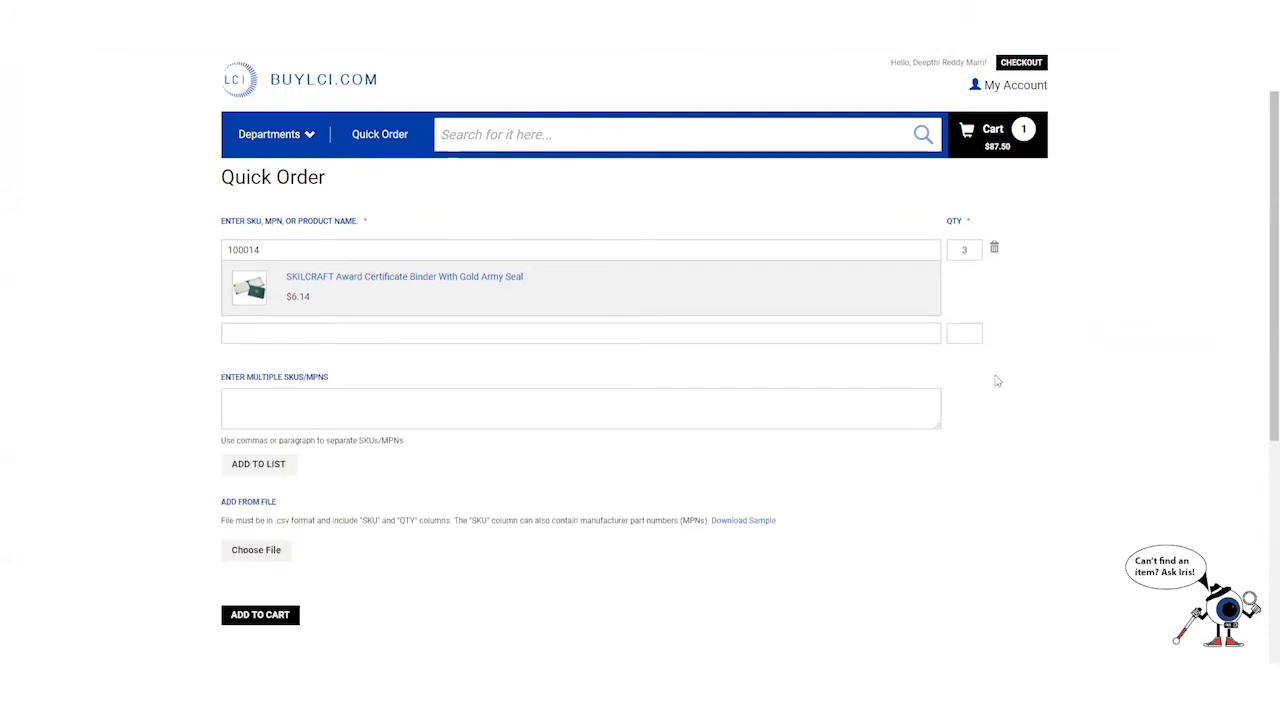
- Add SKUs 100014 and 100024 to the list through Enter Multiple SKUs
click(354, 402)
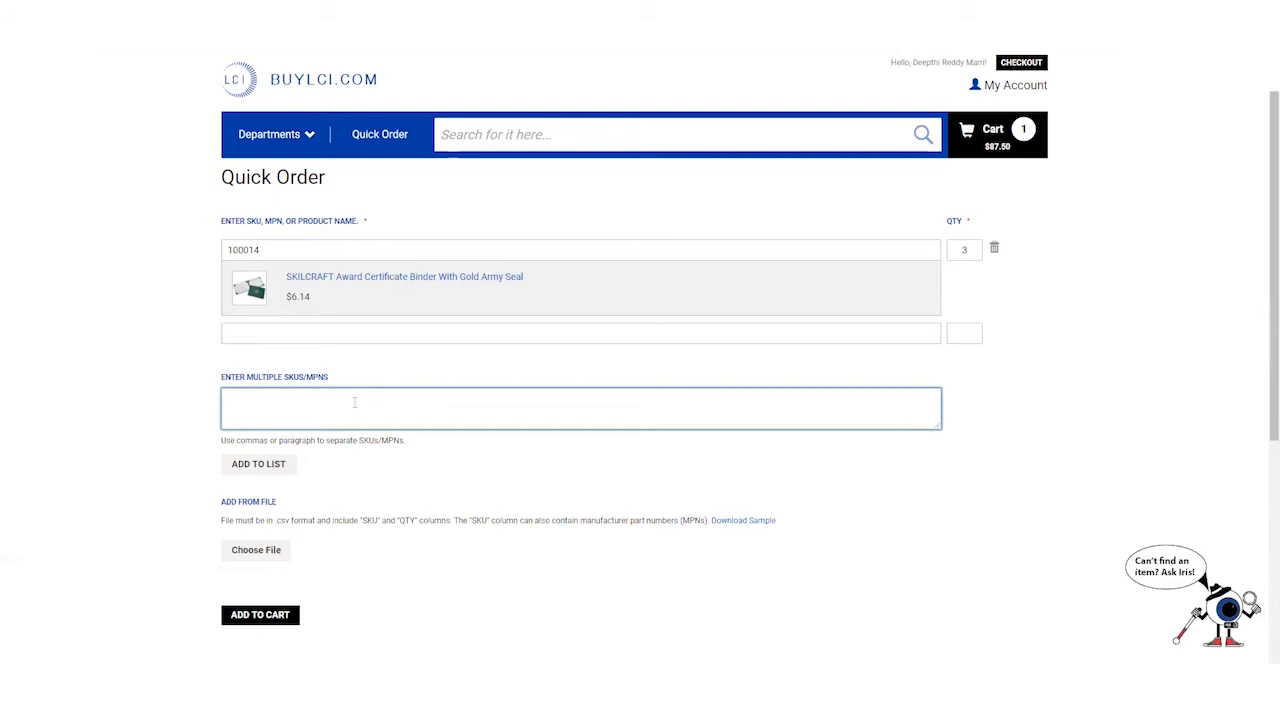
text(100014,100024)
click(268, 465)
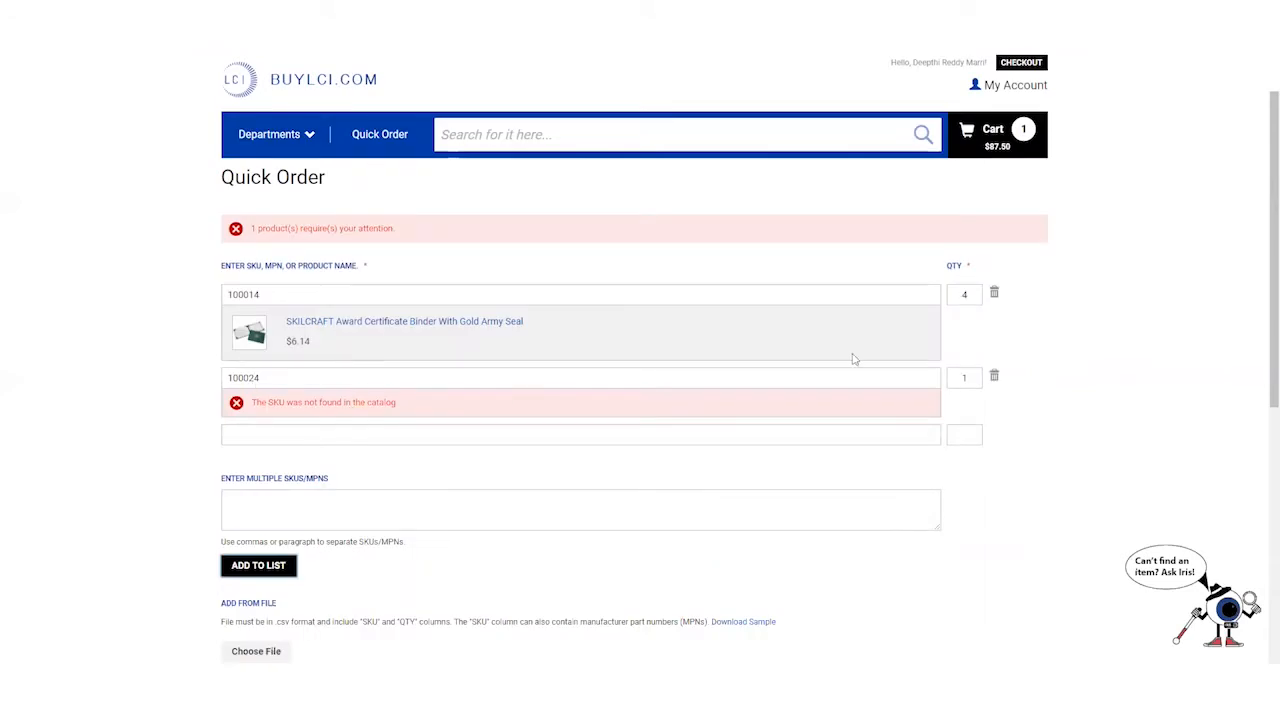
- Remove the unfound SKU 100024 row and download the sample upload template
click(994, 376)
scroll(290, 380, down, 1)
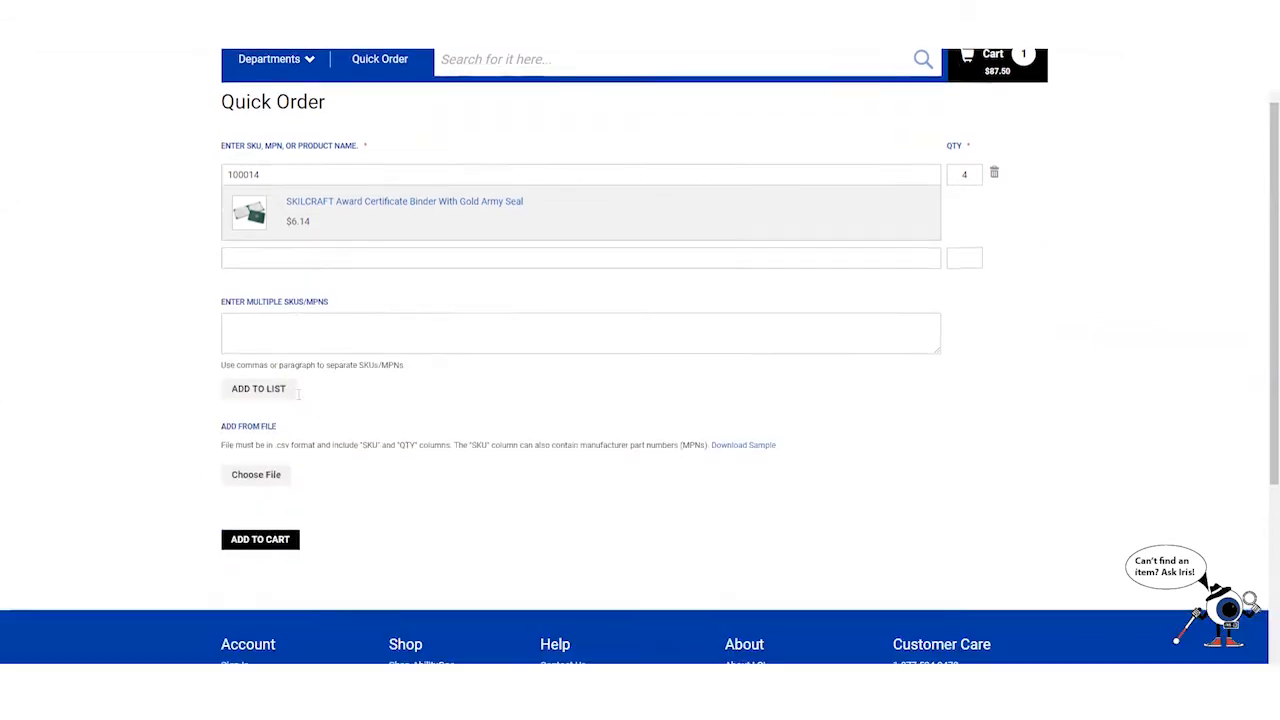
scroll(298, 394, down, 2)
scroll(270, 300, up, 1)
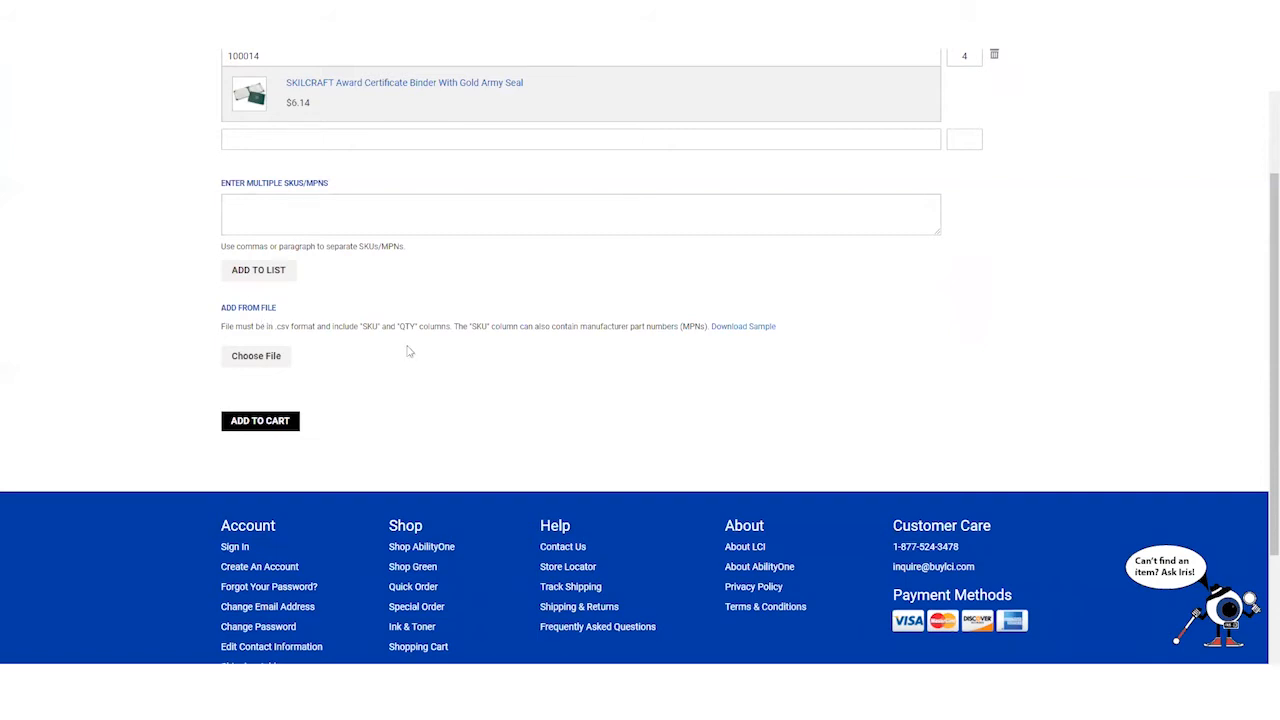
click(739, 328)
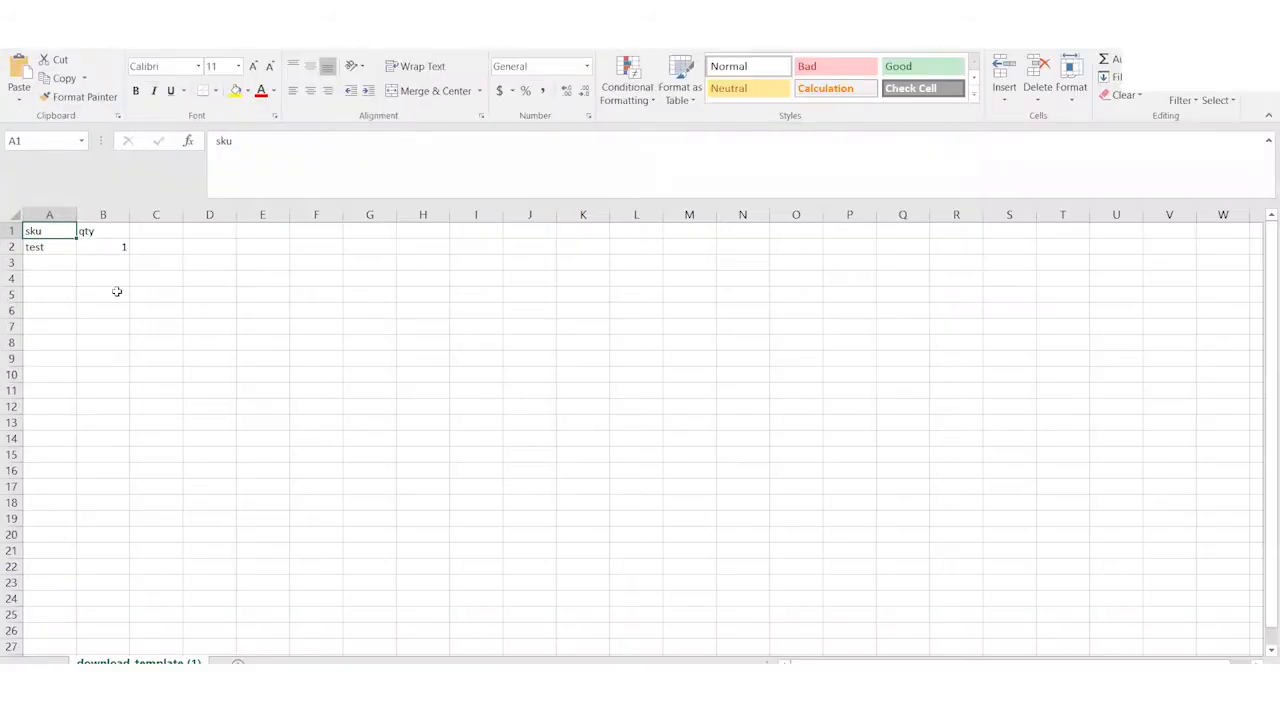
click(47, 251)
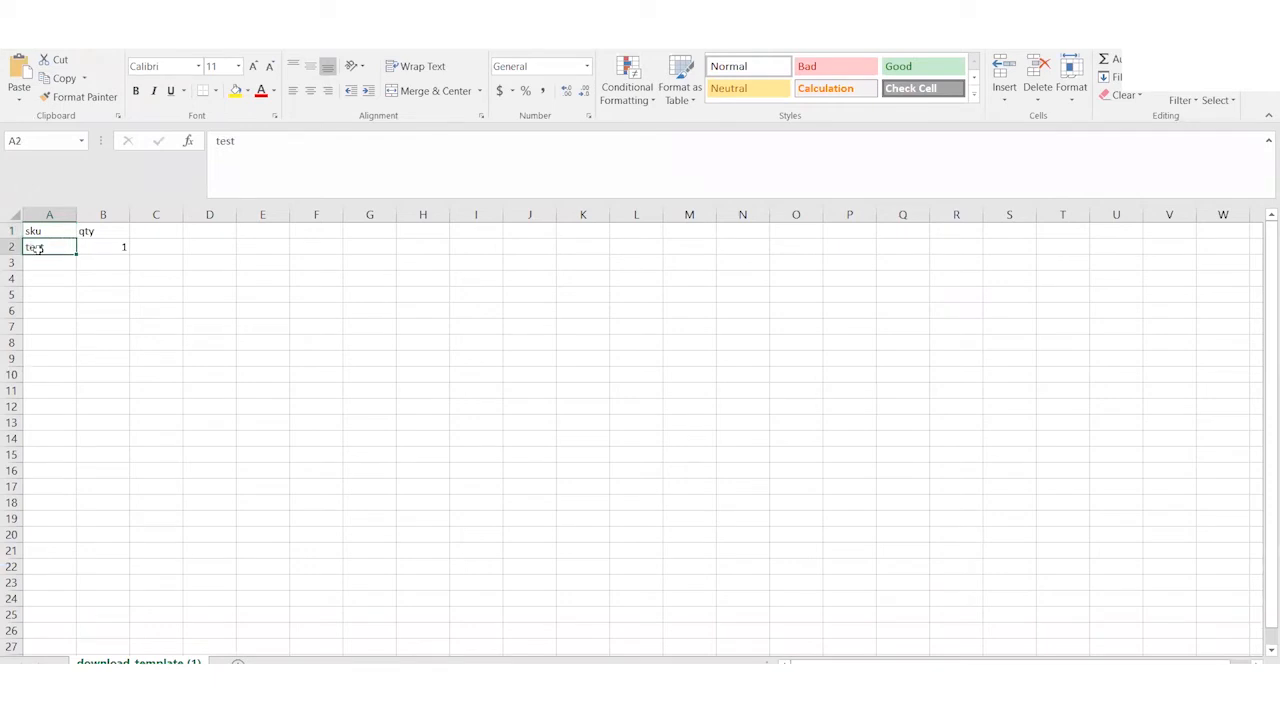
click(98, 247)
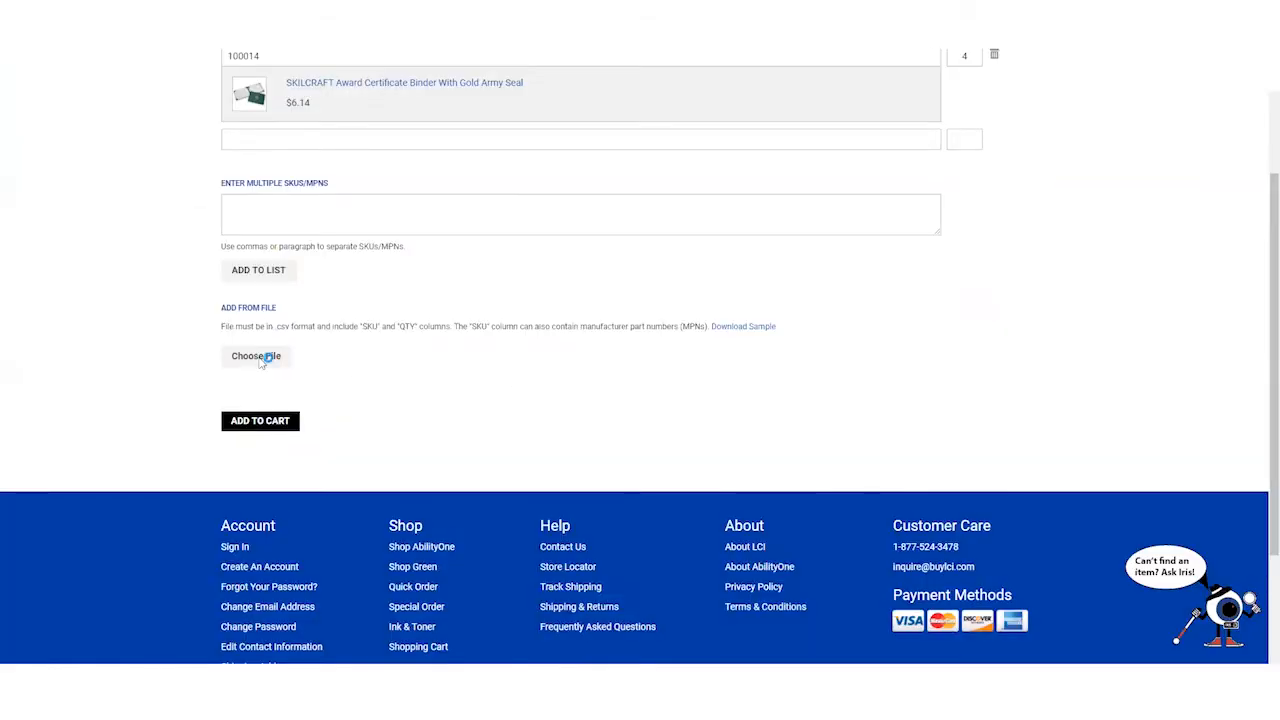
- Cancel the Choose File upload and add the listed quick order items to the cart
click(259, 361)
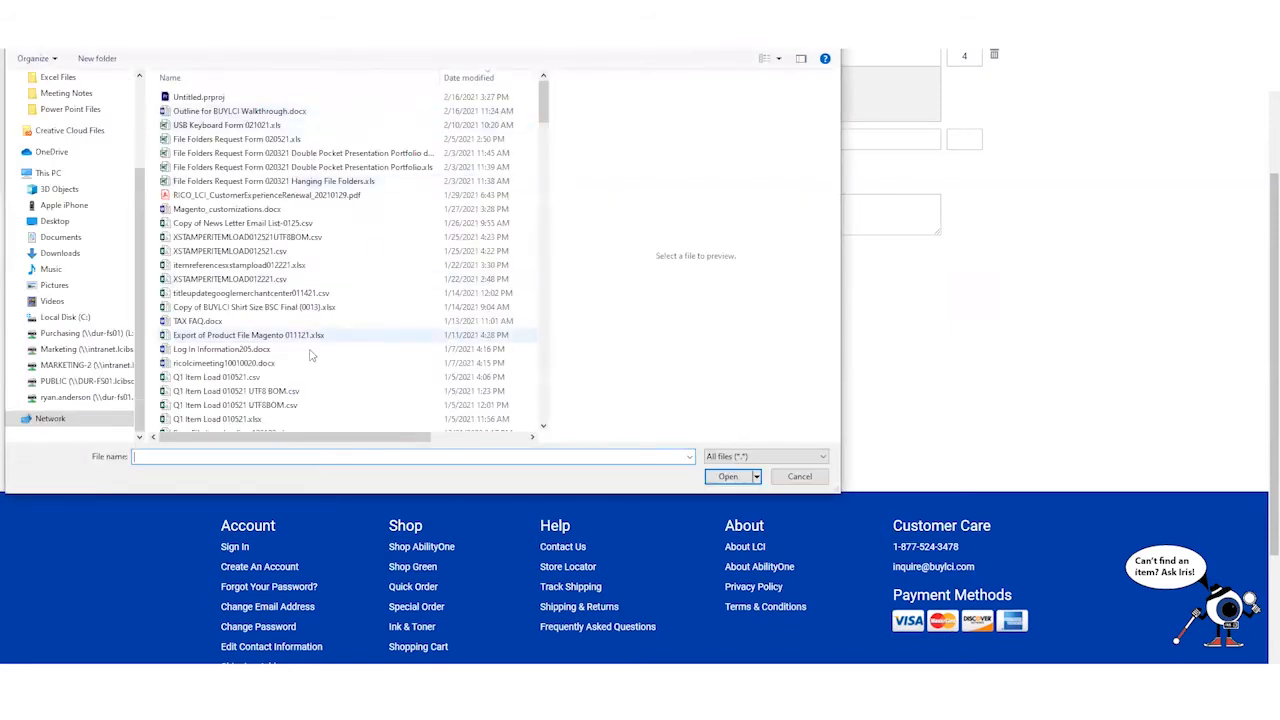
click(799, 477)
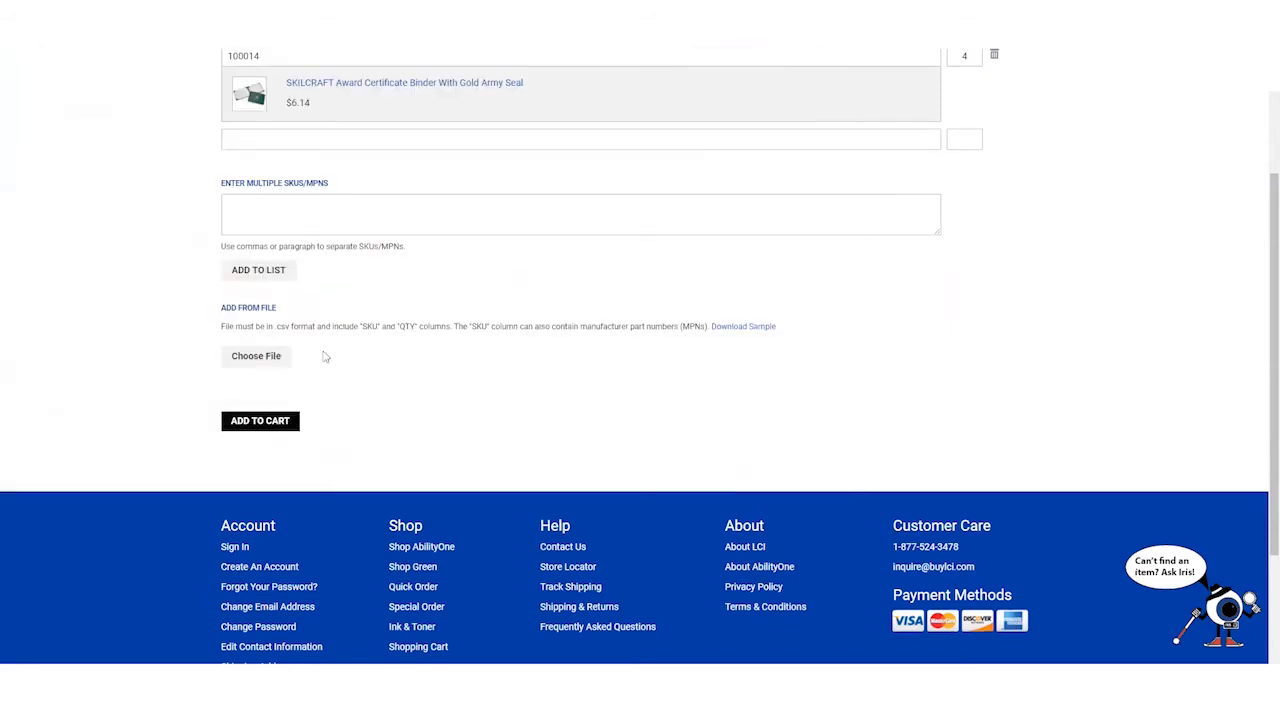
click(273, 421)
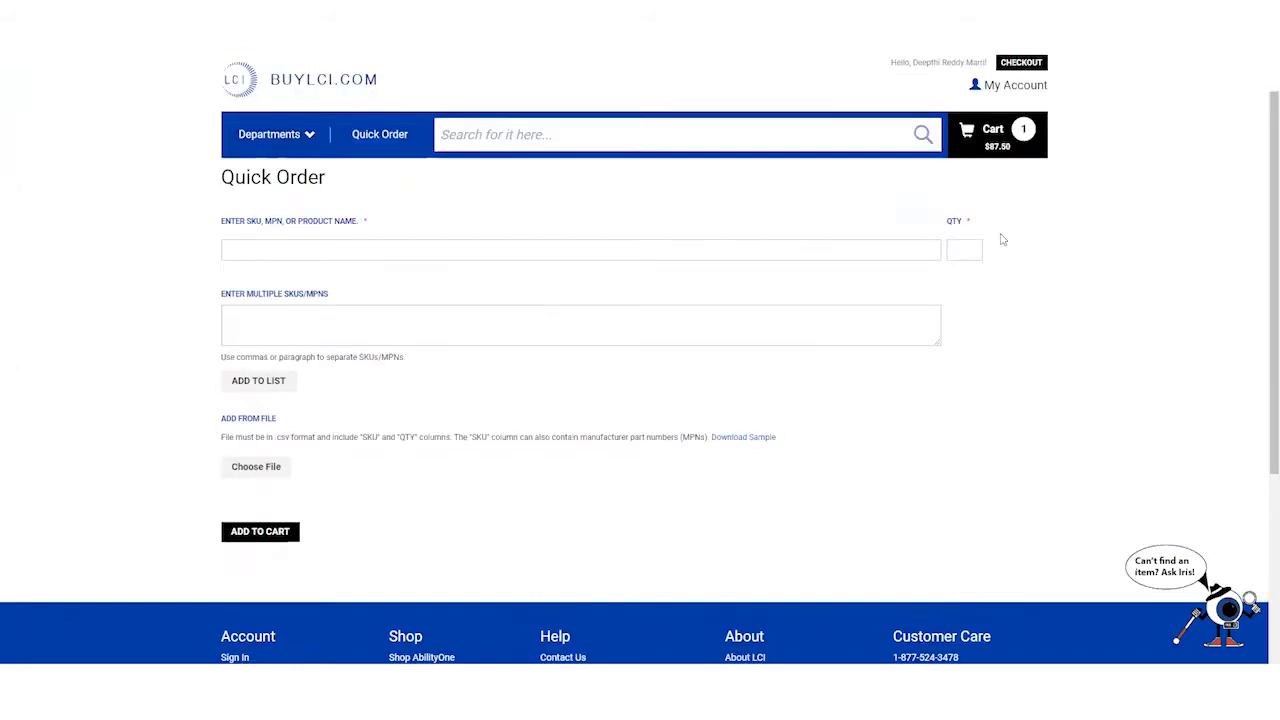
- Return home, preview the trending search suggestions, then scroll through Top Sellers and Featured Brands
click(296, 88)
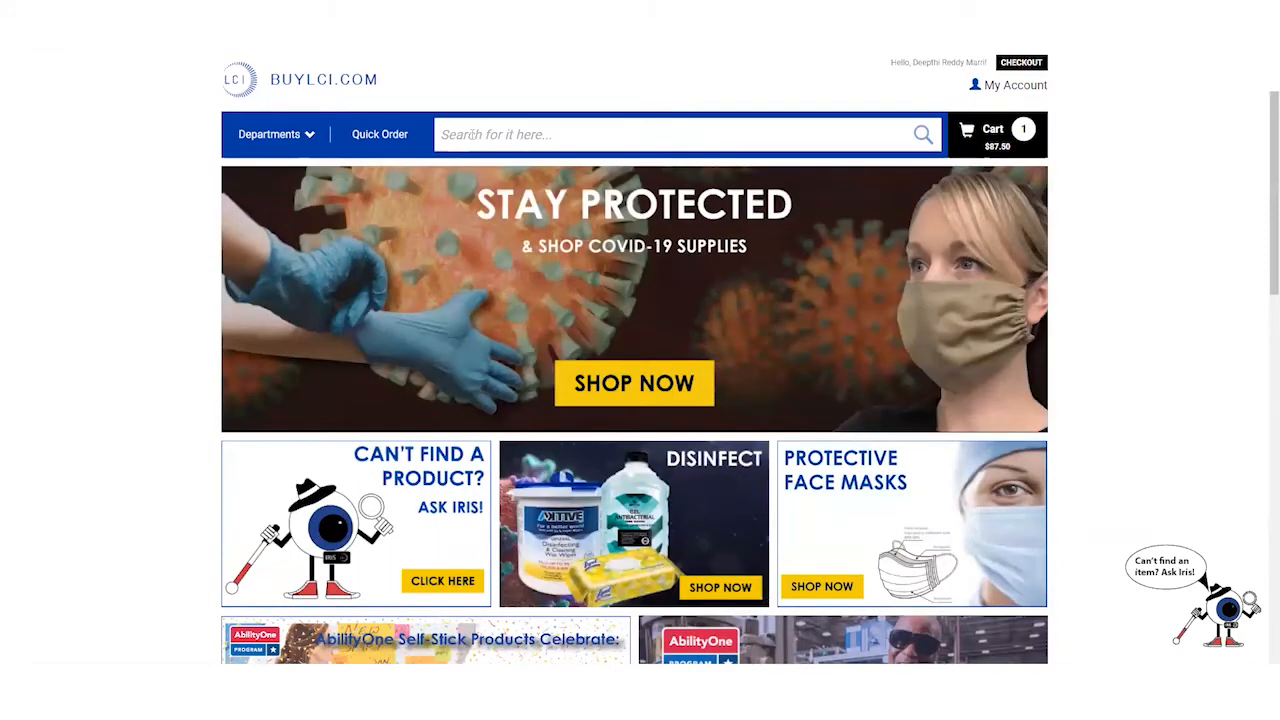
click(475, 134)
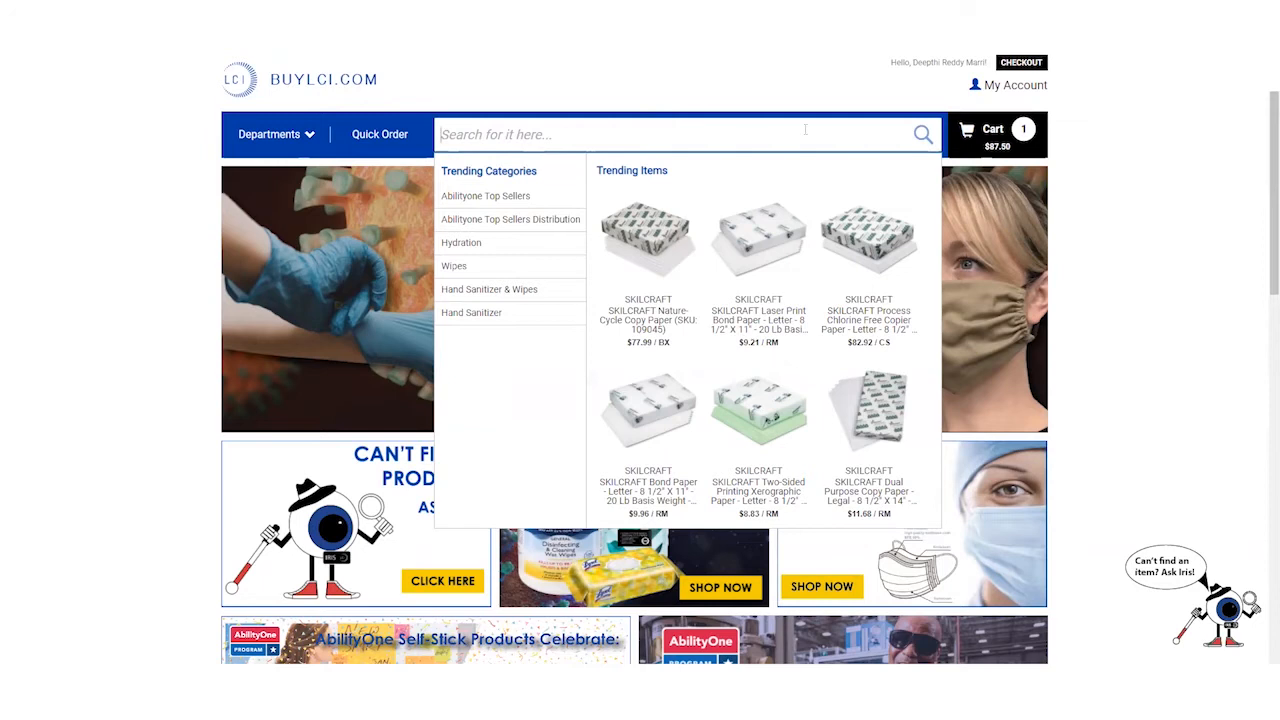
click(1160, 146)
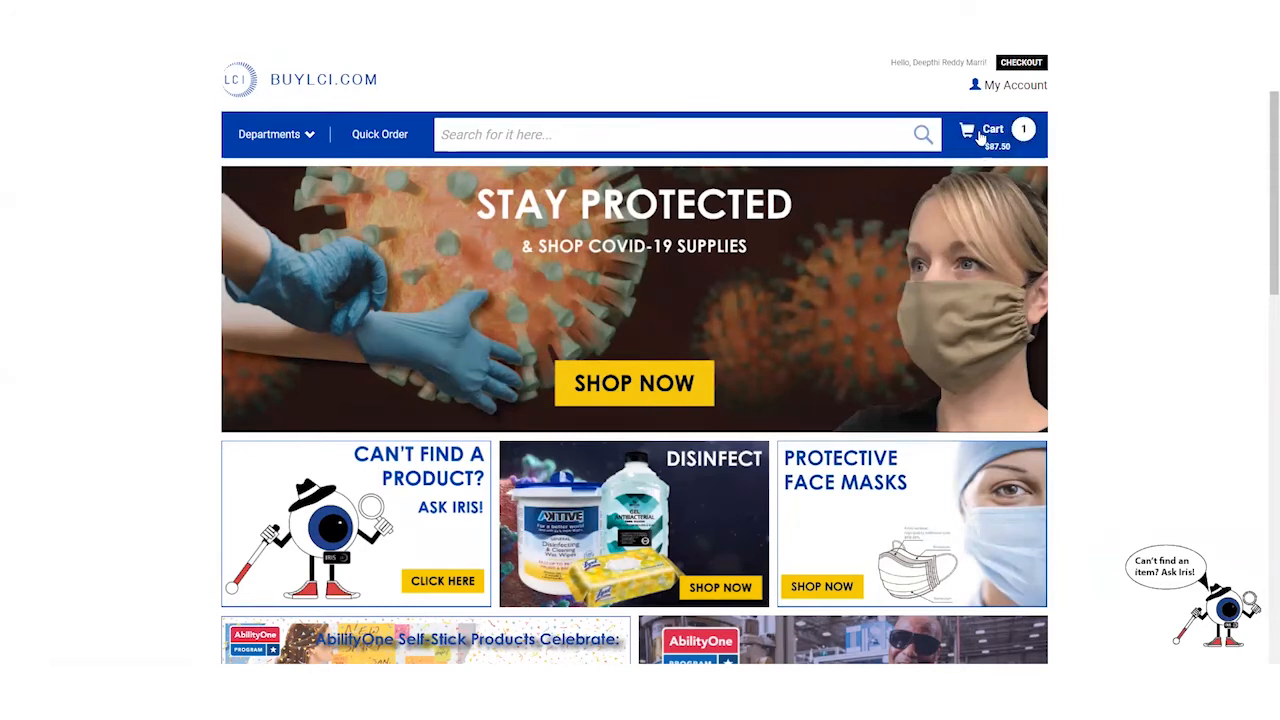
scroll(1122, 190, down, 1)
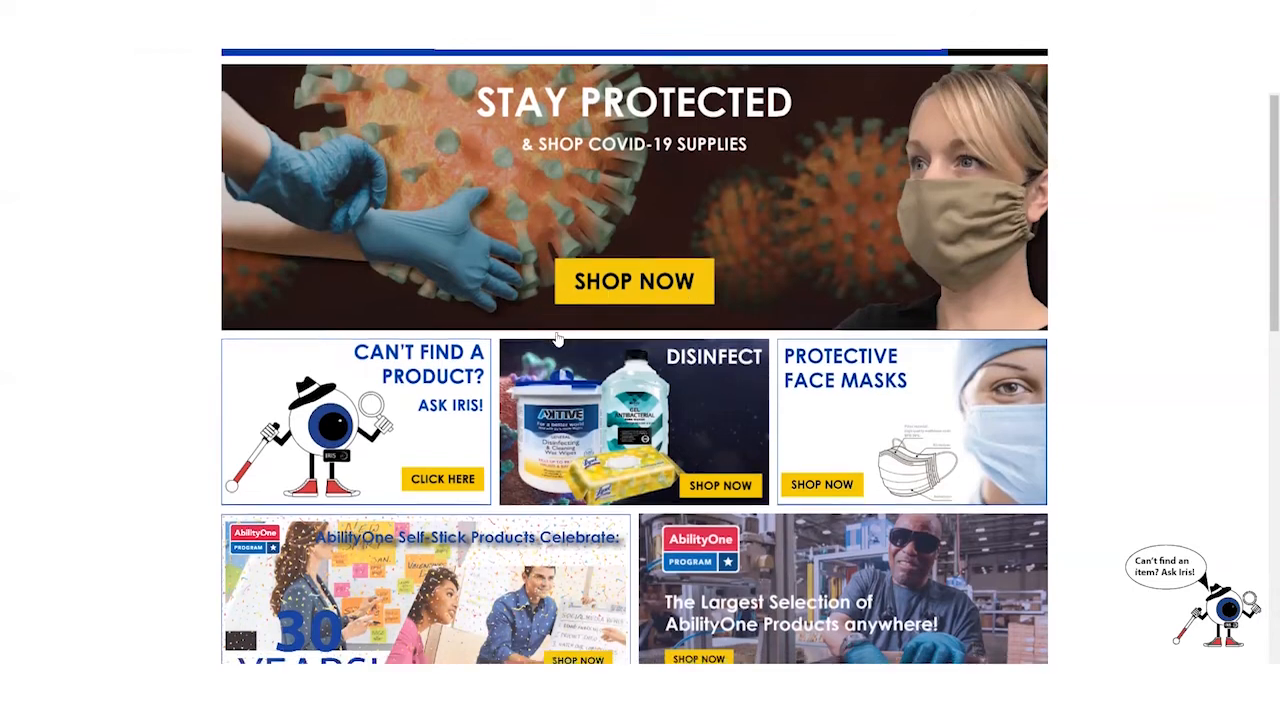
scroll(560, 340, down, 1)
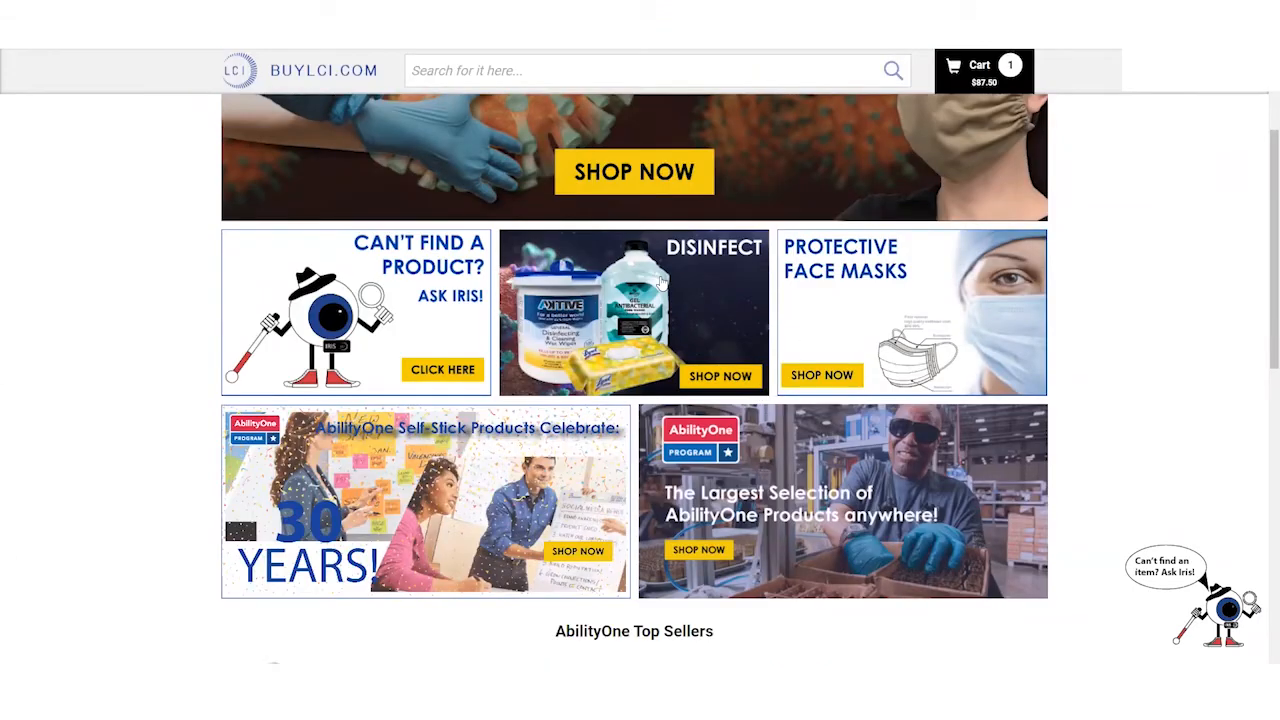
scroll(661, 285, down, 1)
scroll(661, 285, down, 2)
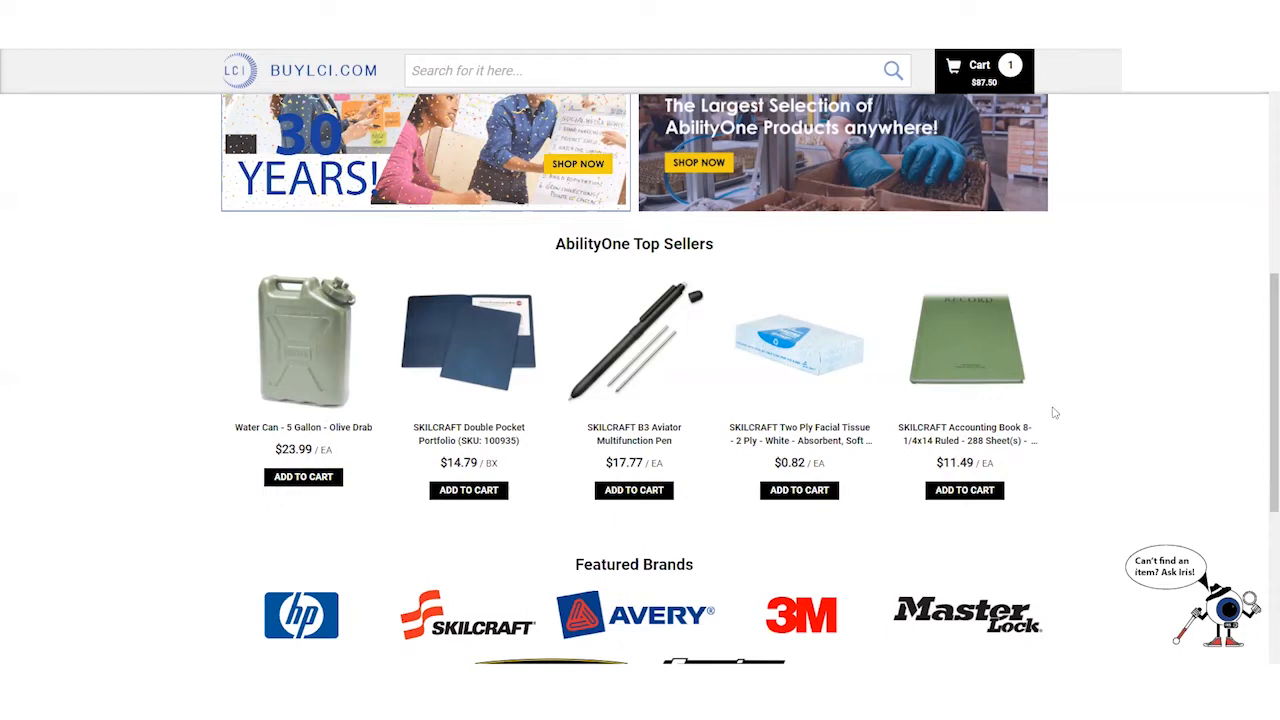
scroll(1051, 409, down, 1)
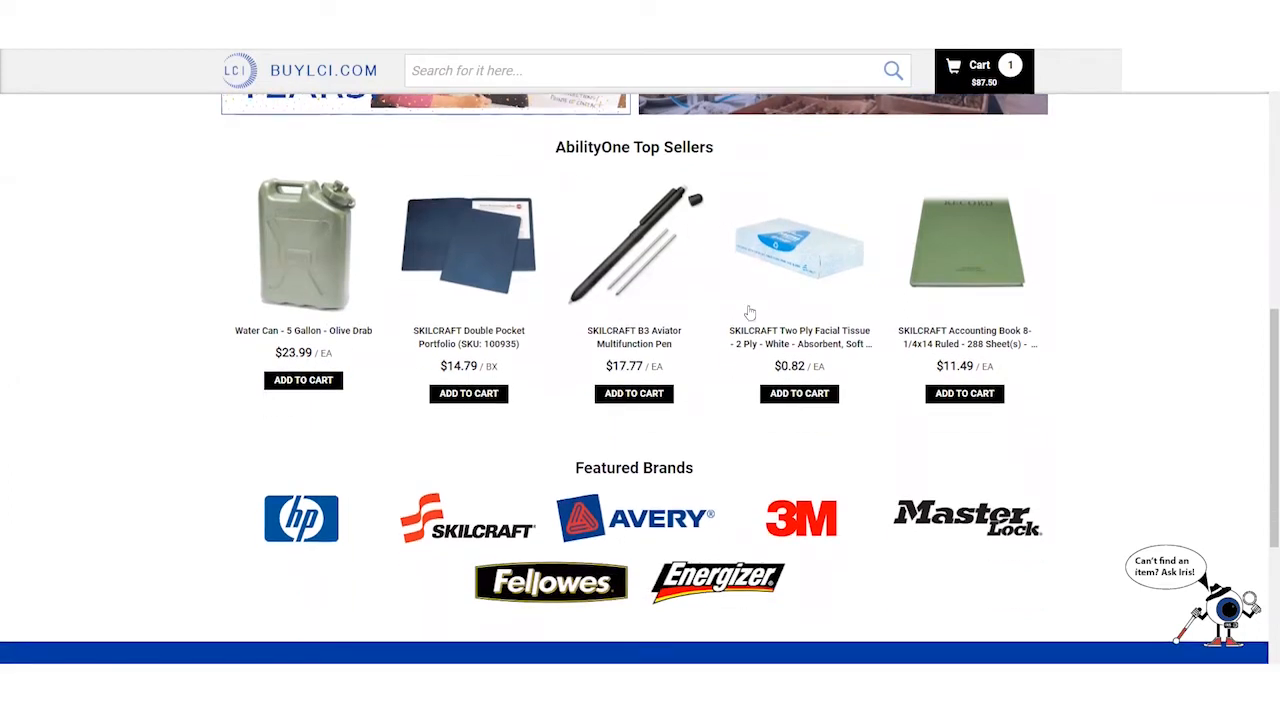
scroll(600, 350, down, 2)
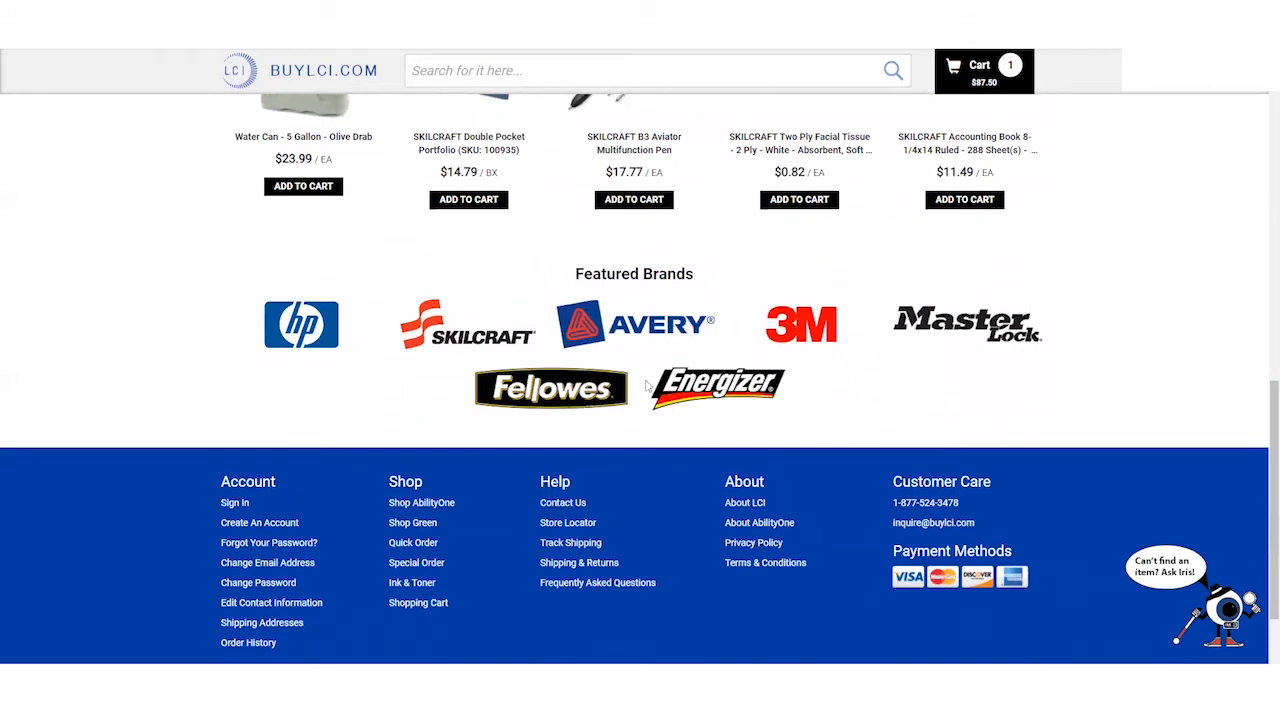
- Browse the 3M brand's 321-item listing from Featured Brands, then return to the home page
click(820, 333)
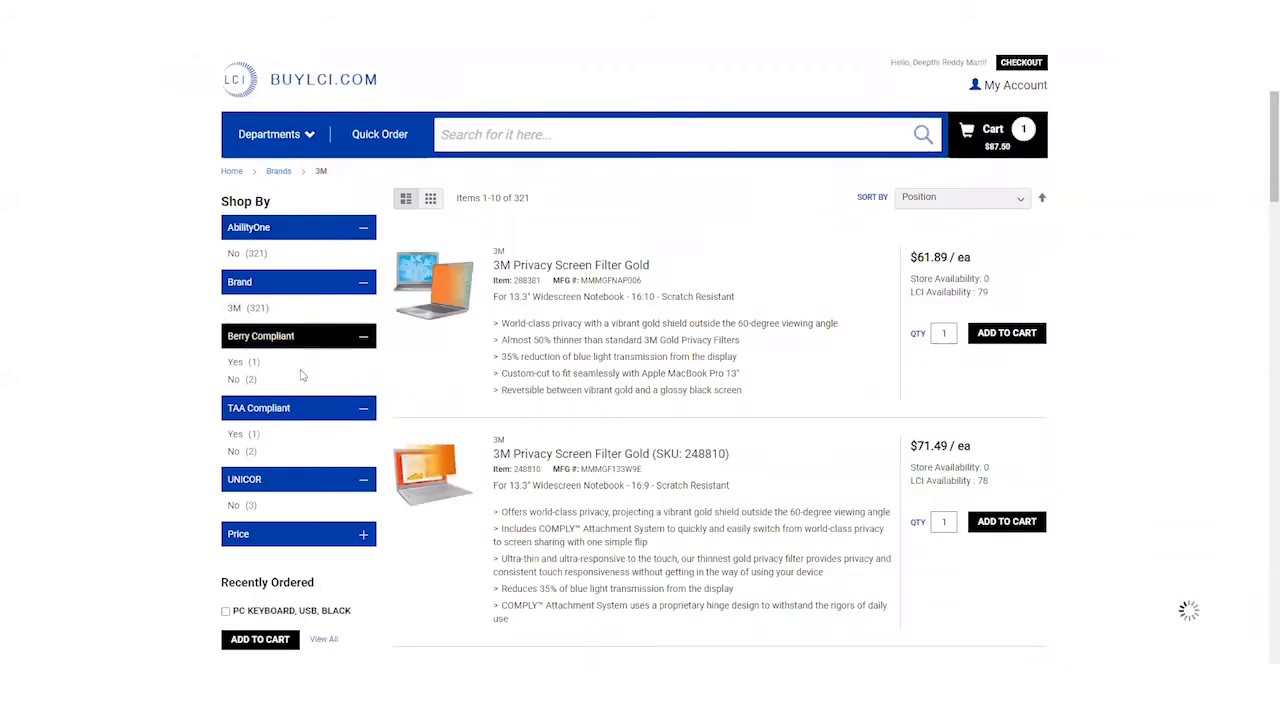
scroll(566, 406, down, 3)
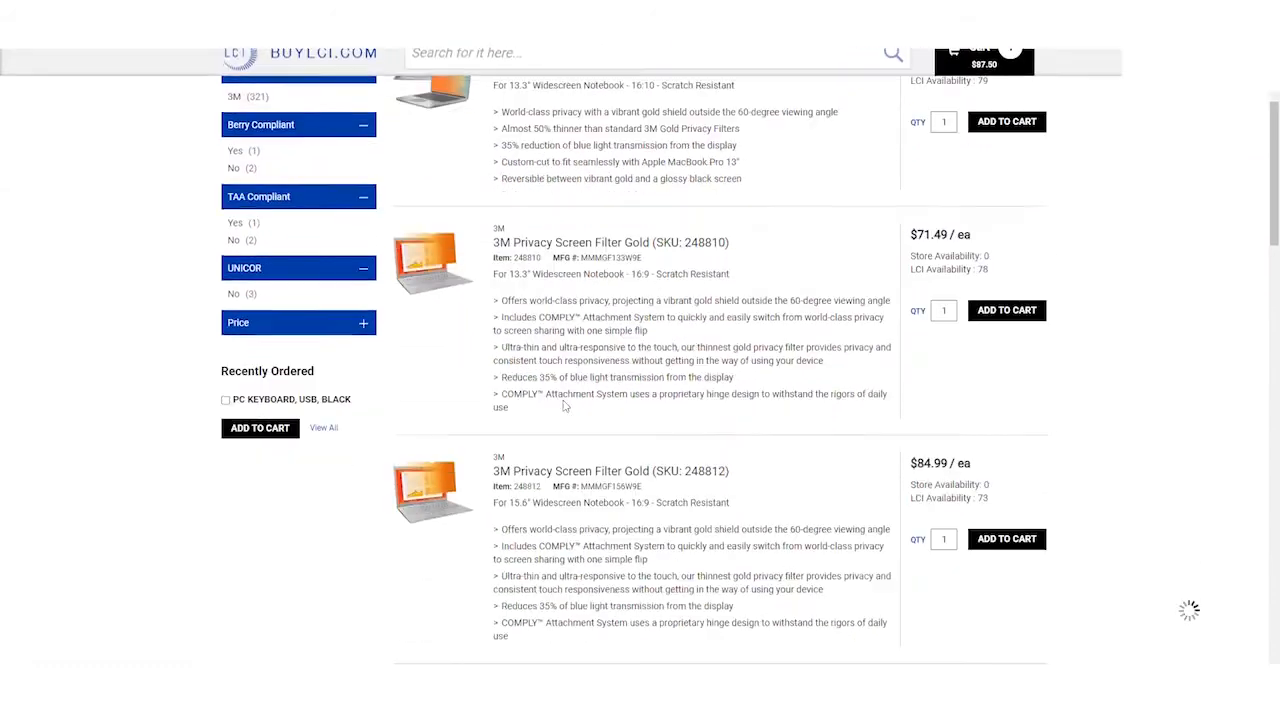
scroll(566, 406, up, 3)
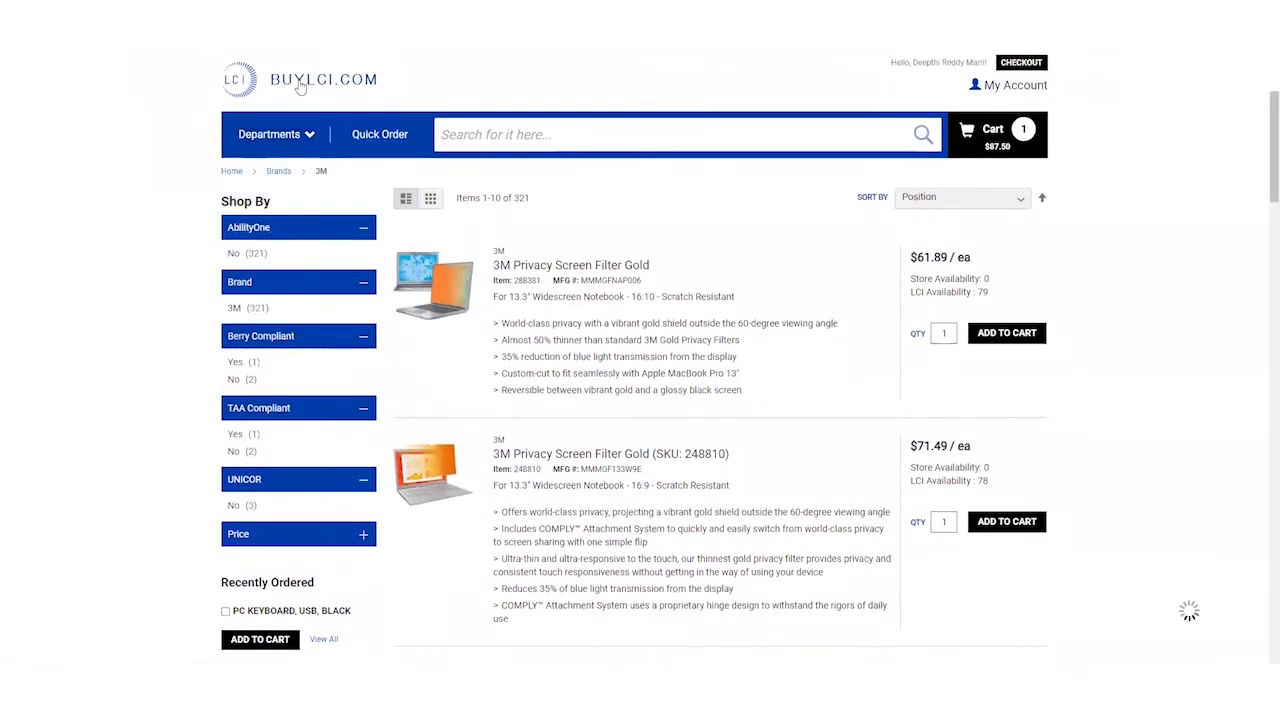
click(300, 87)
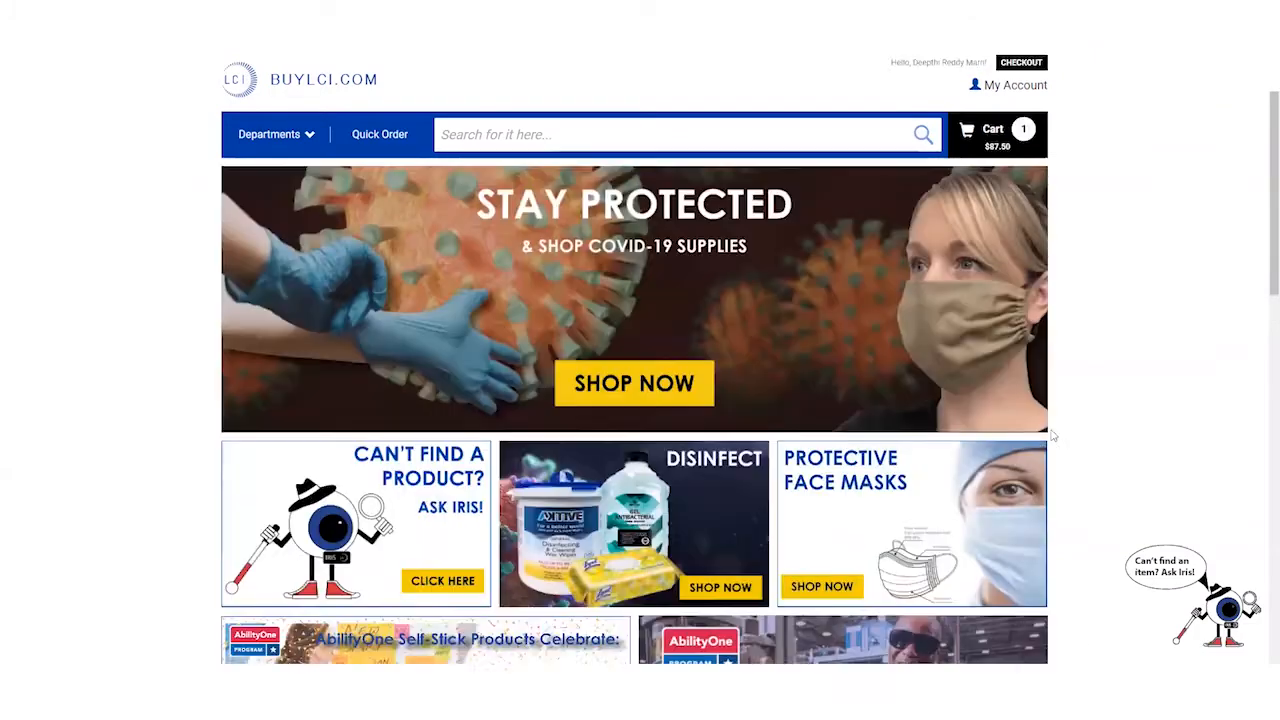
scroll(1053, 436, down, 4)
scroll(1053, 436, down, 7)
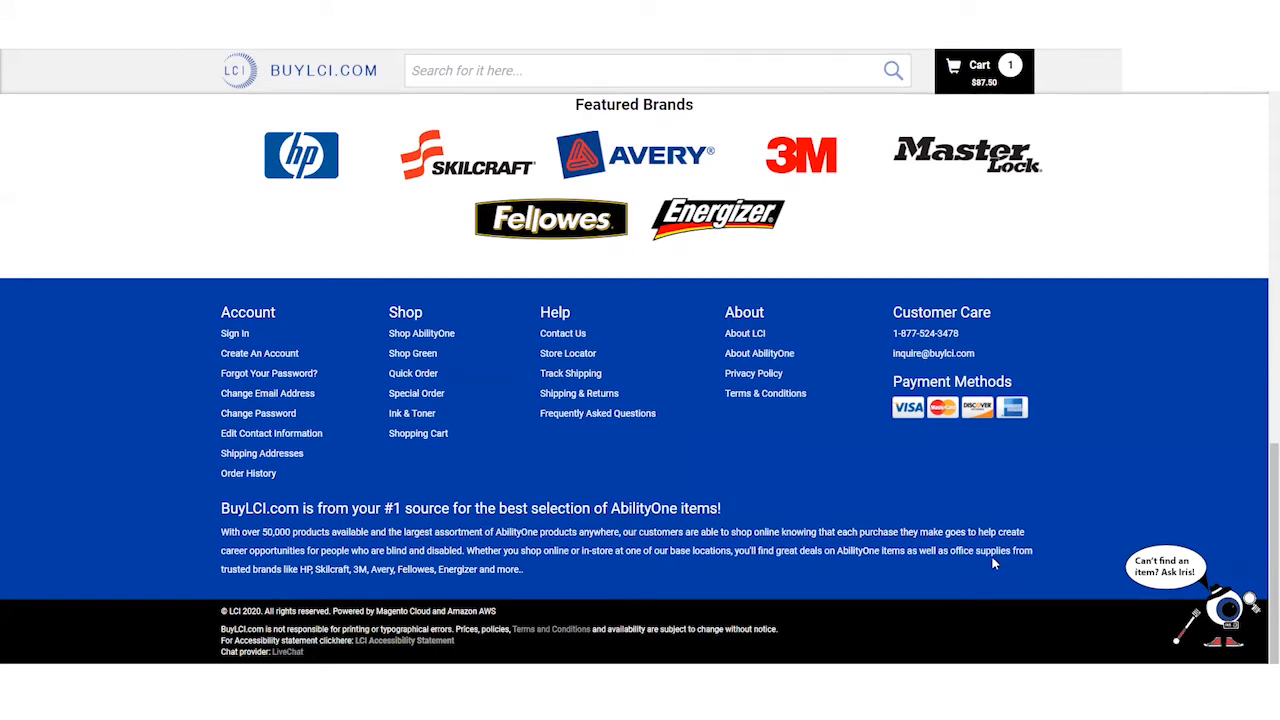
scroll(993, 563, up, 1)
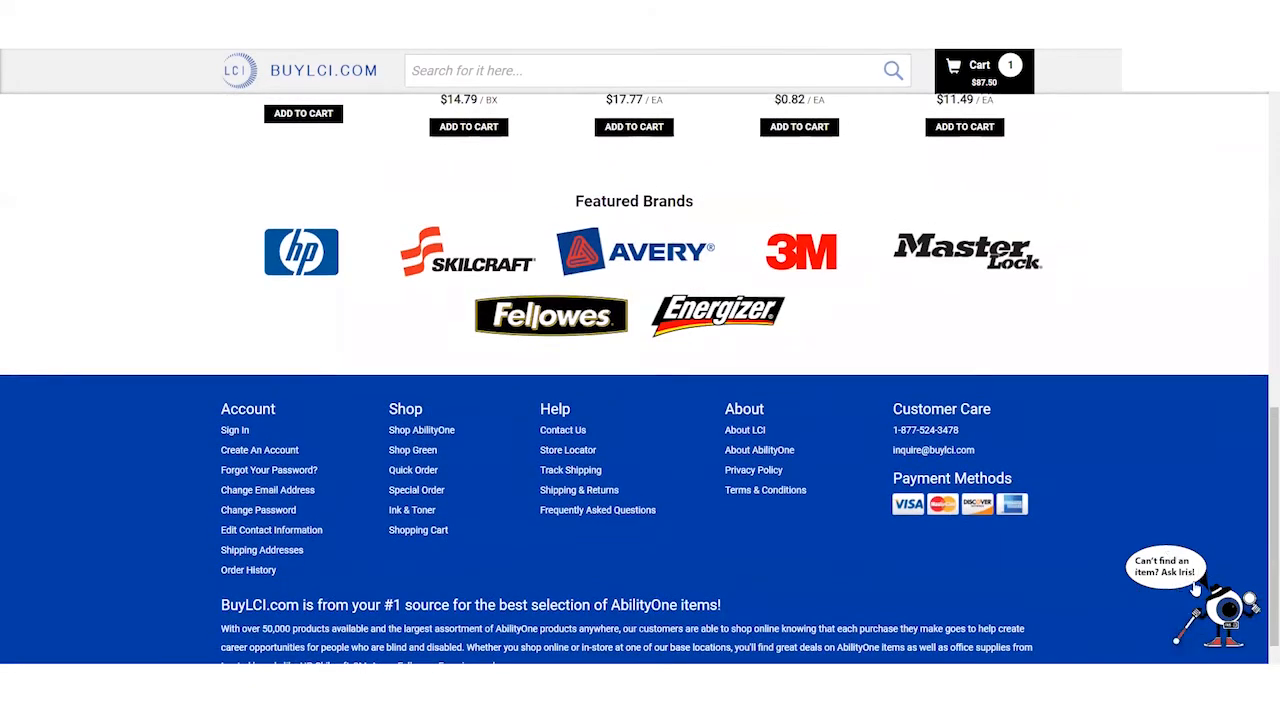
scroll(1055, 514, up, 15)
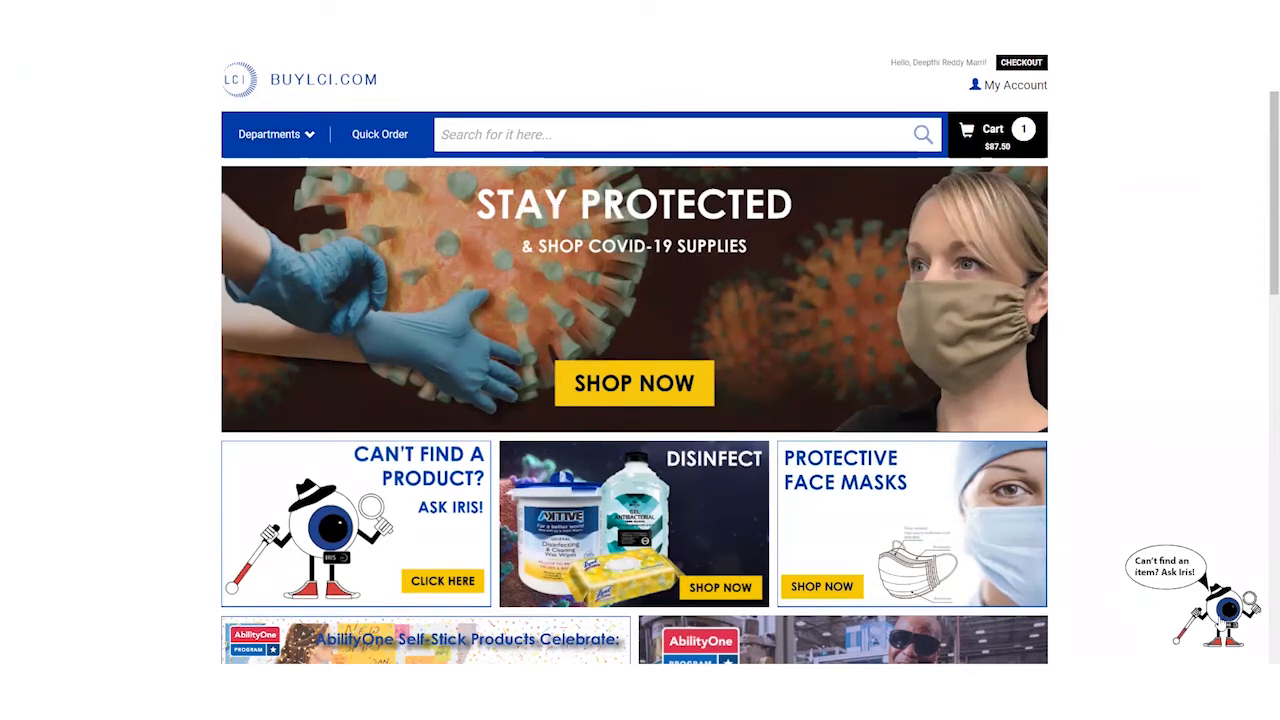
- Open the Ask Iris Can't find an item? form and set its category to Facility & Breakroom
click(1222, 612)
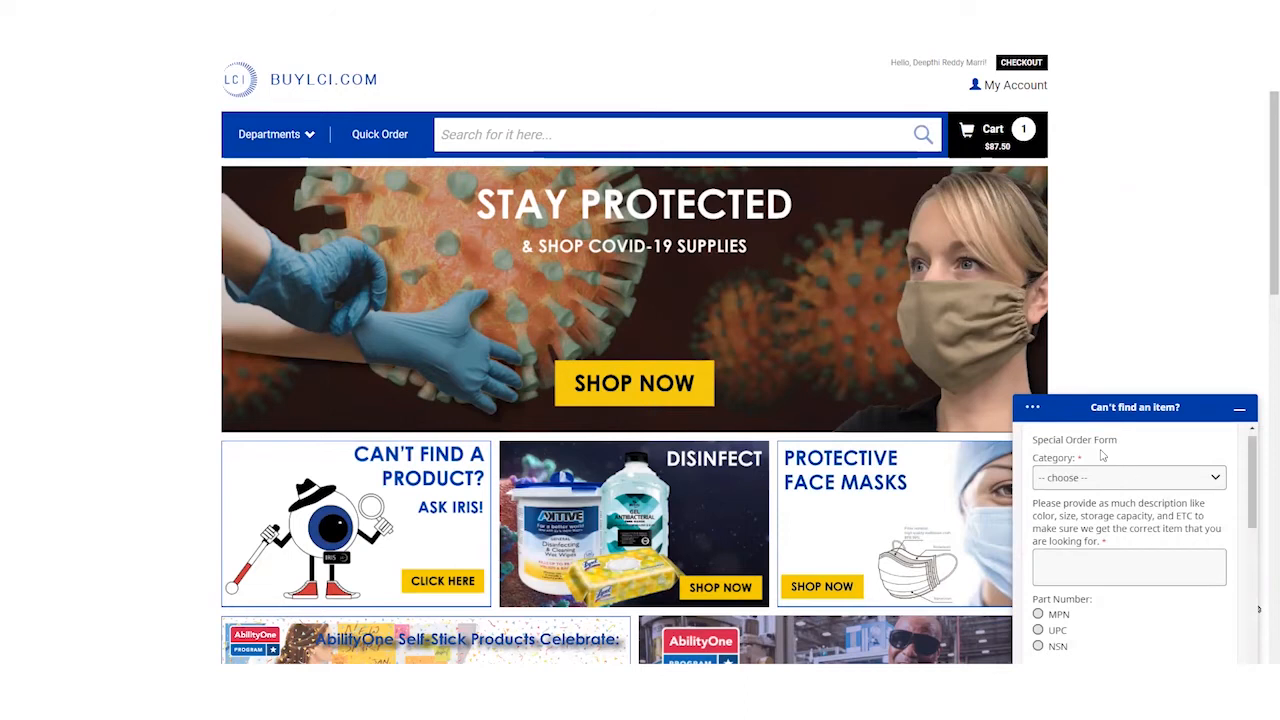
click(1100, 478)
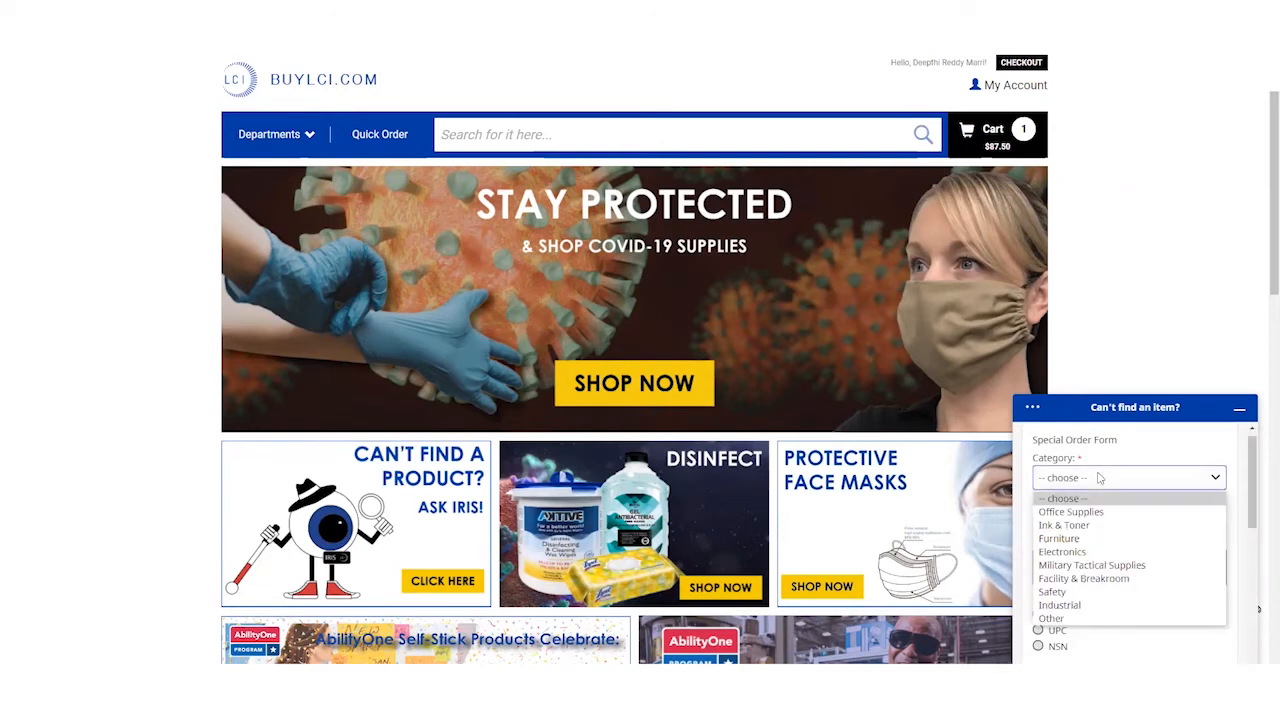
click(1115, 458)
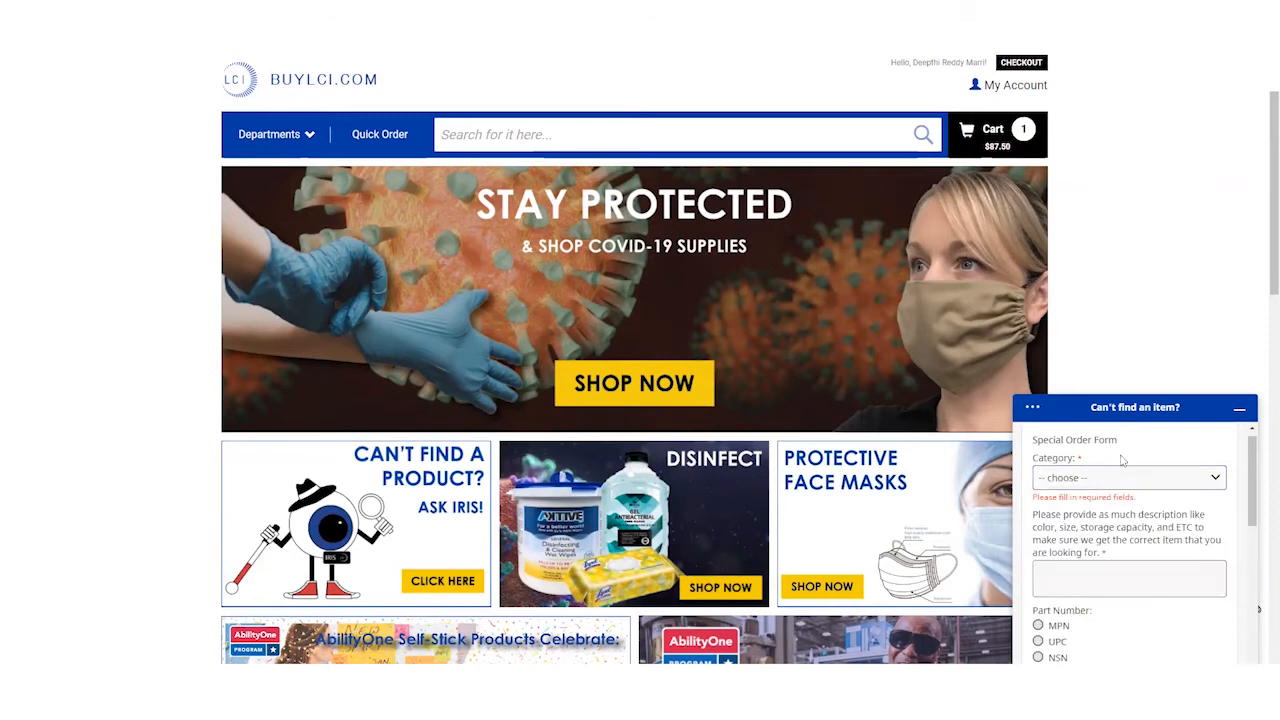
scroll(1115, 475, down, 5)
scroll(1116, 494, up, 2)
scroll(1115, 494, up, 3)
click(1108, 478)
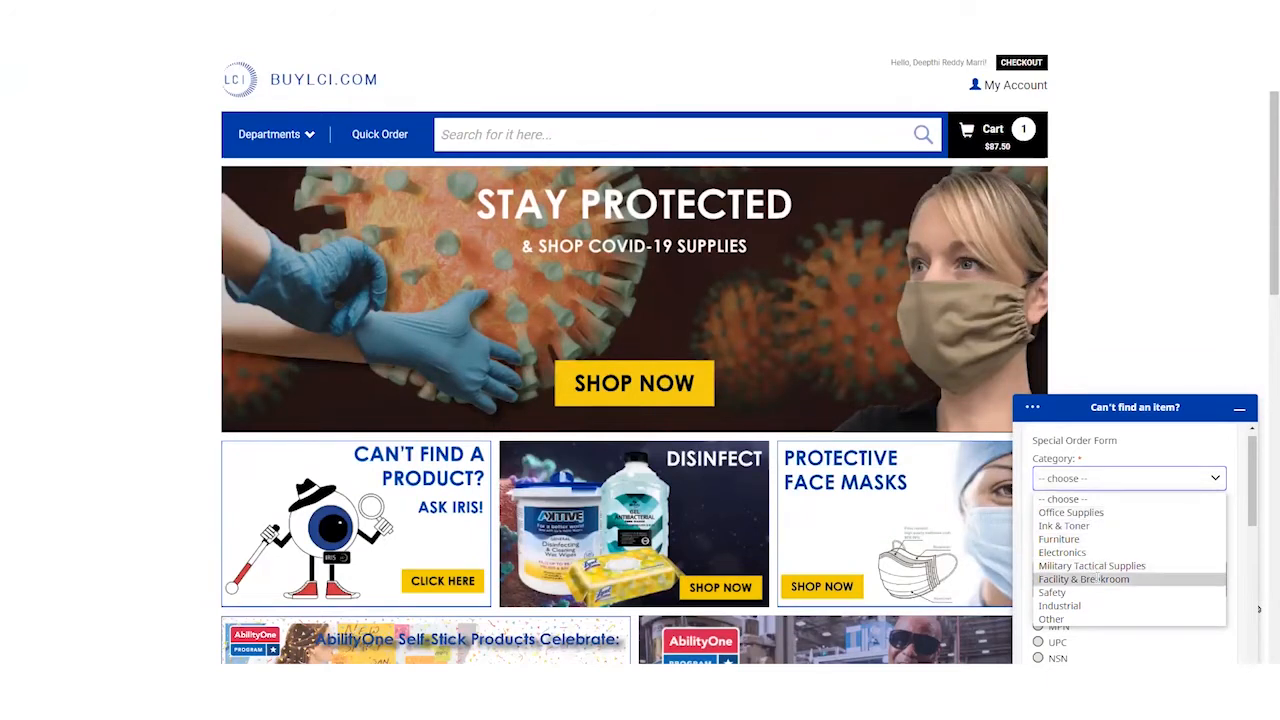
click(1099, 580)
click(1097, 566)
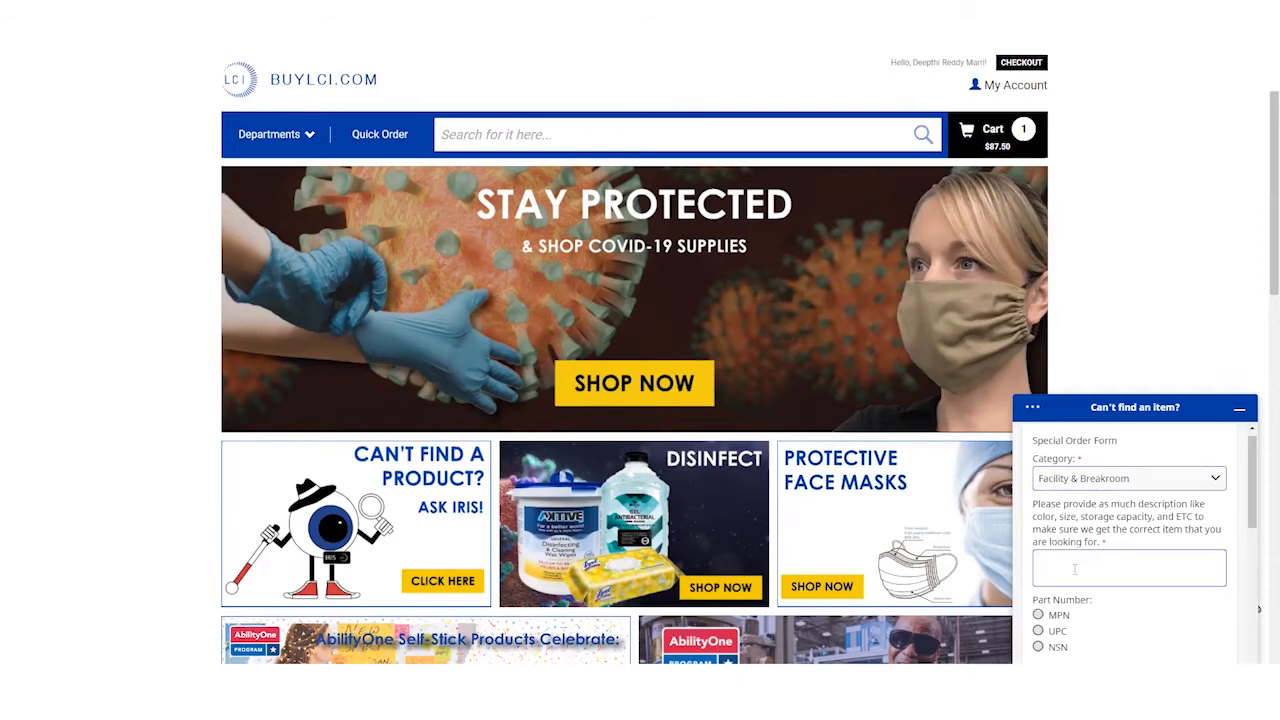
- Look over the remaining form fields and base location list, then minimize the form
scroll(1082, 564, down, 1)
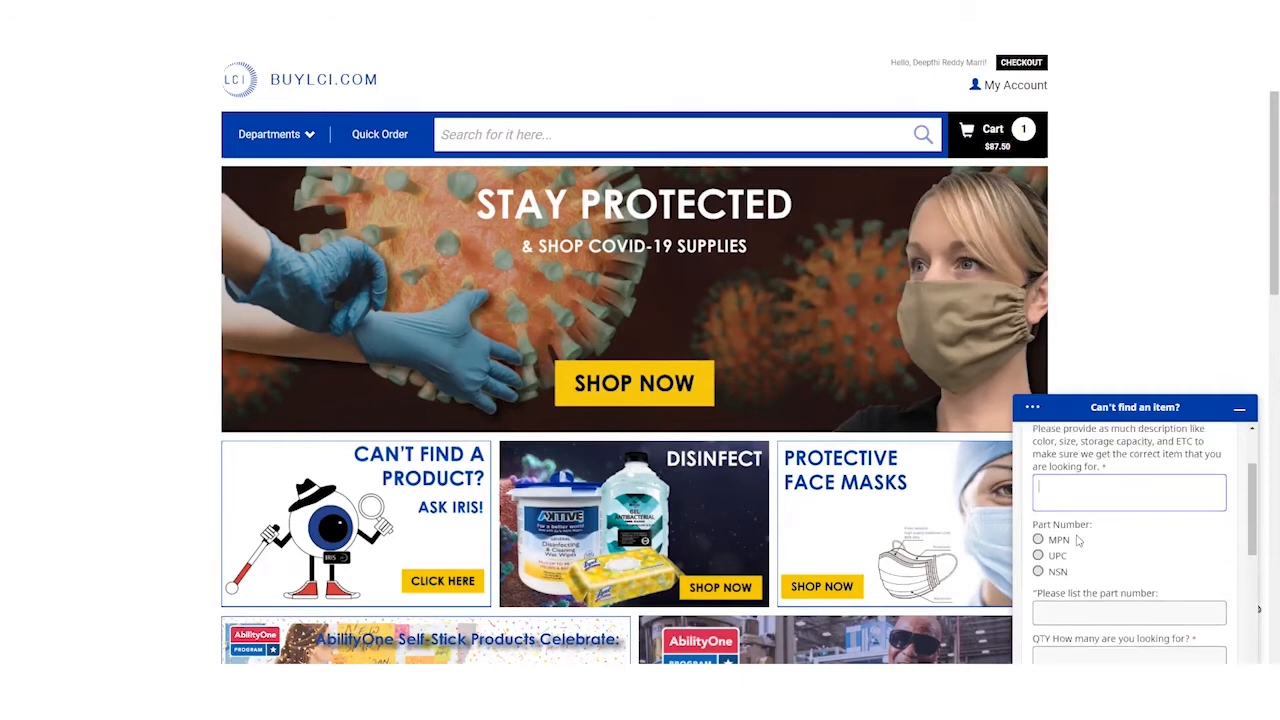
scroll(1058, 555, down, 1)
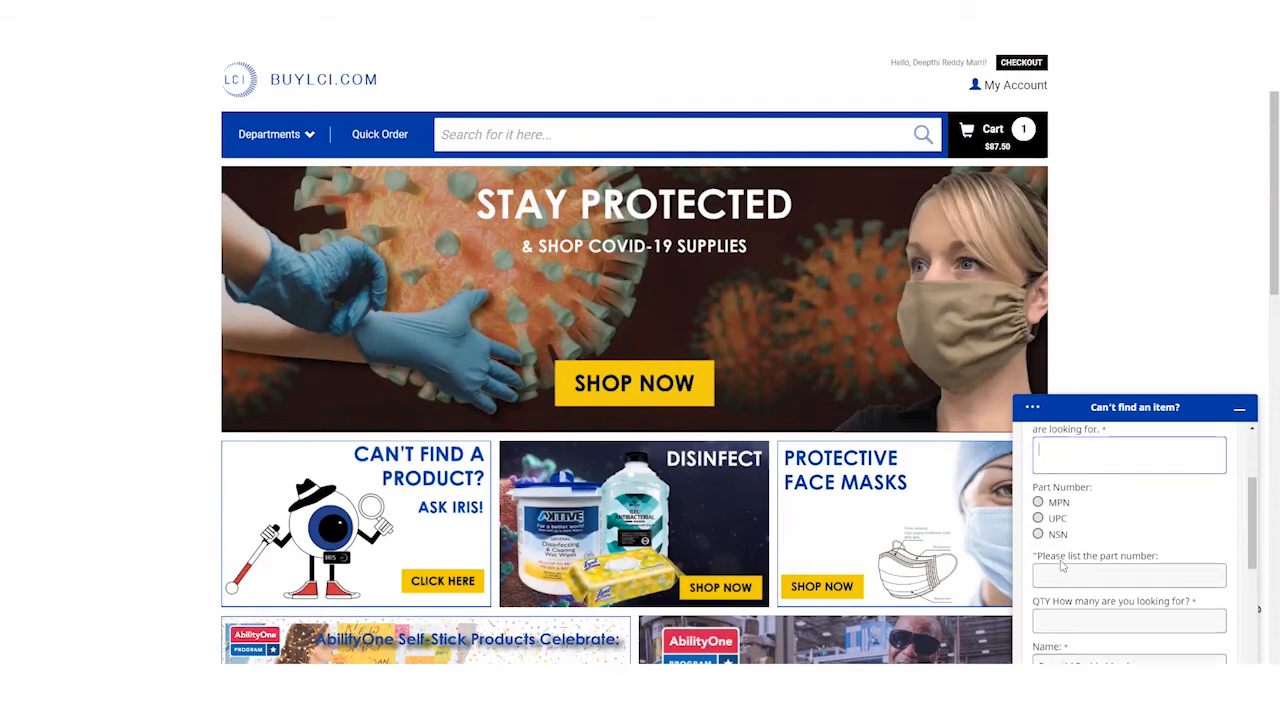
scroll(1060, 563, down, 1)
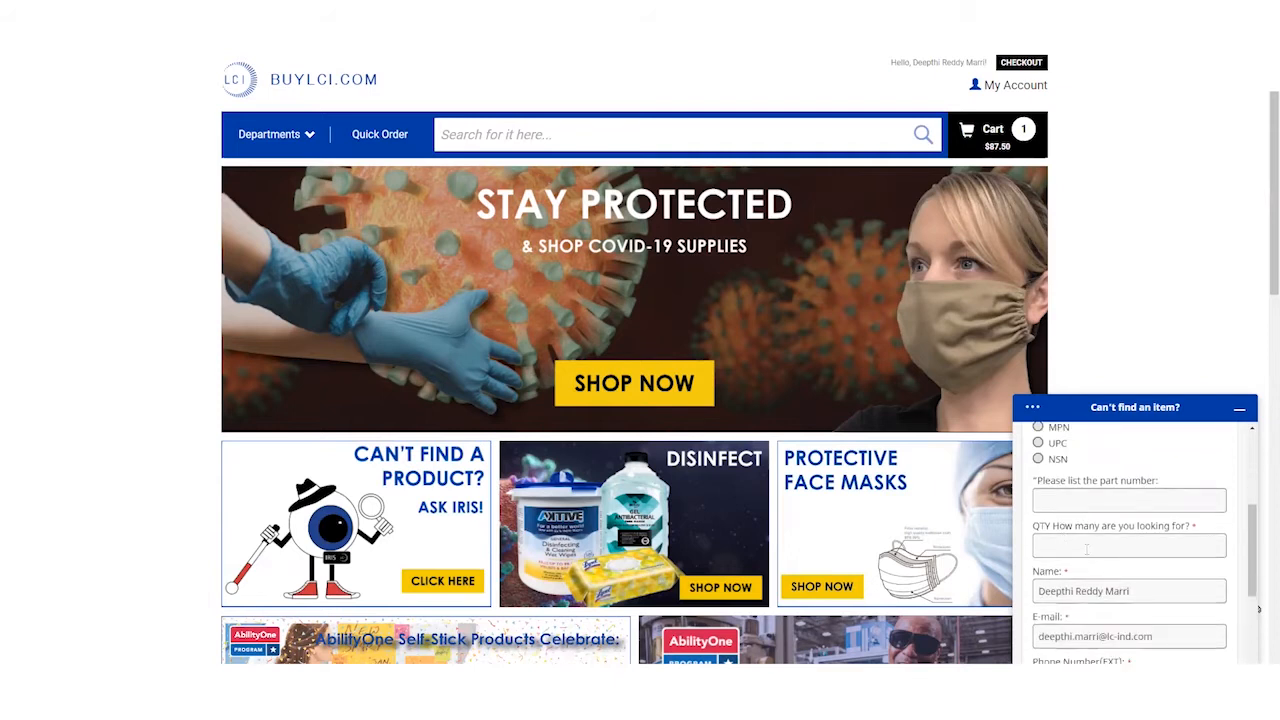
scroll(1087, 549, down, 1)
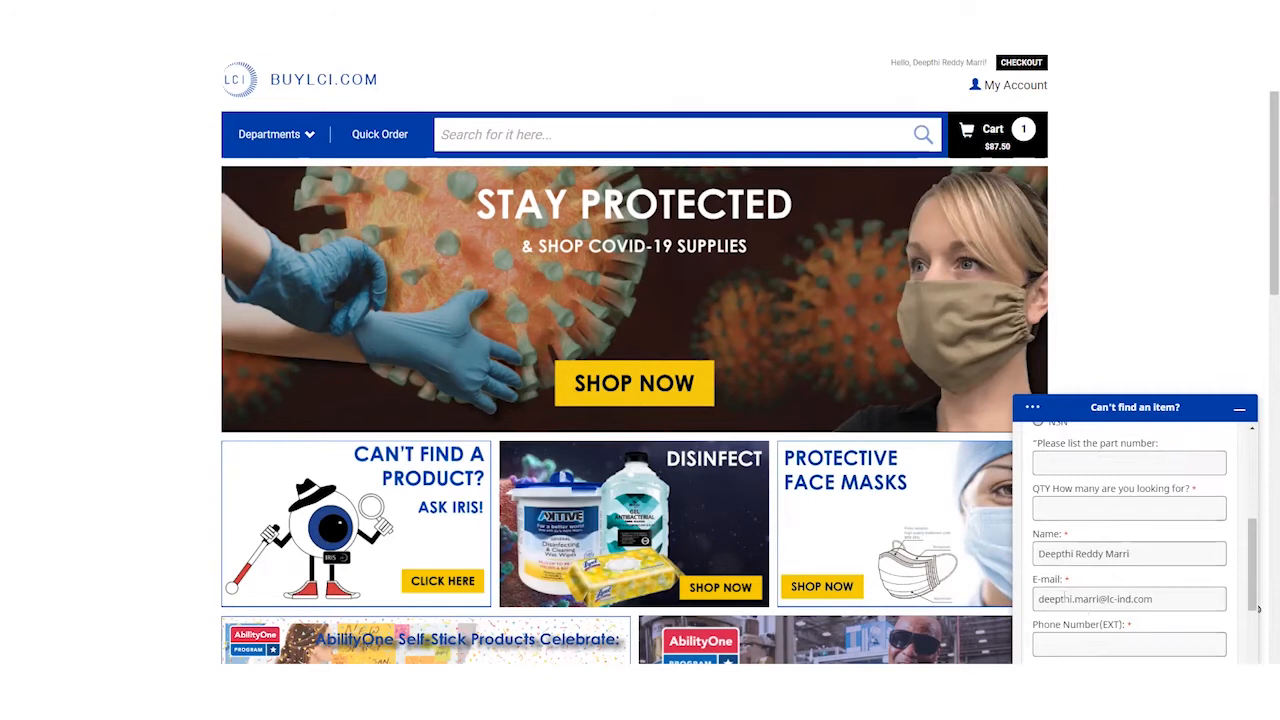
scroll(1046, 557, down, 2)
scroll(1062, 613, down, 1)
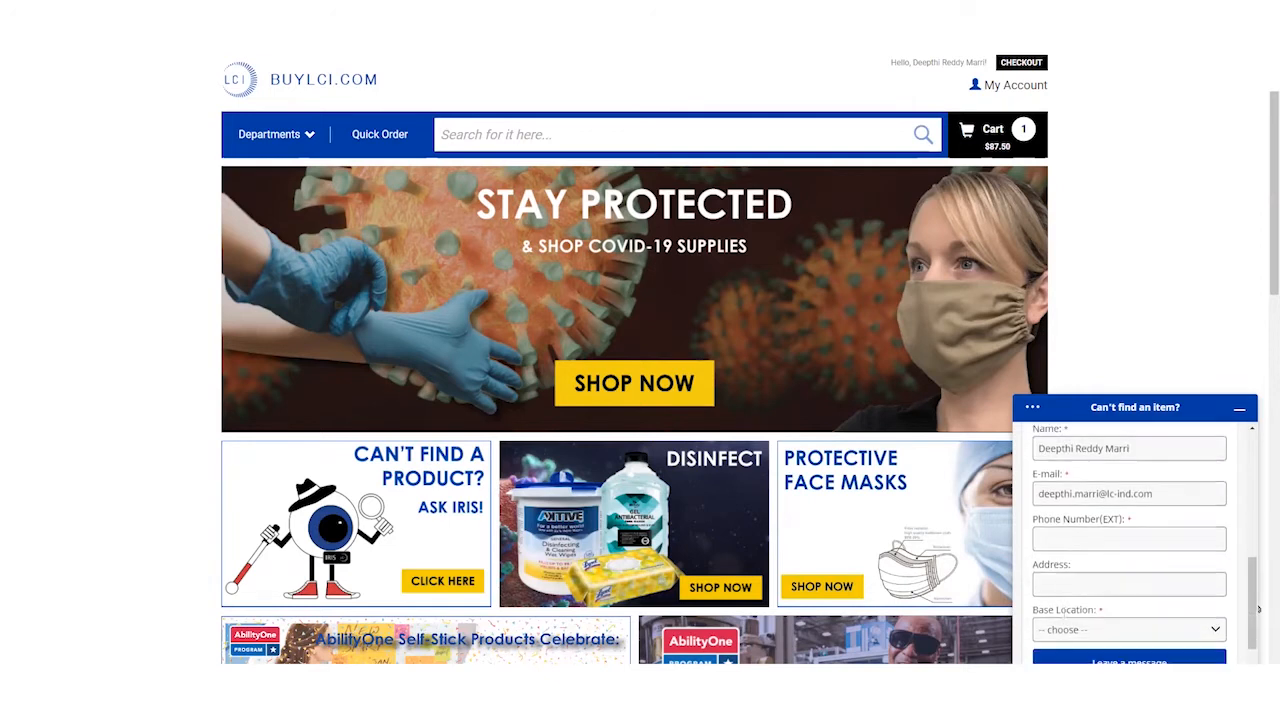
click(1107, 623)
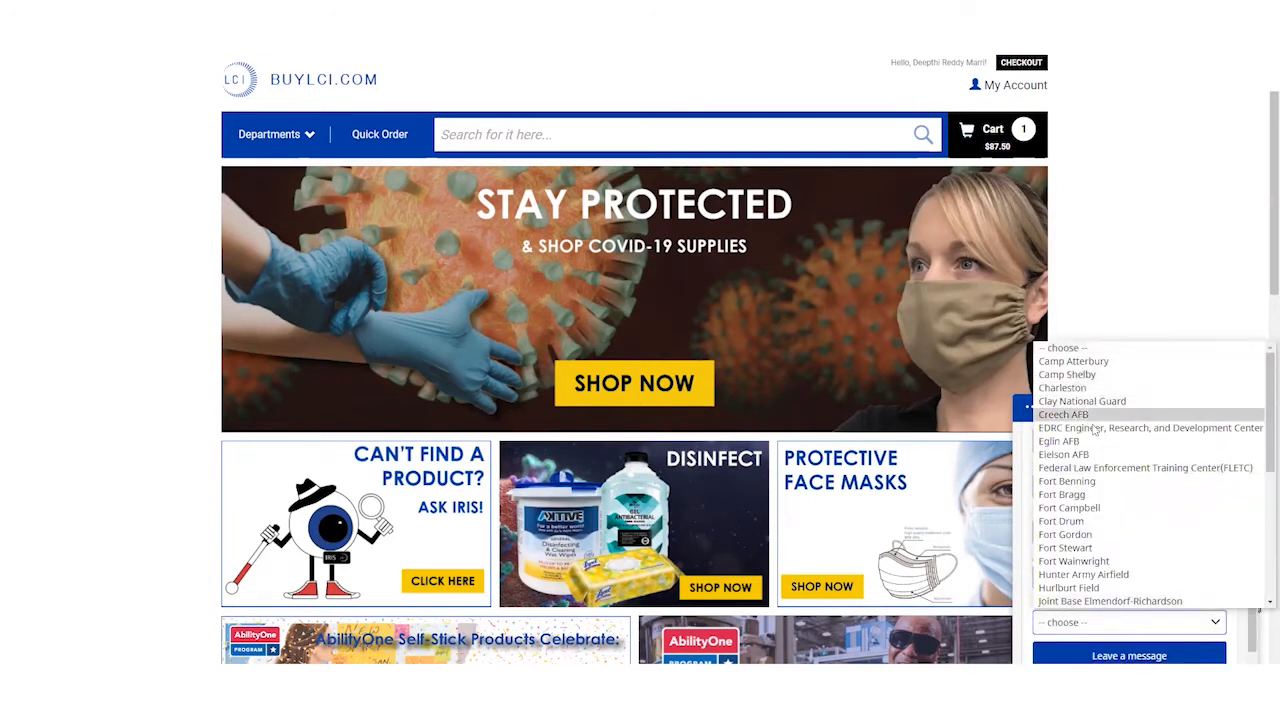
click(1128, 350)
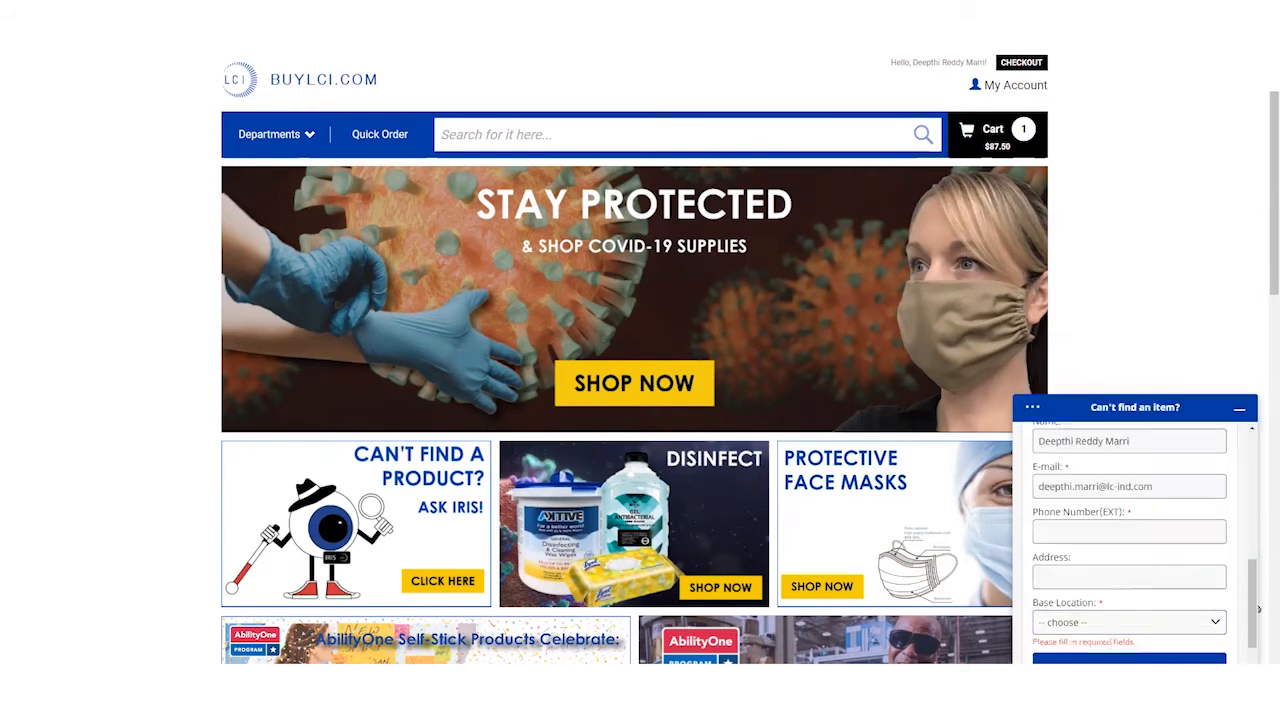
scroll(1110, 660, down, 1)
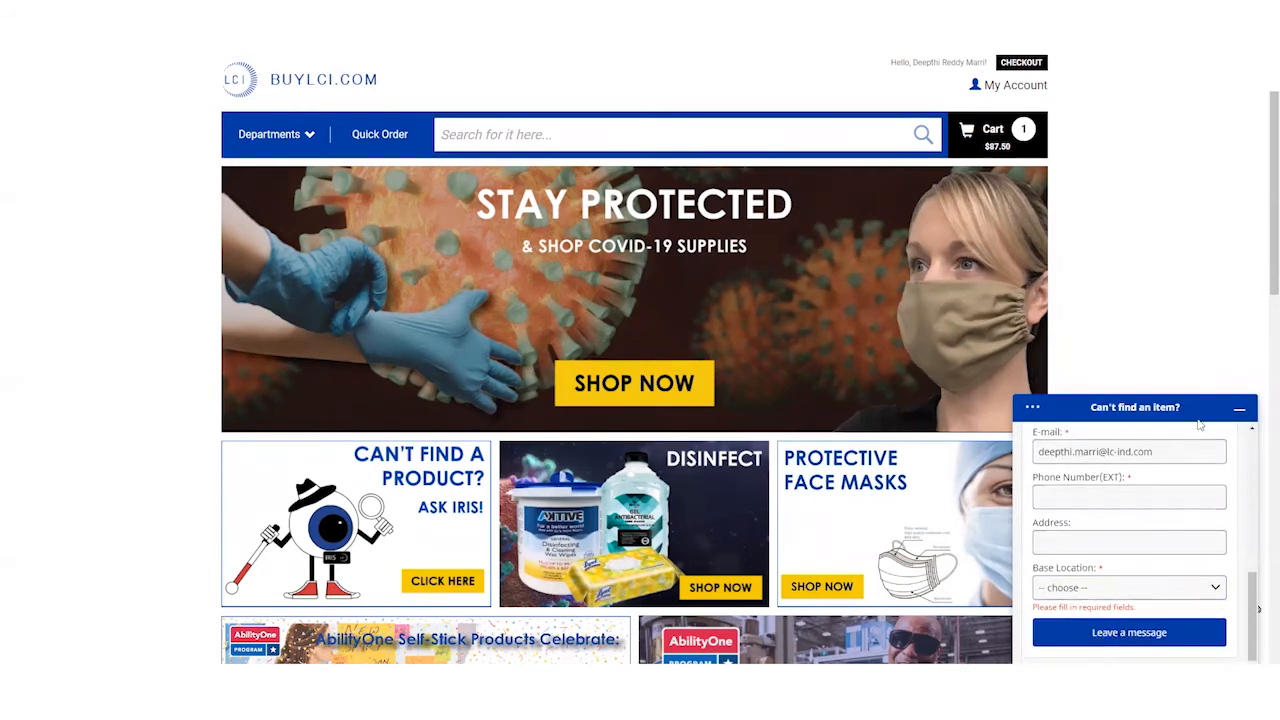
click(1237, 412)
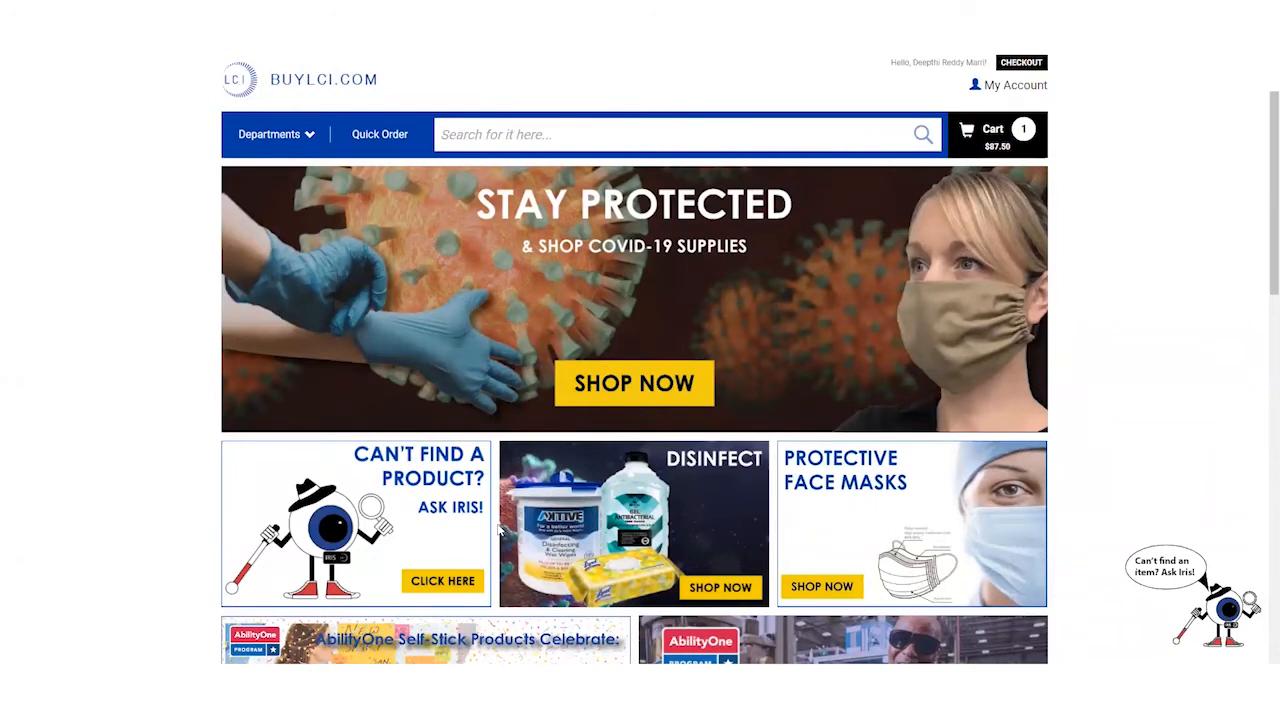
click(381, 495)
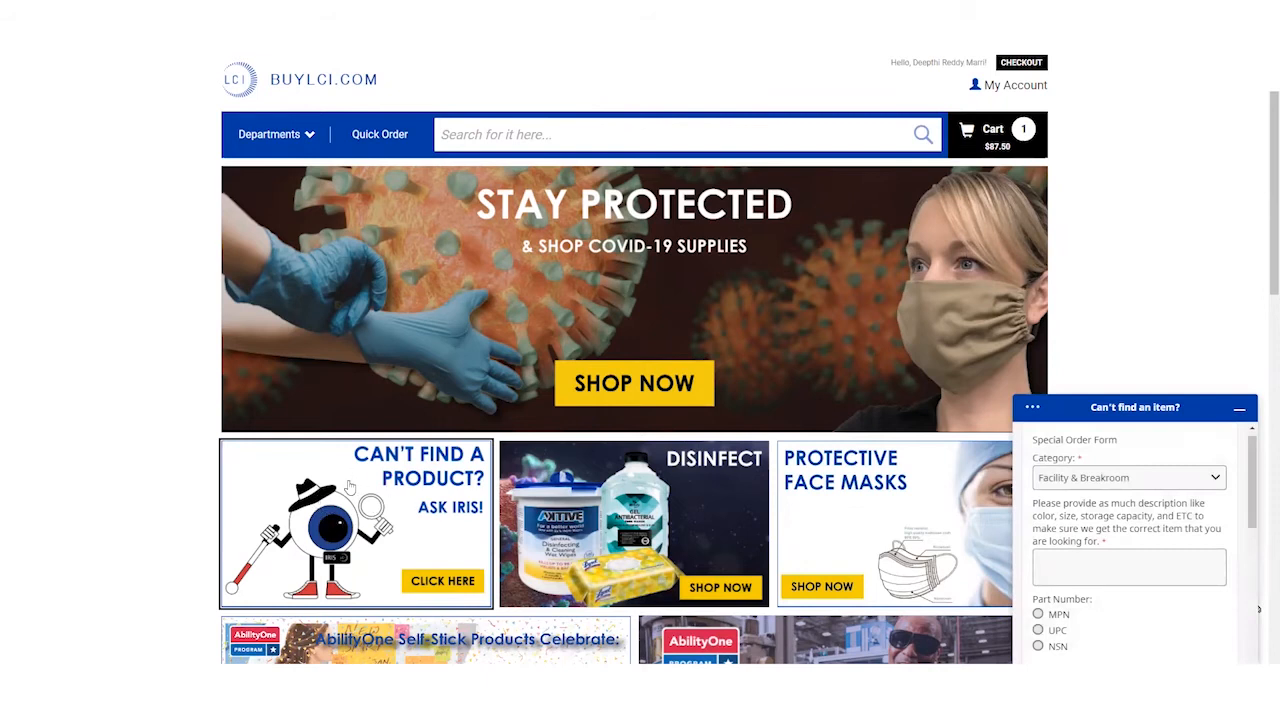
click(1243, 412)
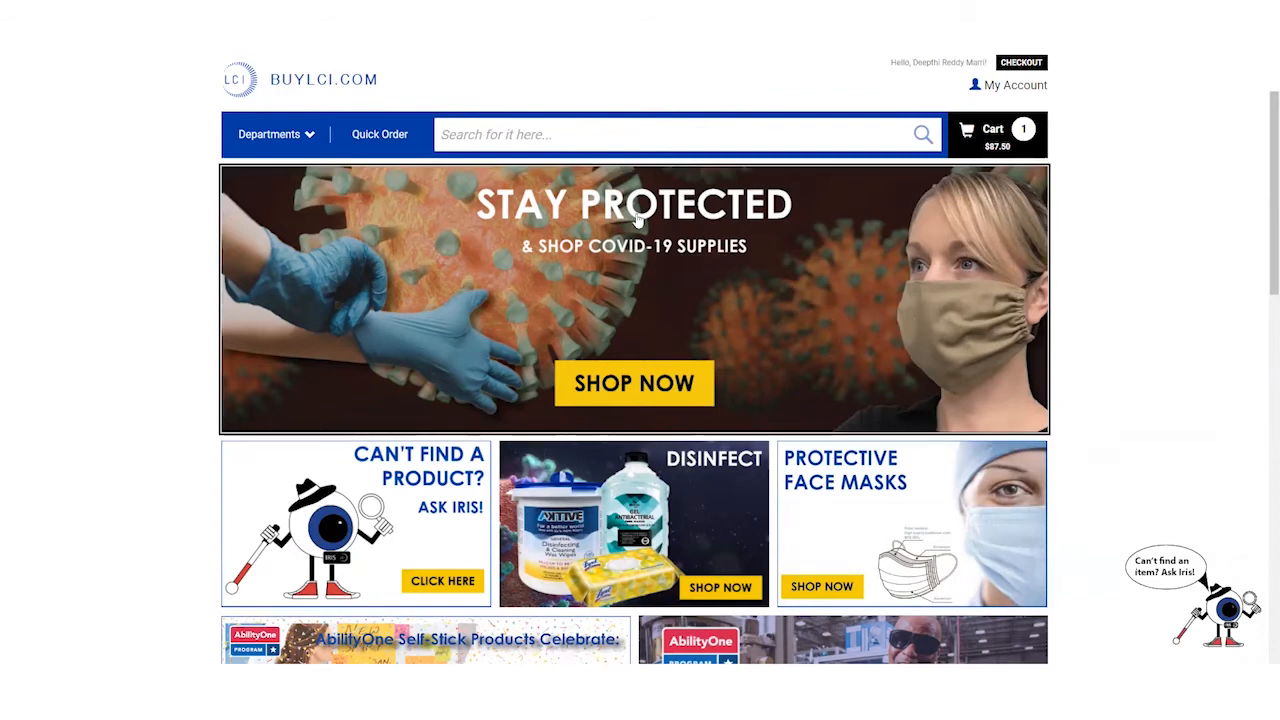
- Open the Covid Supplies listing from the Stay Protected banner and scroll through it
click(482, 268)
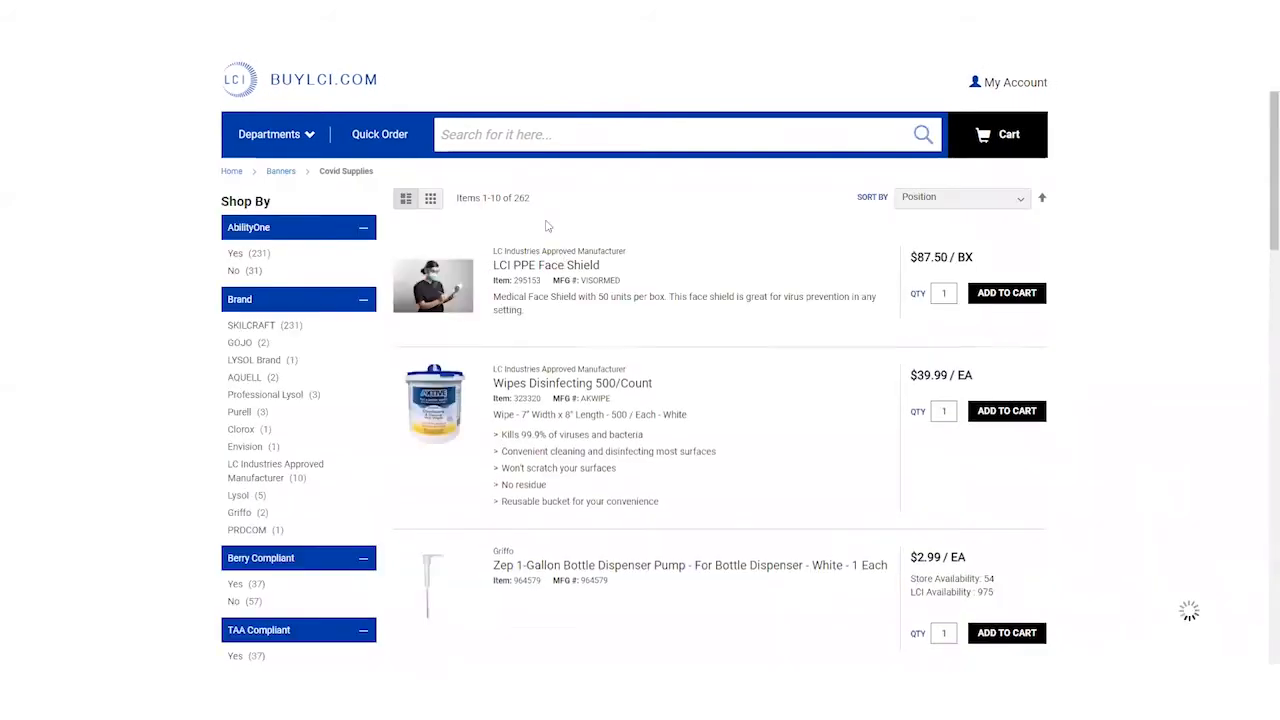
scroll(531, 291, down, 1)
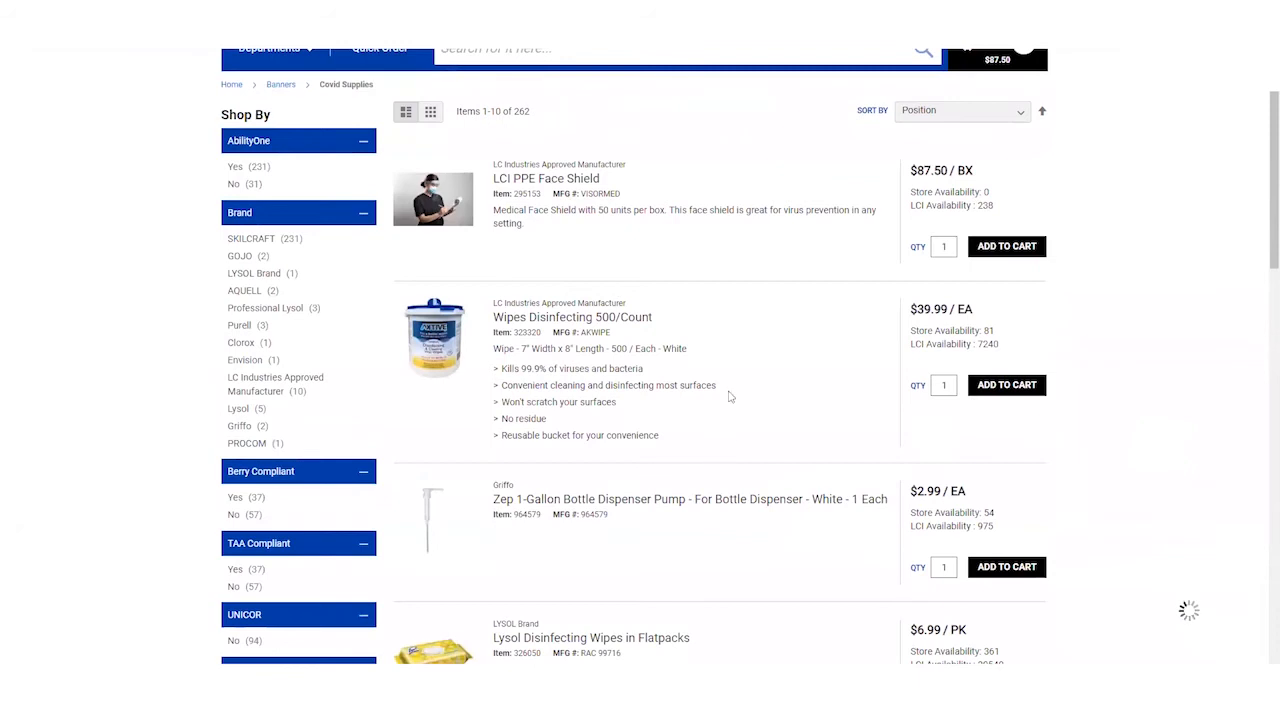
scroll(669, 345, down, 1)
scroll(669, 345, down, 2)
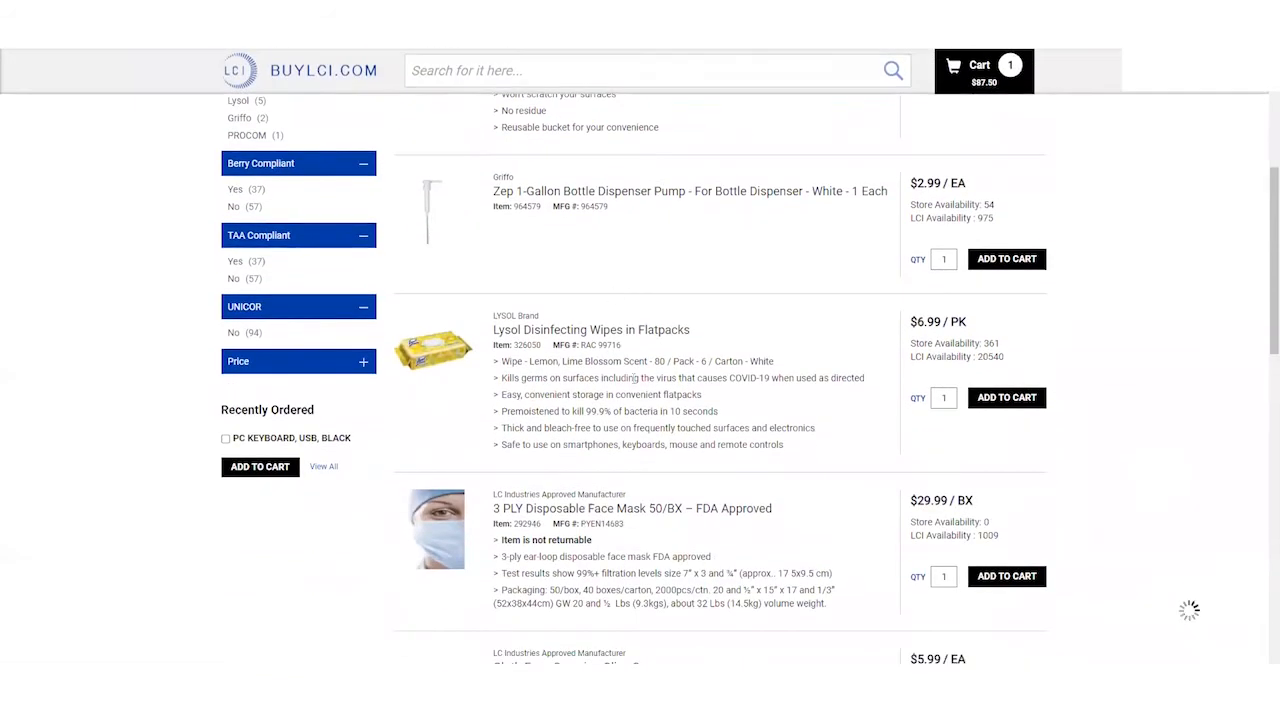
scroll(344, 103, up, 4)
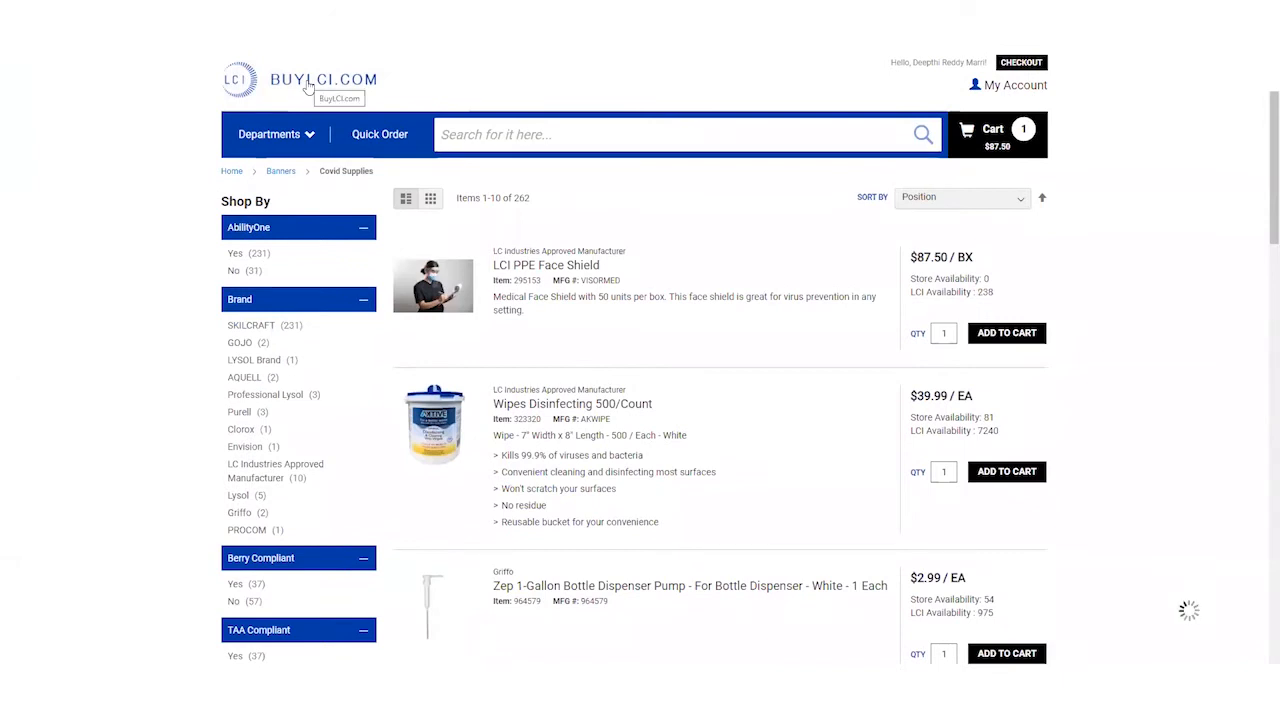
- Return to the BuyLCI.com home page and bring up the My Account options
click(309, 88)
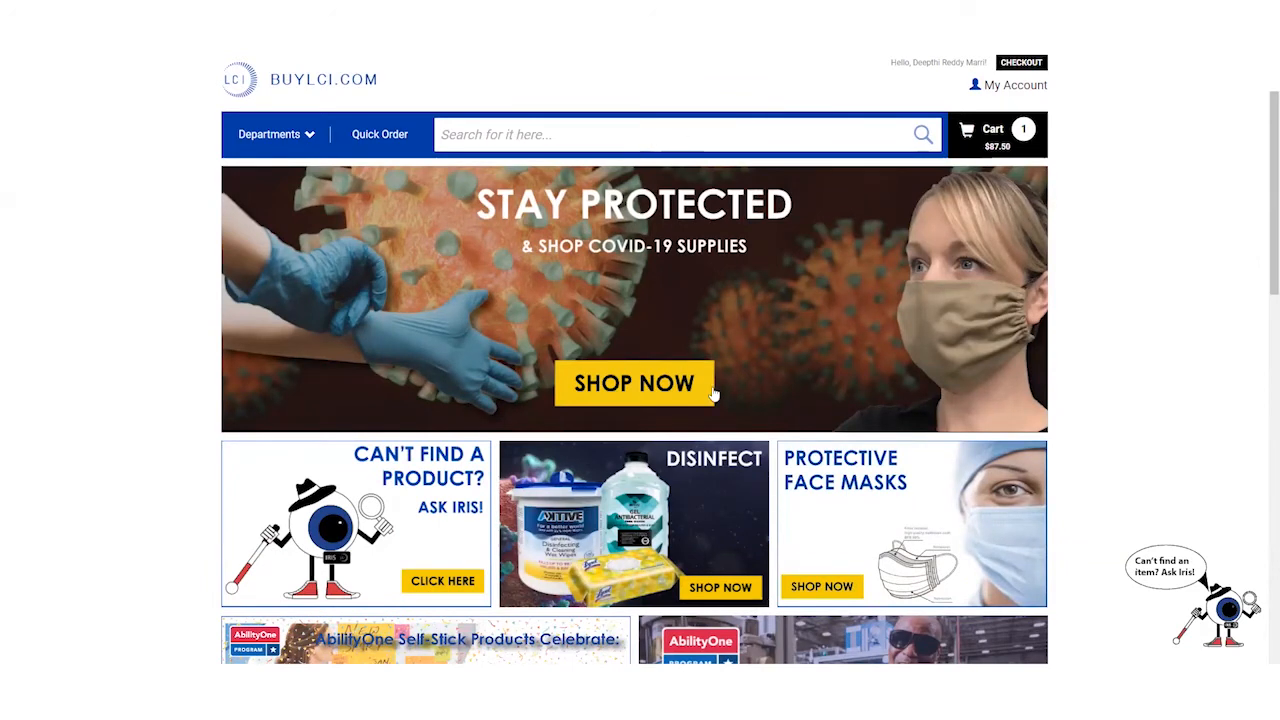
scroll(715, 395, down, 3)
scroll(715, 395, down, 3)
click(1028, 87)
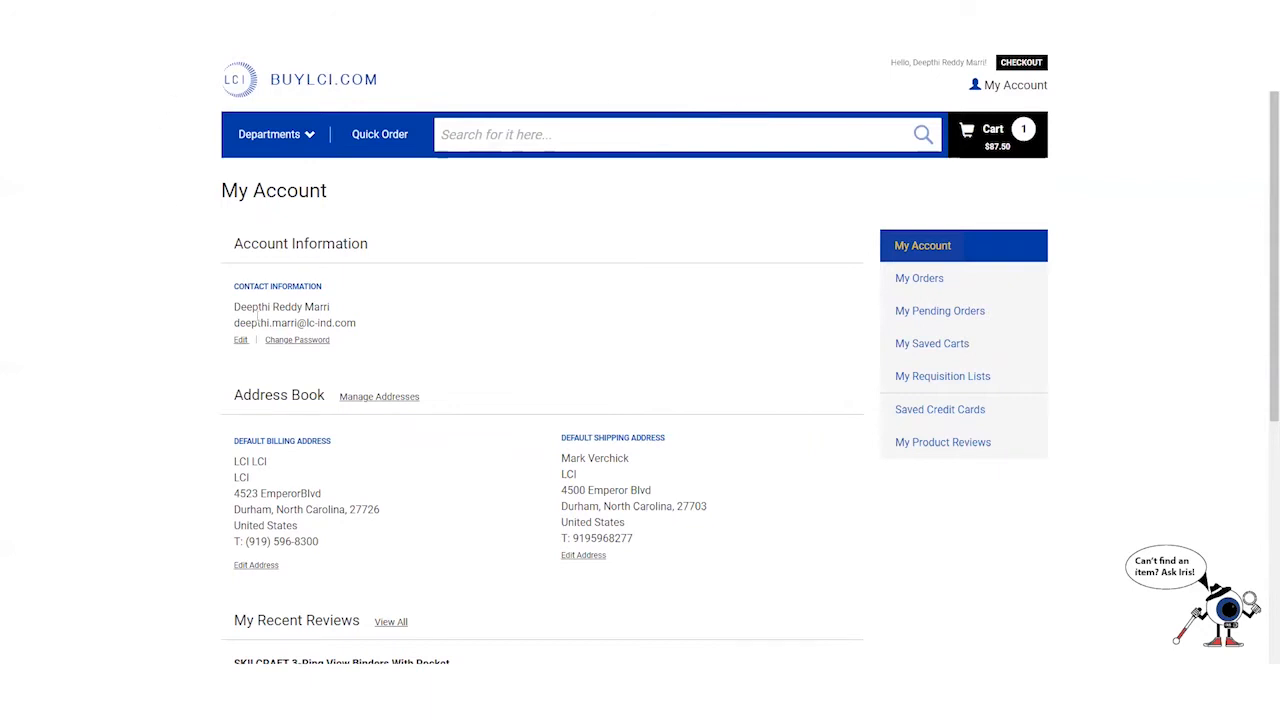
- Look over the My Account dashboard and open Edit under Contact Information
scroll(461, 347, down, 1)
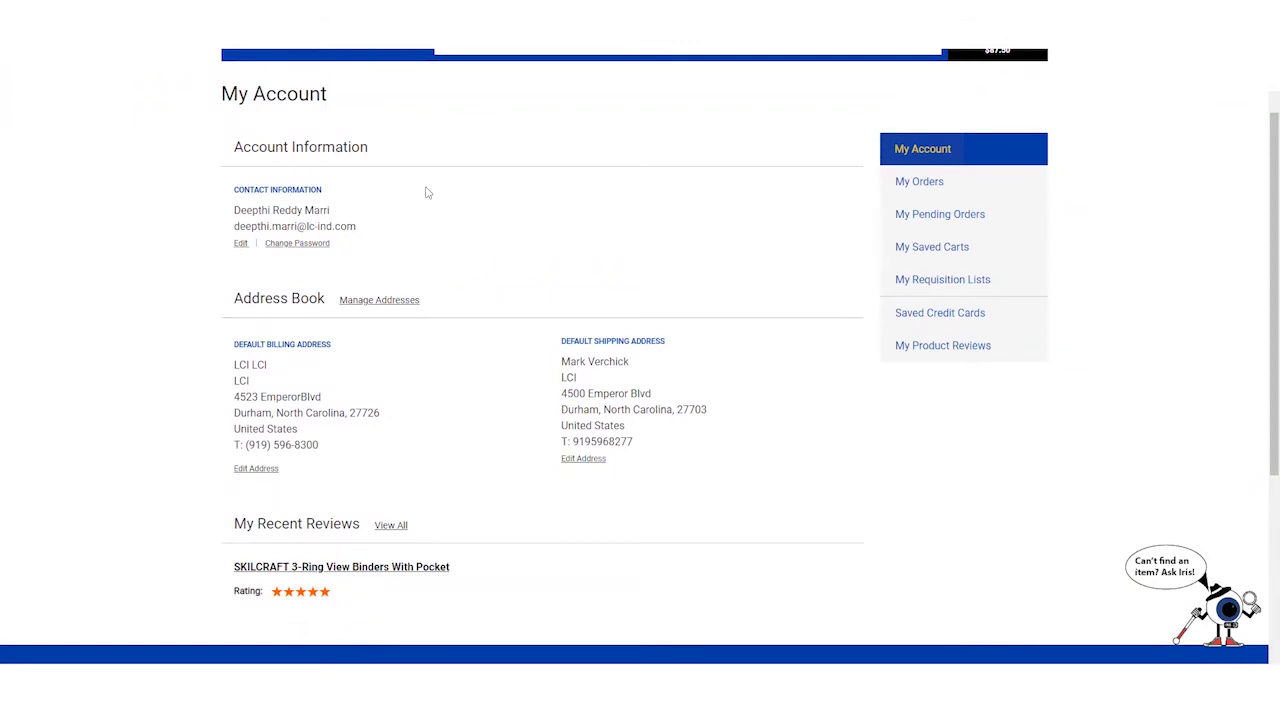
scroll(427, 193, up, 1)
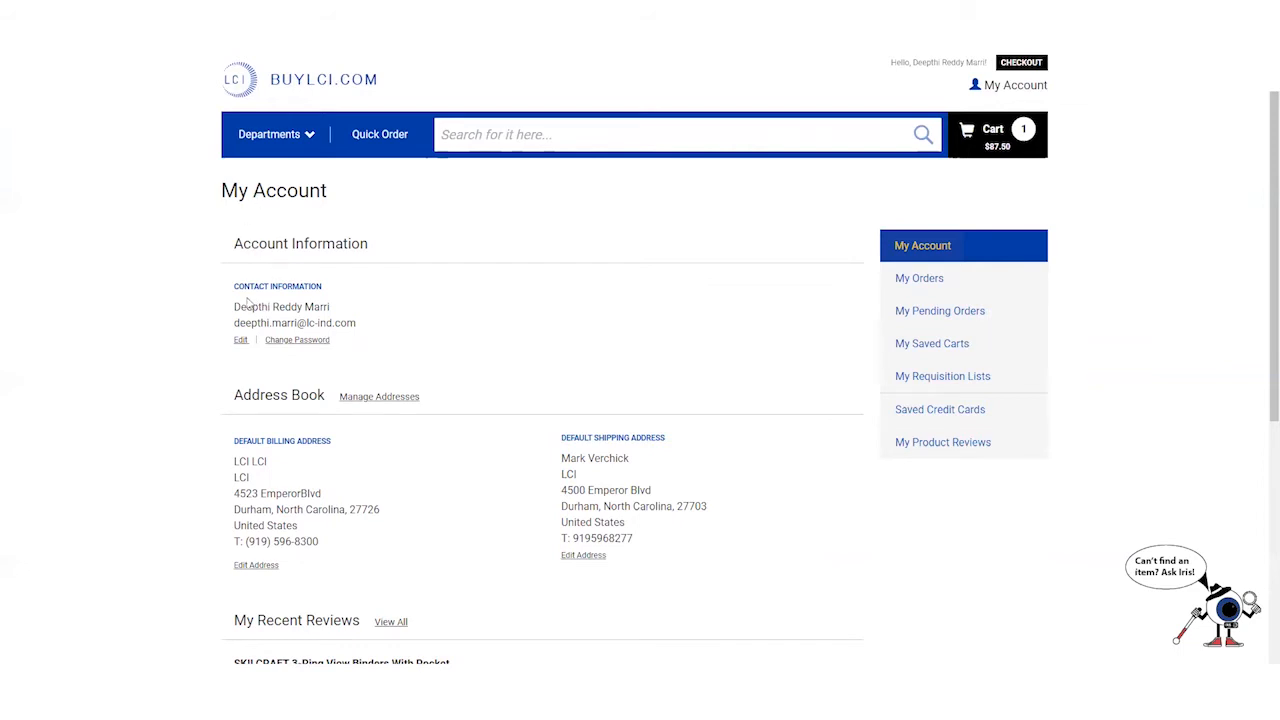
scroll(269, 305, down, 1)
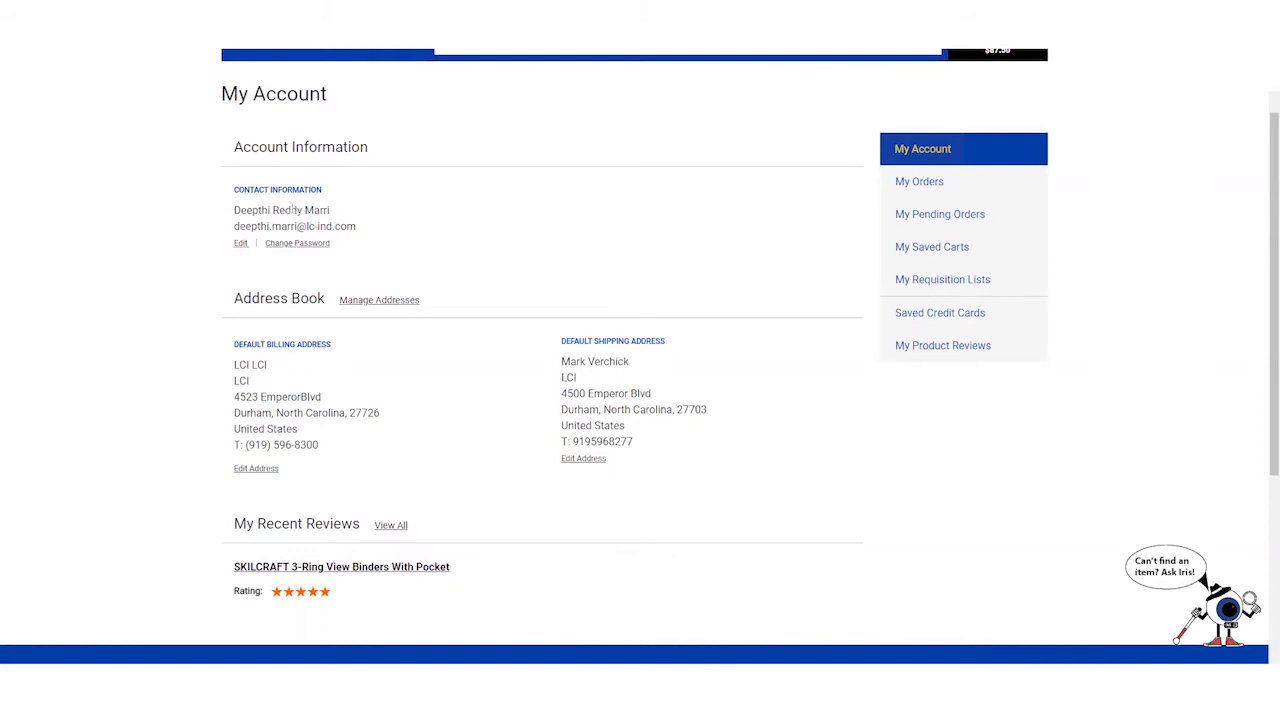
click(240, 244)
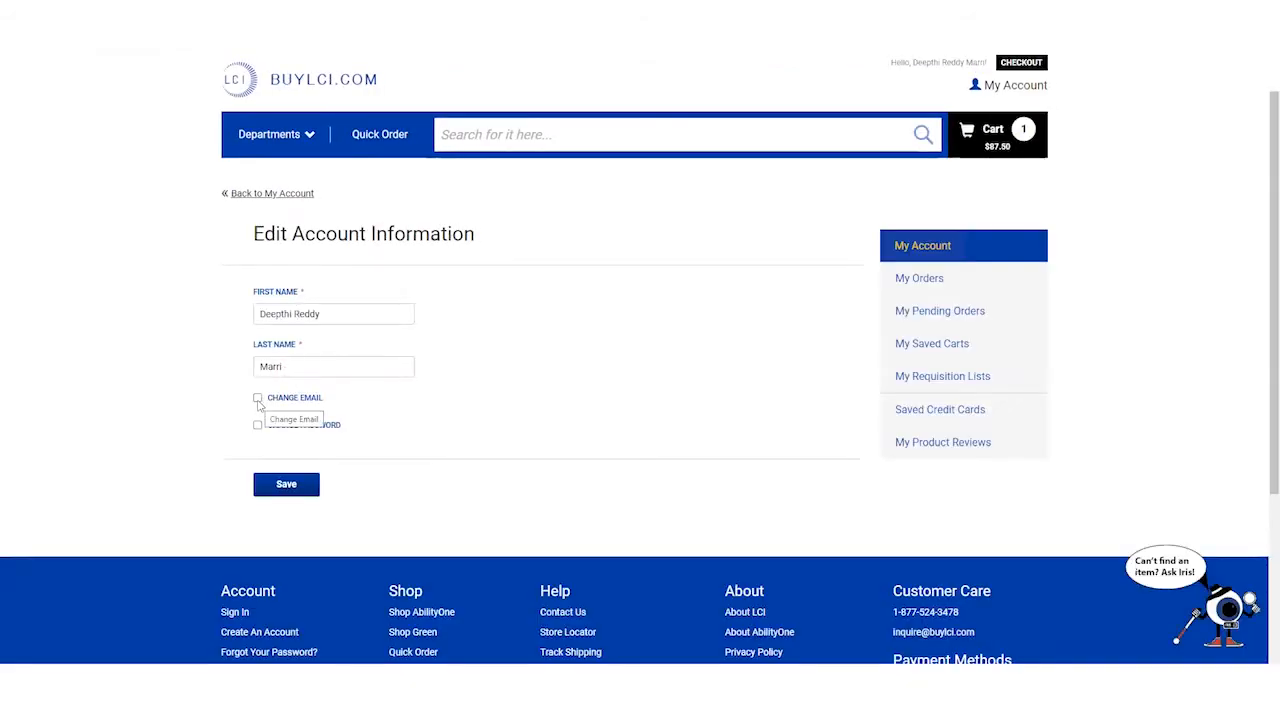
- Leave Change Email and Change Password both unchecked, showing only the name fields
click(258, 399)
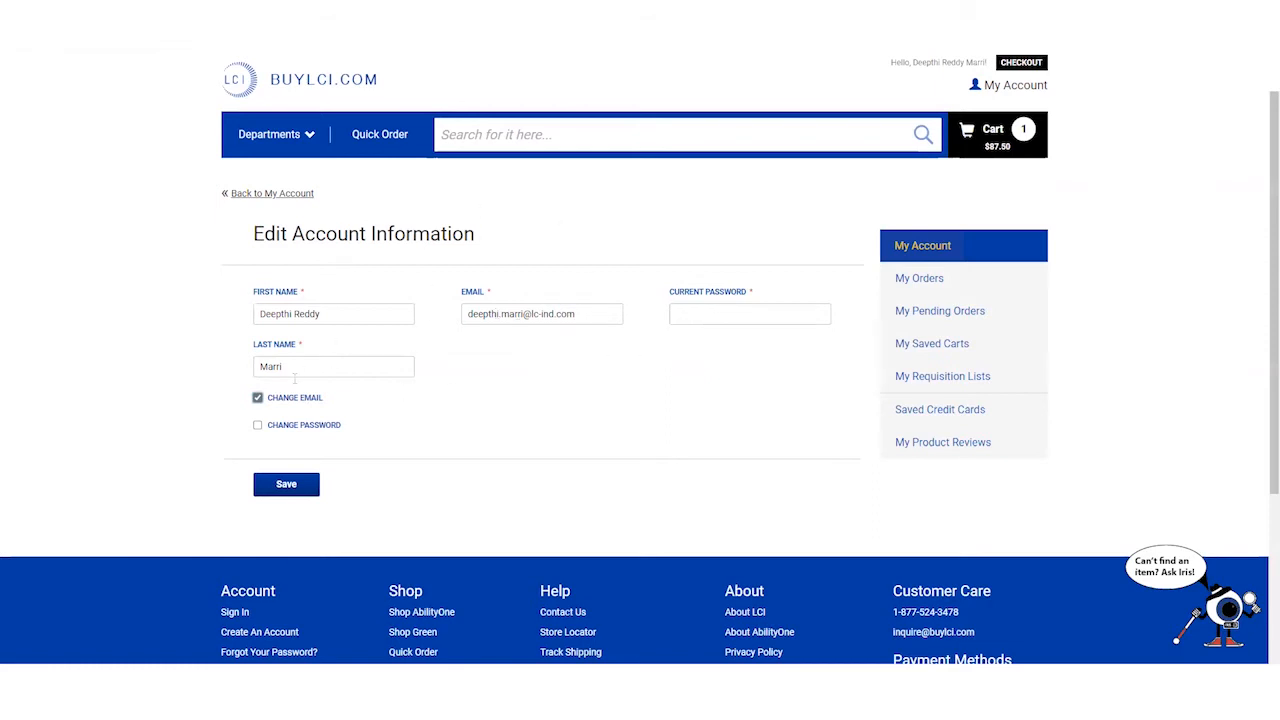
click(257, 397)
click(257, 425)
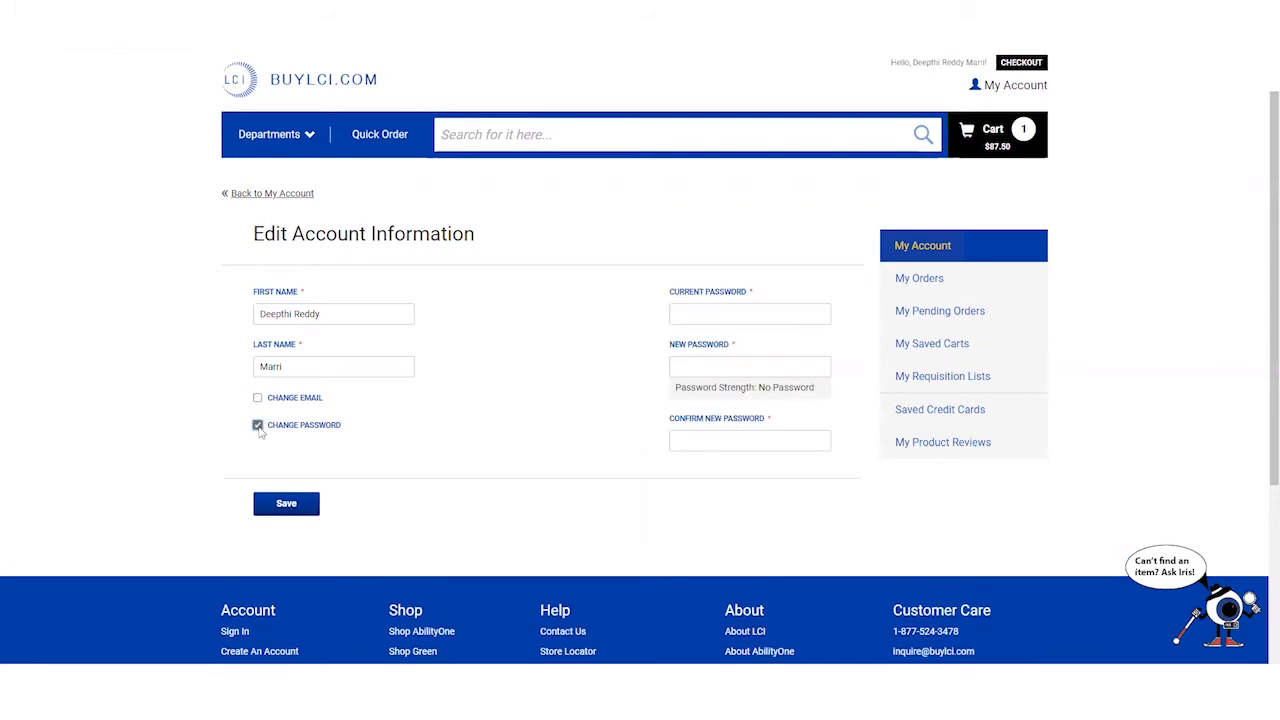
click(258, 426)
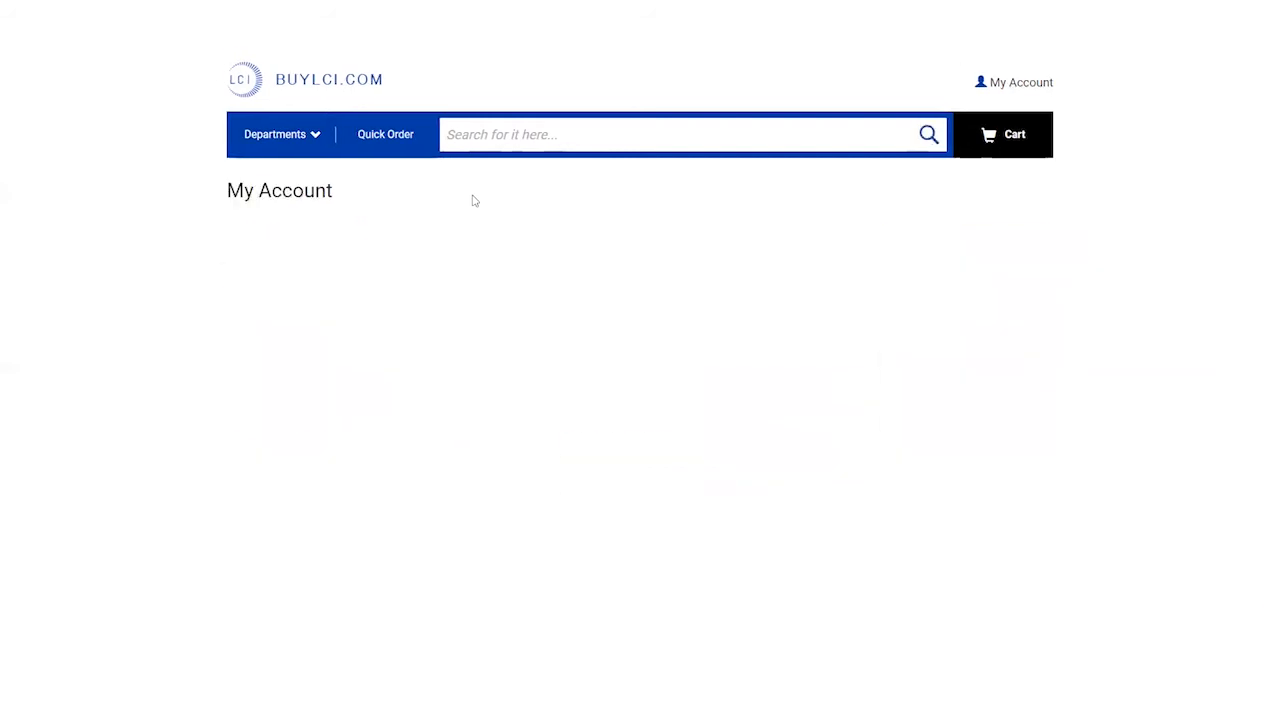
- Review the default shipping address form, then go Back to My Account
scroll(400, 315, down, 4)
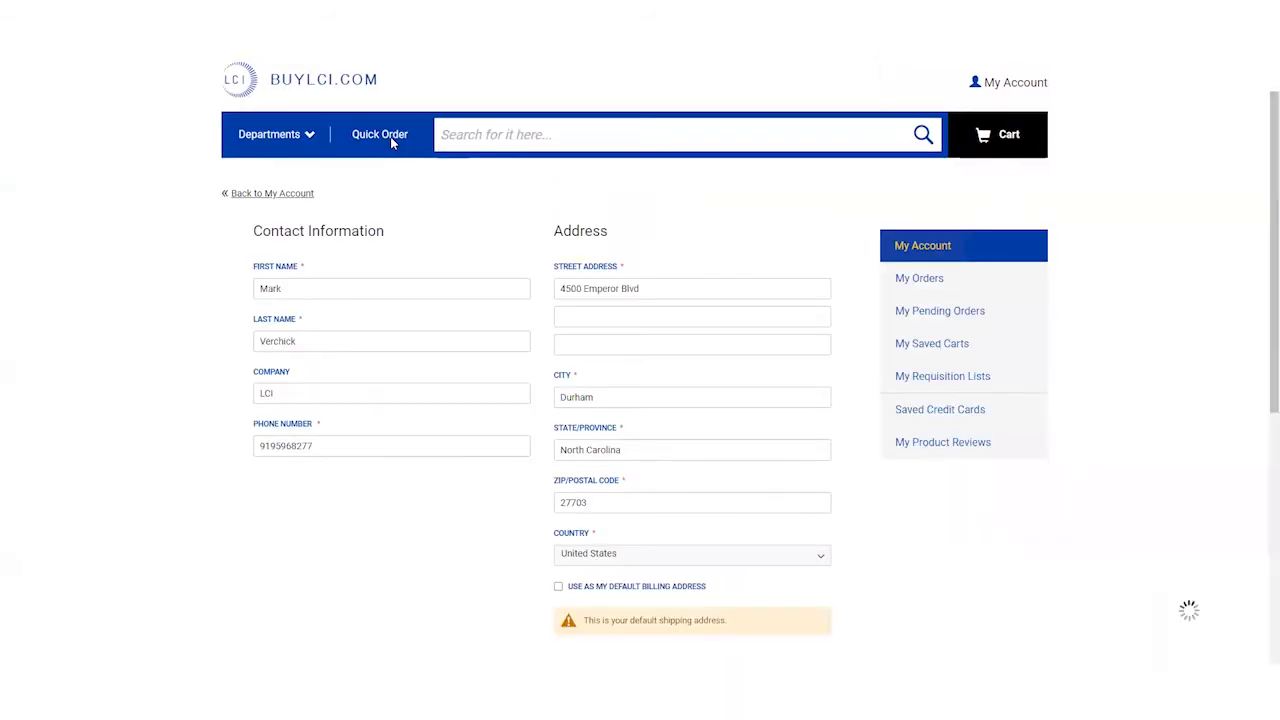
scroll(414, 229, down, 5)
scroll(414, 232, up, 3)
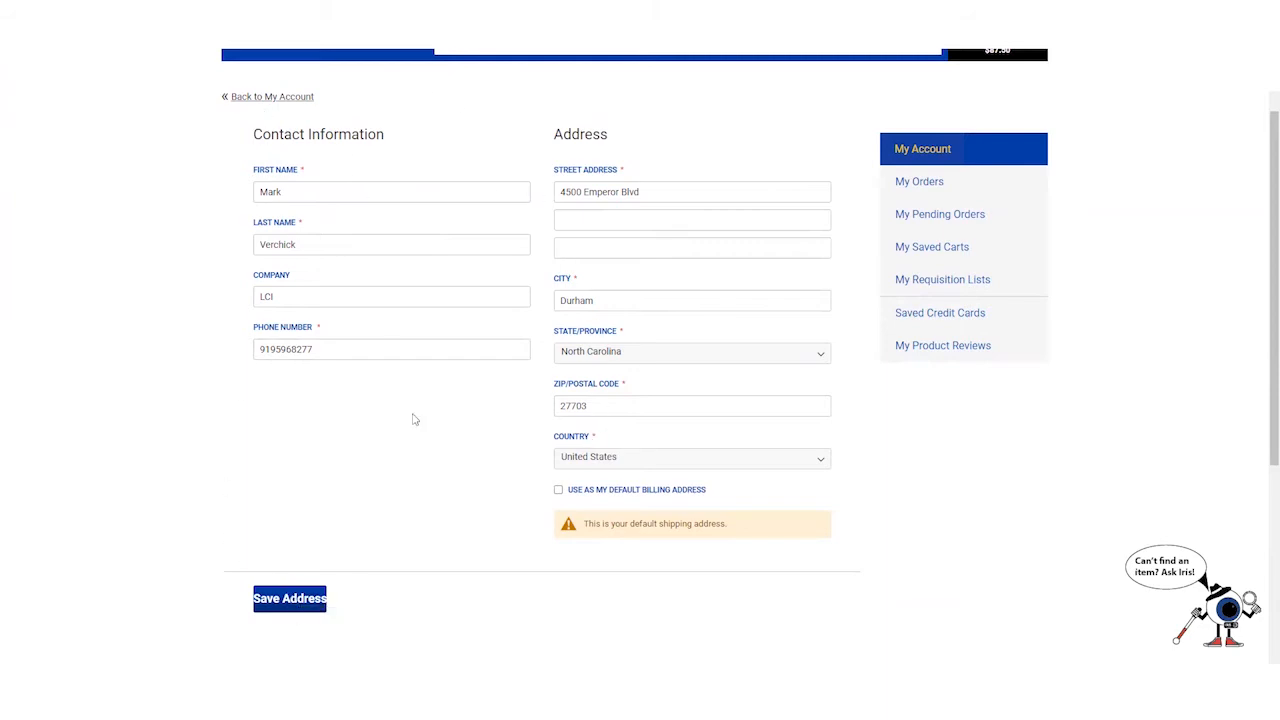
click(243, 97)
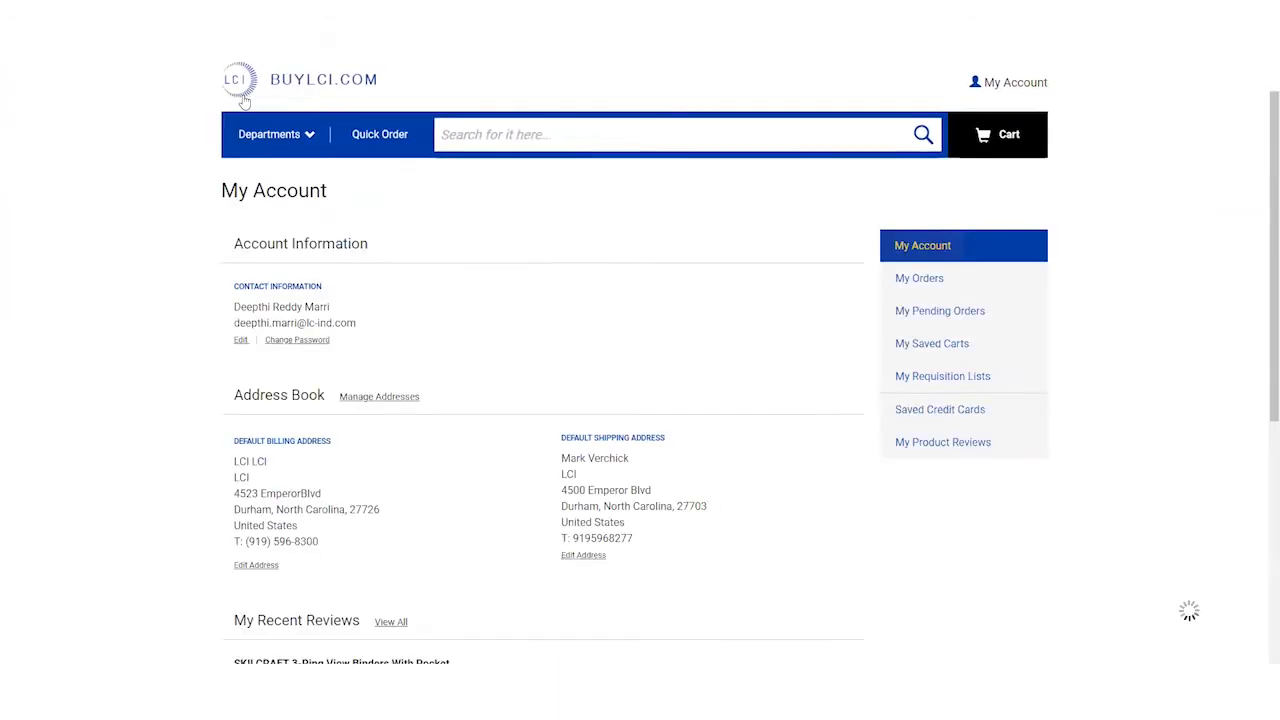
- Scroll to My Recent Reviews and view all of the account's product reviews
scroll(587, 270, down, 4)
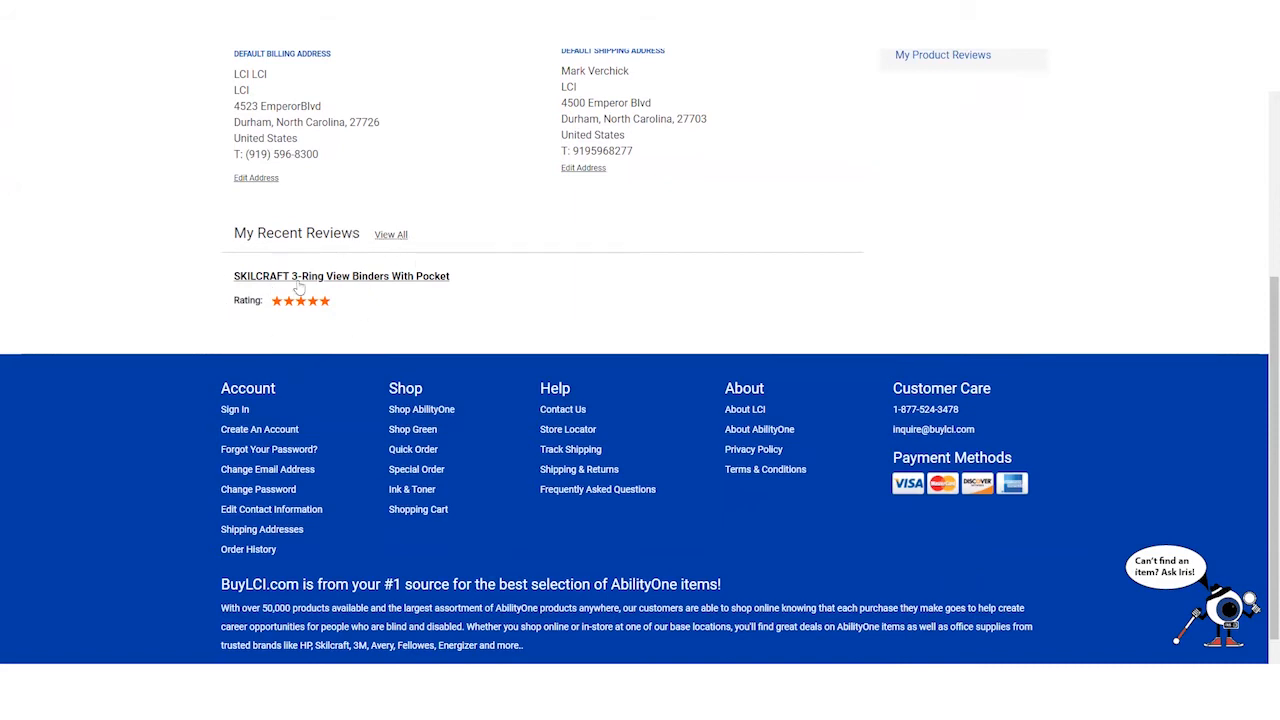
click(391, 234)
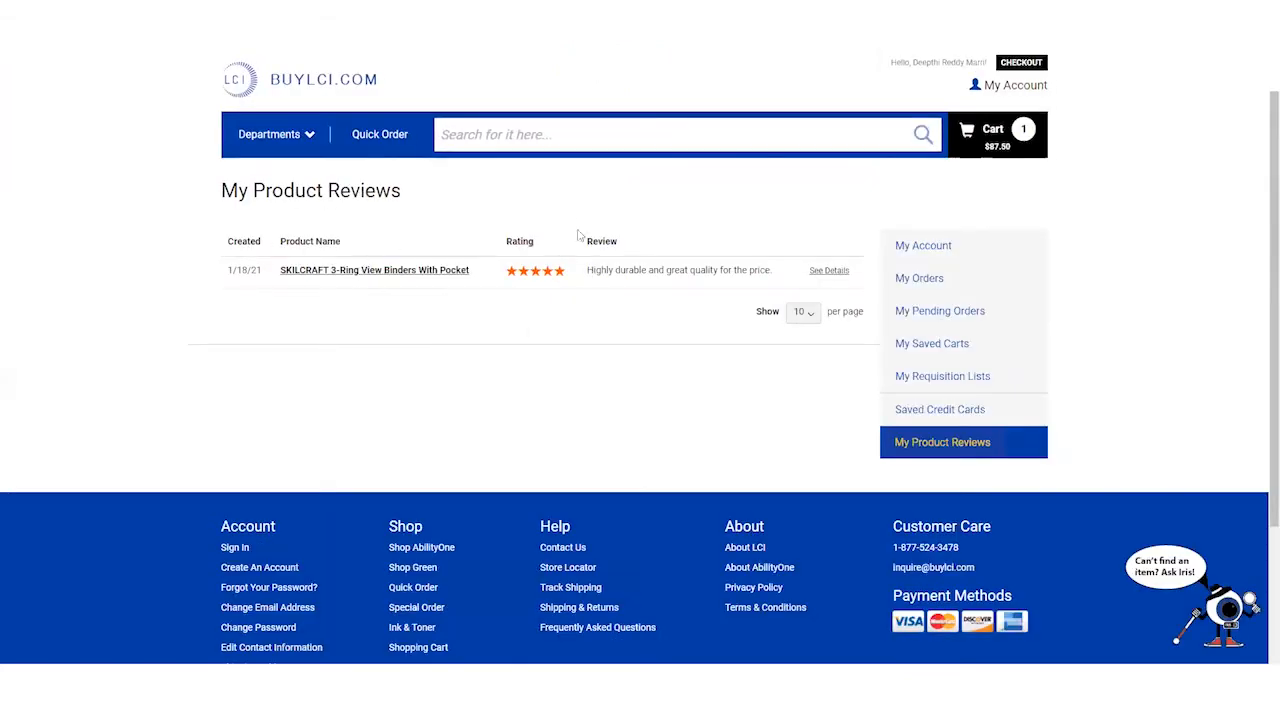
- Highlight part of the binder review text, then go back to the top of My Account
drag(592, 270, 737, 270)
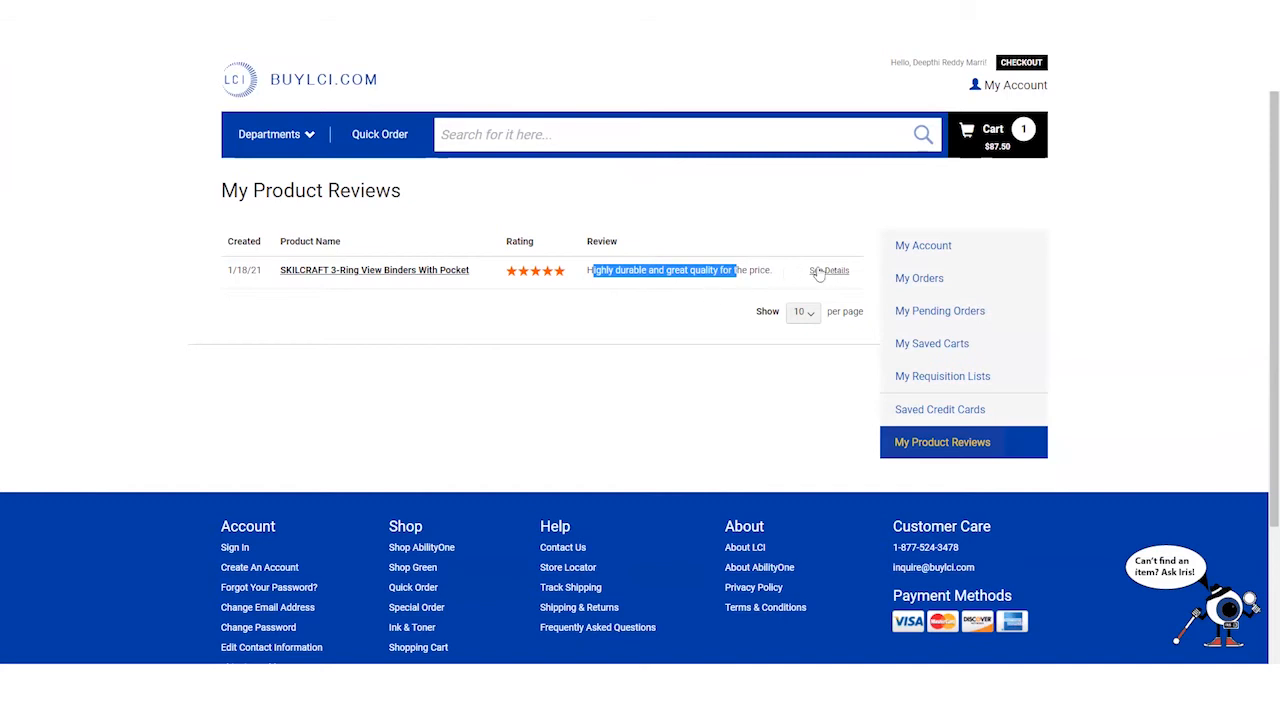
click(767, 242)
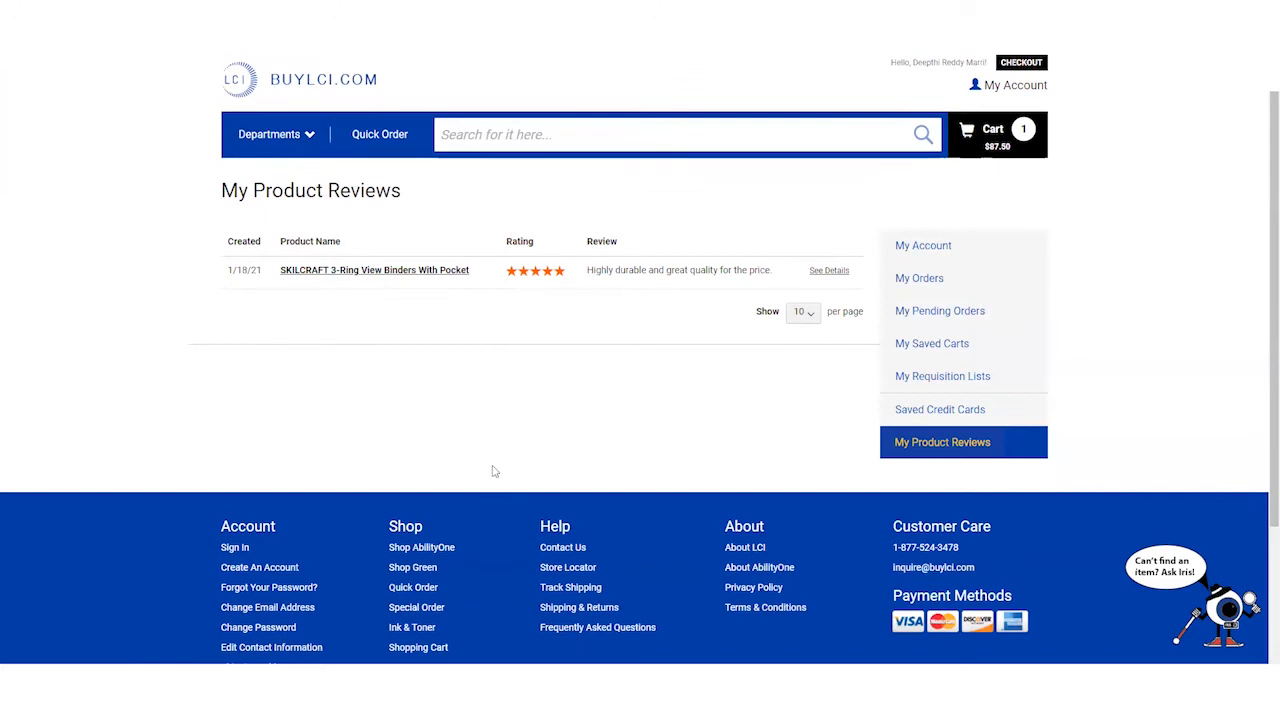
key(alt+Left)
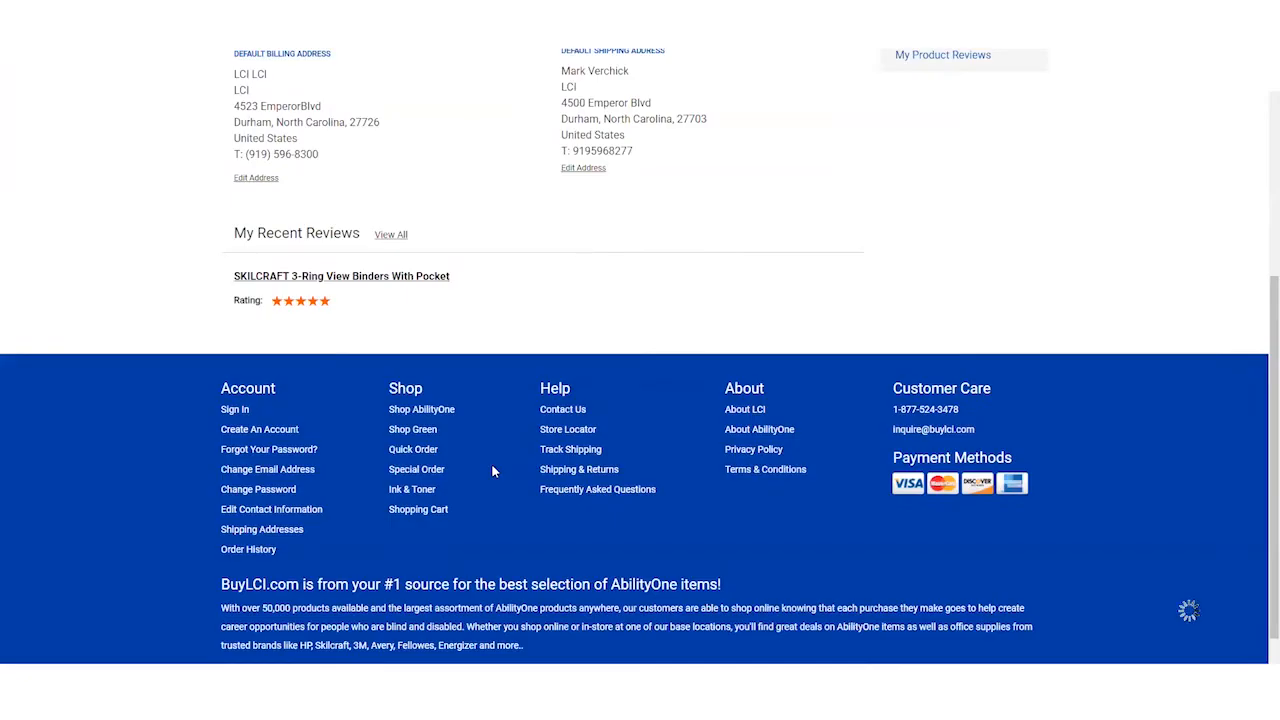
scroll(653, 376, up, 5)
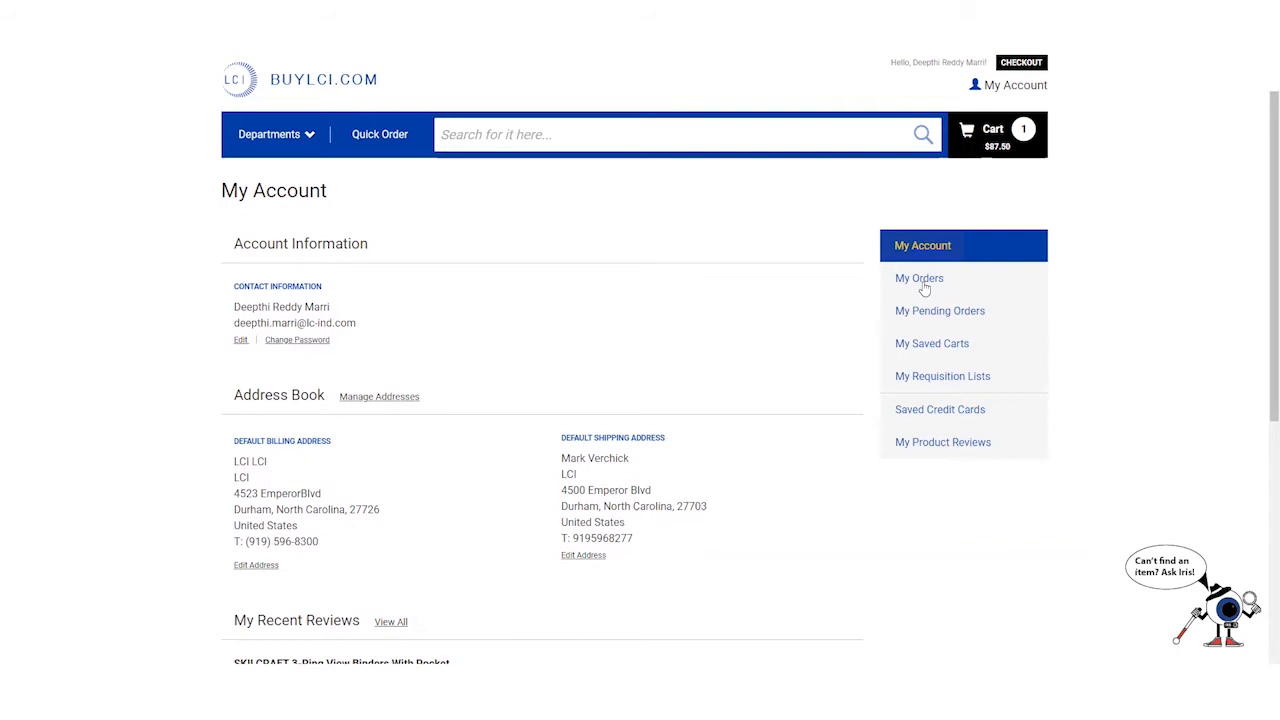
- Open My Orders and try its Status, From, To, Order #, Invoice # and PO # filters
click(919, 279)
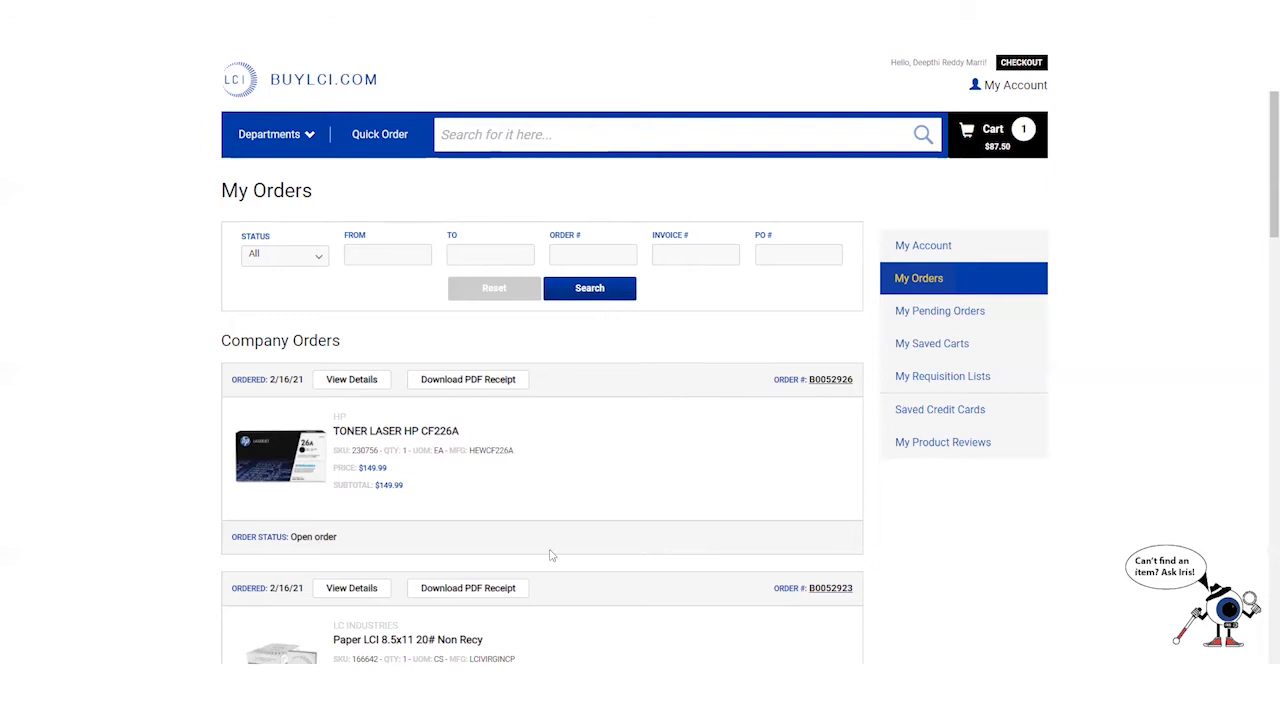
click(318, 260)
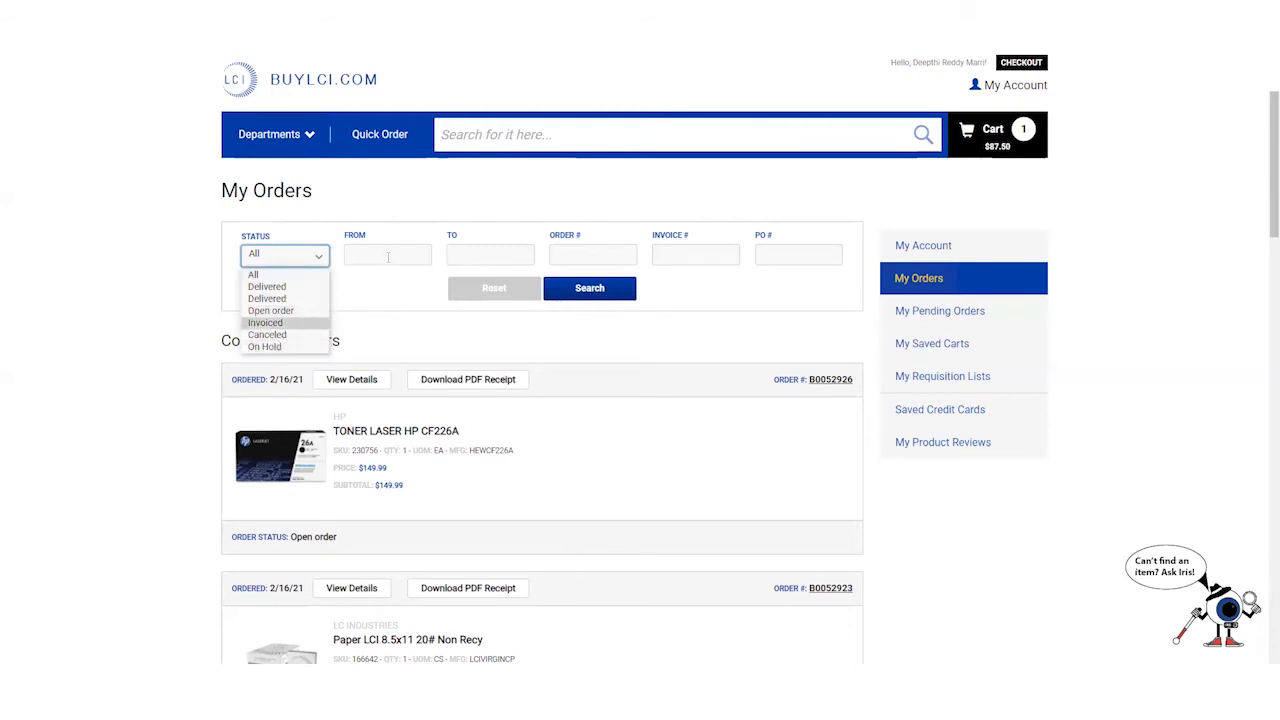
click(388, 256)
click(467, 254)
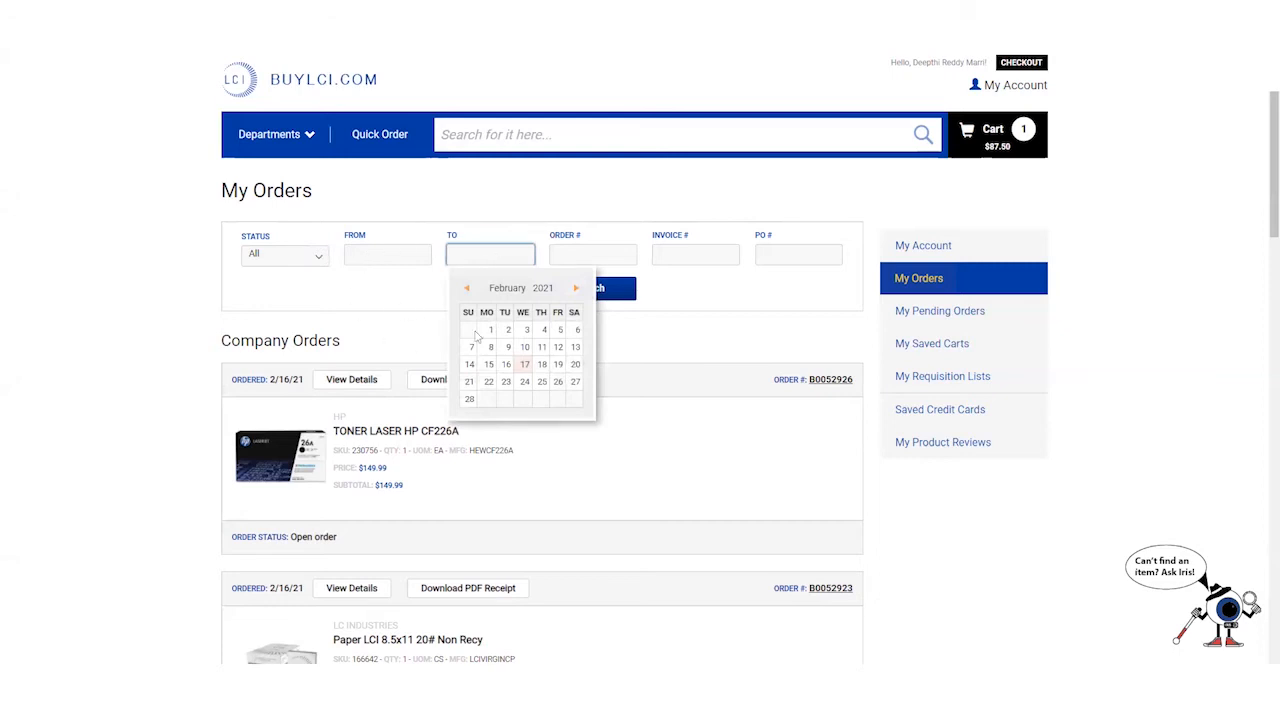
click(590, 255)
click(707, 256)
click(769, 256)
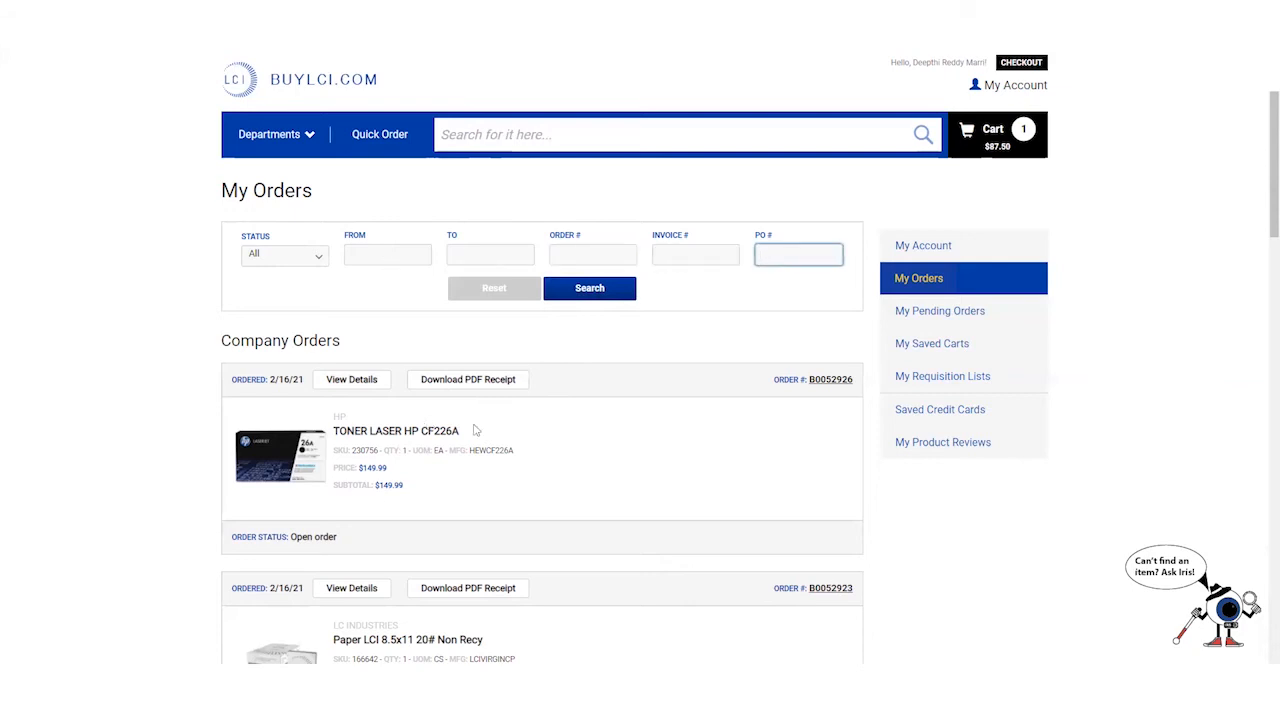
scroll(582, 444, down, 4)
scroll(585, 445, down, 2)
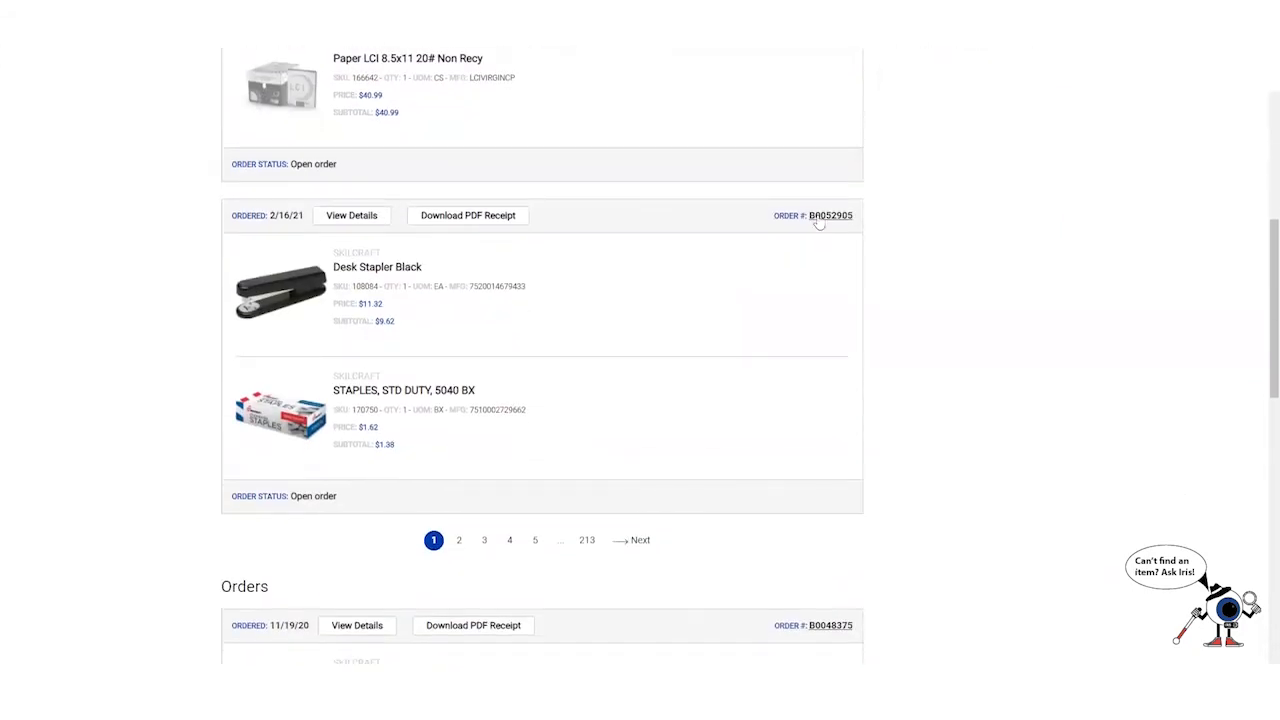
- Copy the desk stapler order's number into the Order # filter and search for it
drag(821, 216, 810, 219)
right_click(811, 221)
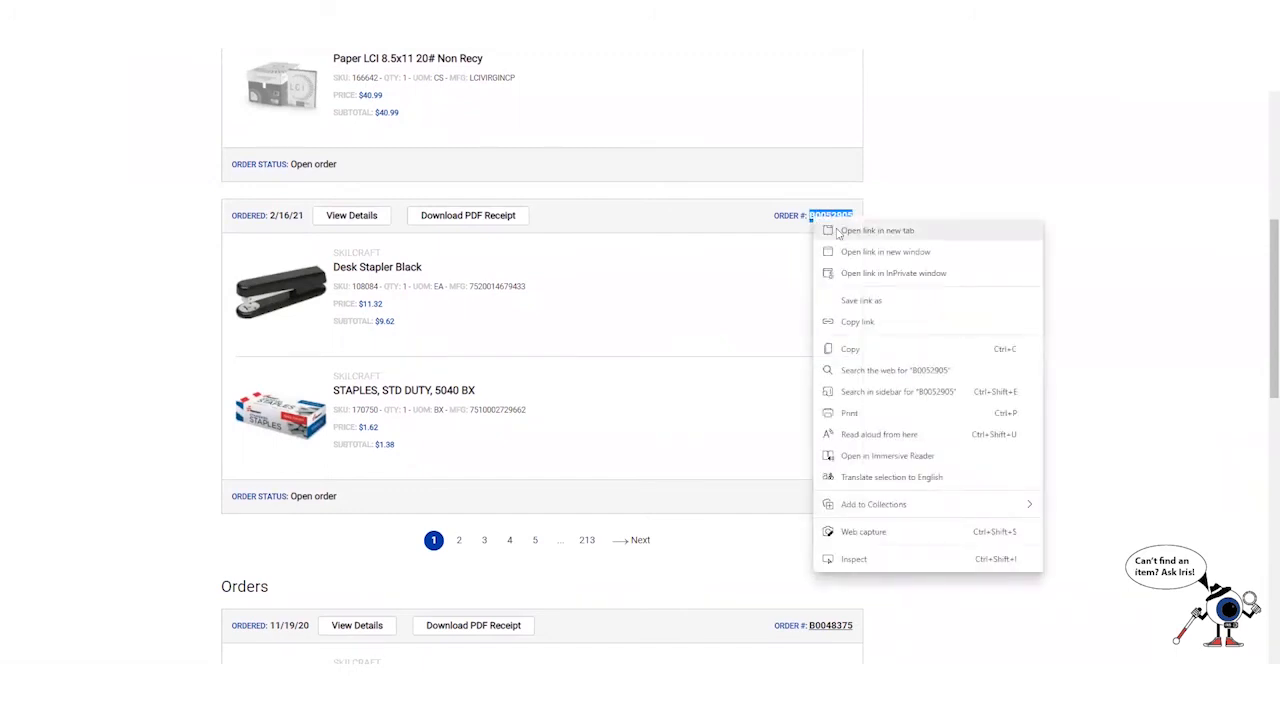
click(850, 349)
scroll(760, 420, up, 10)
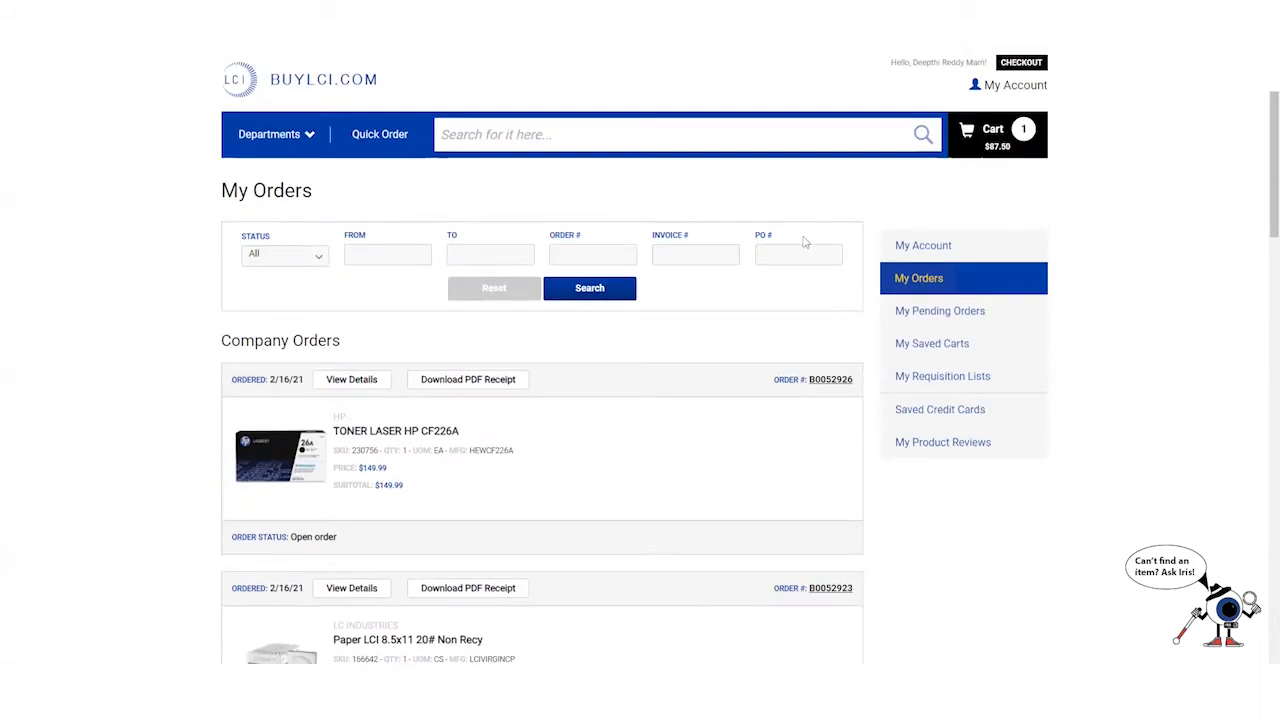
right_click(601, 252)
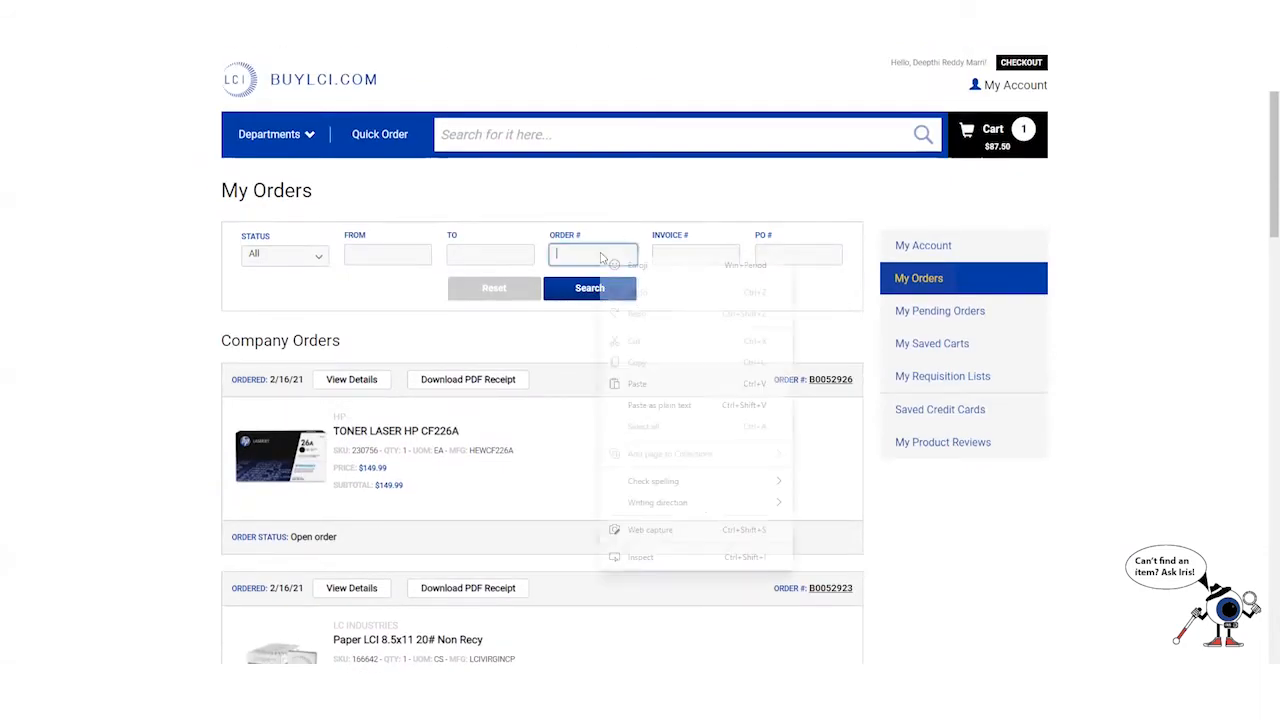
click(663, 387)
click(588, 290)
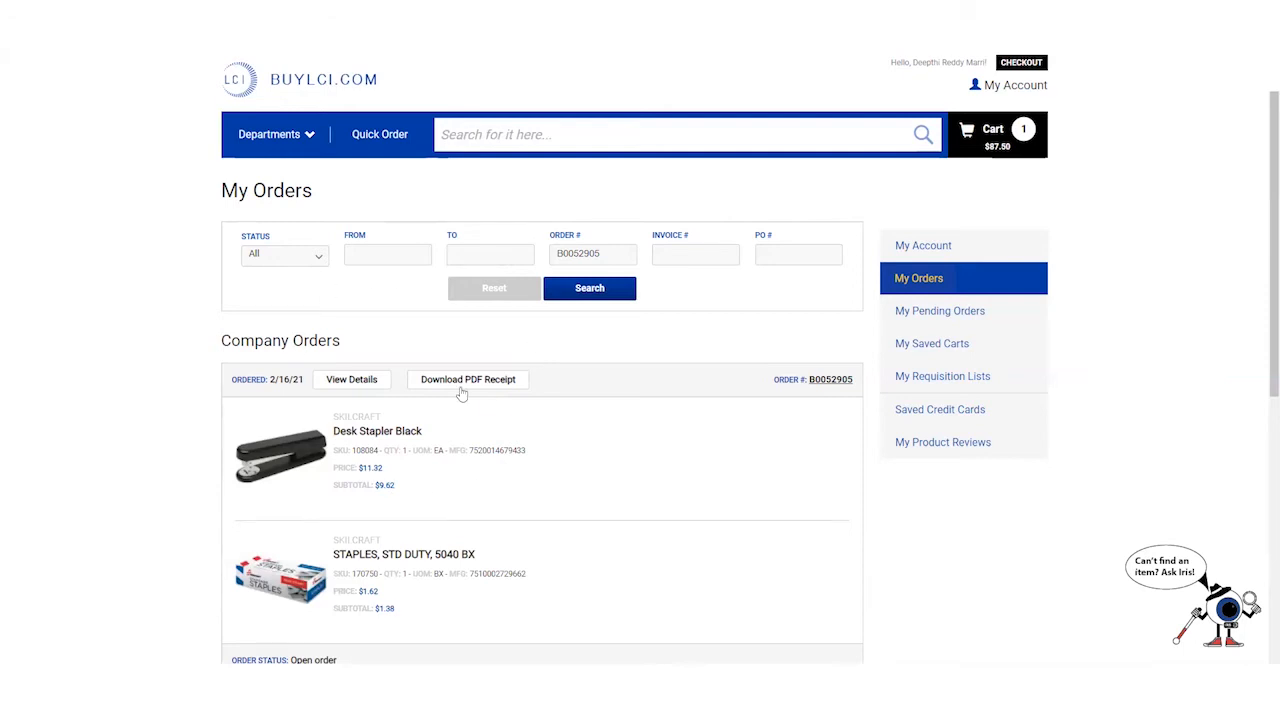
- Clear the Order # filter and search again to list all company orders
scroll(461, 393, down, 1)
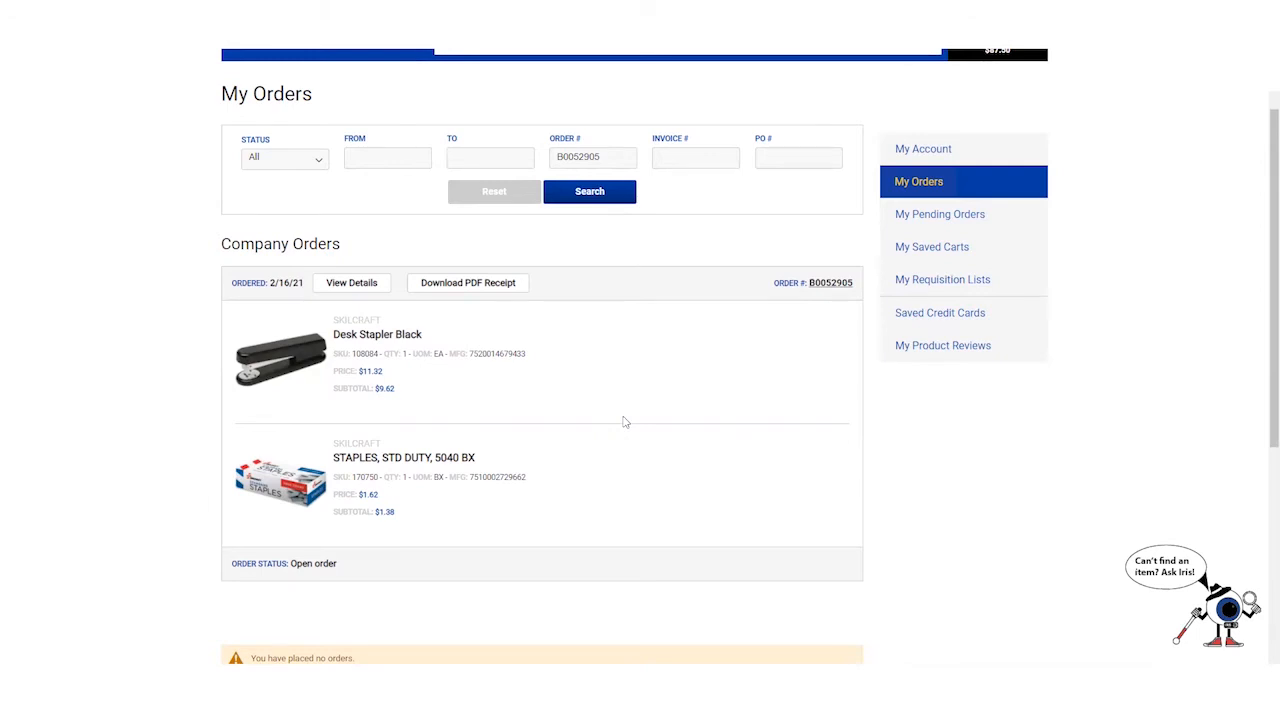
scroll(426, 177, up, 1)
double_click(592, 254)
key(BackSpace)
click(620, 287)
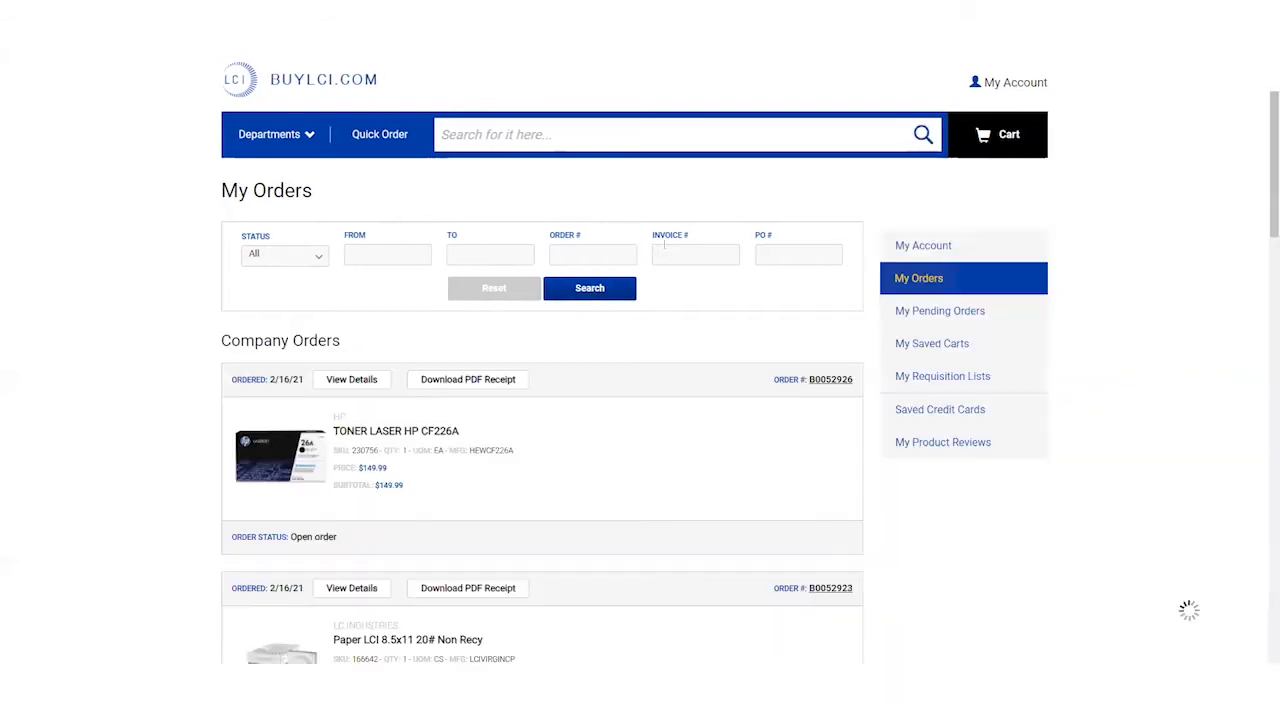
scroll(574, 423, down, 2)
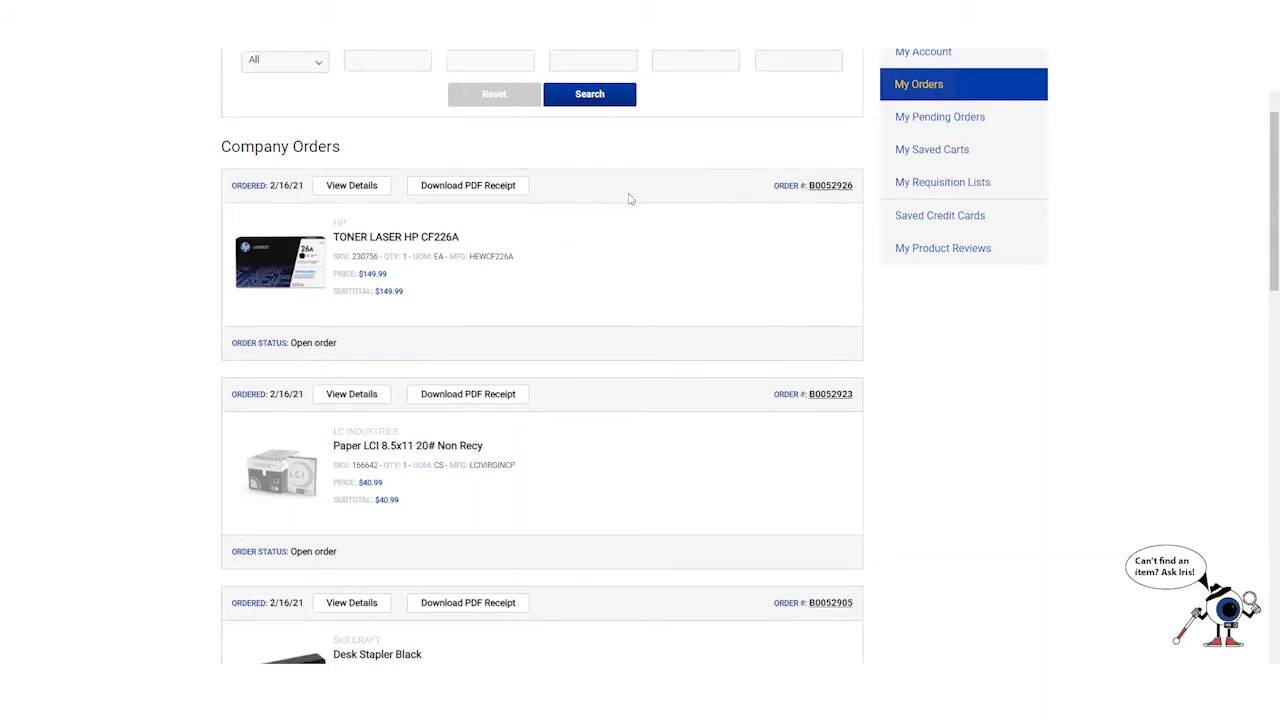
scroll(477, 415, down, 5)
scroll(480, 420, down, 3)
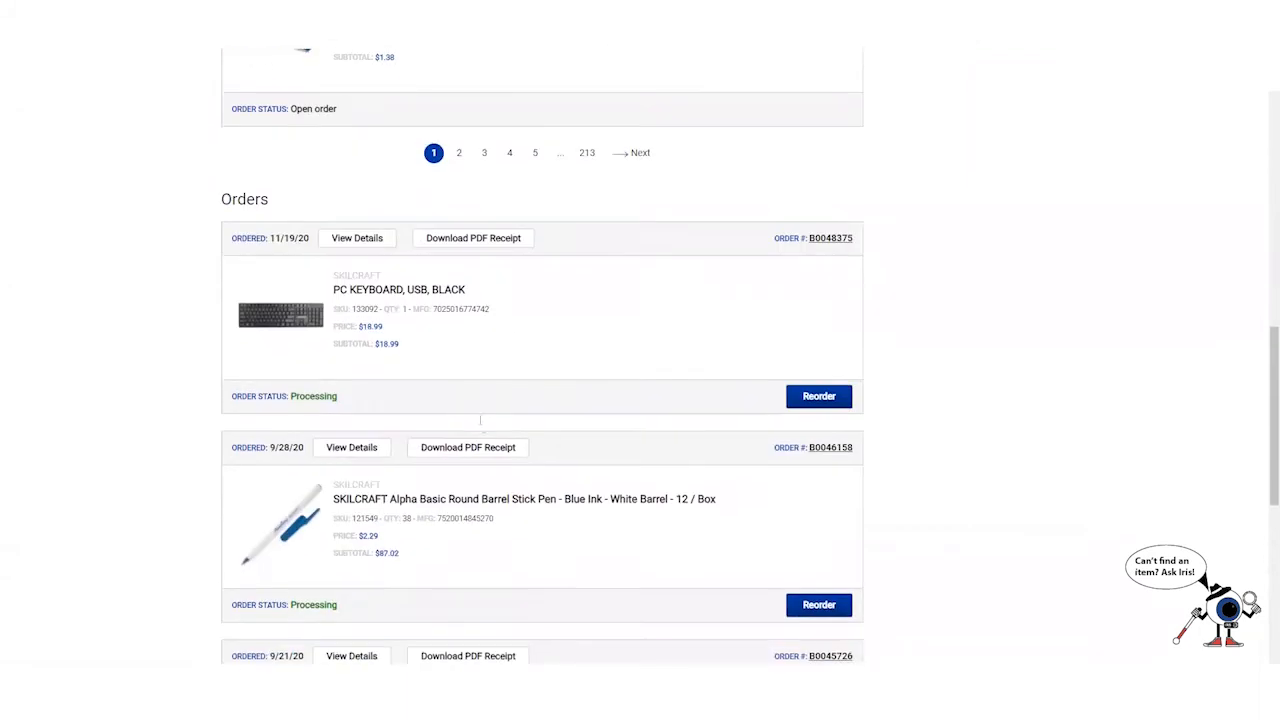
scroll(480, 420, up, 10)
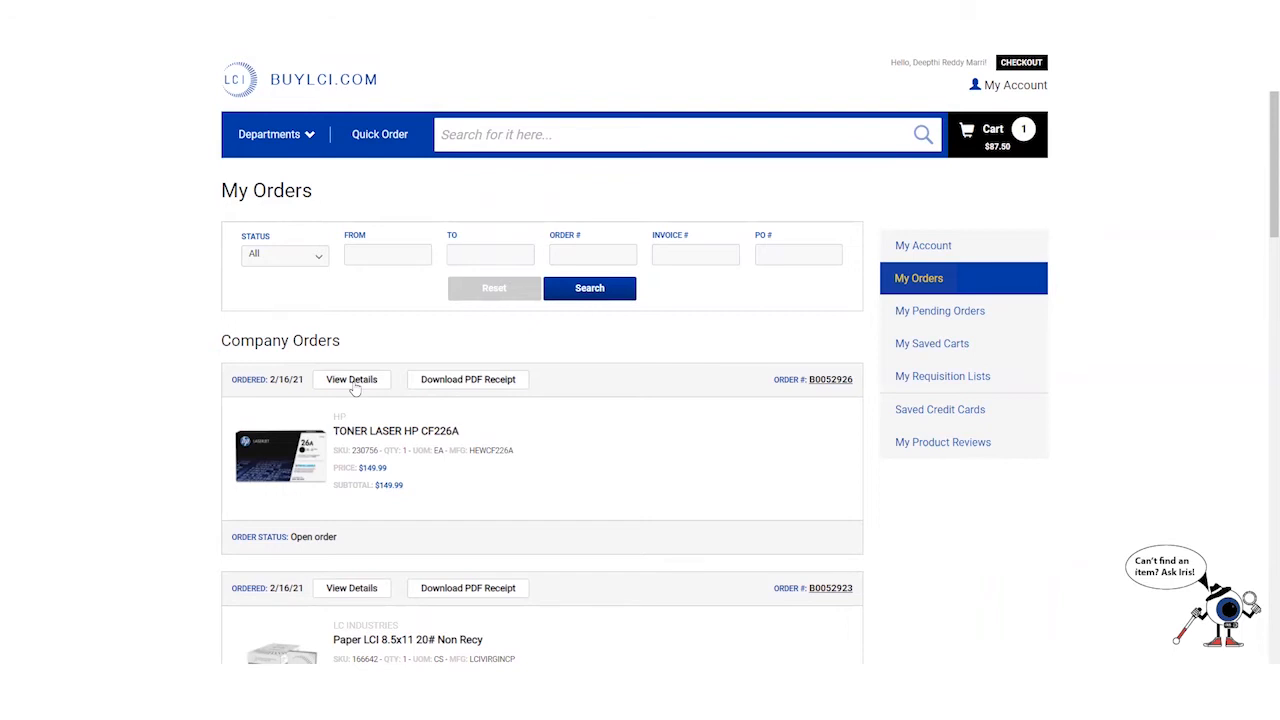
- Open the HP CF226A toner order's details and highlight its backordered quantity
click(352, 380)
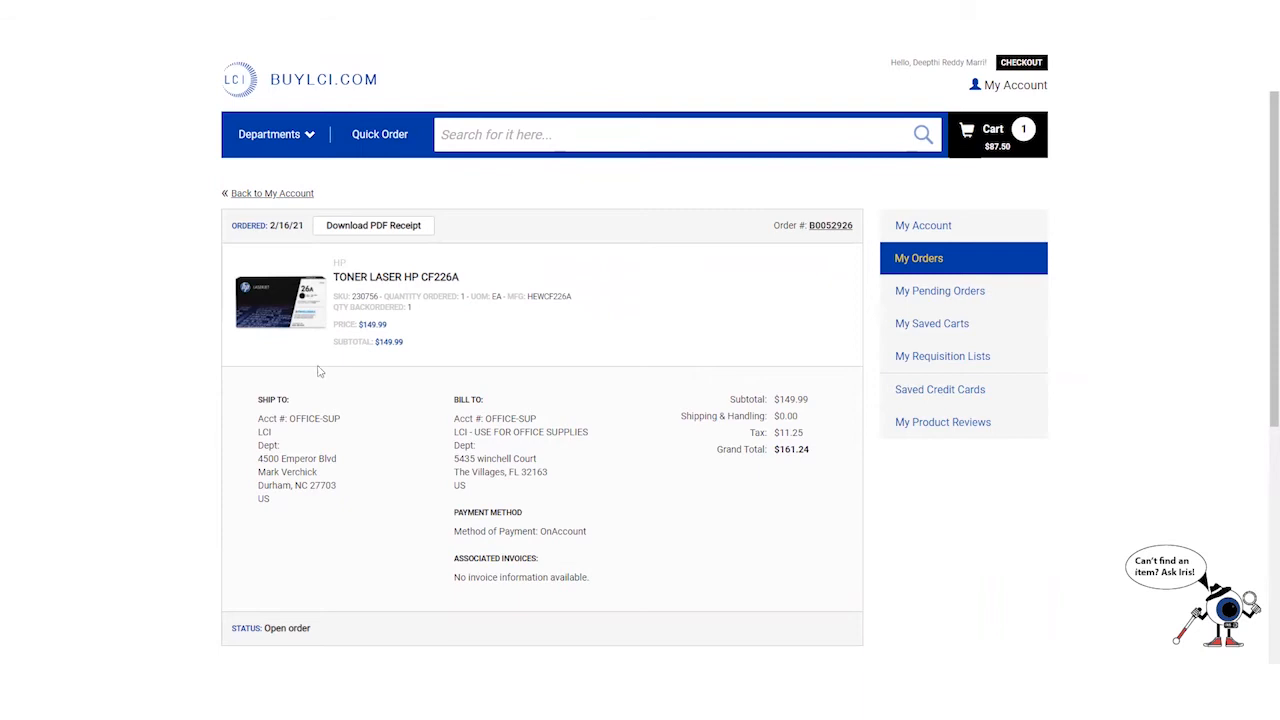
double_click(406, 308)
click(408, 403)
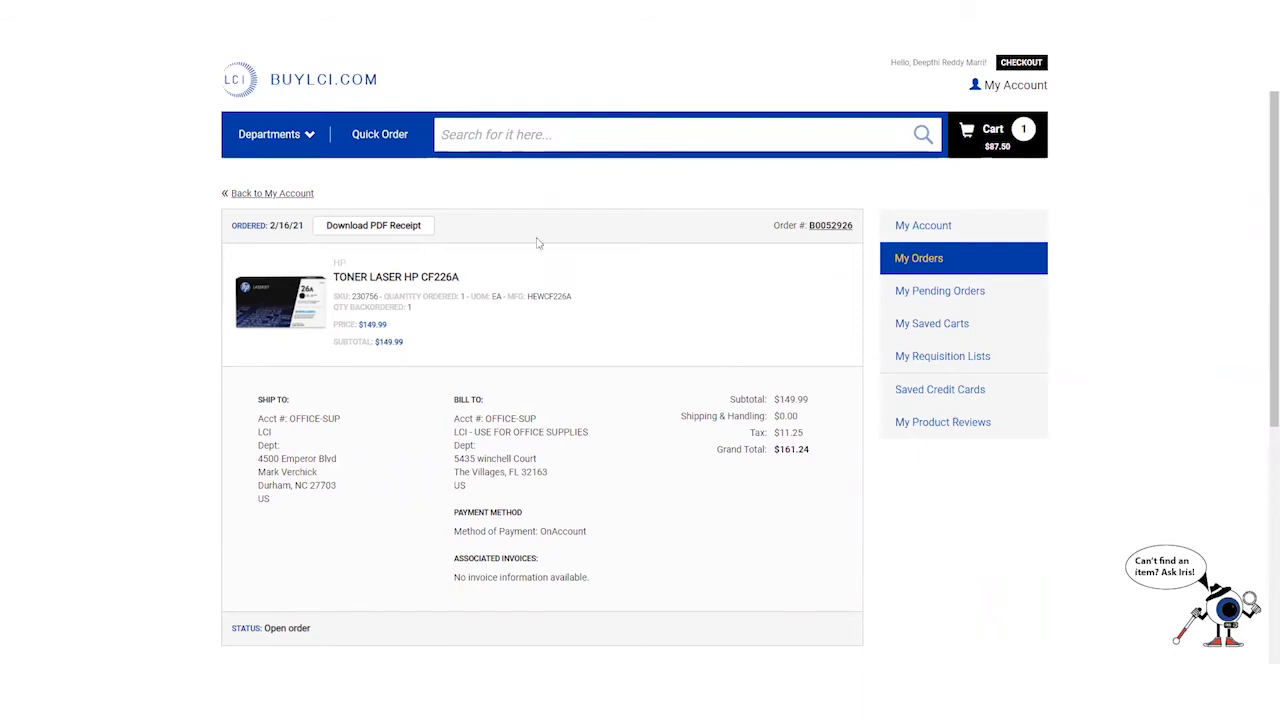
- Download the toner order's PDF receipt and have it open when the download finishes
click(376, 226)
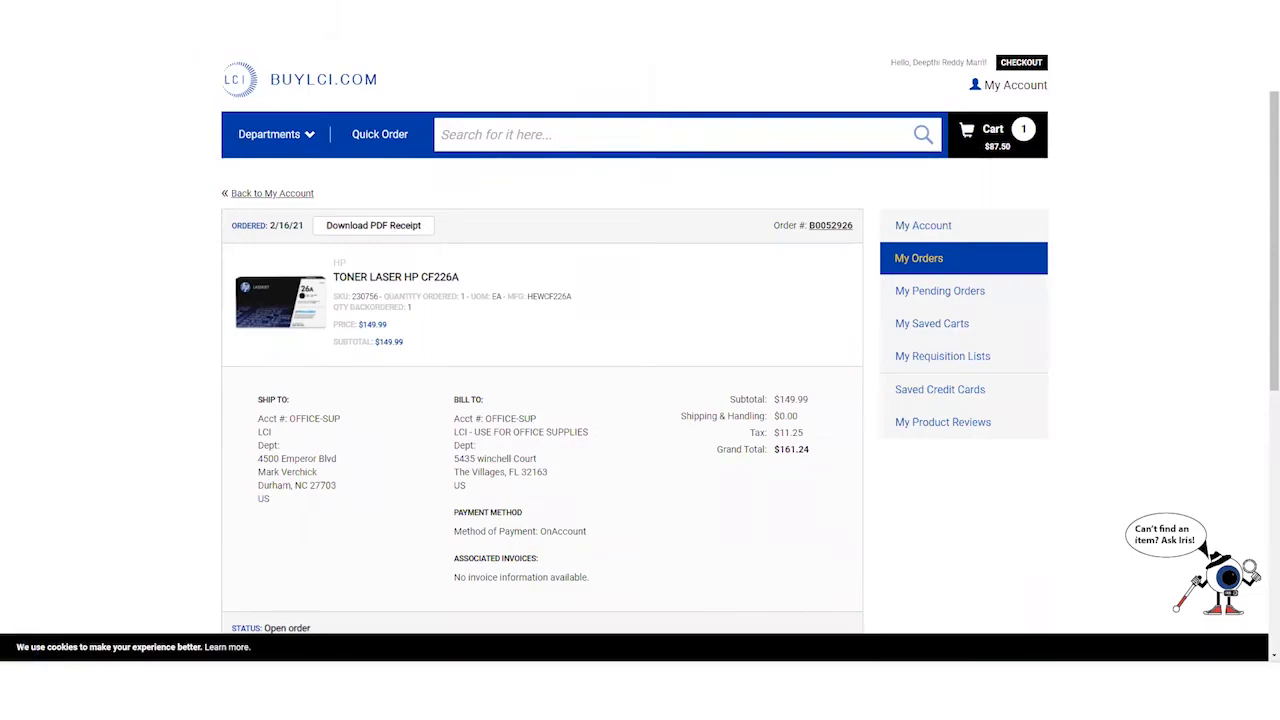
right_click(132, 668)
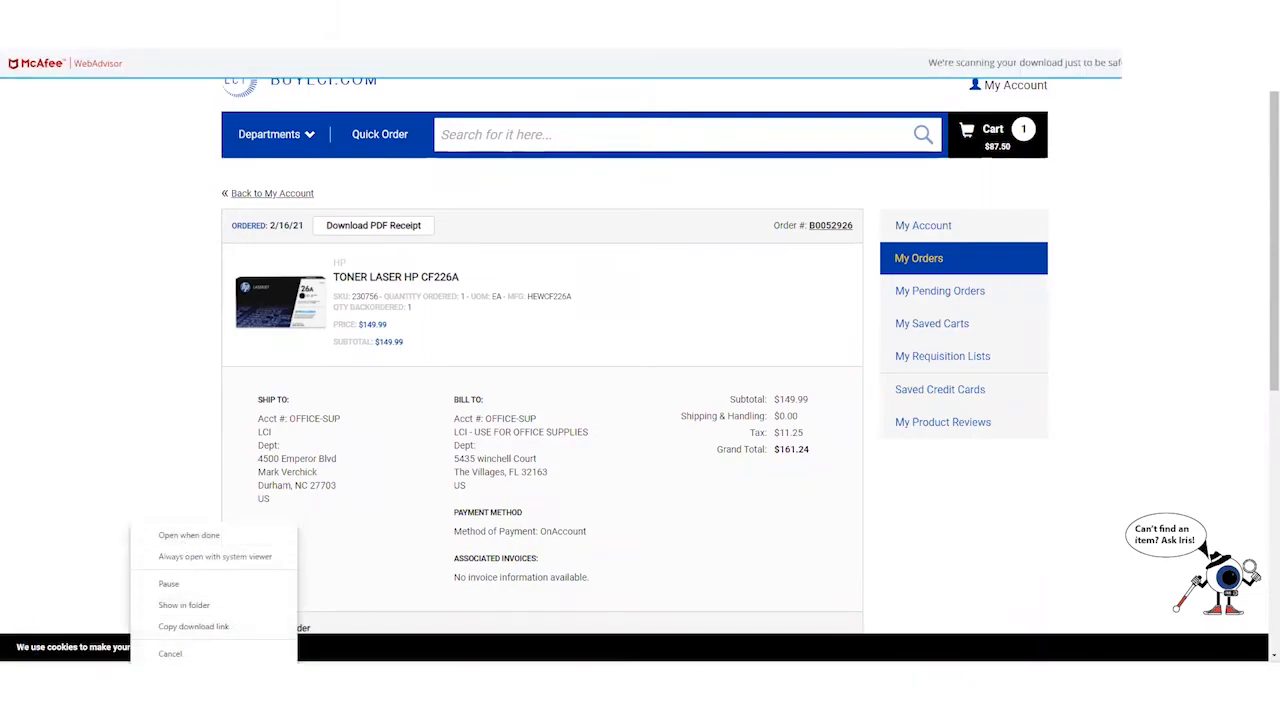
click(240, 544)
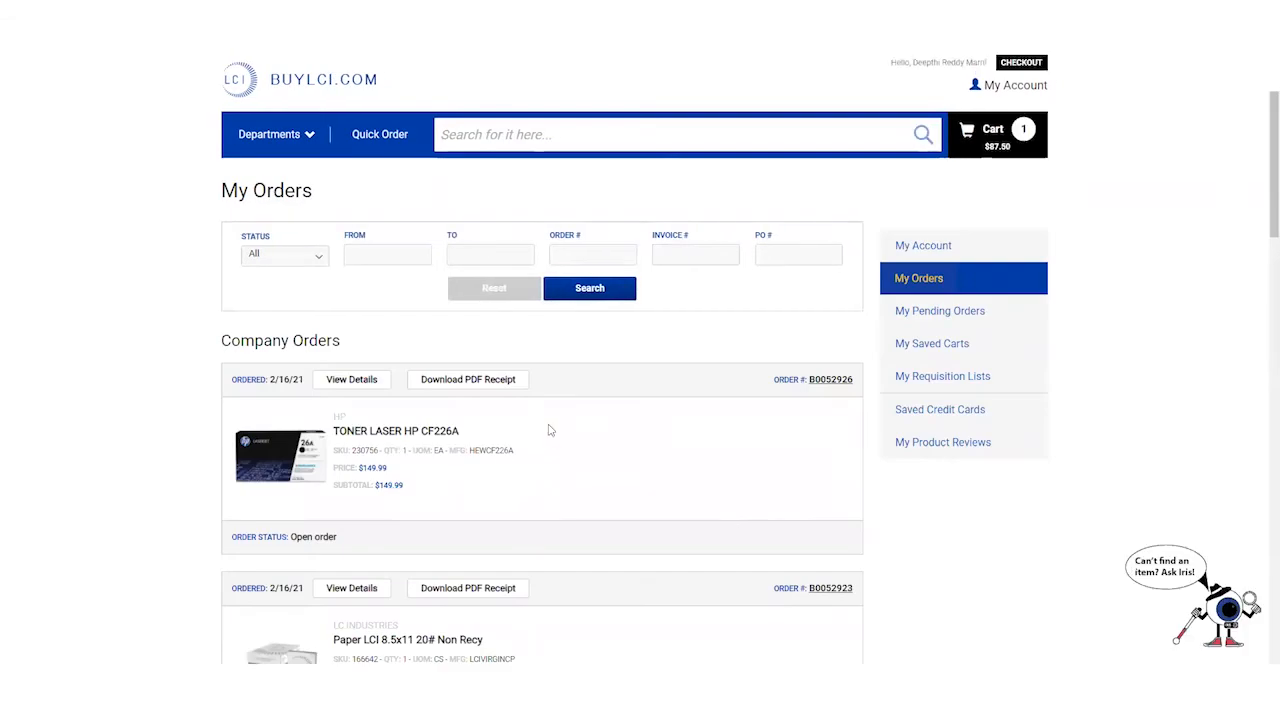
- Scroll through older company orders and pagination, then reload My Orders with F5
scroll(548, 430, down, 2)
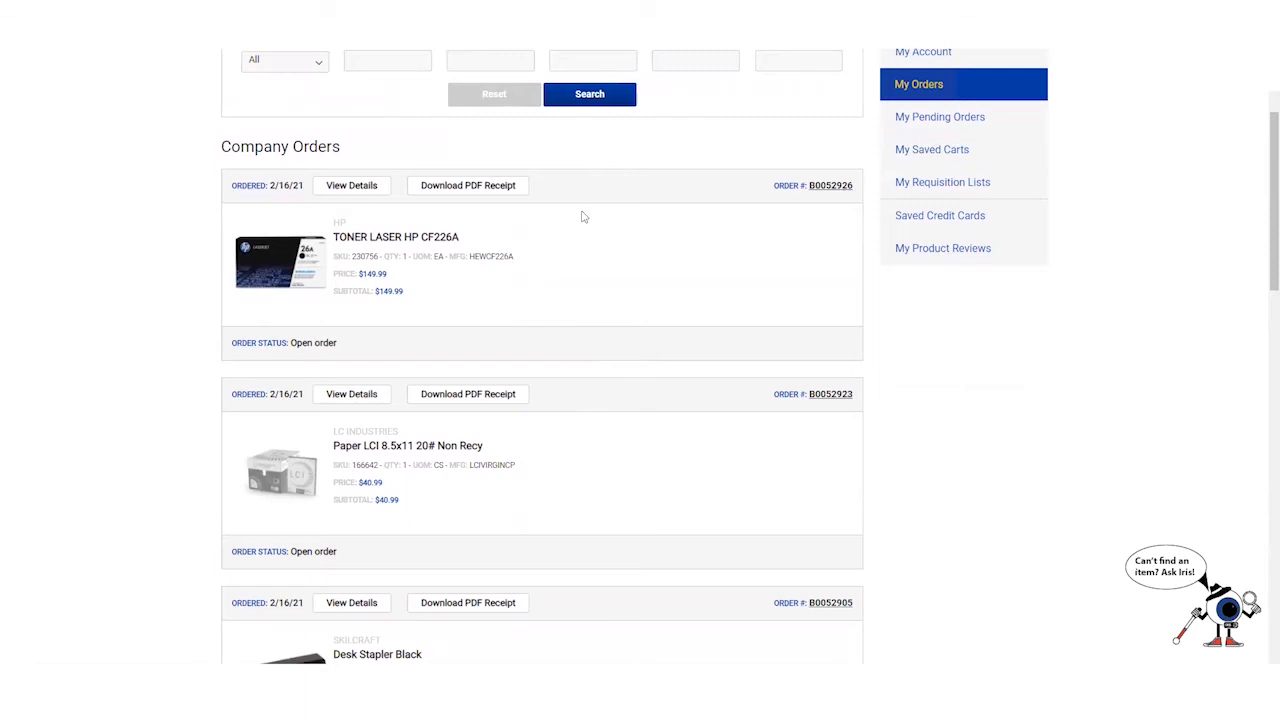
drag(232, 343, 380, 349)
click(386, 346)
scroll(390, 340, down, 4)
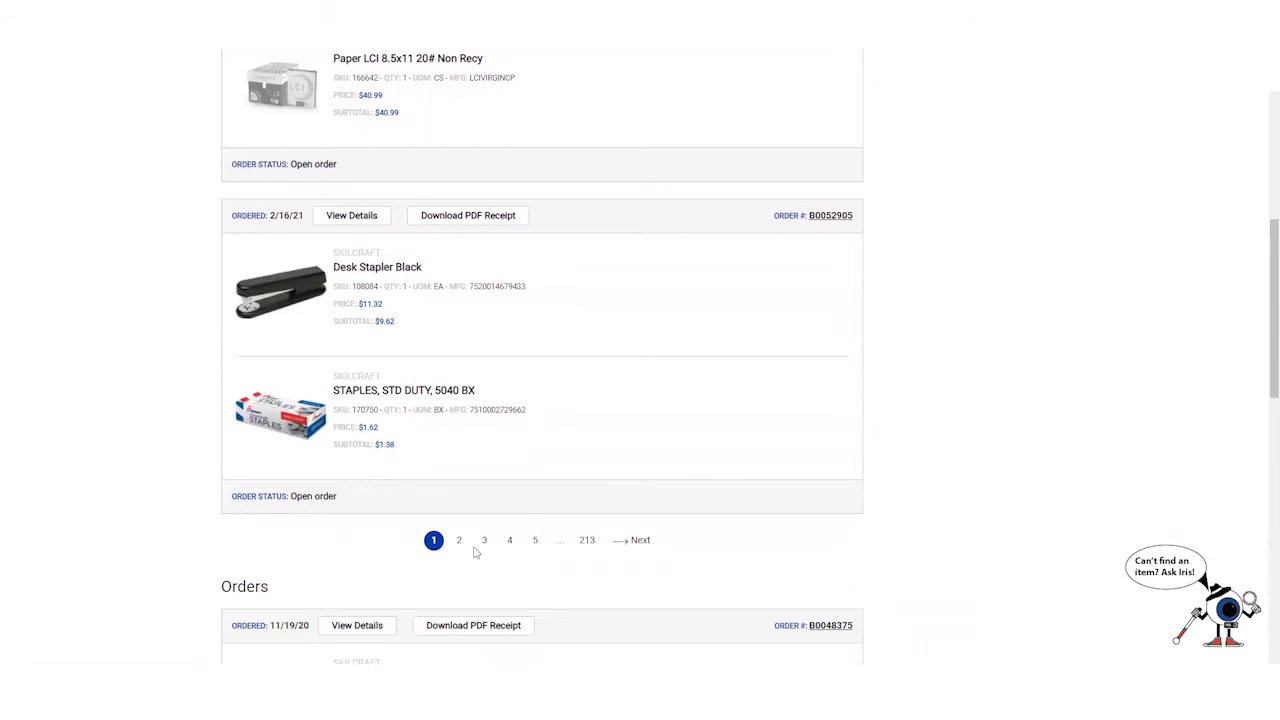
scroll(474, 551, down, 3)
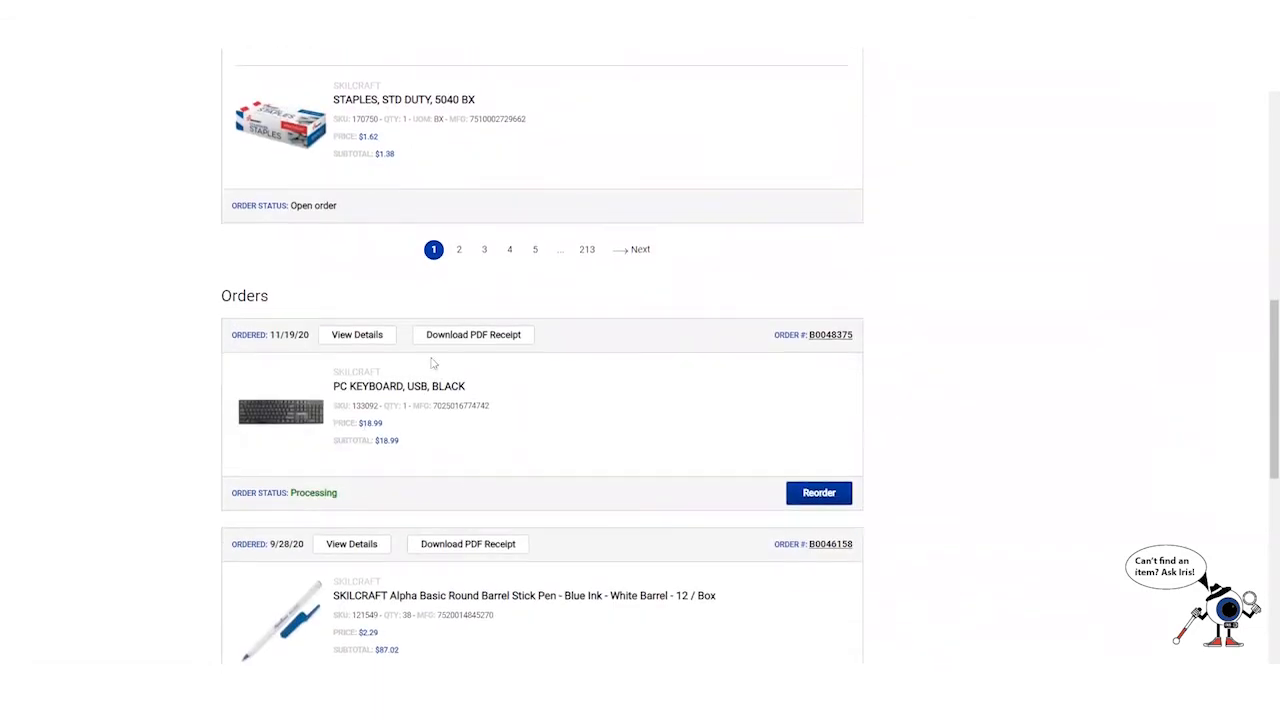
scroll(396, 386, up, 2)
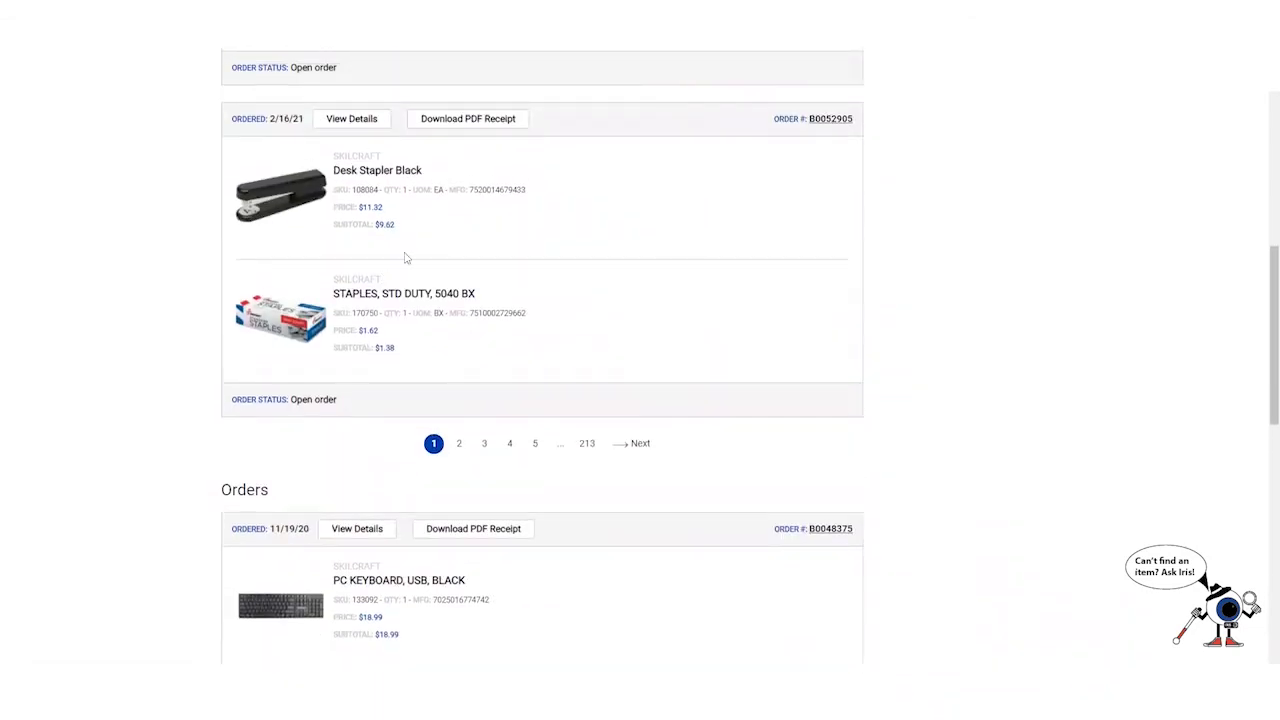
scroll(391, 232, down, 1)
scroll(391, 234, down, 2)
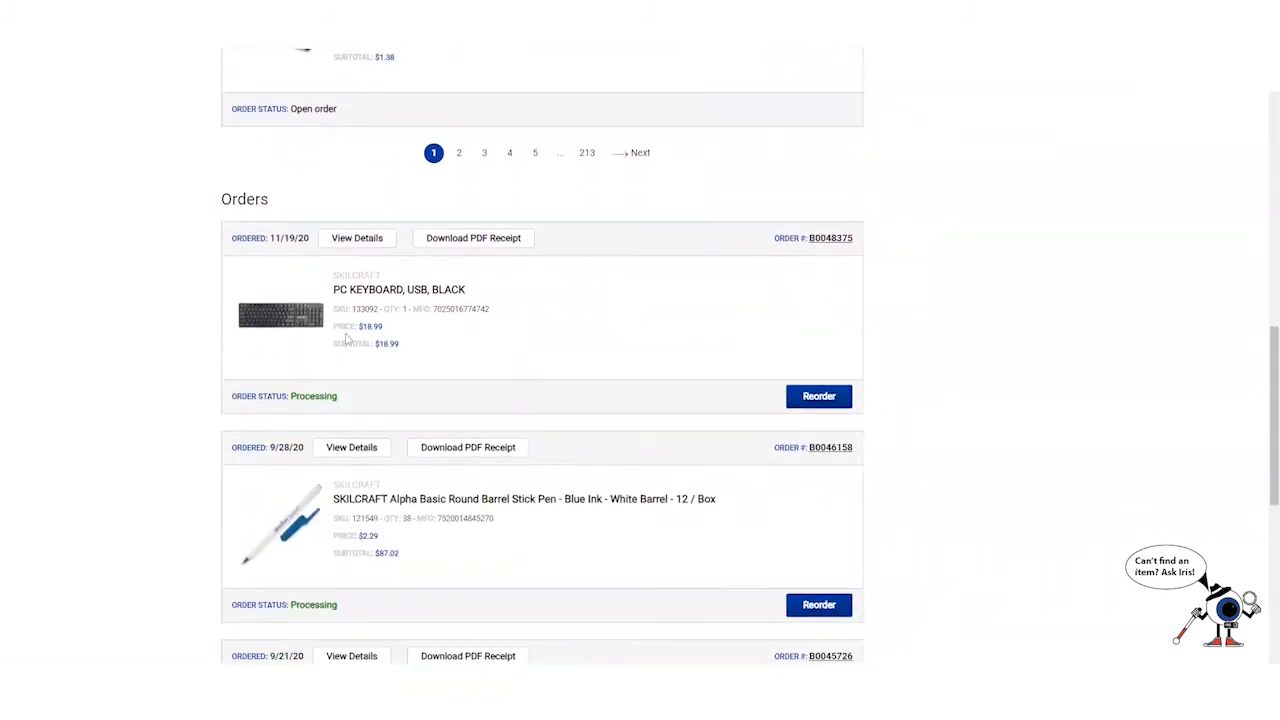
scroll(287, 292, down, 3)
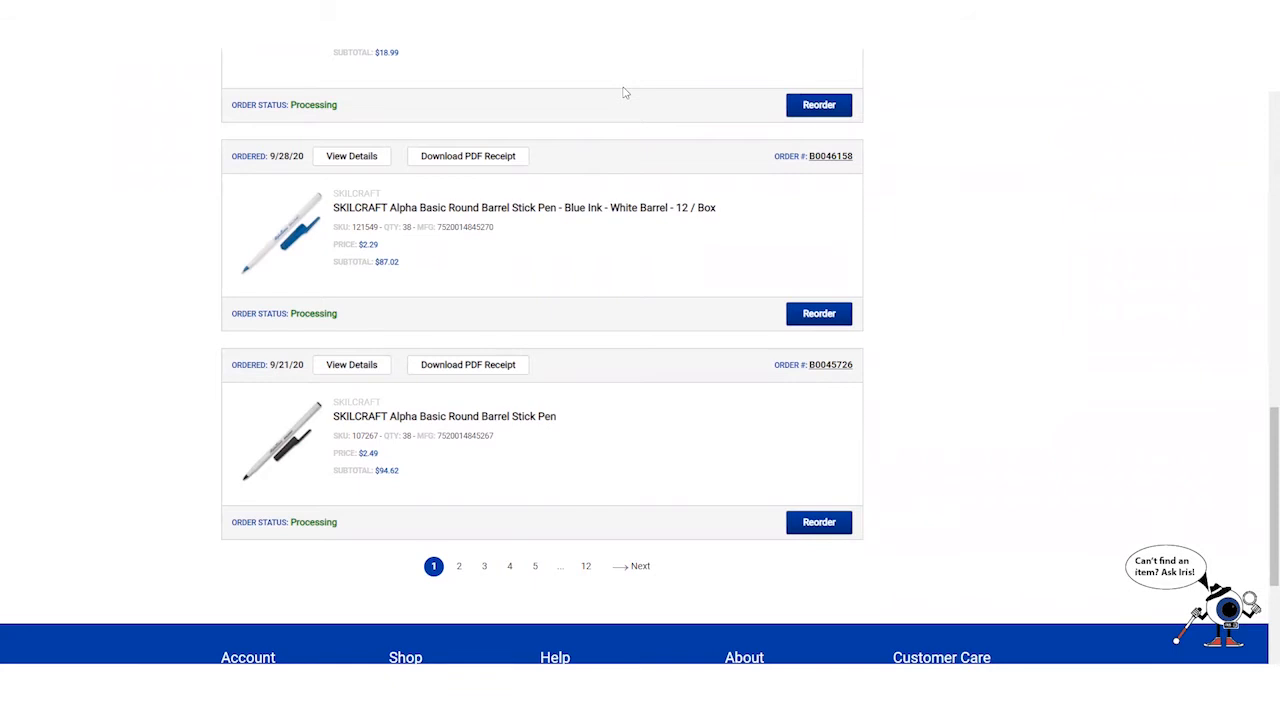
key(F5)
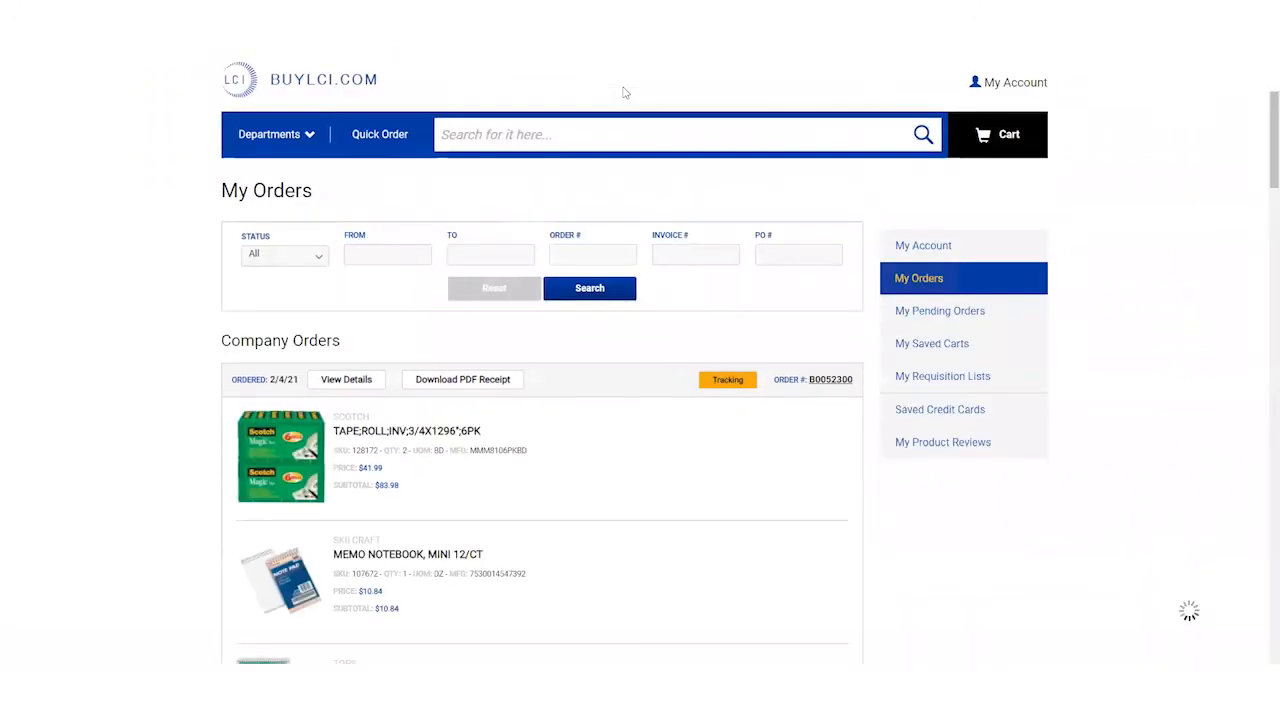
scroll(617, 366, down, 10)
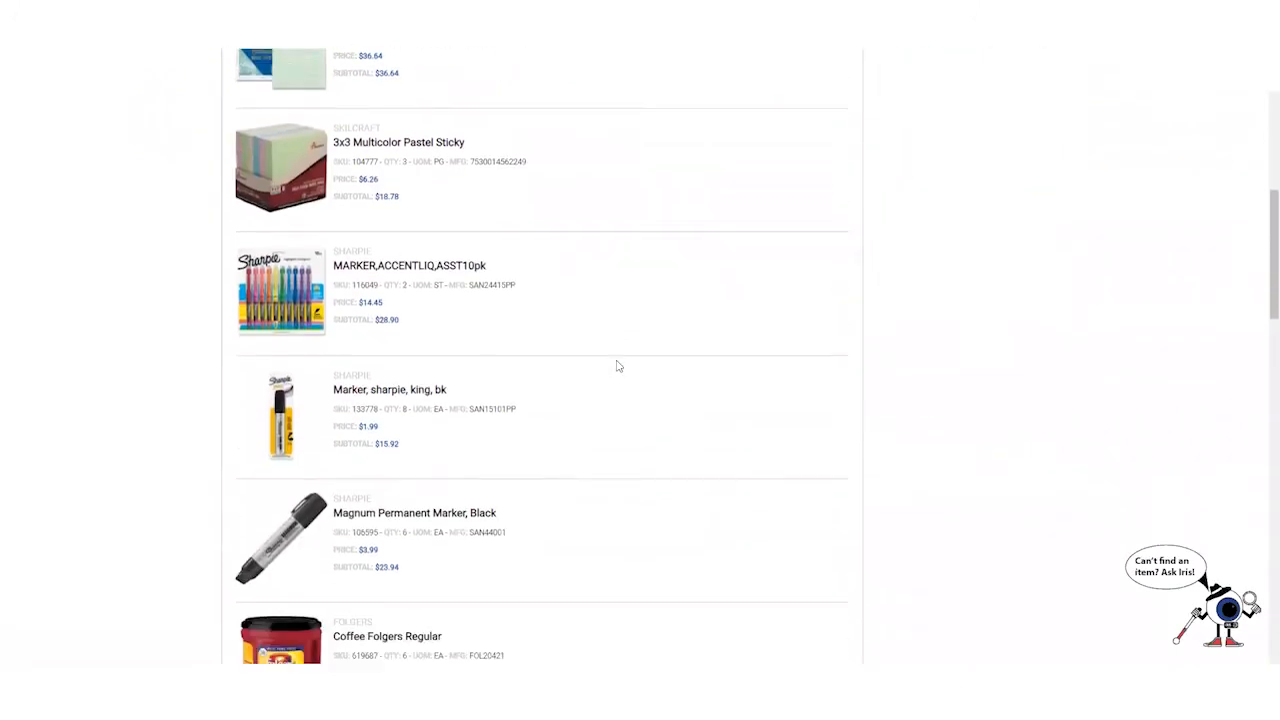
drag(340, 335, 232, 335)
scroll(797, 309, up, 1)
scroll(805, 303, up, 10)
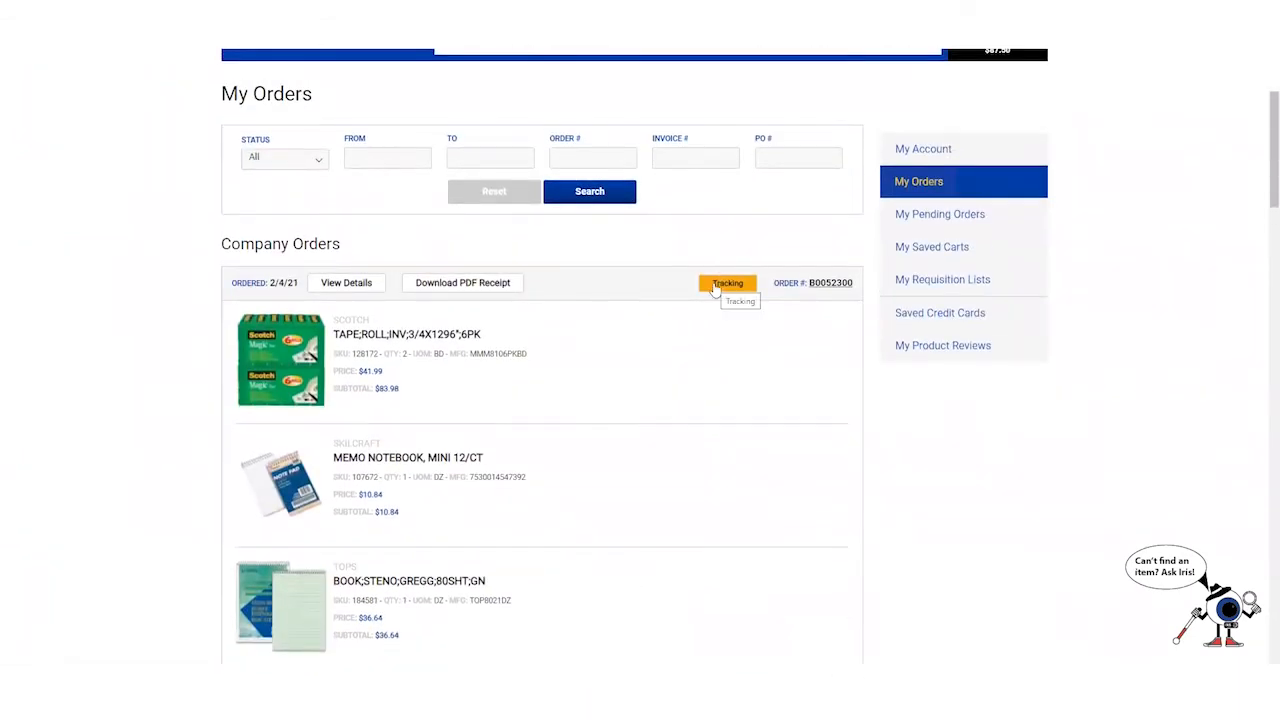
click(715, 287)
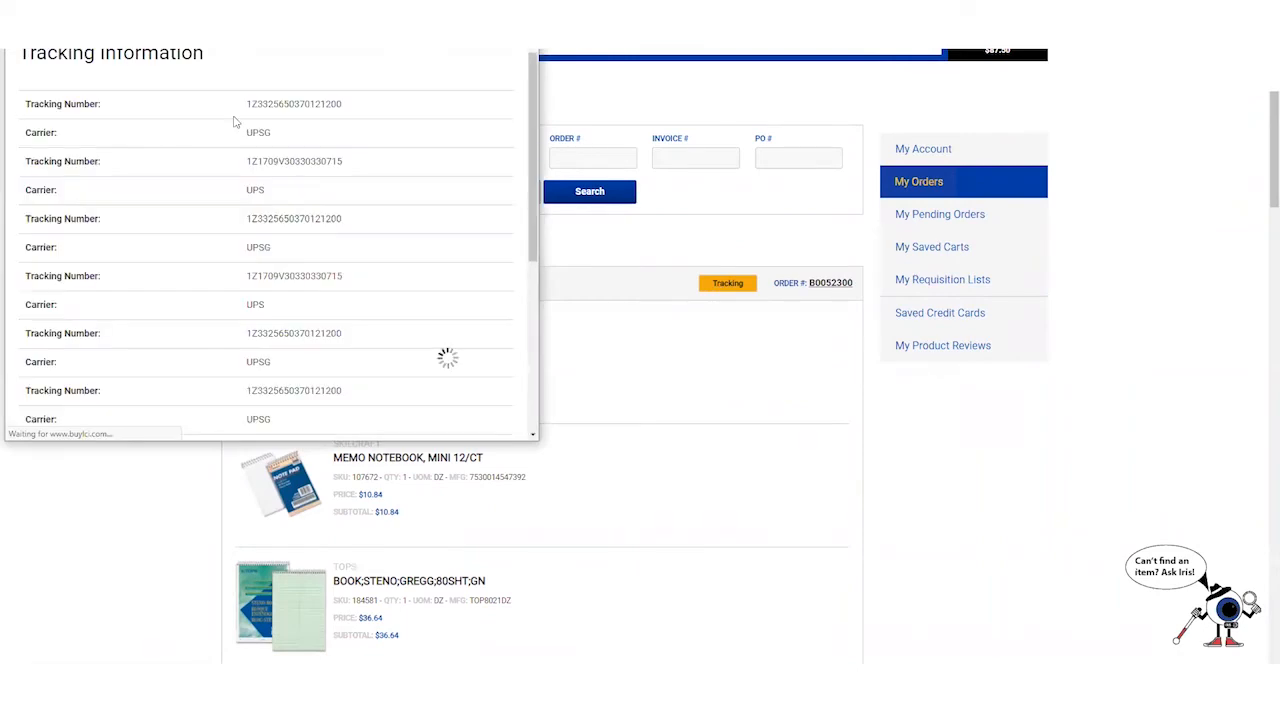
scroll(235, 121, down, 3)
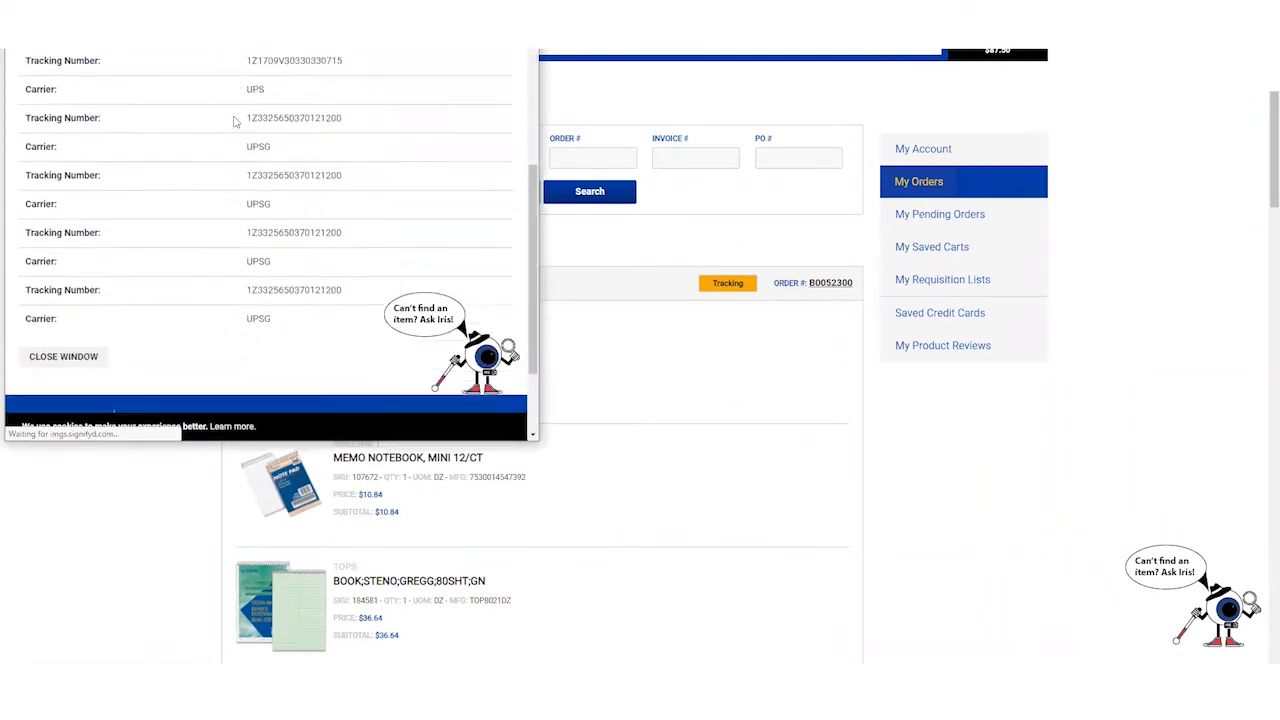
scroll(234, 120, up, 5)
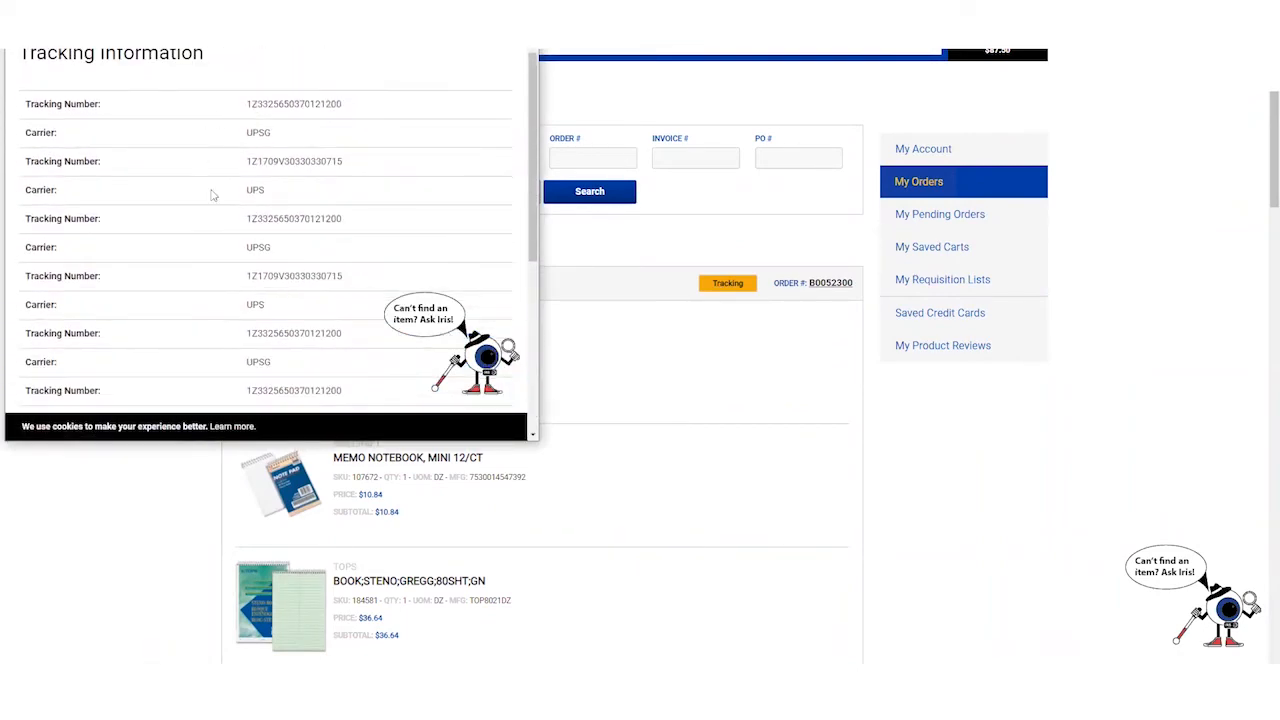
drag(368, 106, 248, 132)
scroll(245, 177, down, 5)
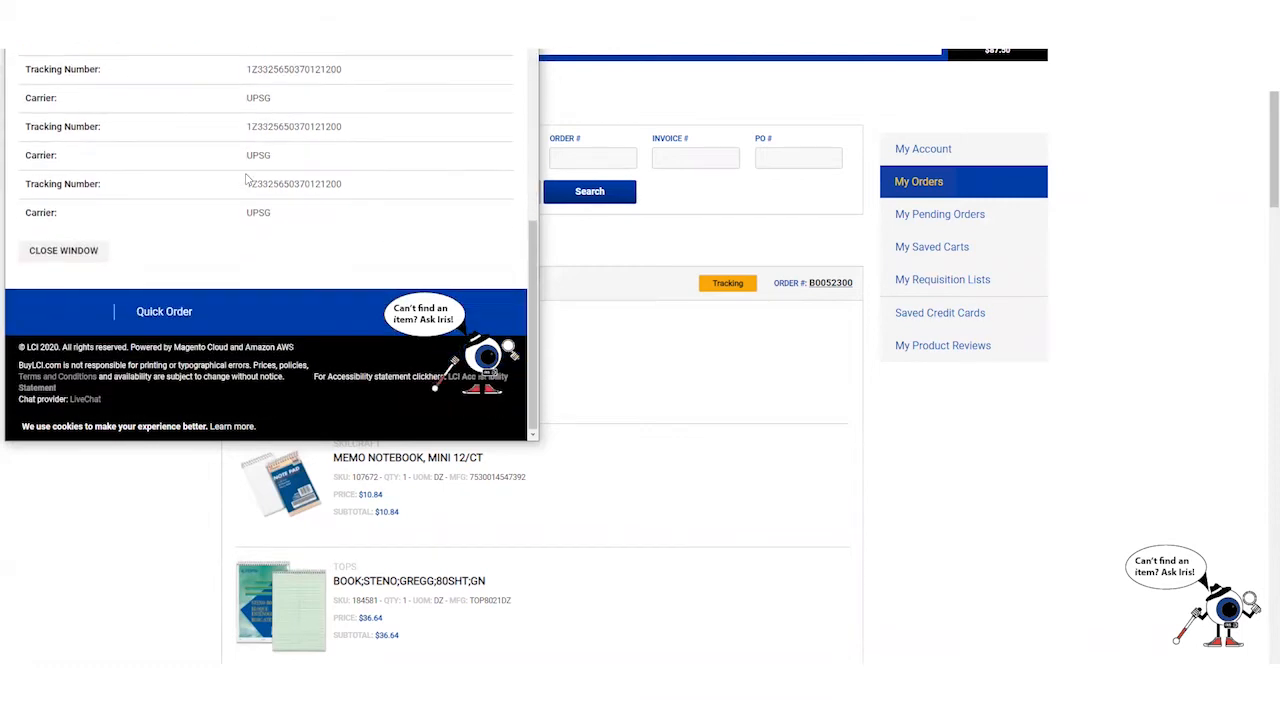
scroll(245, 177, up, 4)
scroll(245, 177, up, 1)
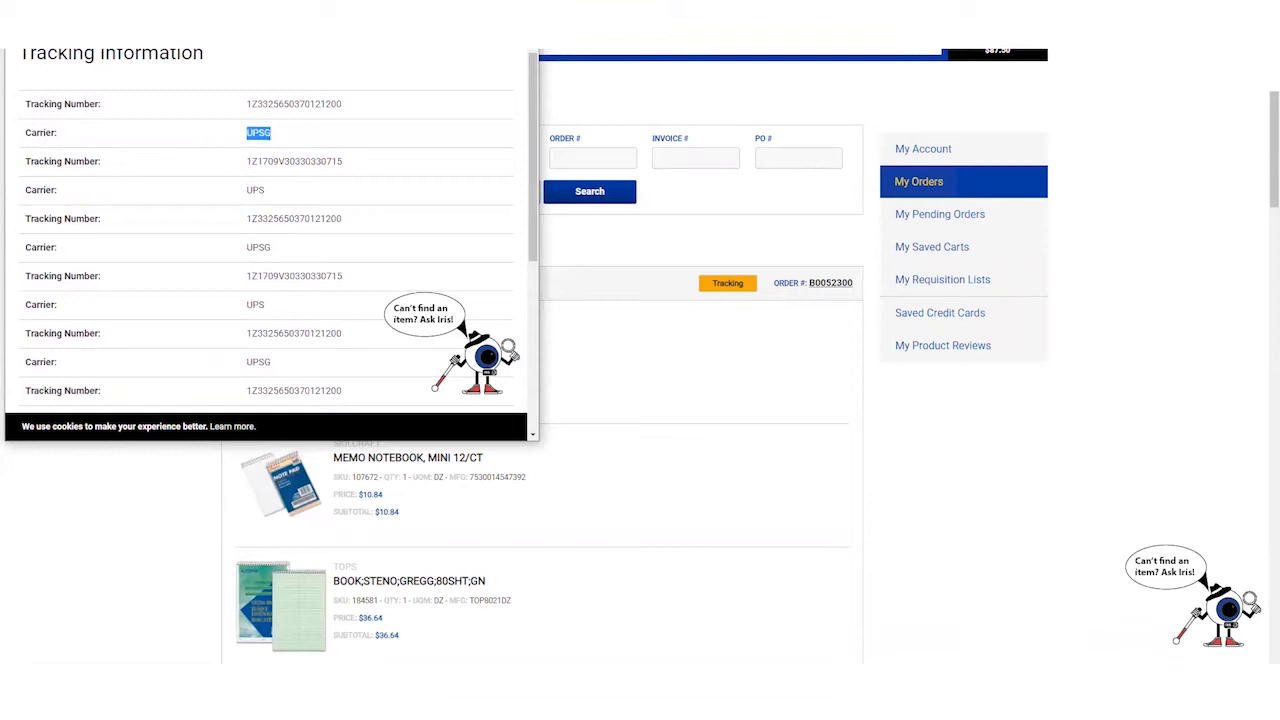
key(Escape)
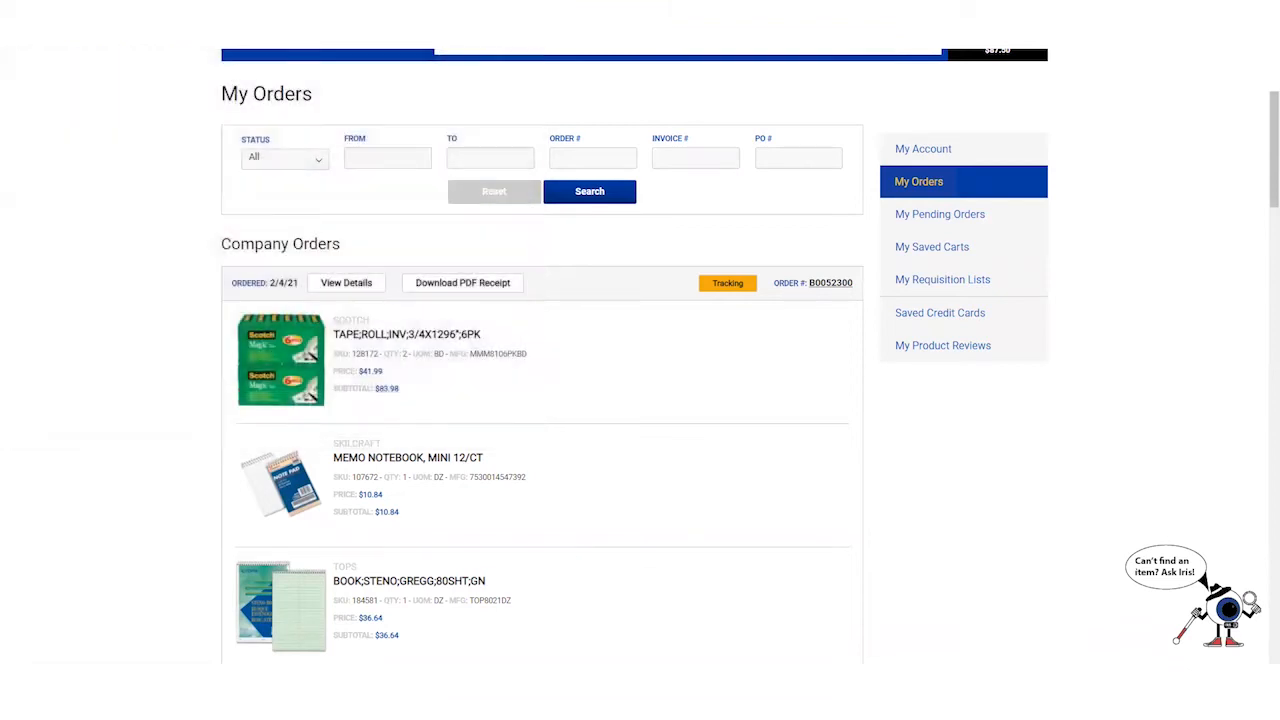
- Open My Pending Orders, which shows no records, then switch to the recording folder window
scroll(467, 355, up, 2)
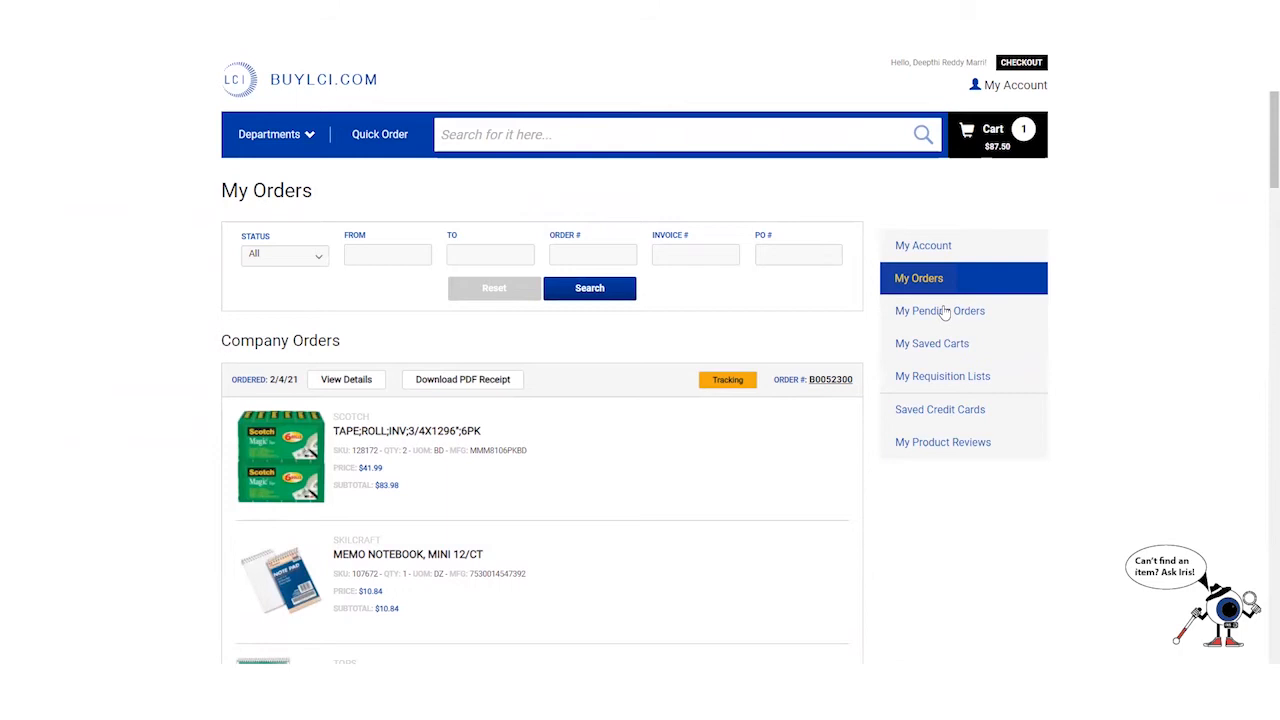
click(920, 309)
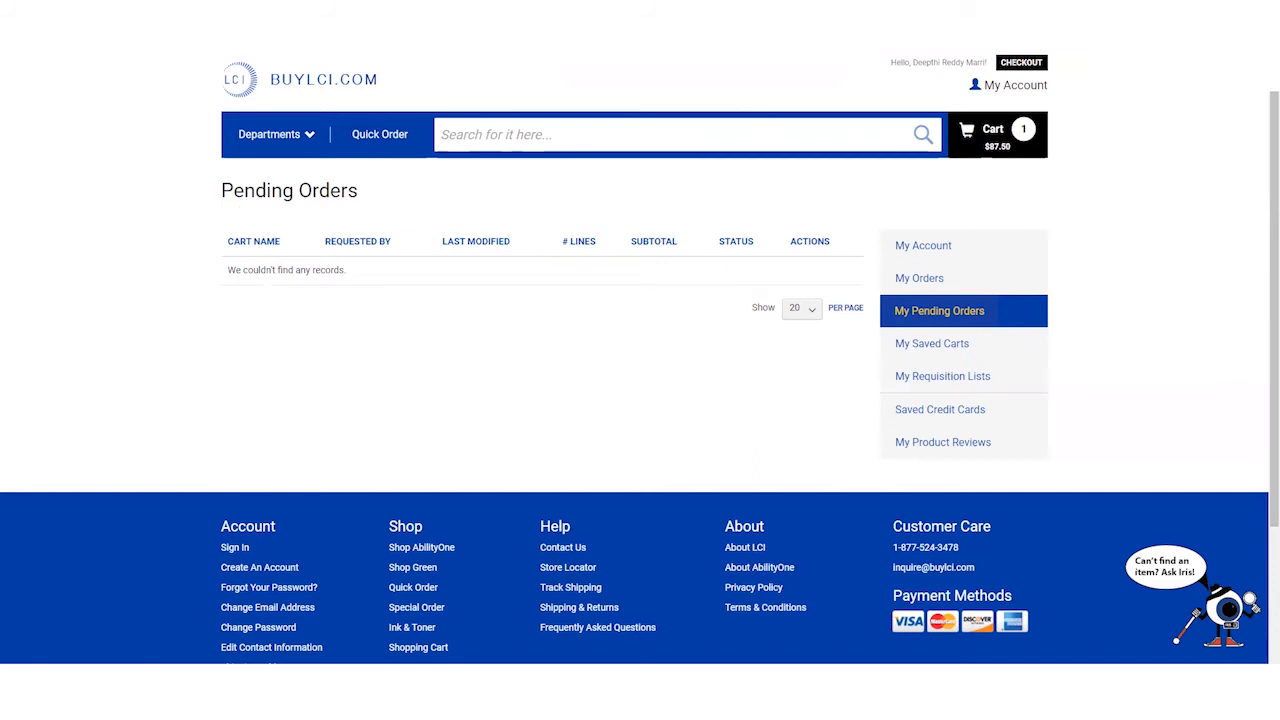
key(alt+Tab)
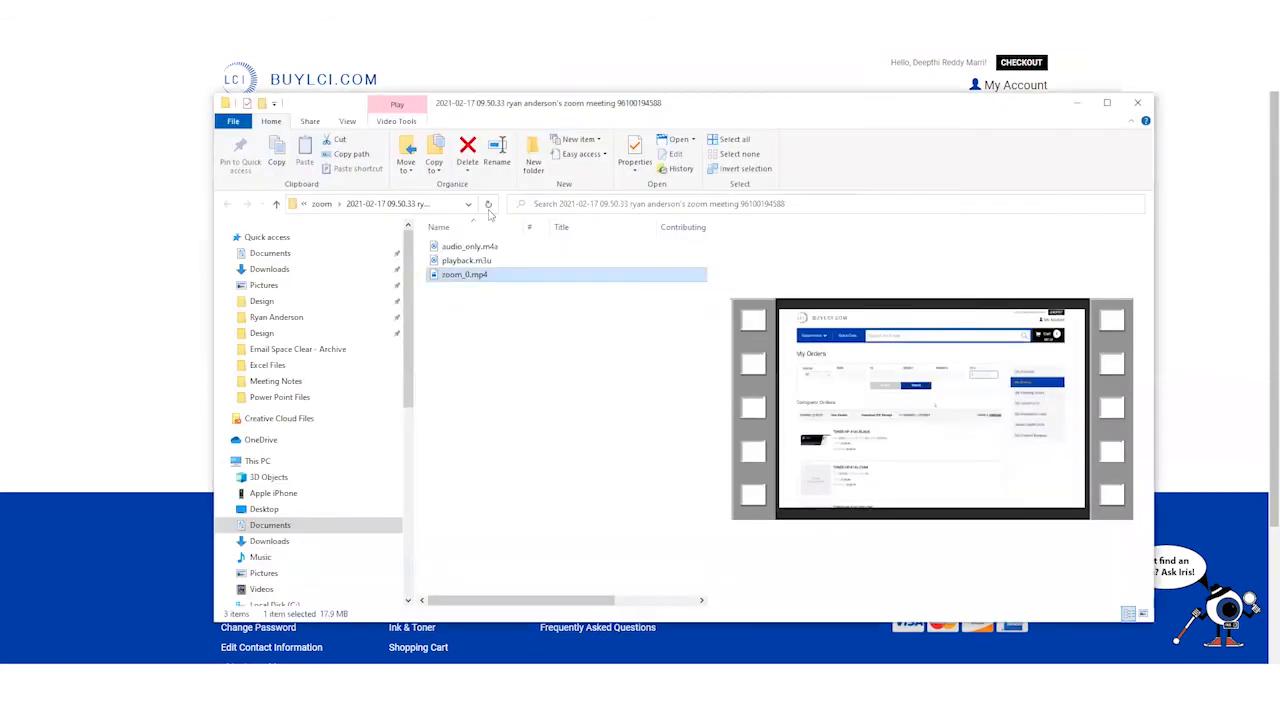
- Close the File Explorer recording folder window to reveal the empty Pending Orders page
click(1137, 102)
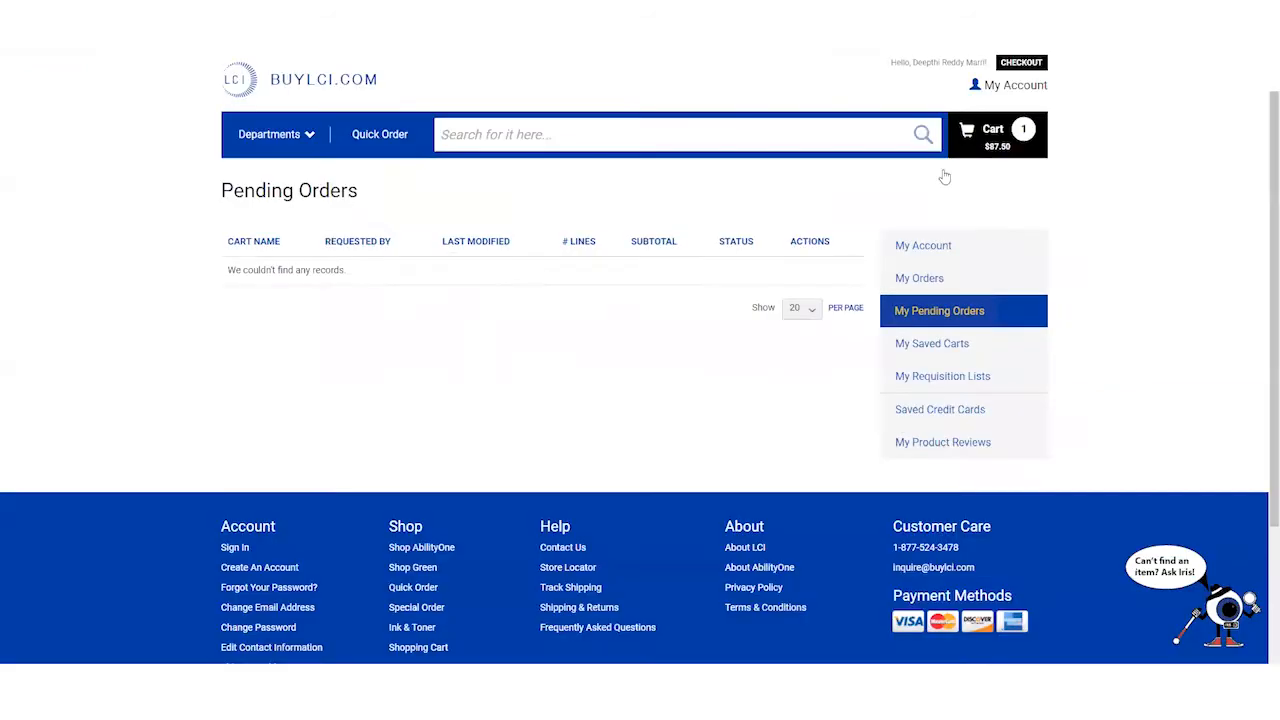
- Open My Saved Carts, listing cart 1166, MY TEST CART, totalling $123.98
click(908, 347)
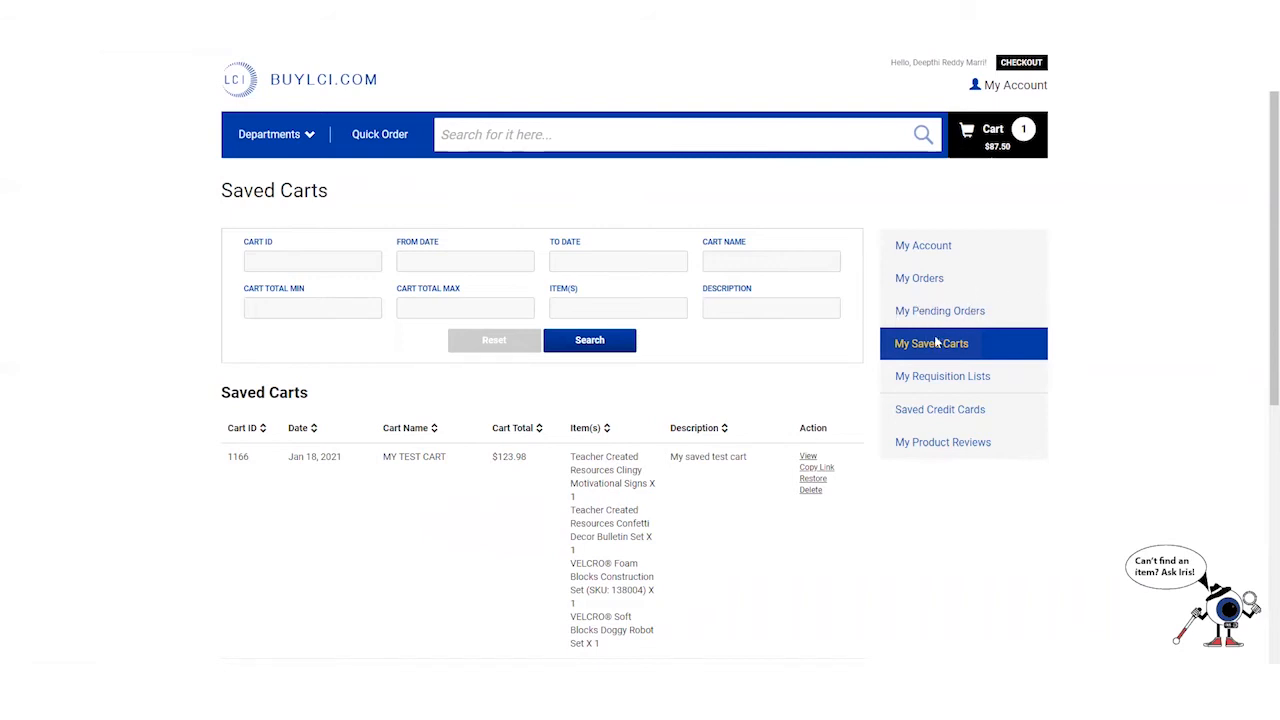
- View MY TEST CART's four products and $116.96 subtotal
scroll(350, 331, down, 1)
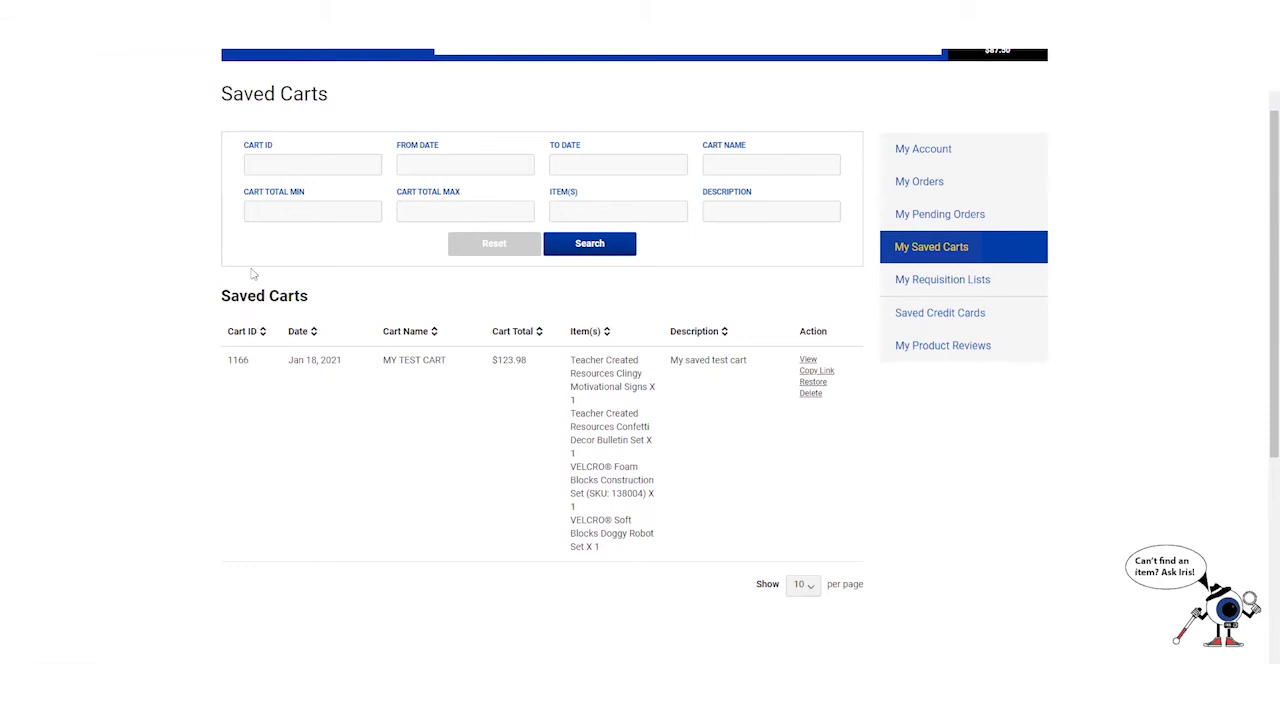
scroll(300, 326, down, 1)
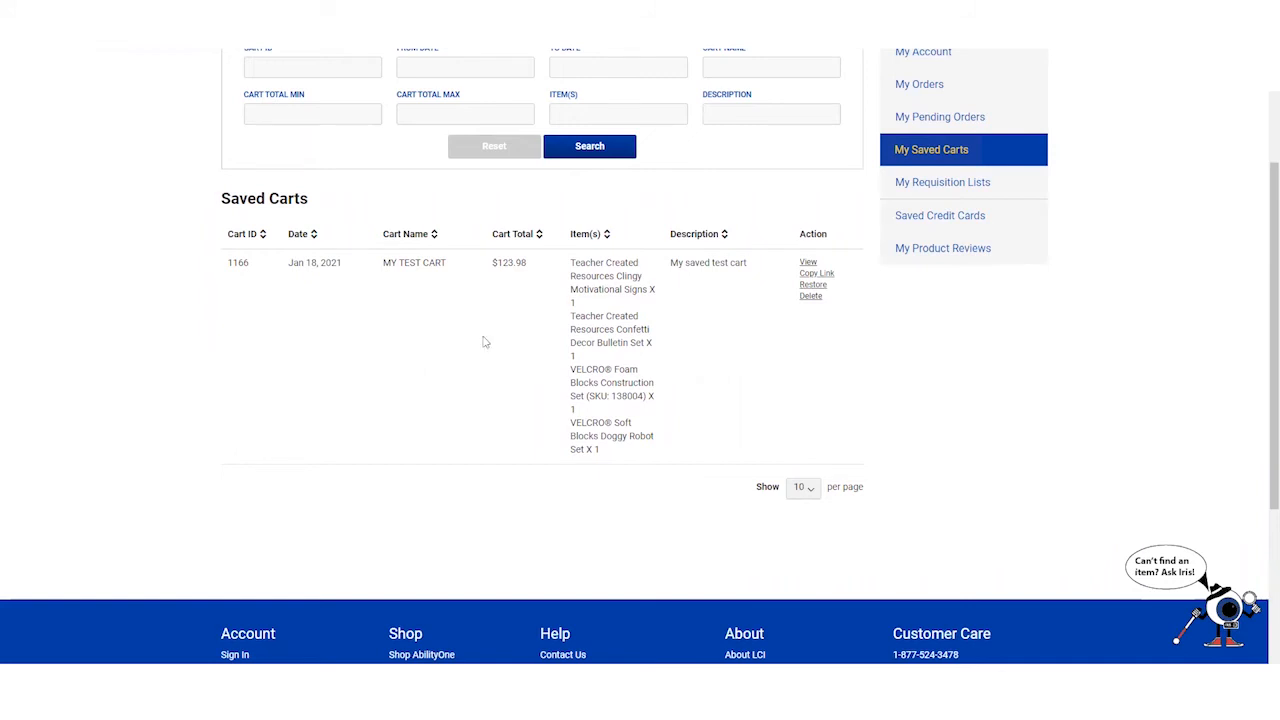
scroll(817, 386, up, 3)
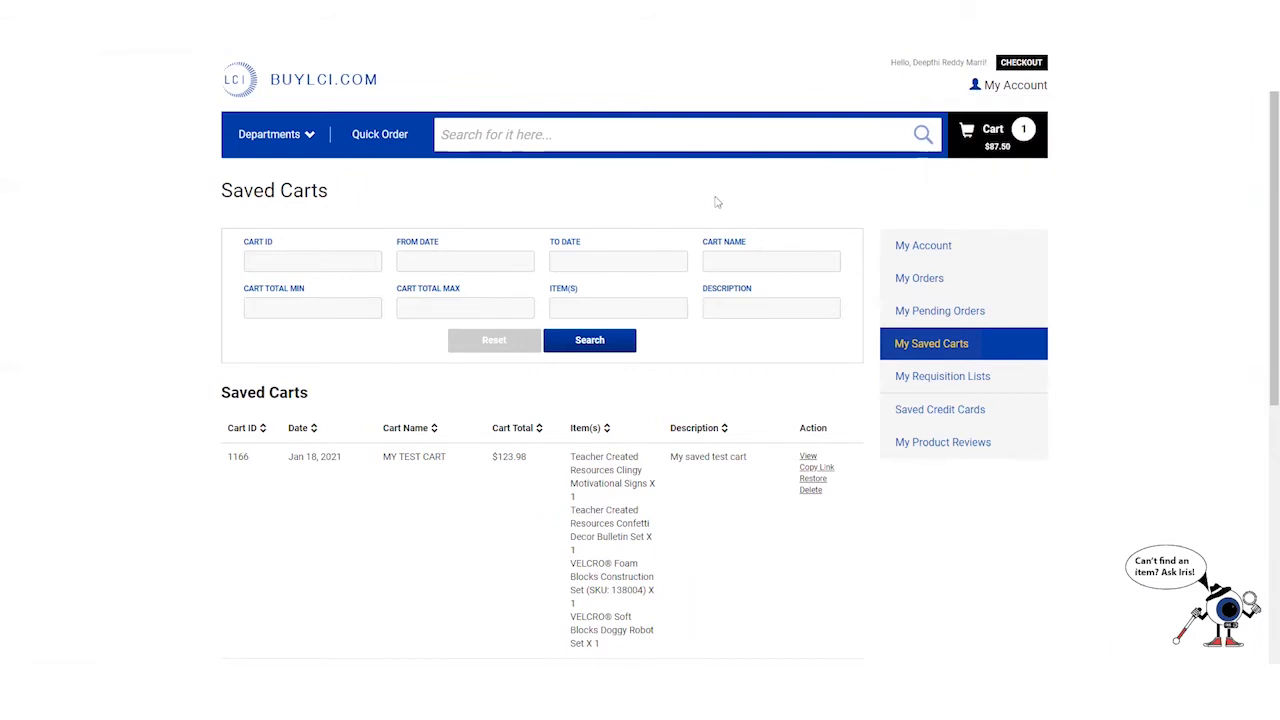
mouse_move(427, 120)
scroll(657, 404, down, 2)
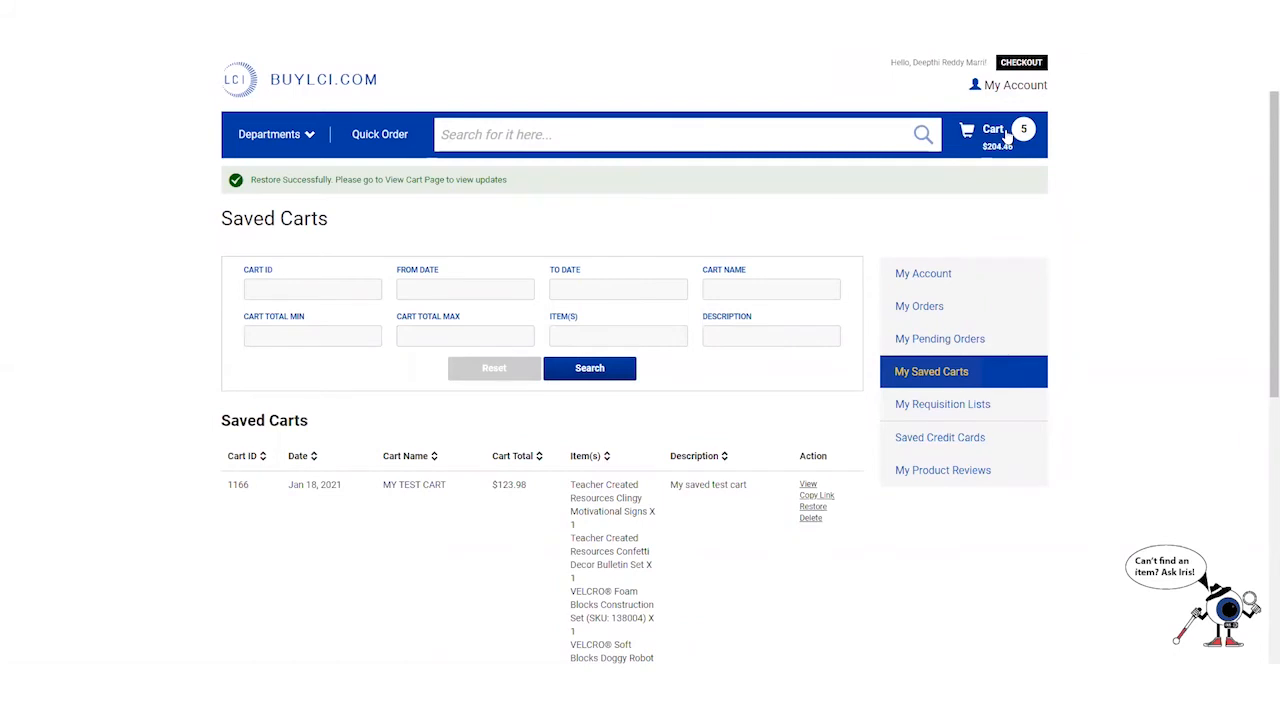
scroll(806, 296, down, 2)
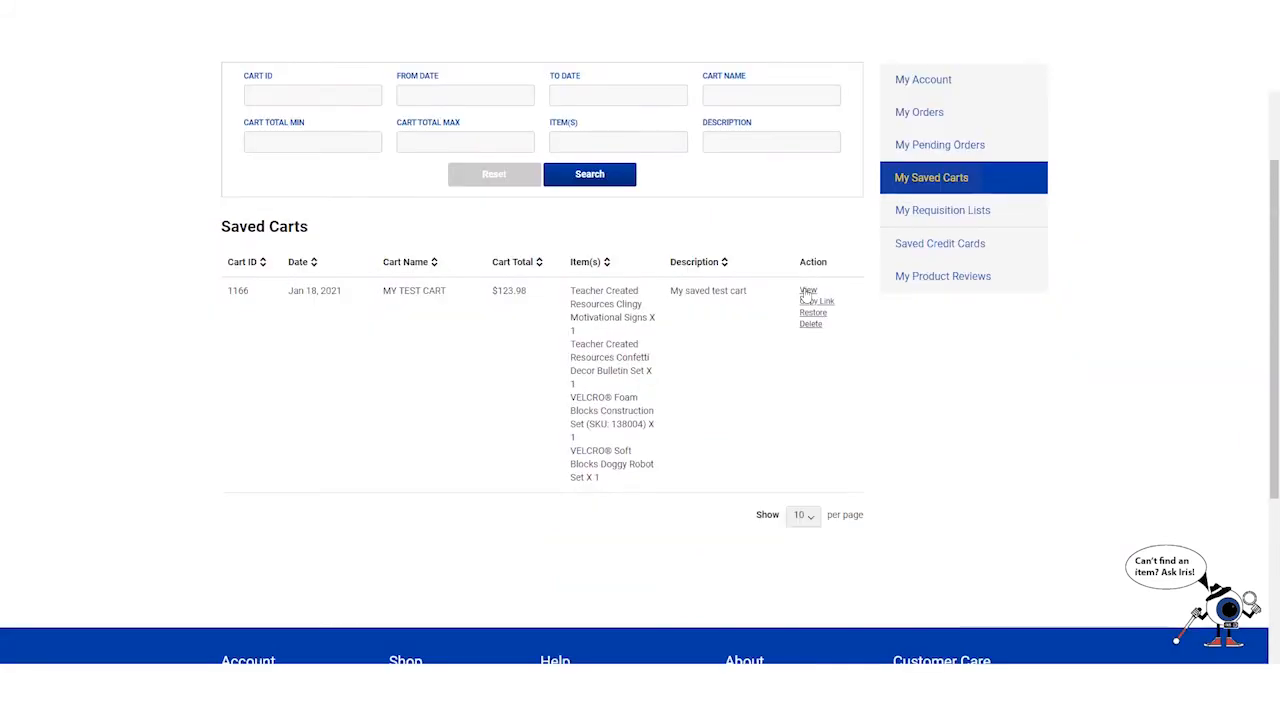
click(621, 317)
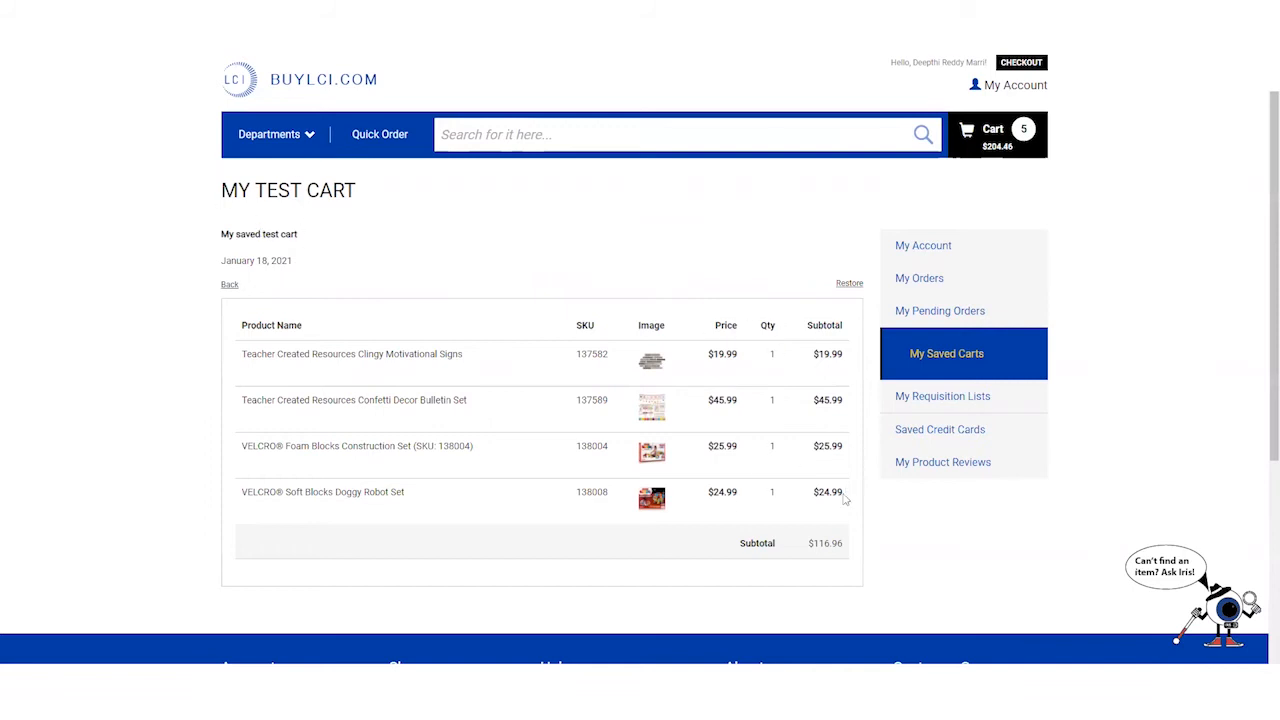
scroll(815, 520, down, 3)
scroll(815, 520, up, 3)
- Open My Requisition Lists with its two SPR Items lists, then the saved credit cards page
click(915, 394)
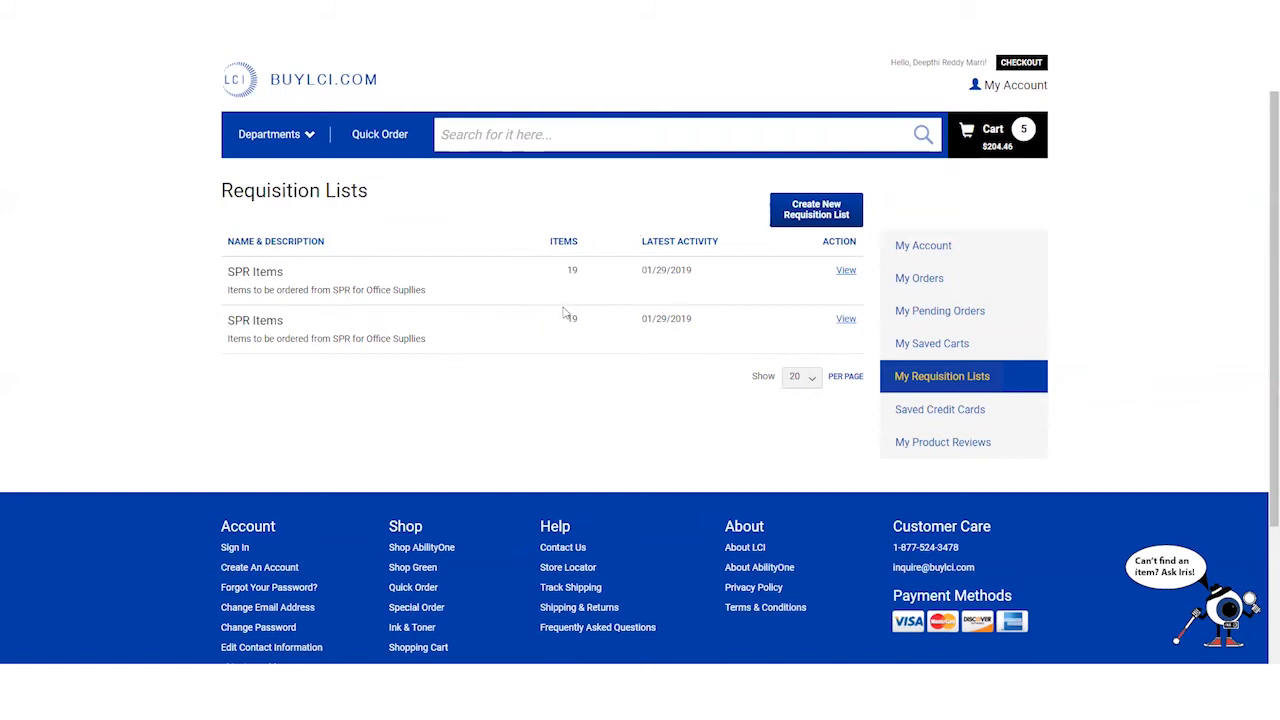
click(950, 418)
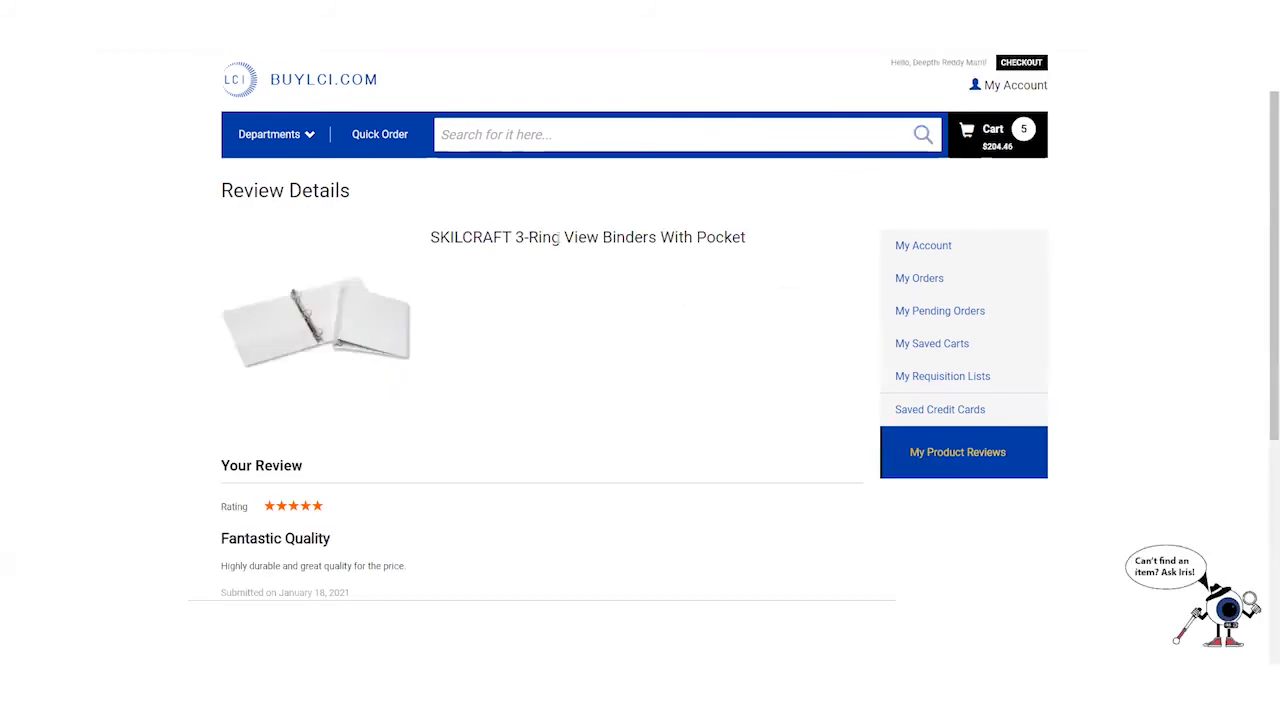
- Scroll through the five-star 'Fantastic Quality' SKILCRAFT binder review details
scroll(519, 245, down, 3)
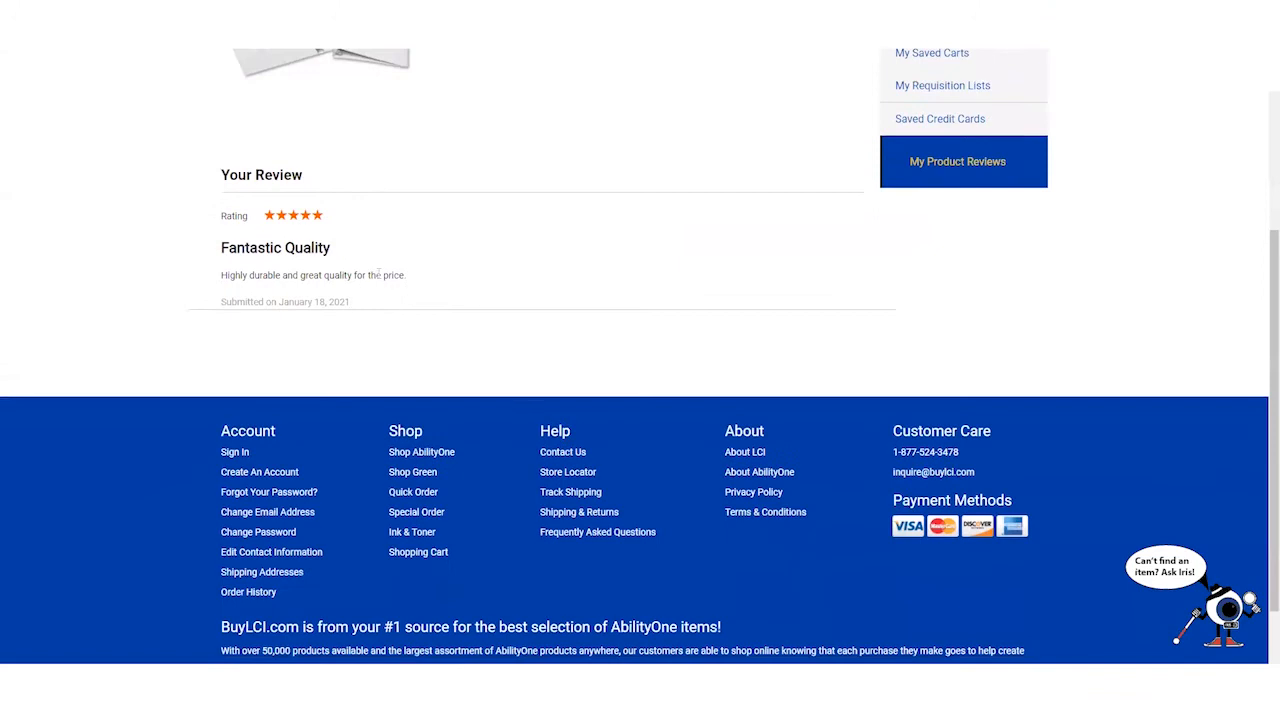
scroll(408, 291, up, 2)
scroll(556, 303, up, 1)
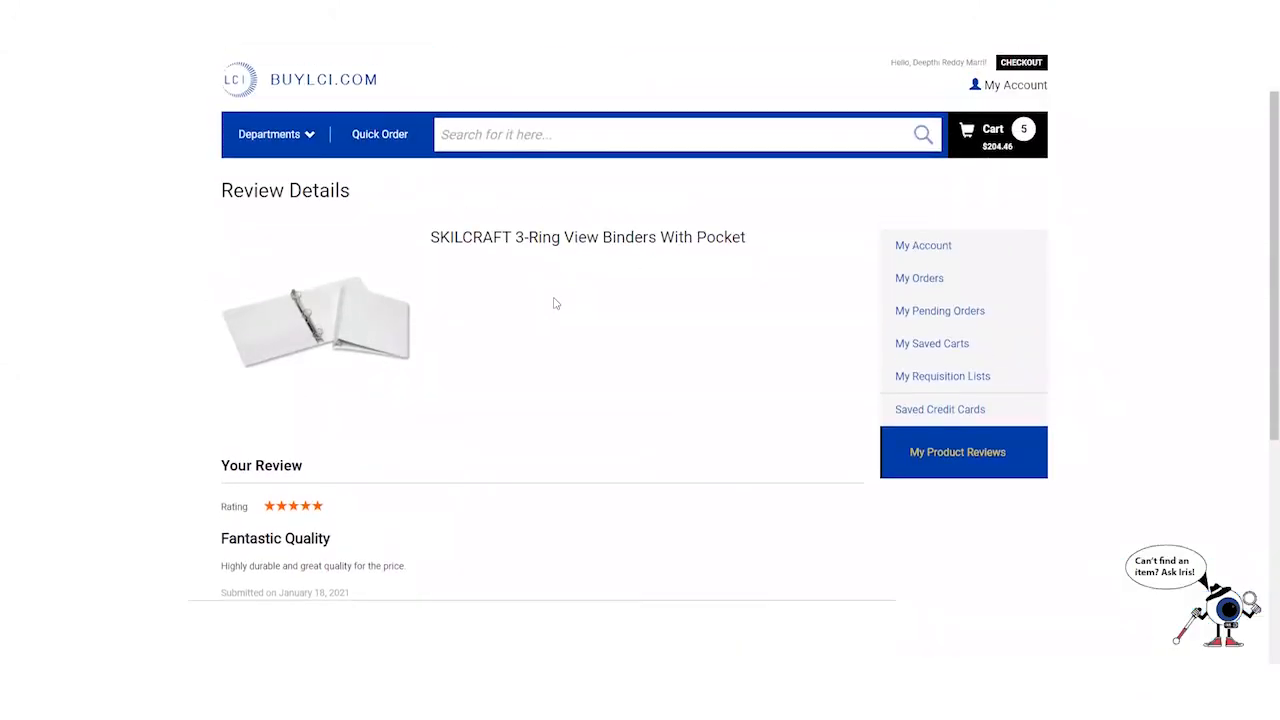
- Return to the store home page and open the shopping cart to review its items
click(332, 88)
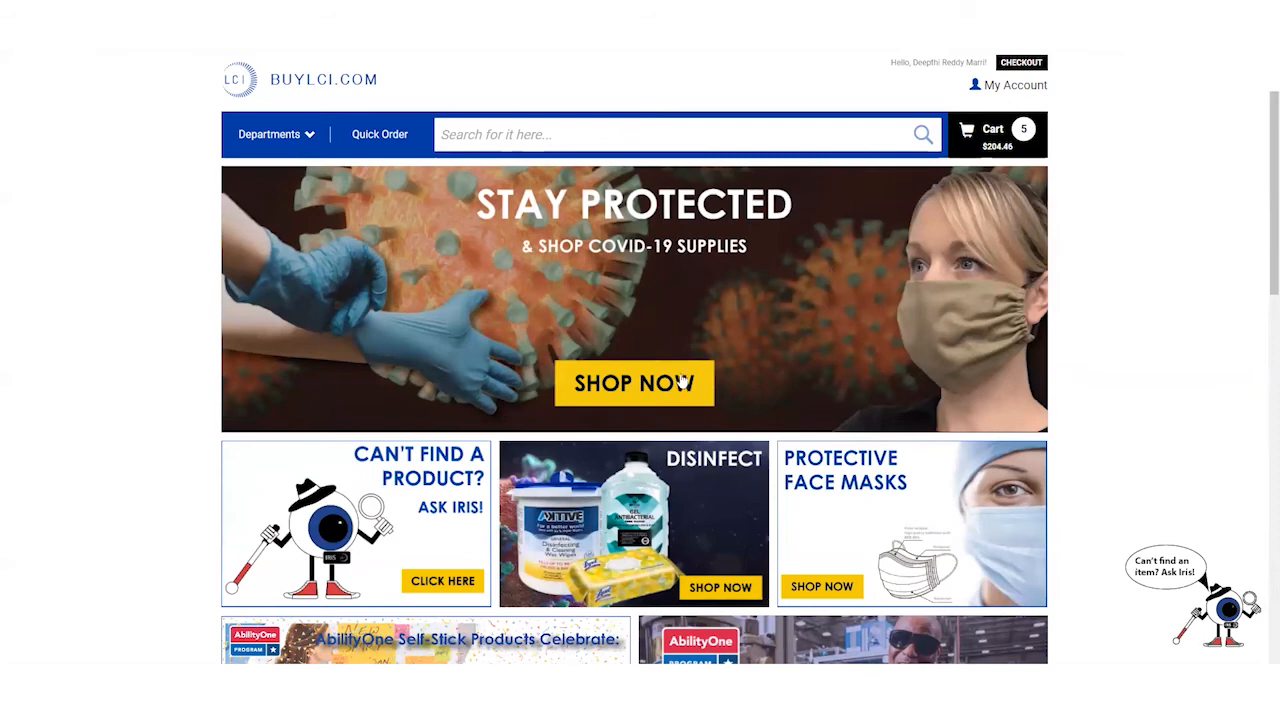
scroll(692, 383, down, 10)
scroll(694, 380, up, 5)
scroll(696, 376, up, 5)
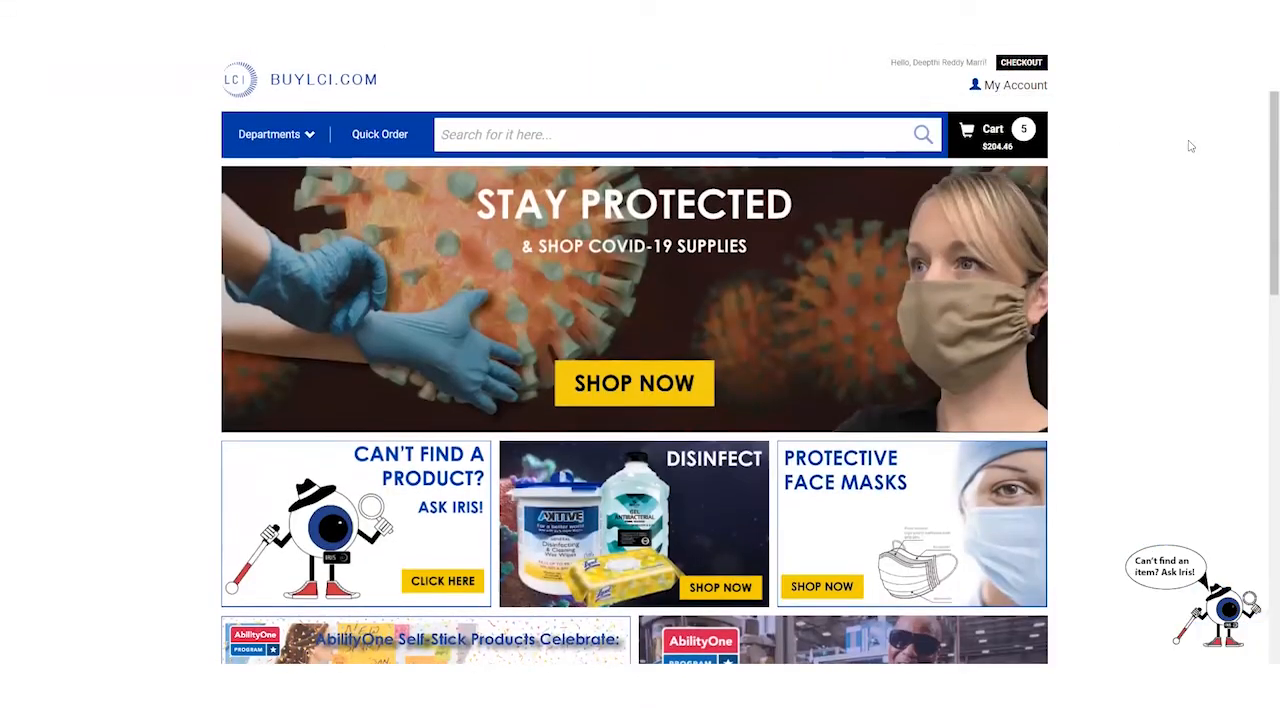
click(997, 131)
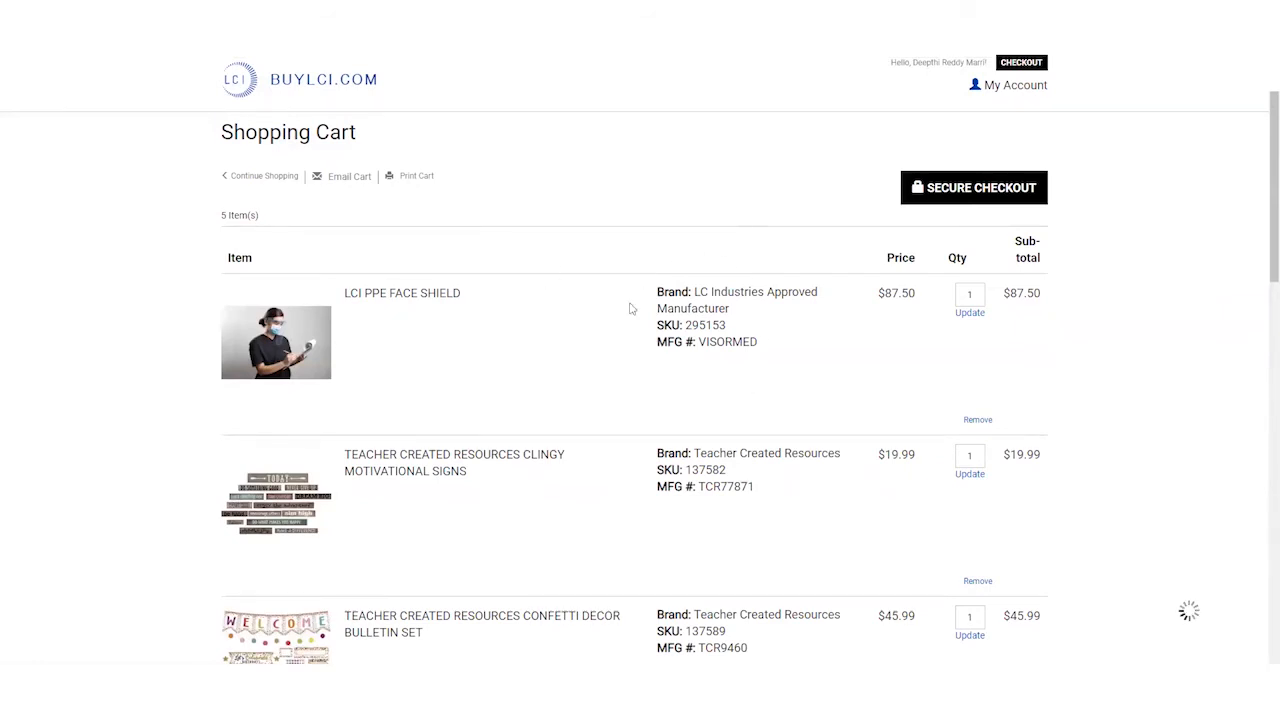
scroll(689, 345, down, 3)
scroll(670, 326, down, 3)
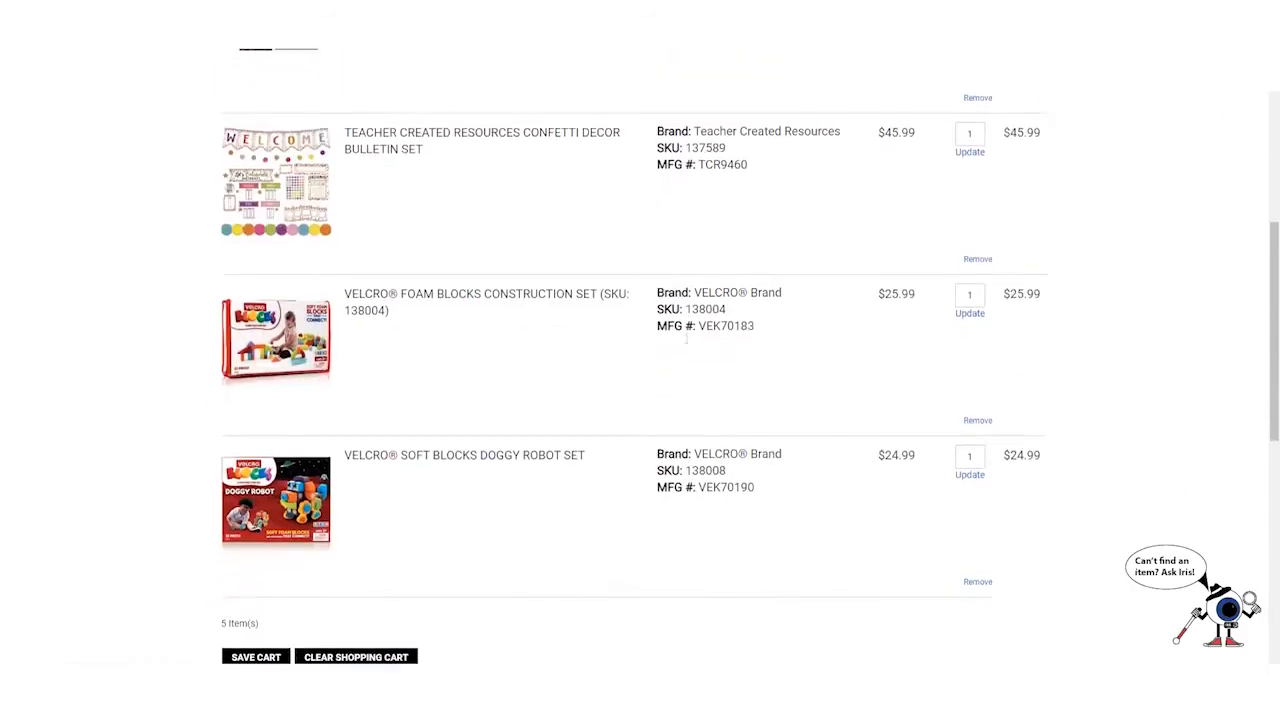
scroll(475, 314, up, 4)
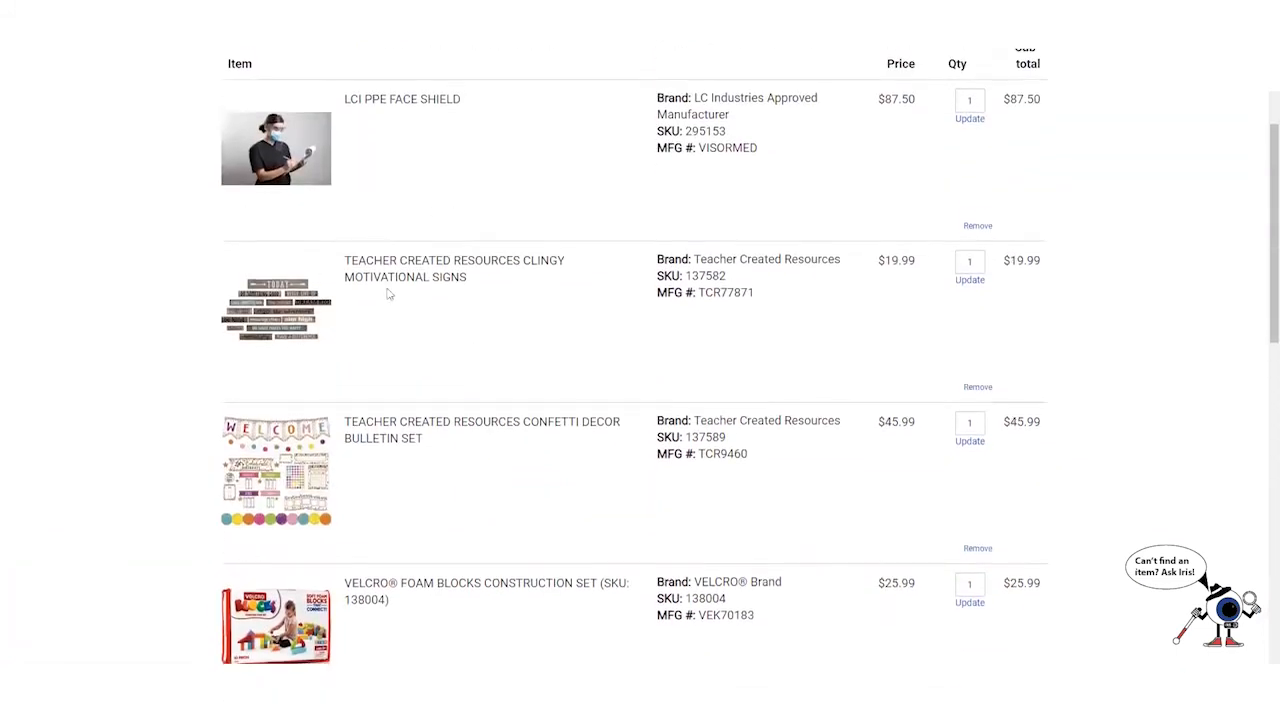
scroll(350, 258, up, 1)
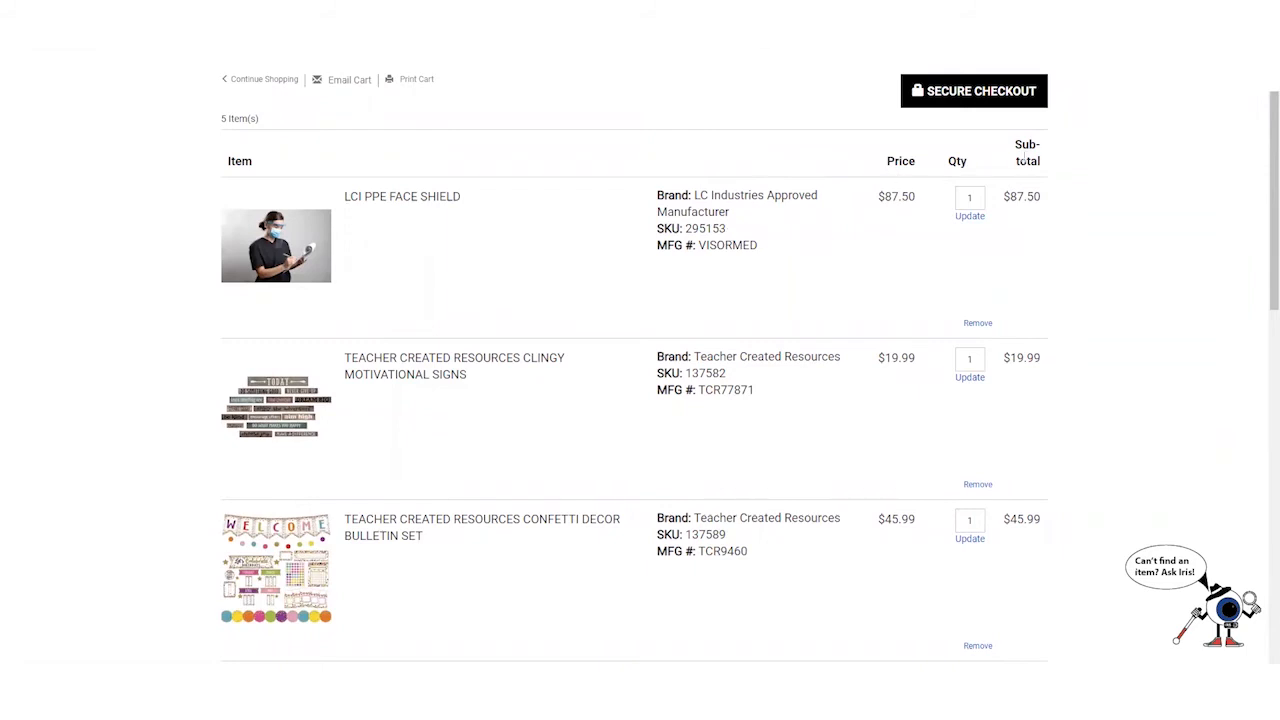
scroll(891, 380, down, 5)
scroll(891, 380, down, 1)
scroll(891, 380, up, 2)
- Update the VELCRO Foam Blocks Construction Set quantity to 3, making its subtotal $77.97
click(969, 294)
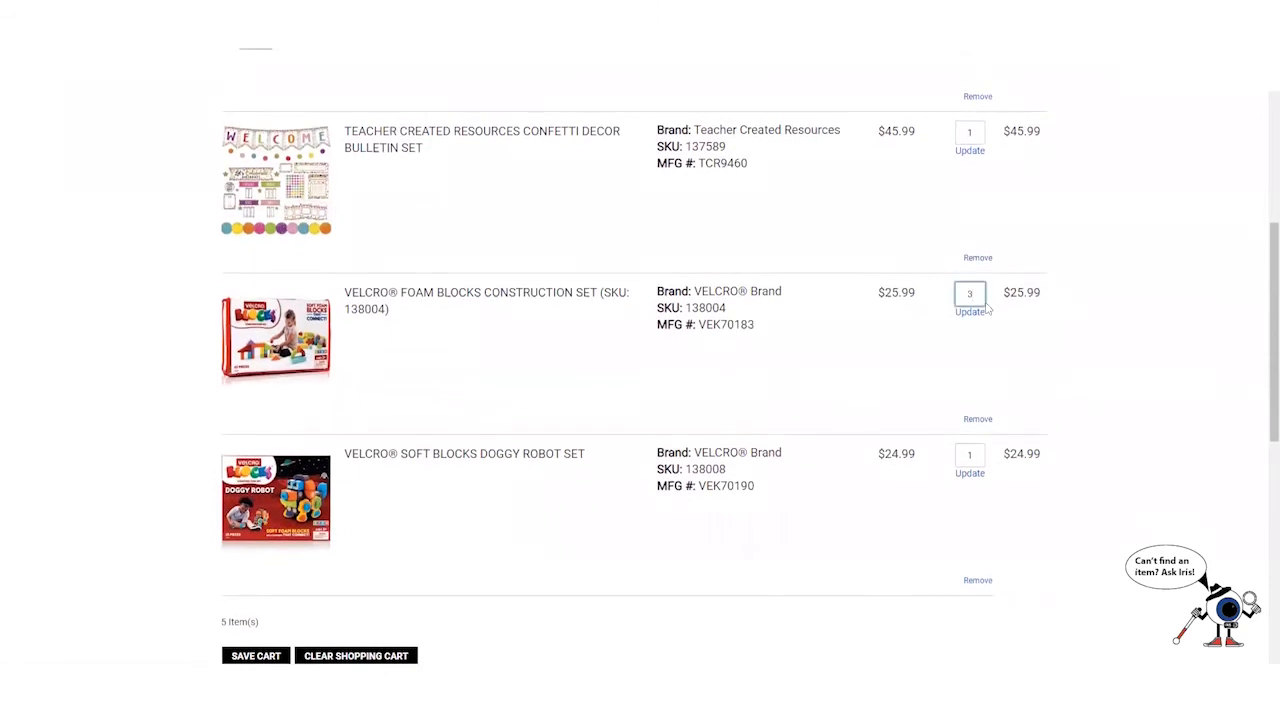
click(978, 311)
scroll(1134, 331, down, 3)
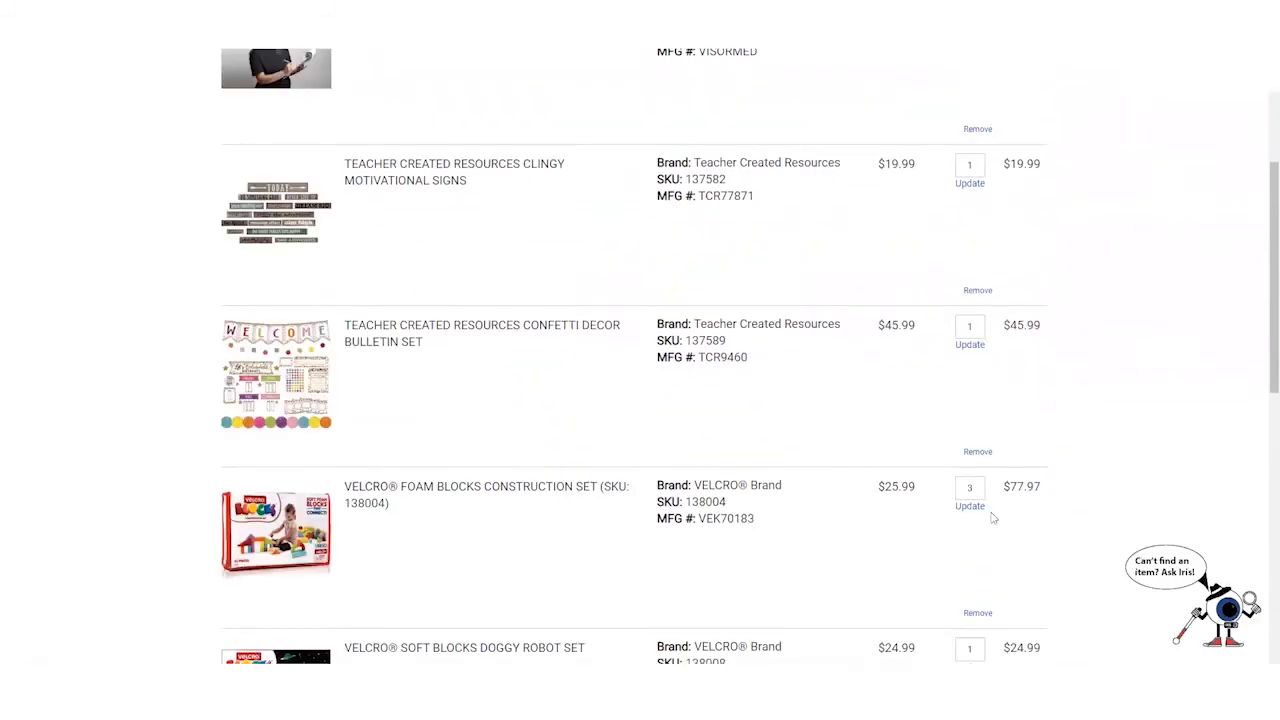
scroll(1008, 366, down, 1)
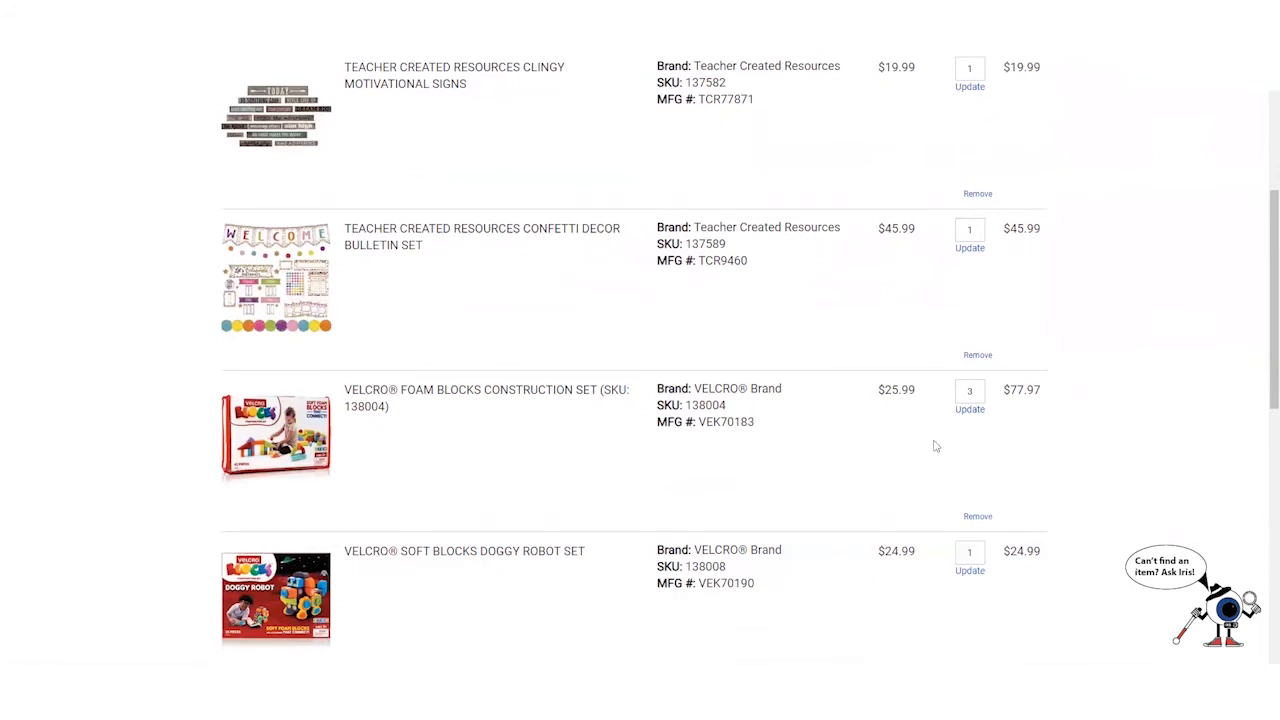
scroll(650, 425, down, 5)
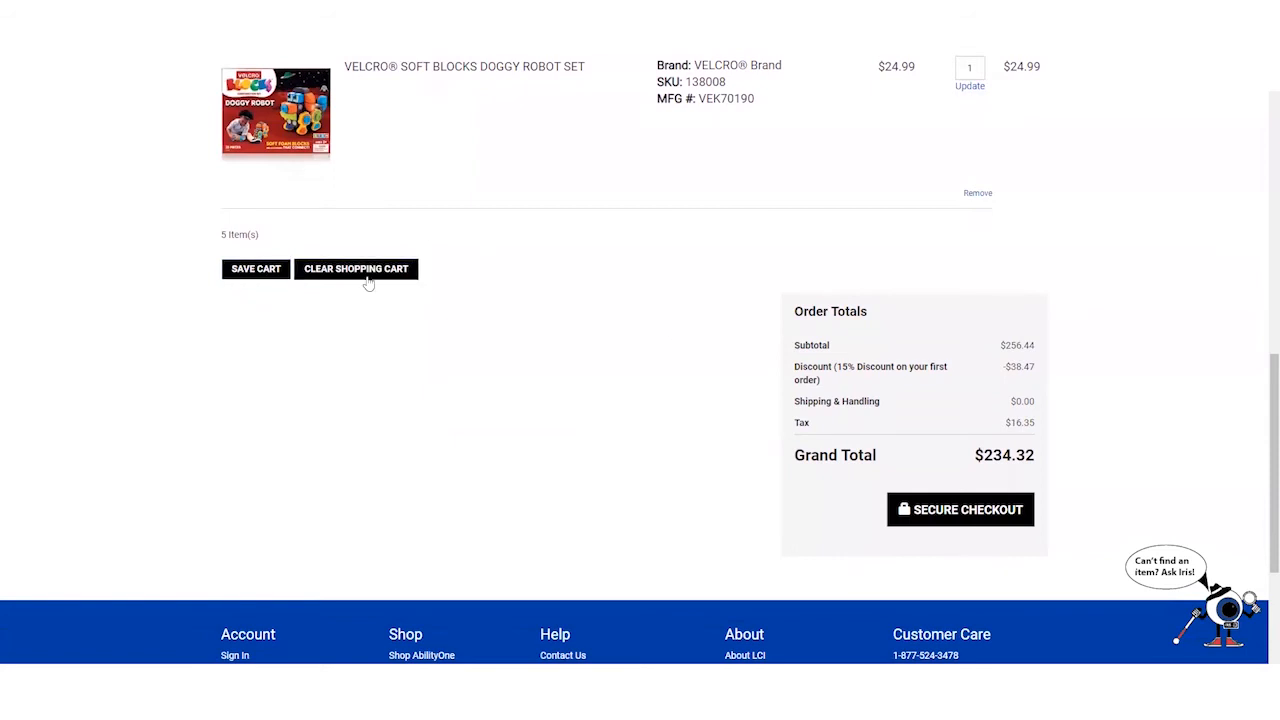
scroll(590, 423, up, 9)
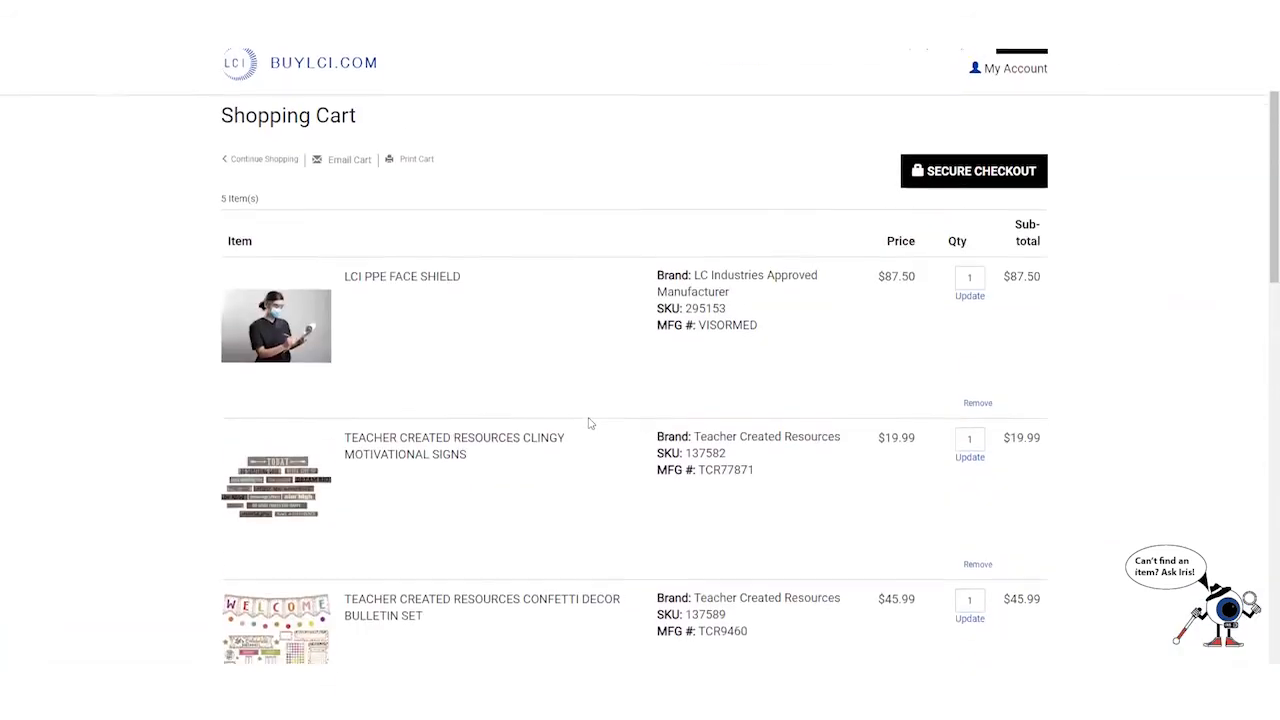
scroll(590, 423, down, 4)
scroll(590, 423, down, 5)
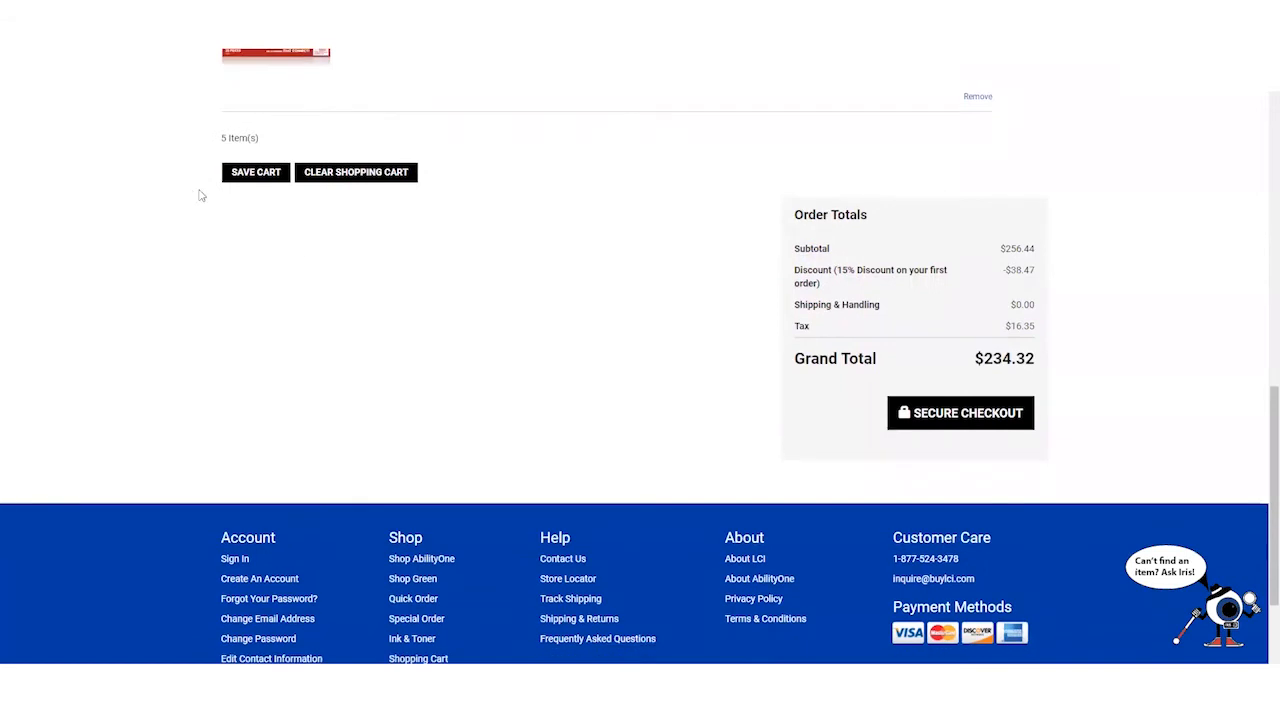
click(250, 173)
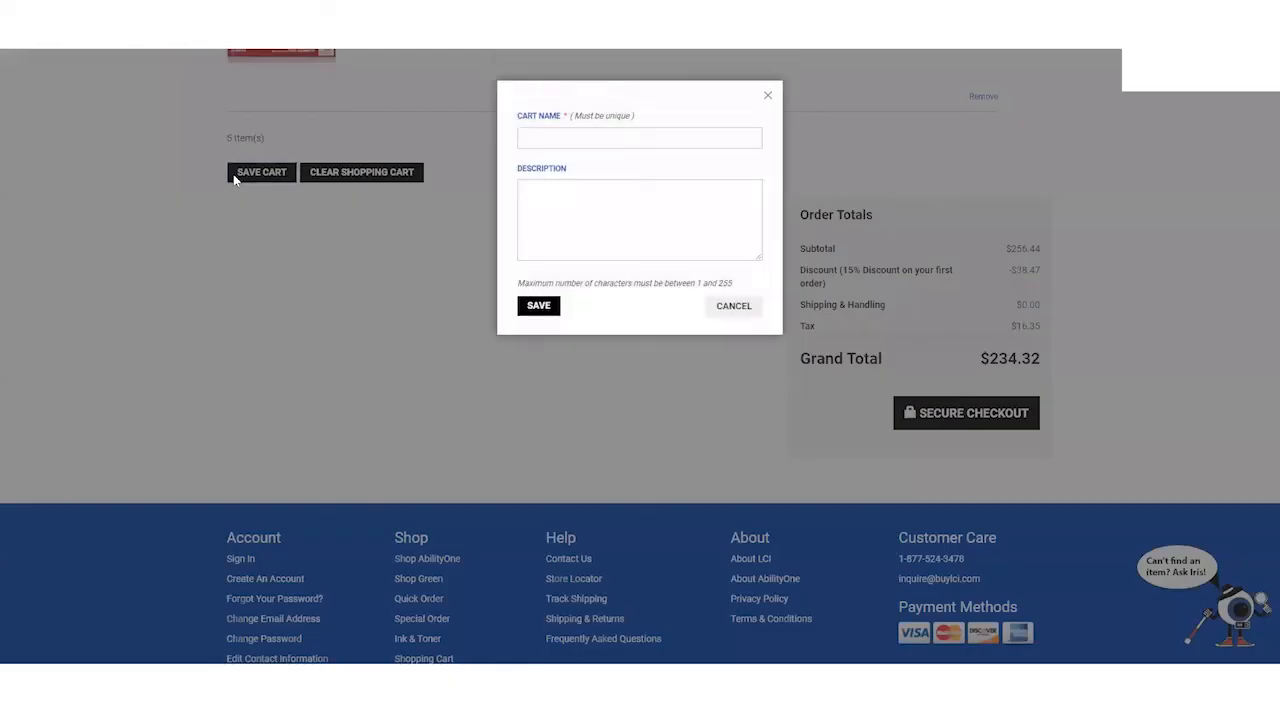
click(541, 135)
click(553, 162)
click(567, 202)
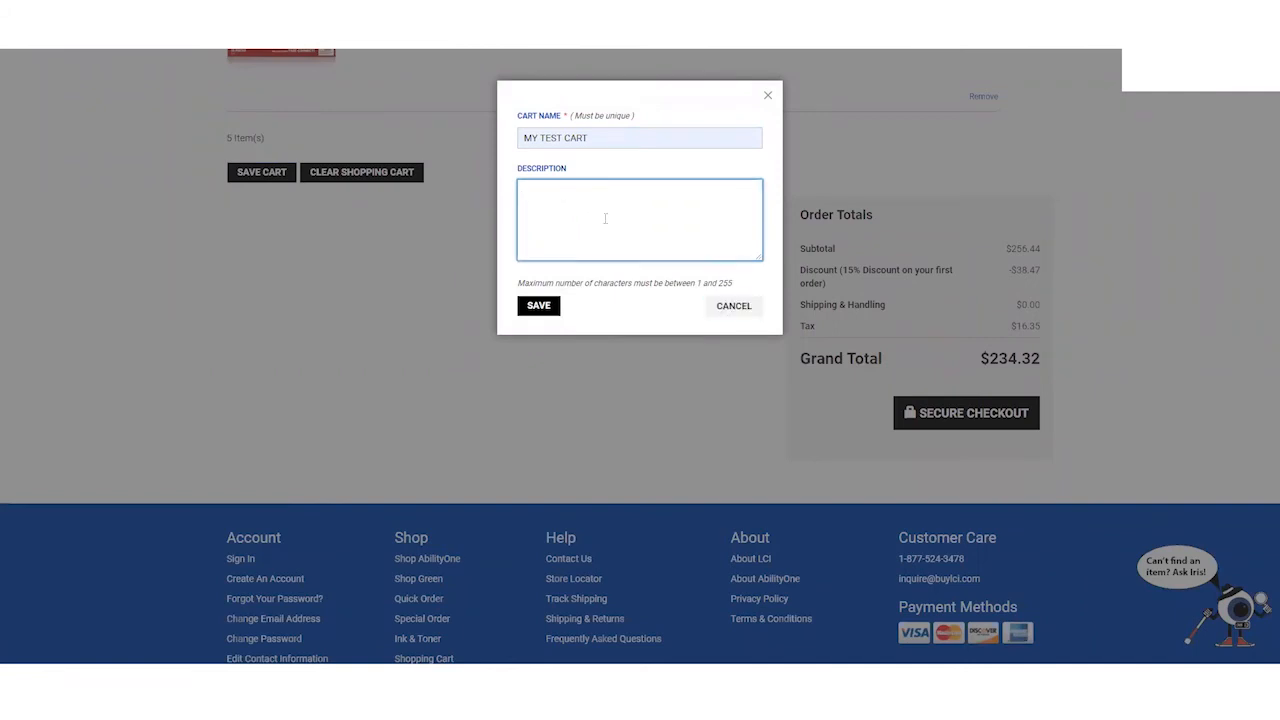
click(736, 310)
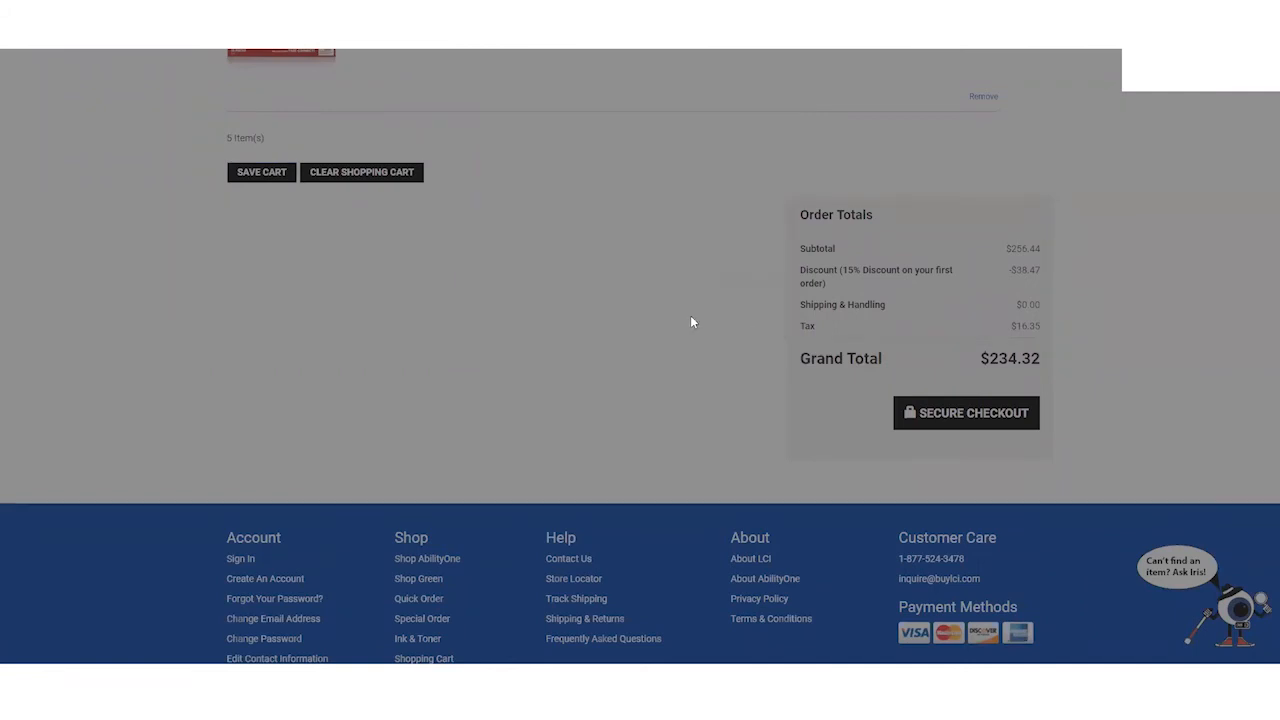
scroll(553, 420, up, 8)
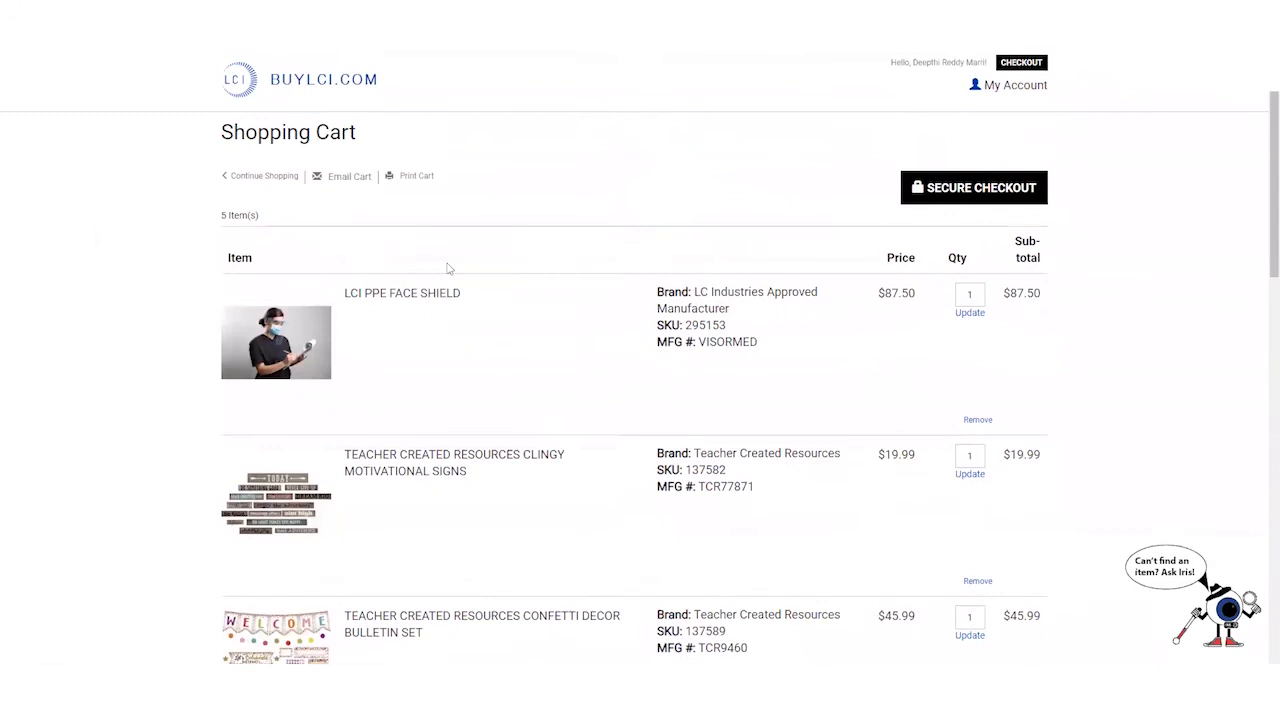
click(342, 178)
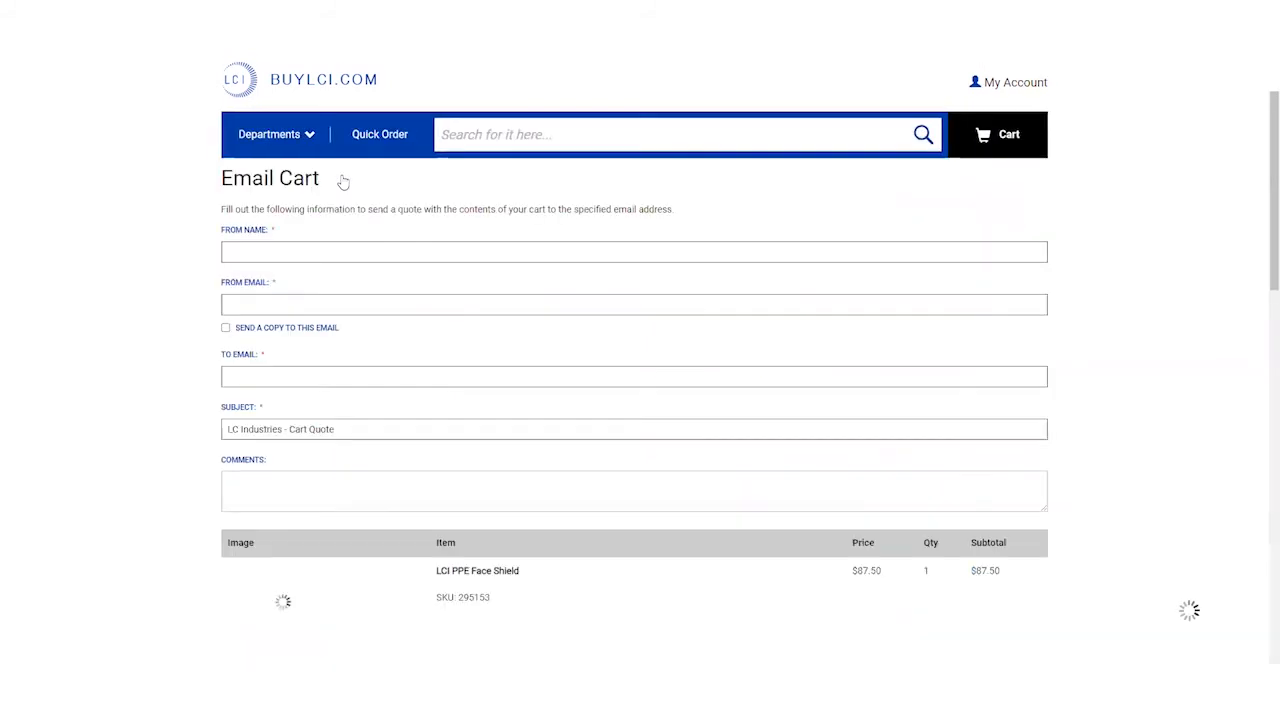
click(277, 251)
click(741, 303)
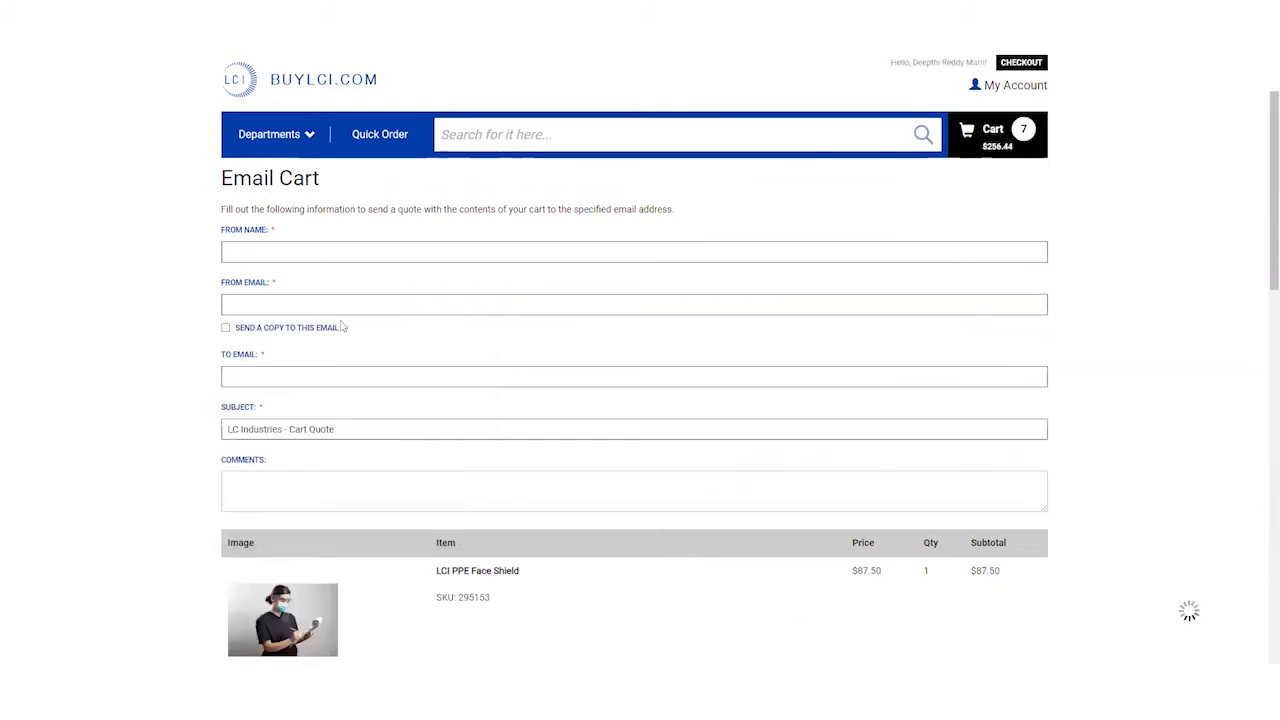
click(240, 377)
click(174, 347)
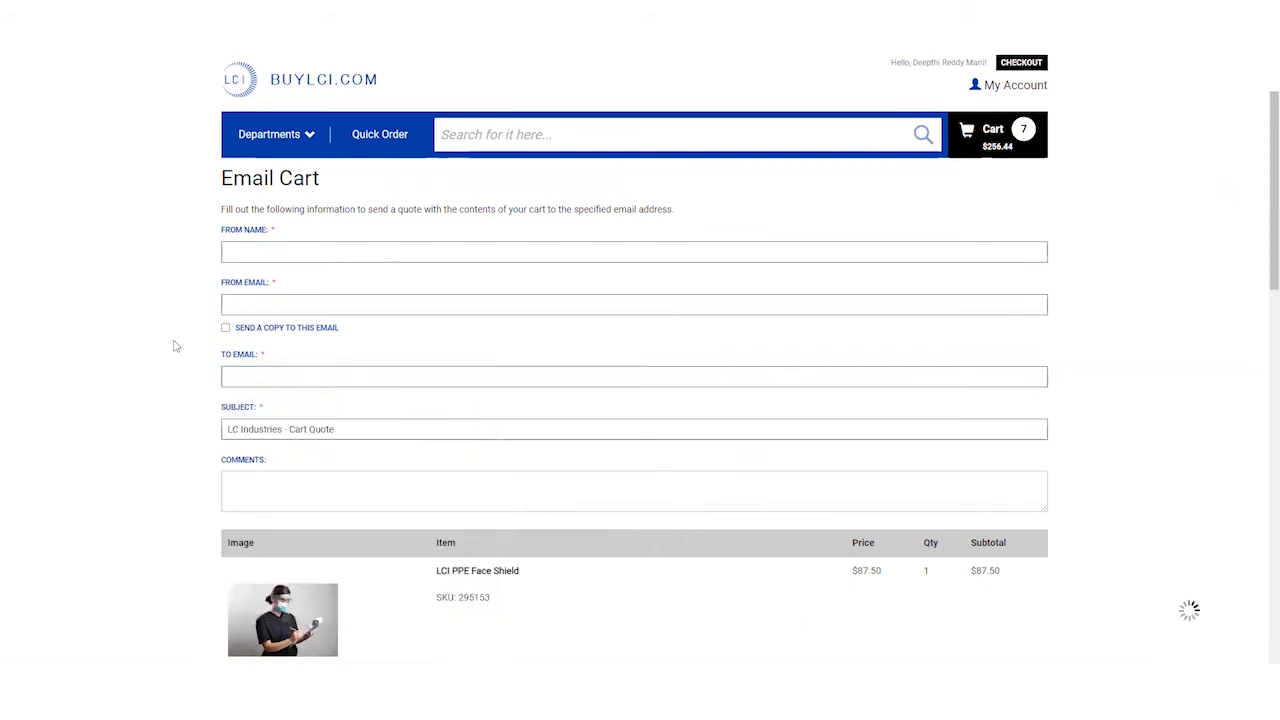
click(250, 478)
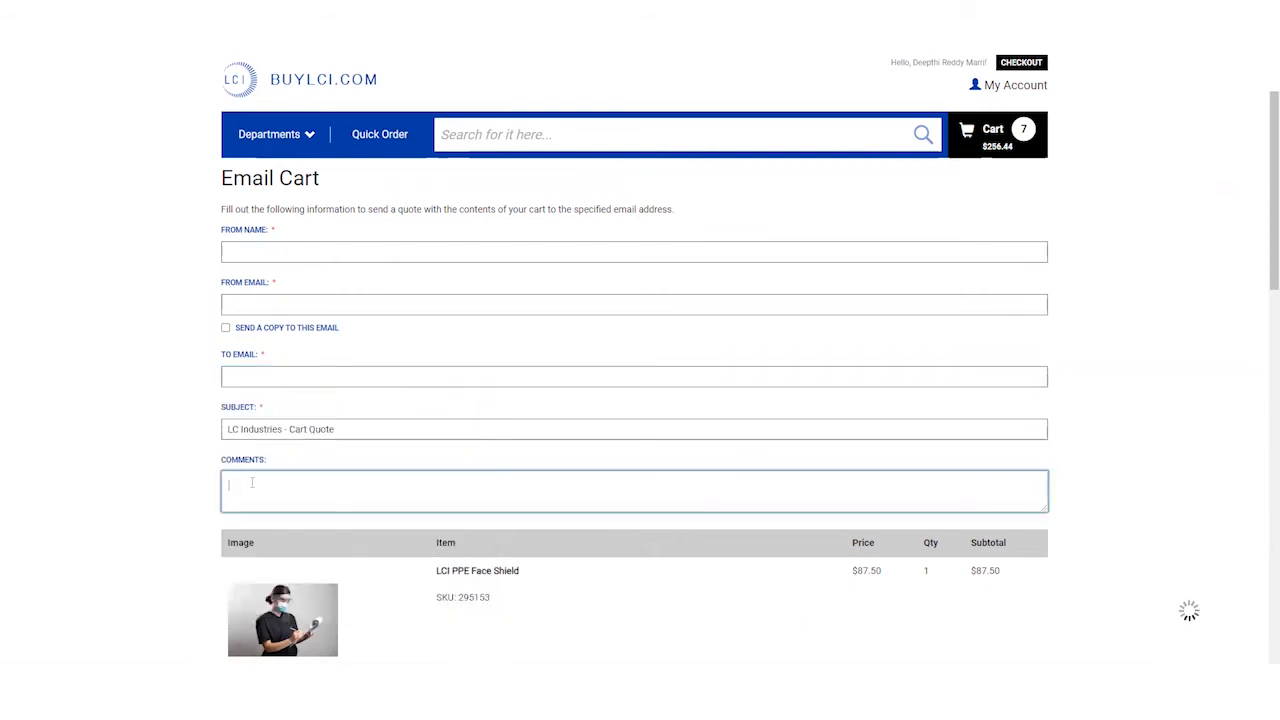
scroll(270, 483, down, 3)
scroll(377, 494, down, 3)
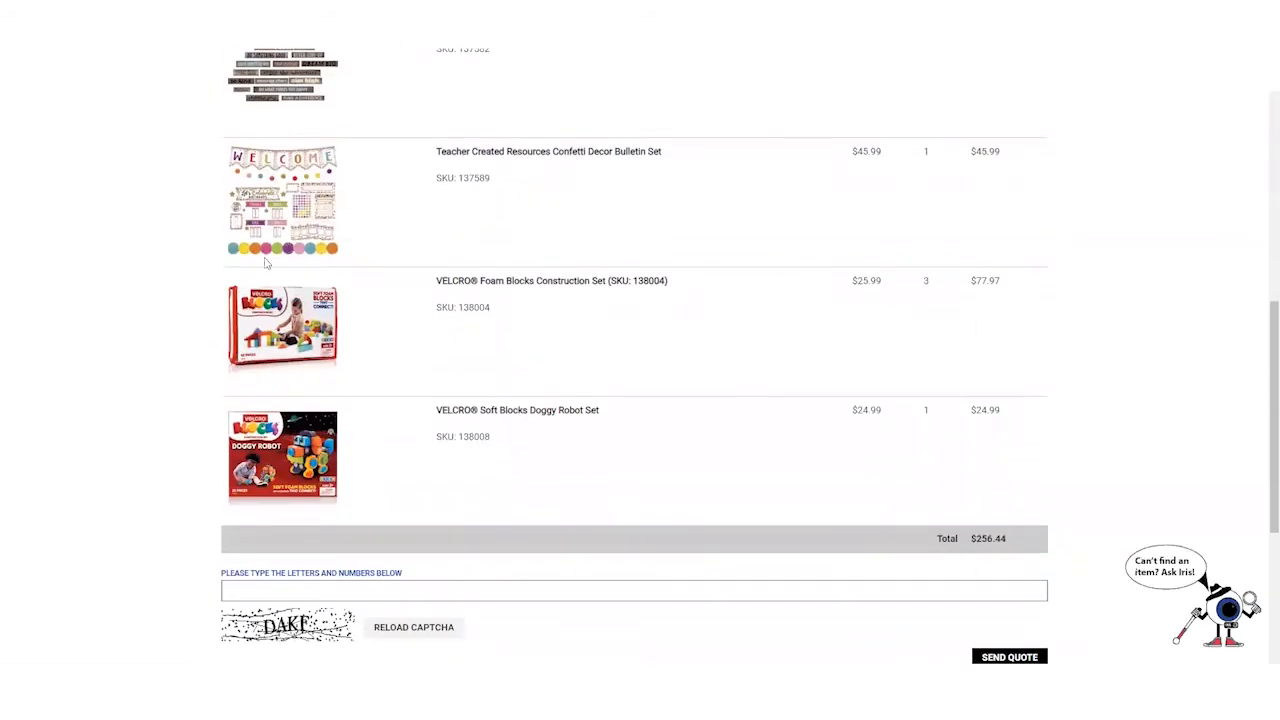
scroll(385, 302, down, 2)
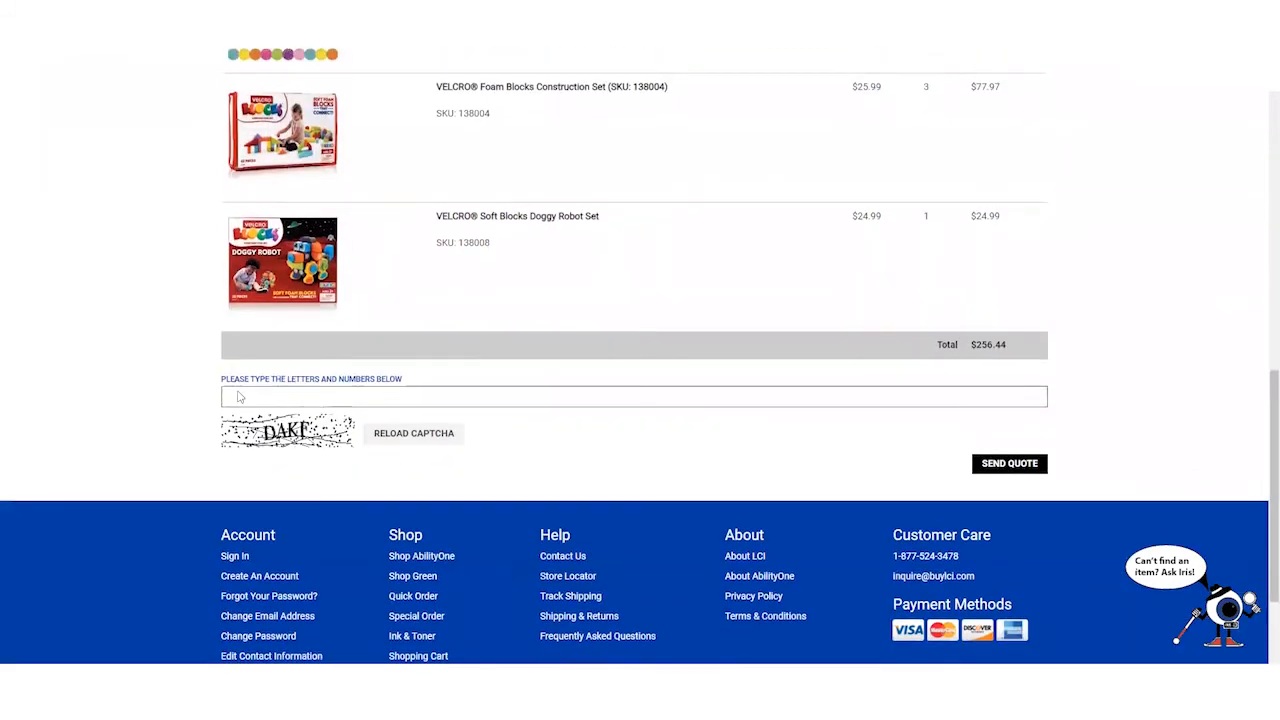
click(1009, 466)
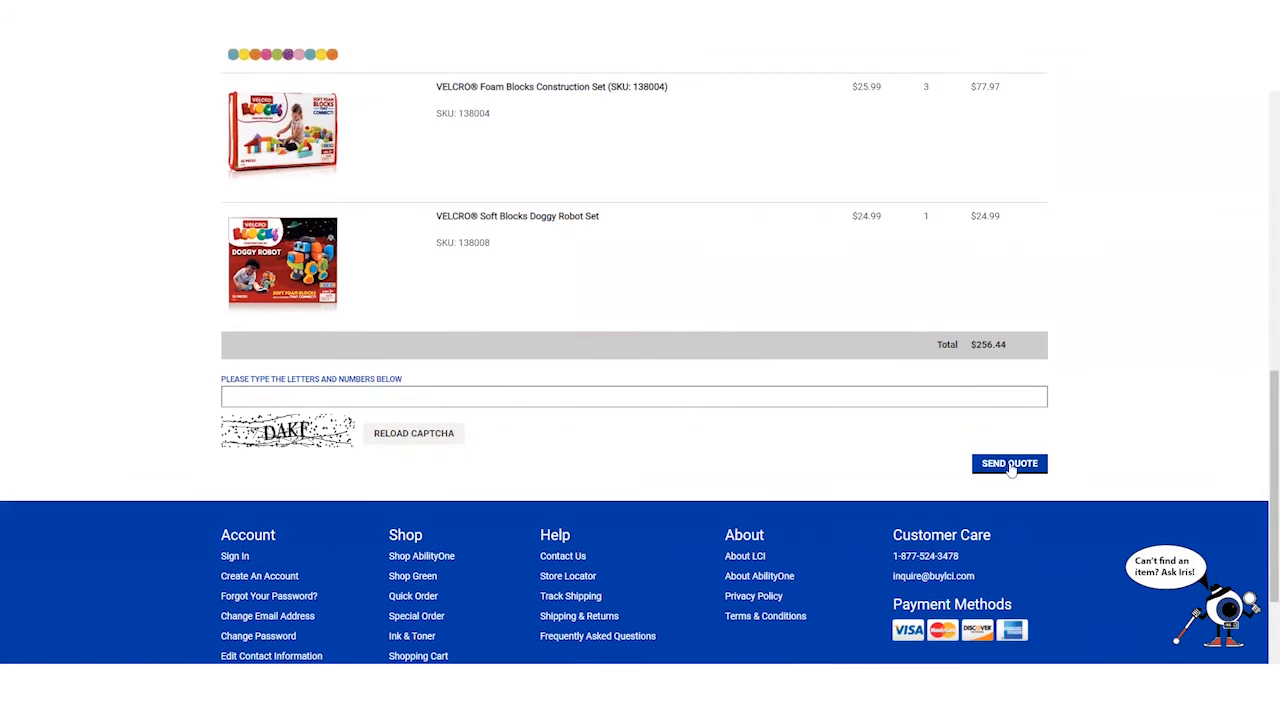
scroll(1003, 468, up, 15)
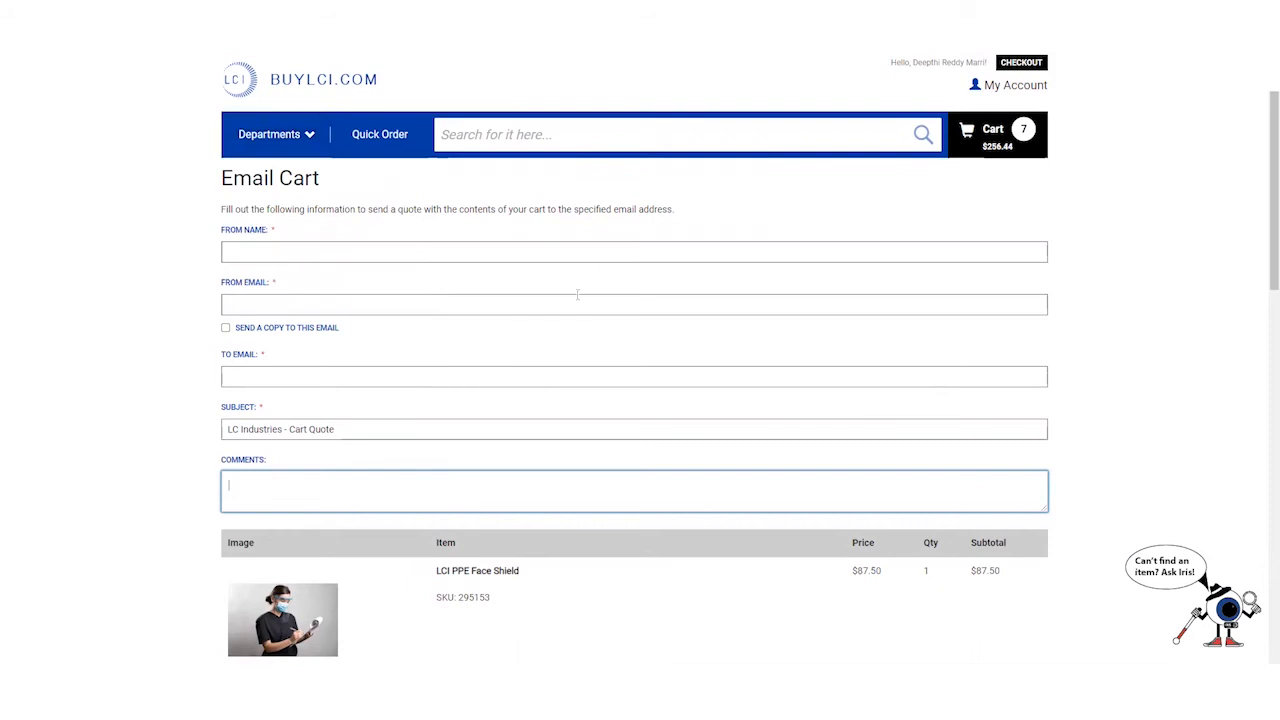
key(alt+Left)
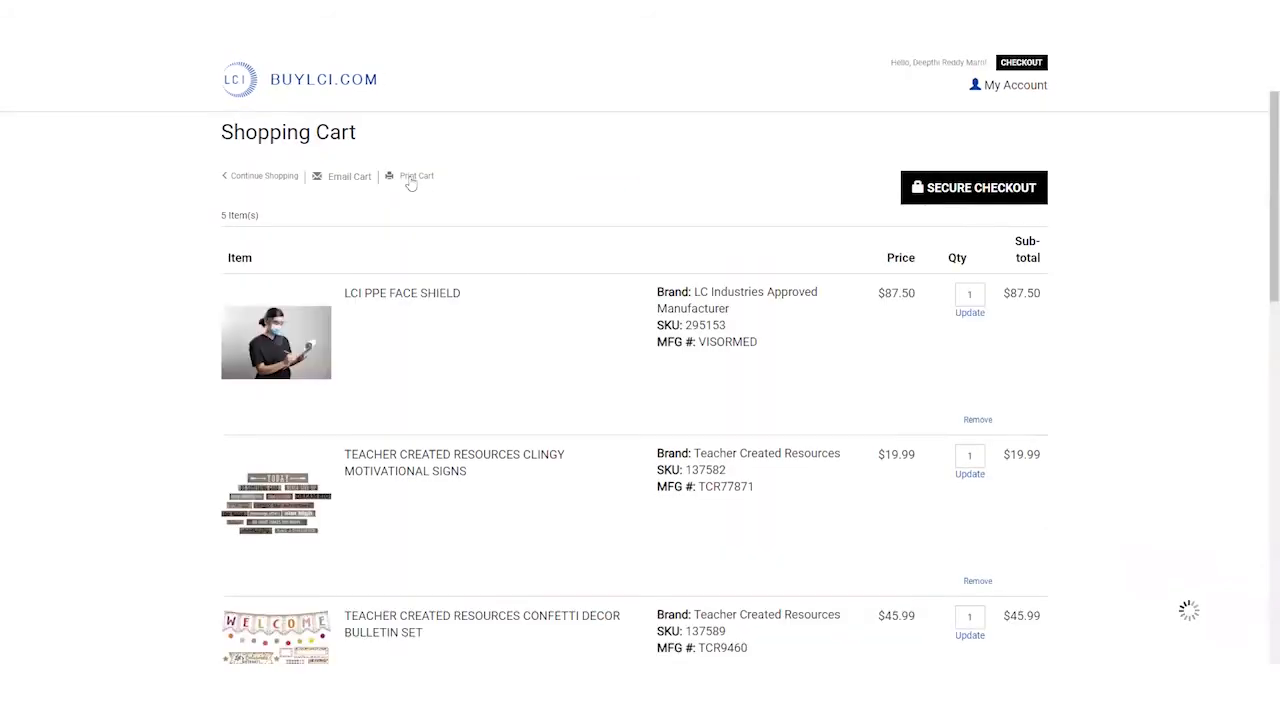
click(410, 180)
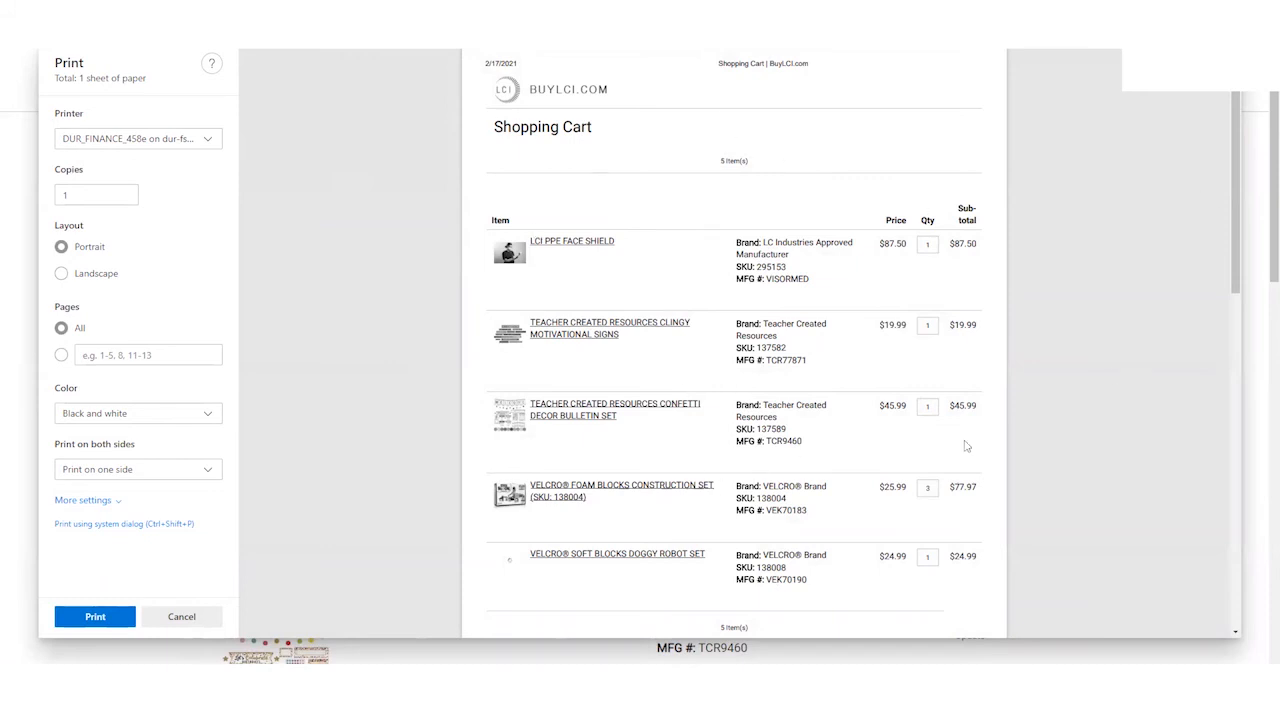
scroll(950, 442, down, 5)
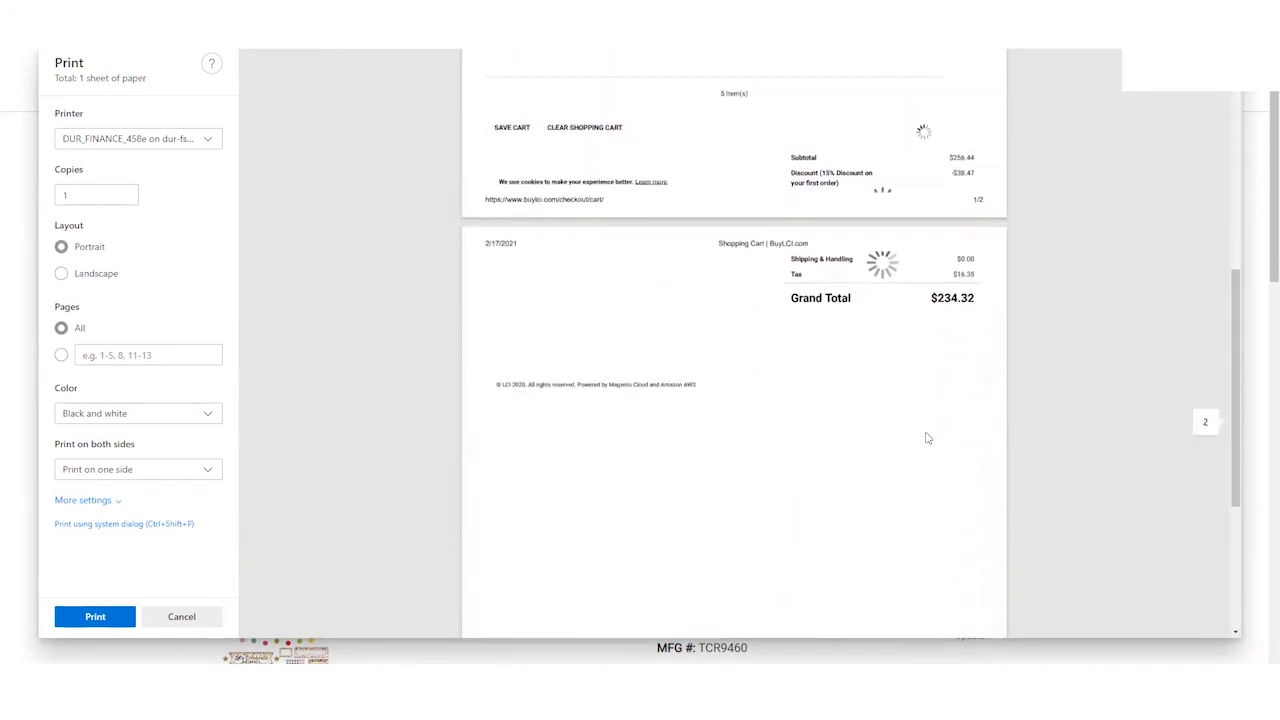
scroll(927, 438, up, 5)
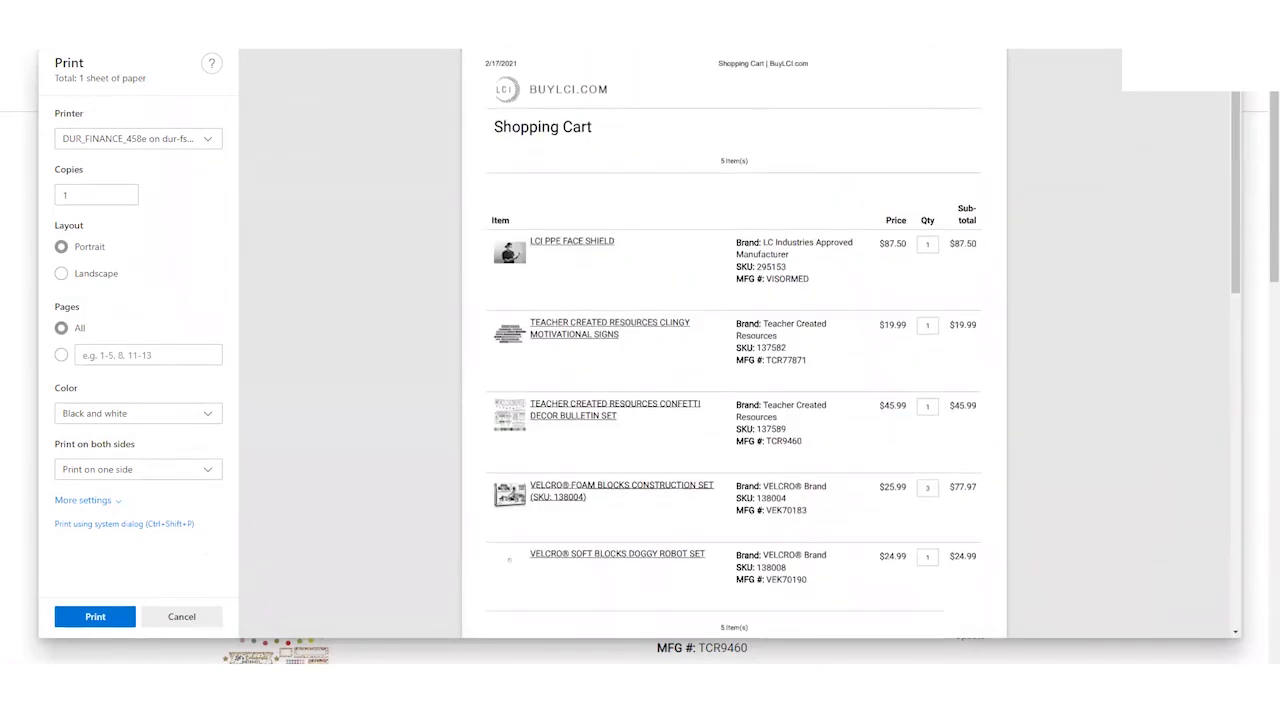
click(172, 620)
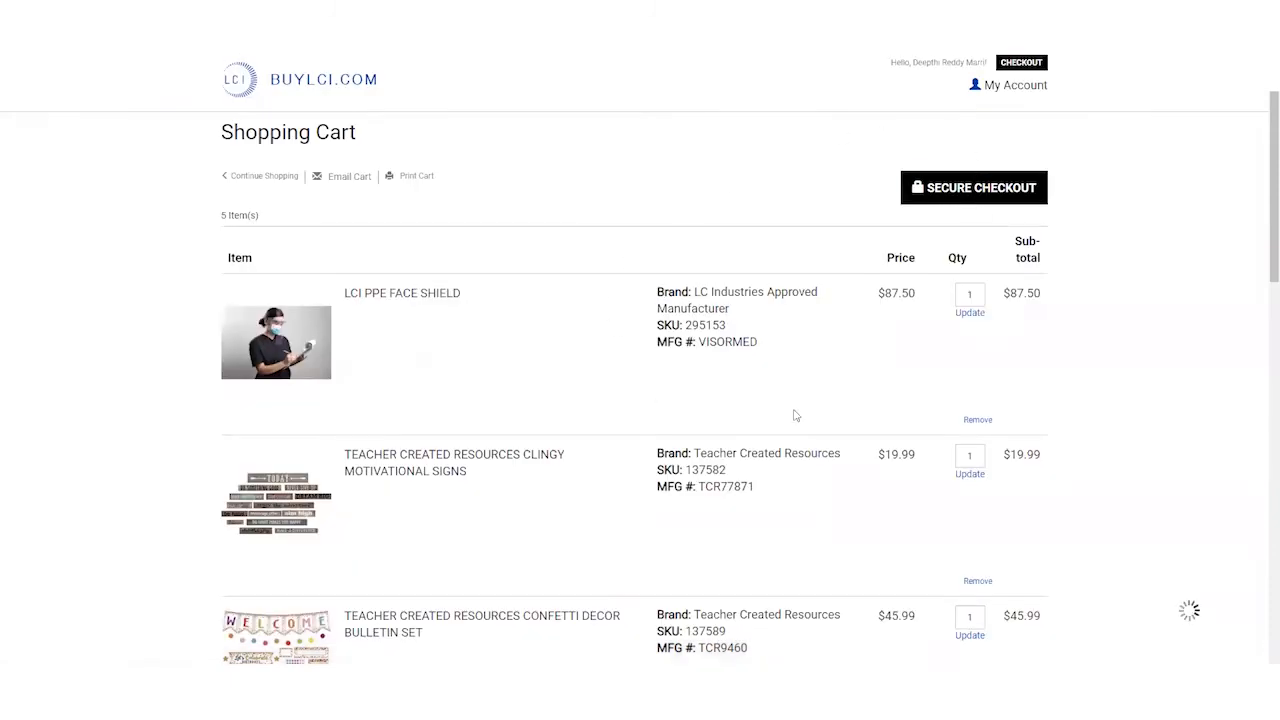
- Proceed to checkout and try the second and third saved shipping addresses, showing more addresses
click(947, 199)
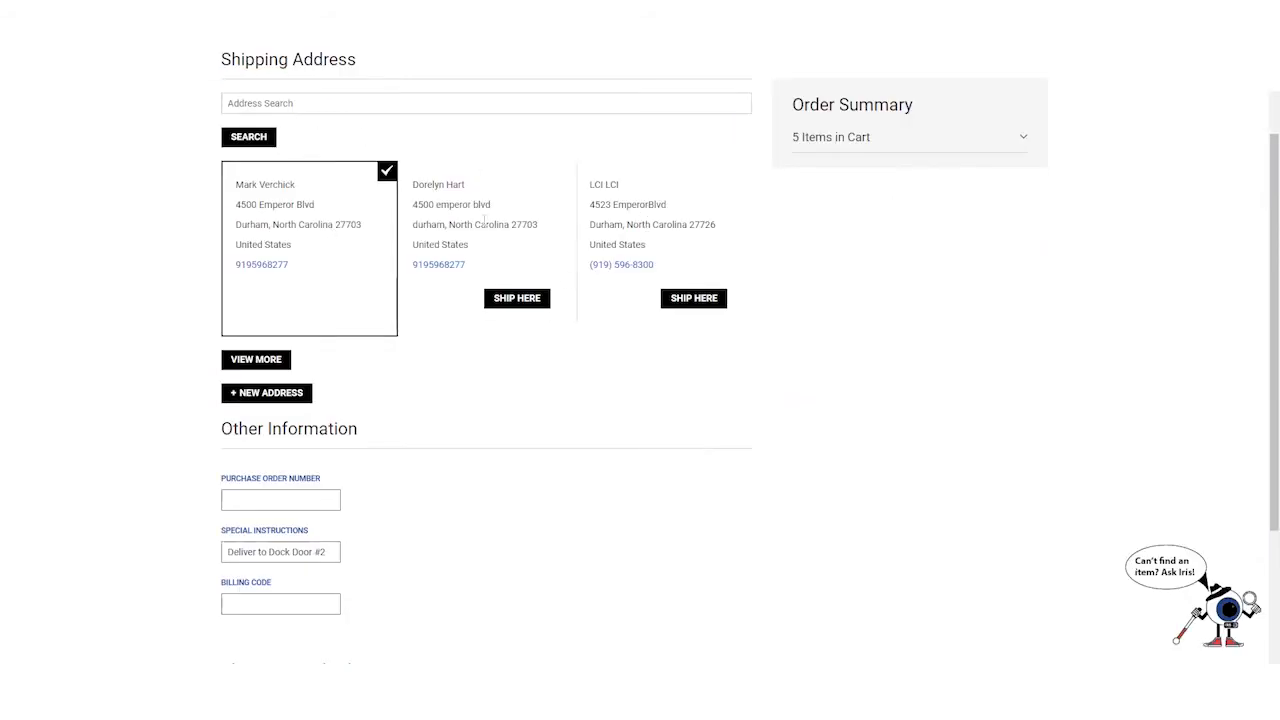
click(517, 300)
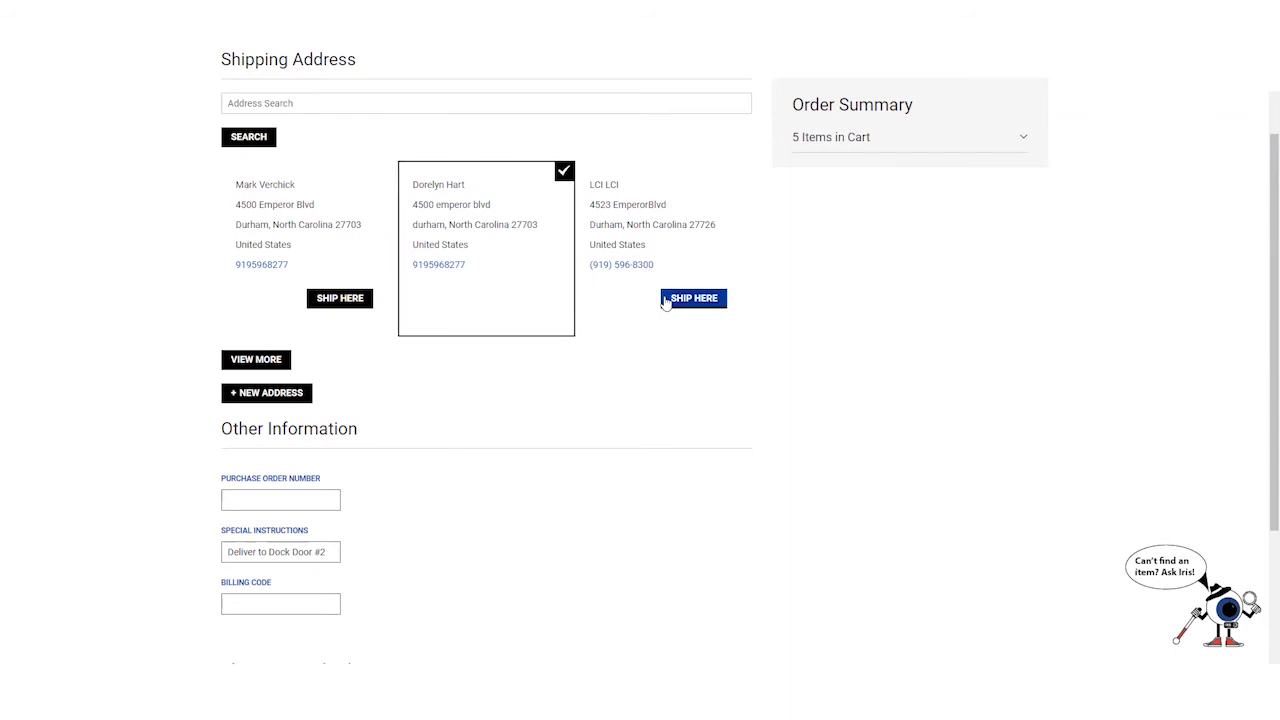
click(666, 300)
scroll(453, 207, down, 1)
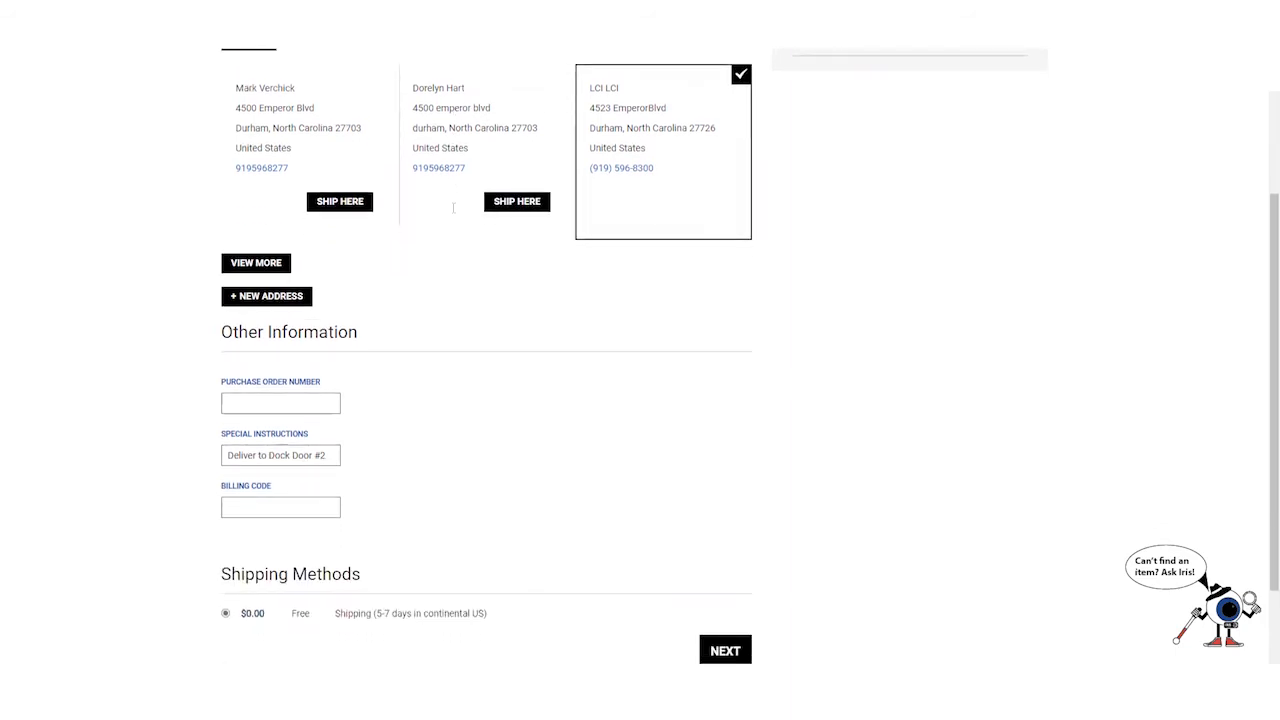
click(258, 264)
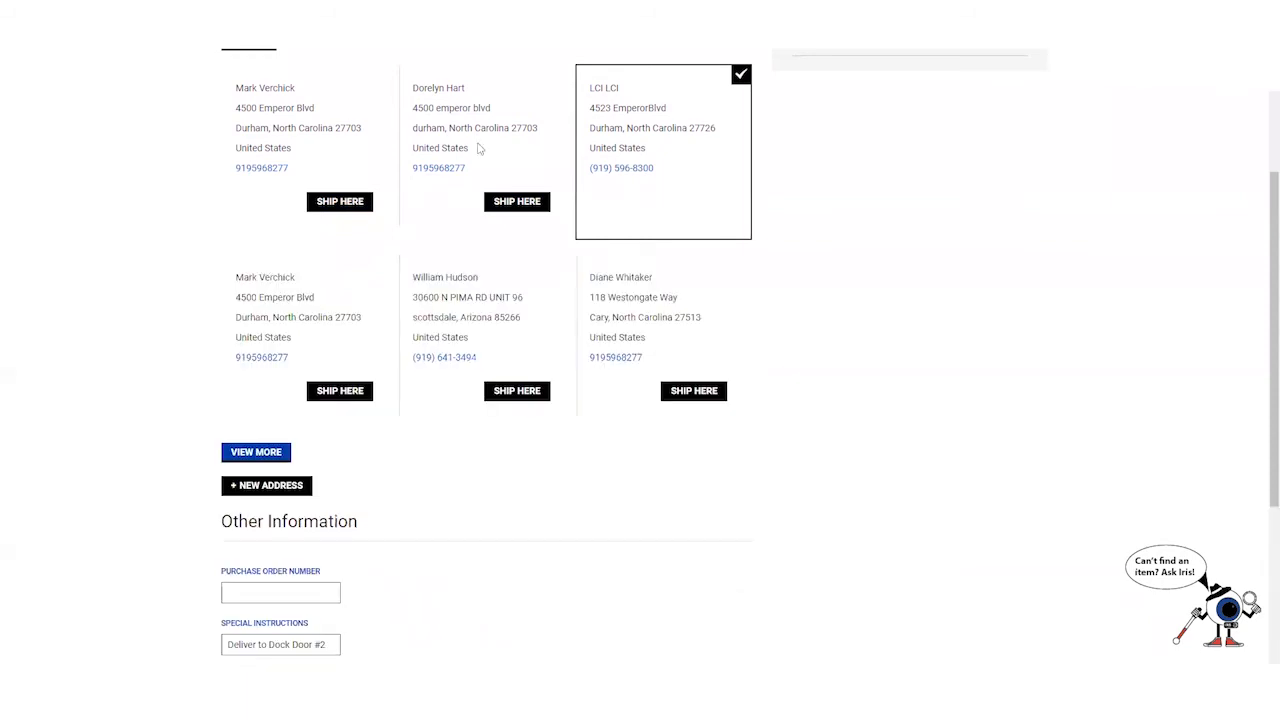
scroll(525, 281, down, 3)
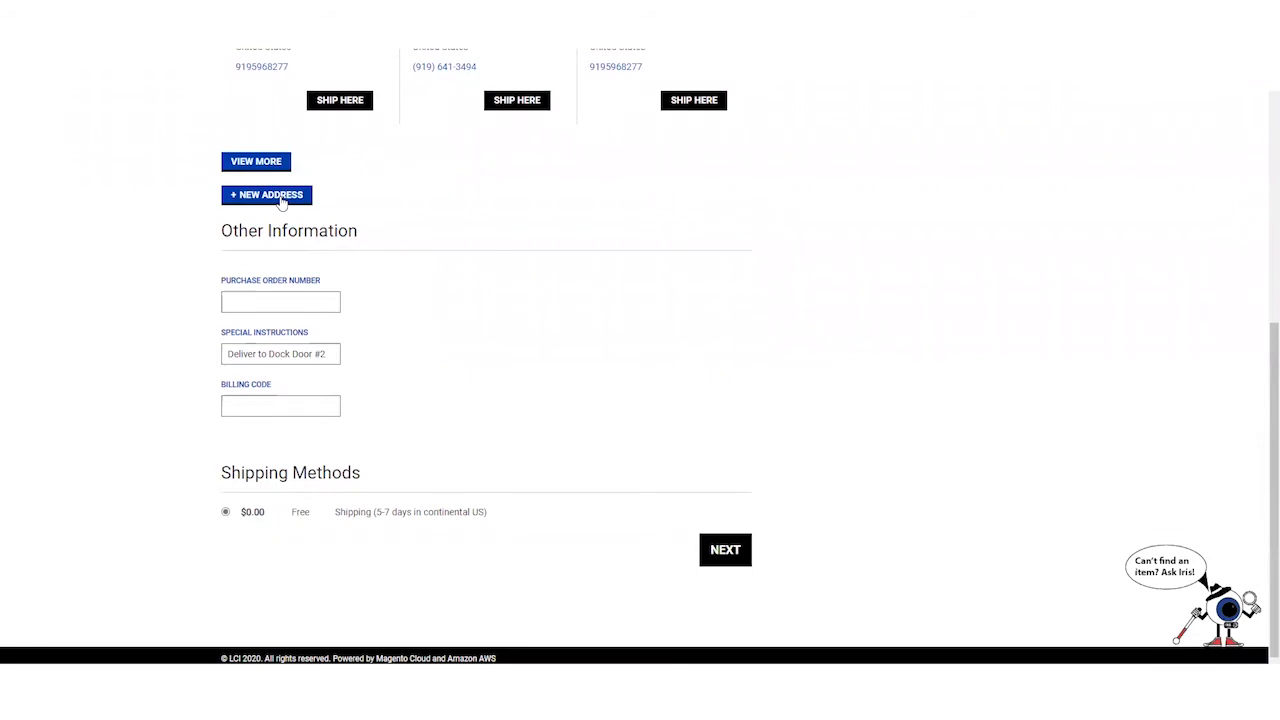
- Go through the purchase order number, special instructions and billing code fields
click(244, 310)
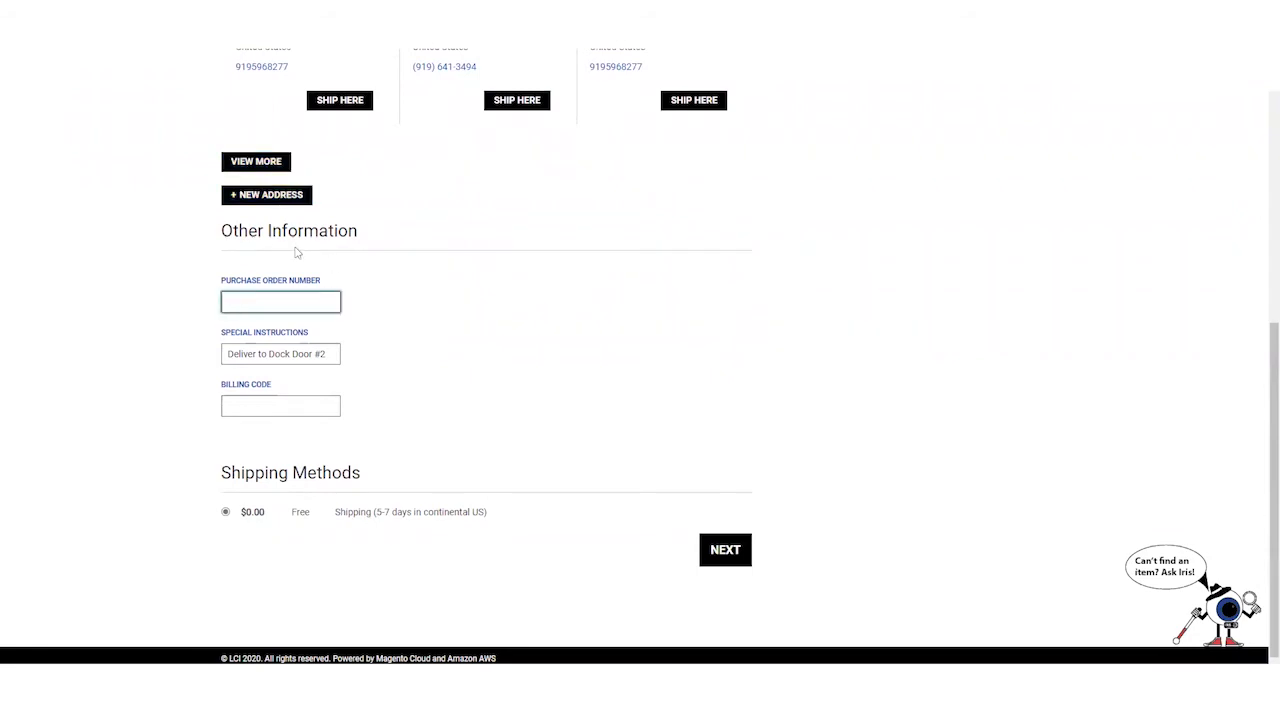
drag(227, 354, 337, 372)
click(253, 402)
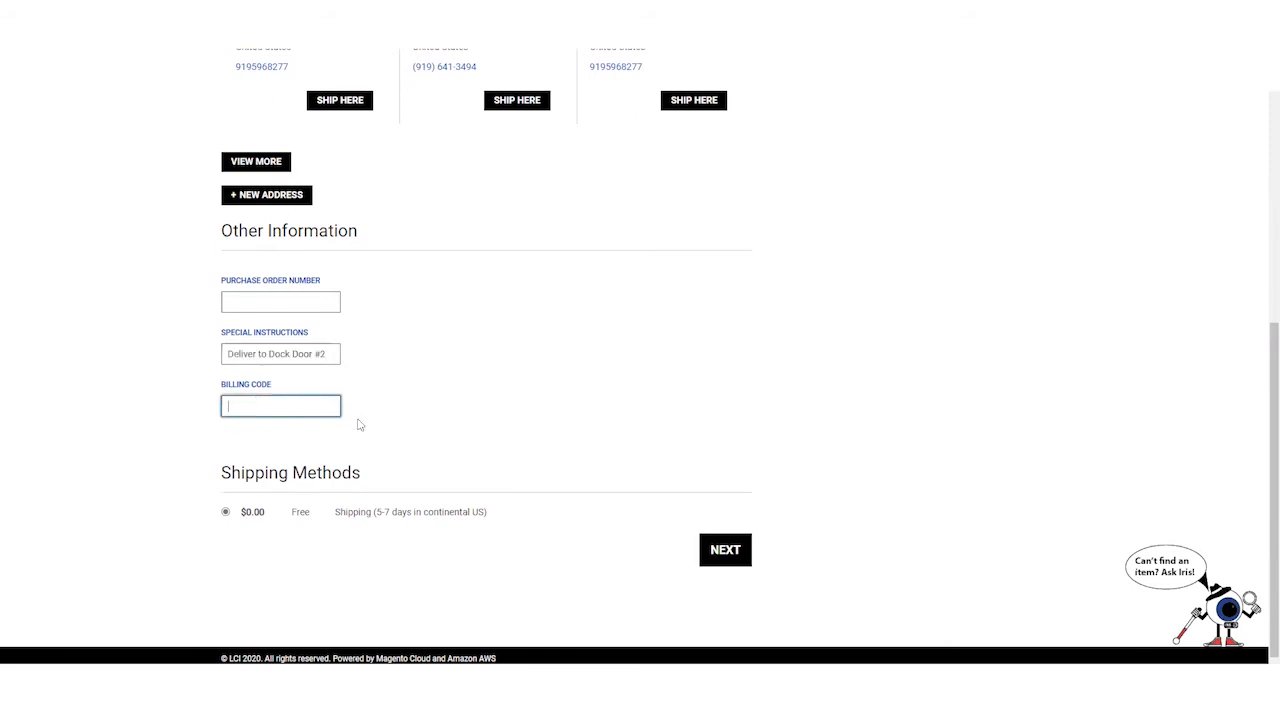
scroll(330, 412, down, 1)
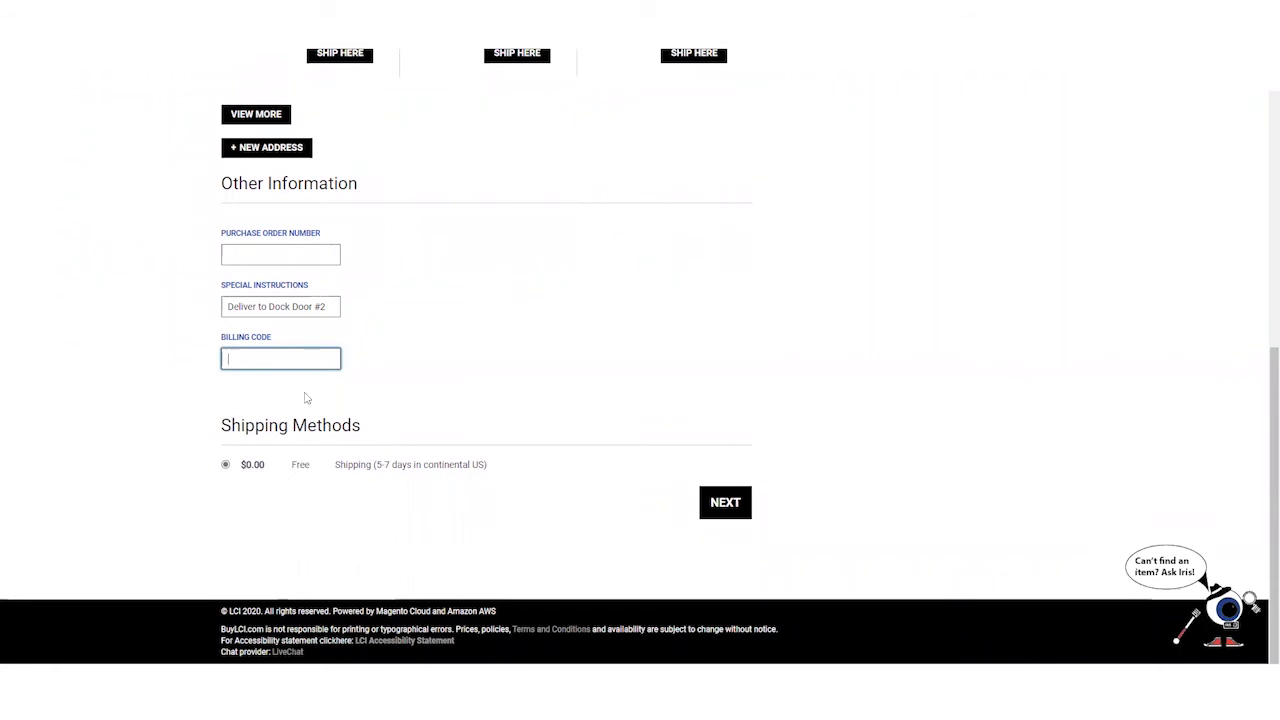
scroll(596, 512, up, 10)
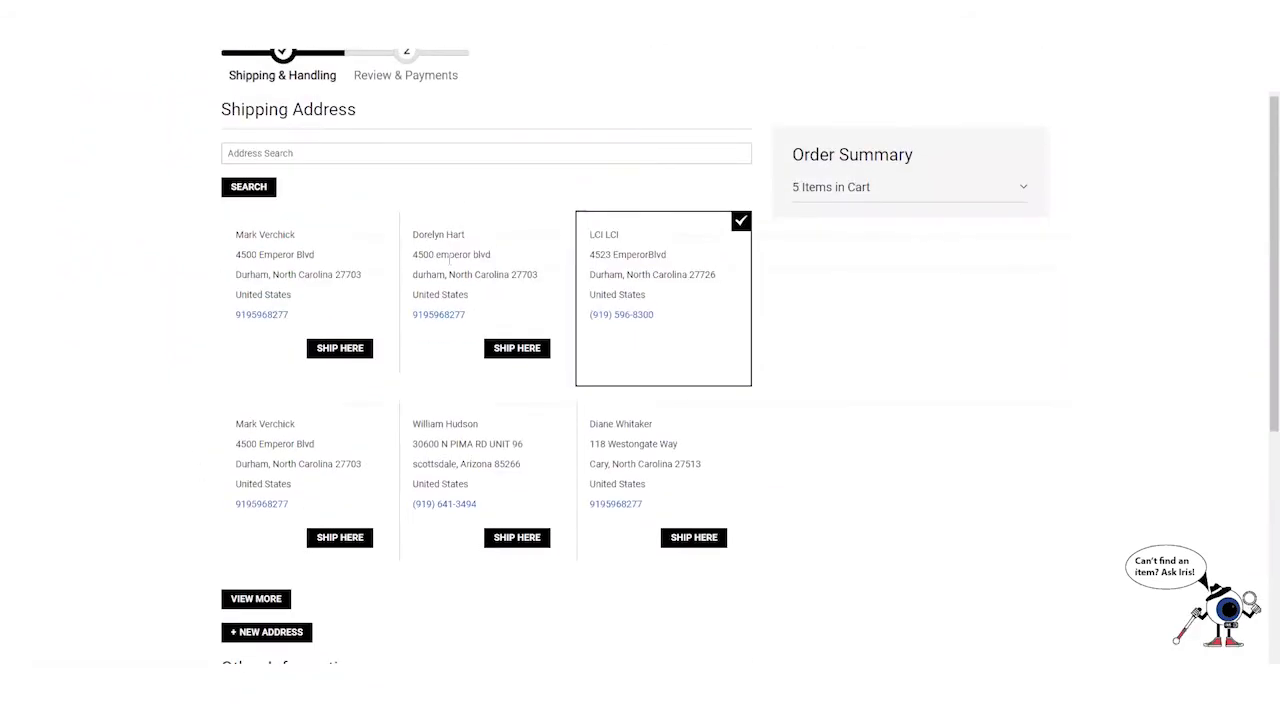
- Expand the Order Summary items and continue to the Review & Payments step
click(945, 262)
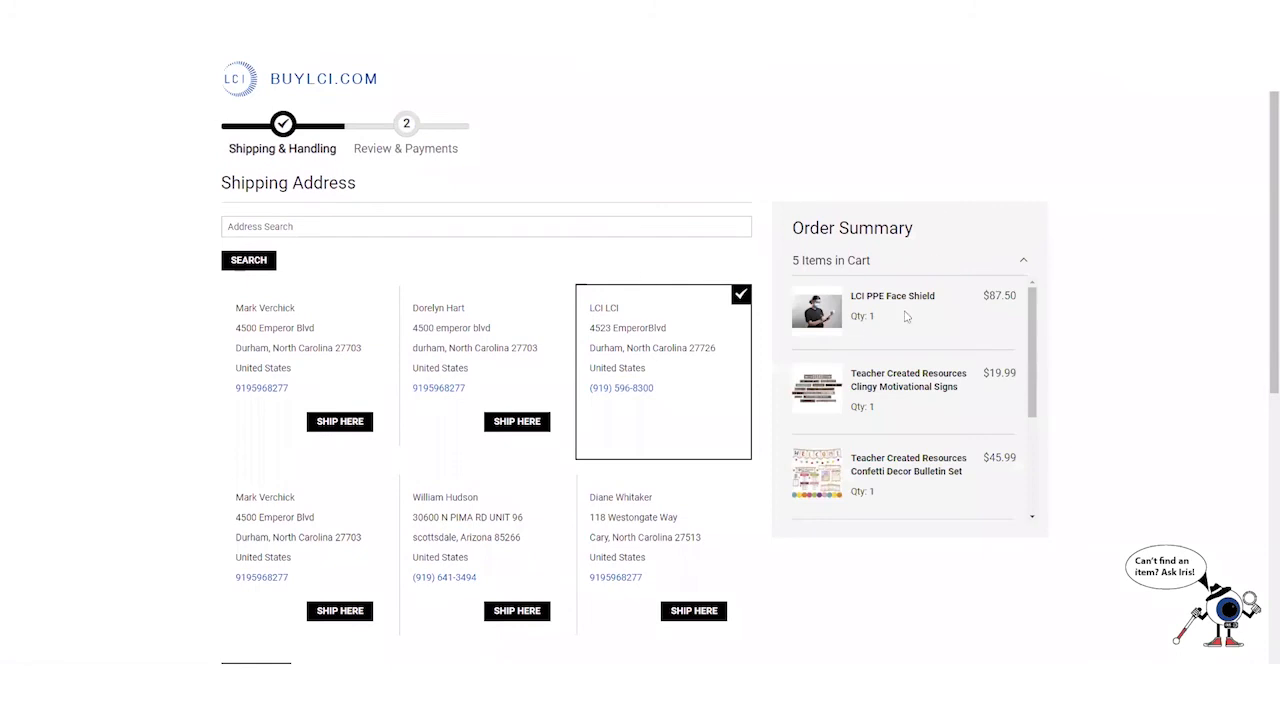
scroll(917, 293, down, 8)
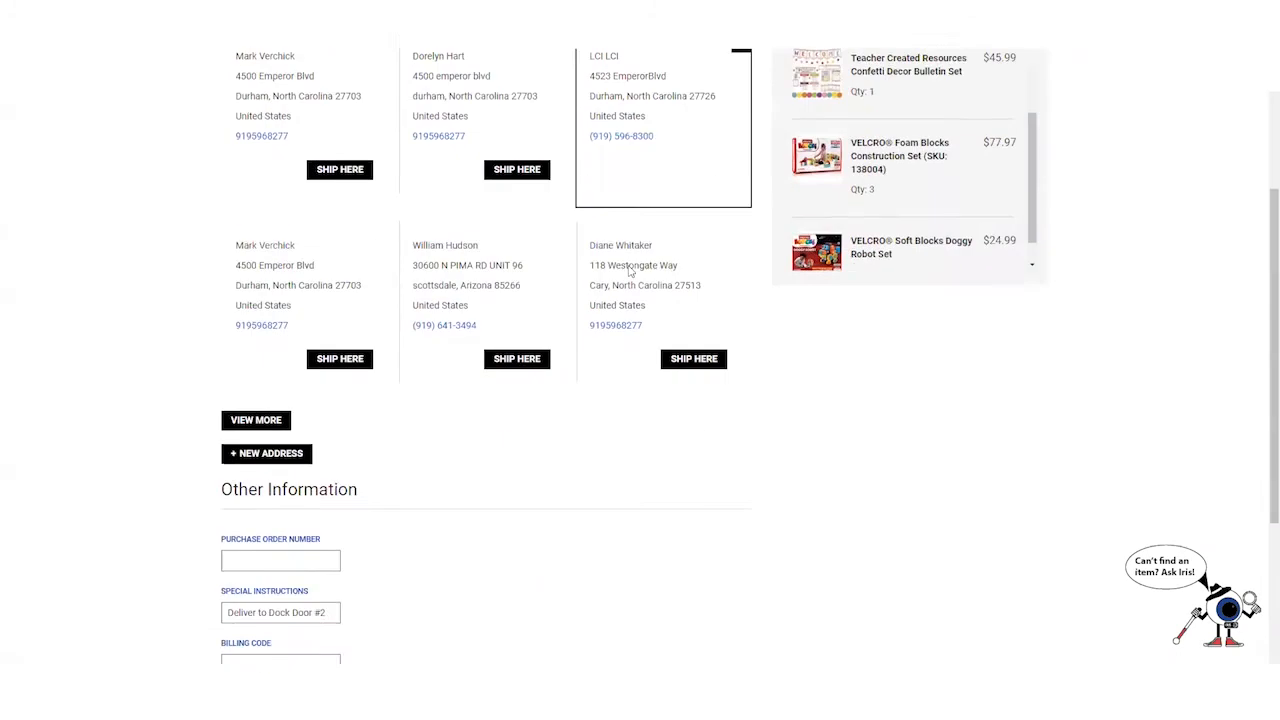
click(718, 500)
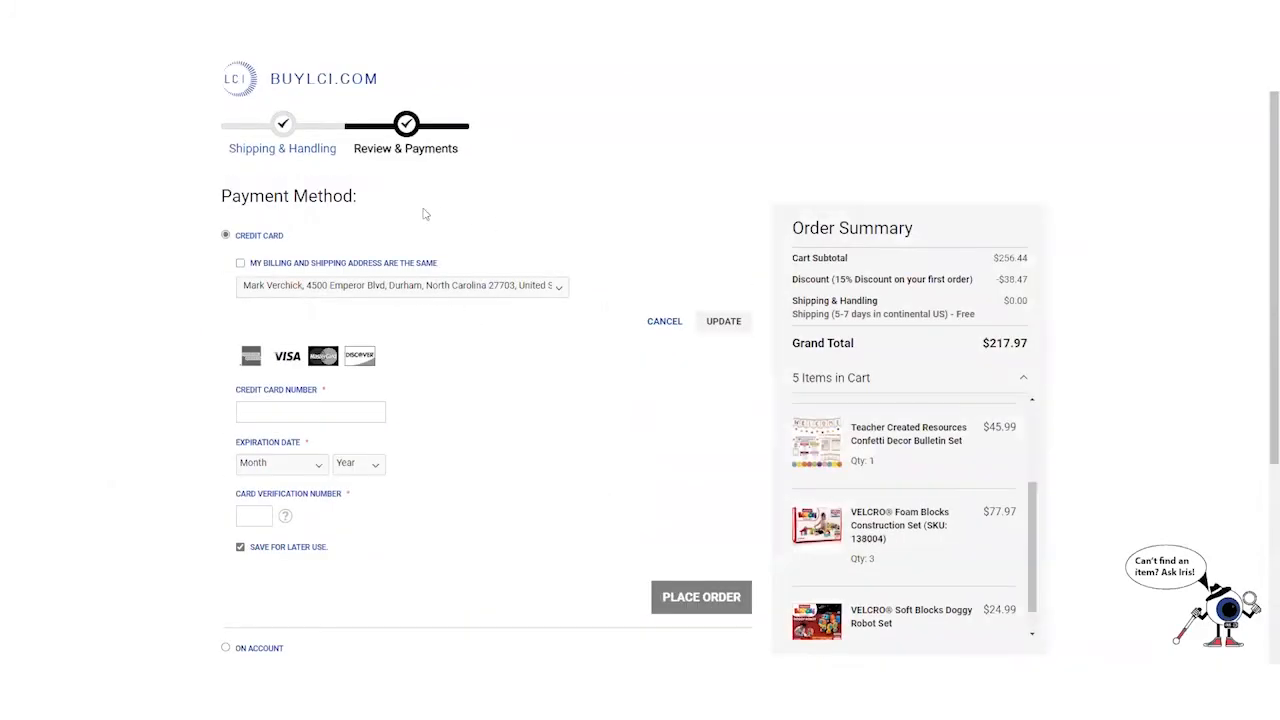
- Make the billing address the same as the shipping address
scroll(772, 418, down, 3)
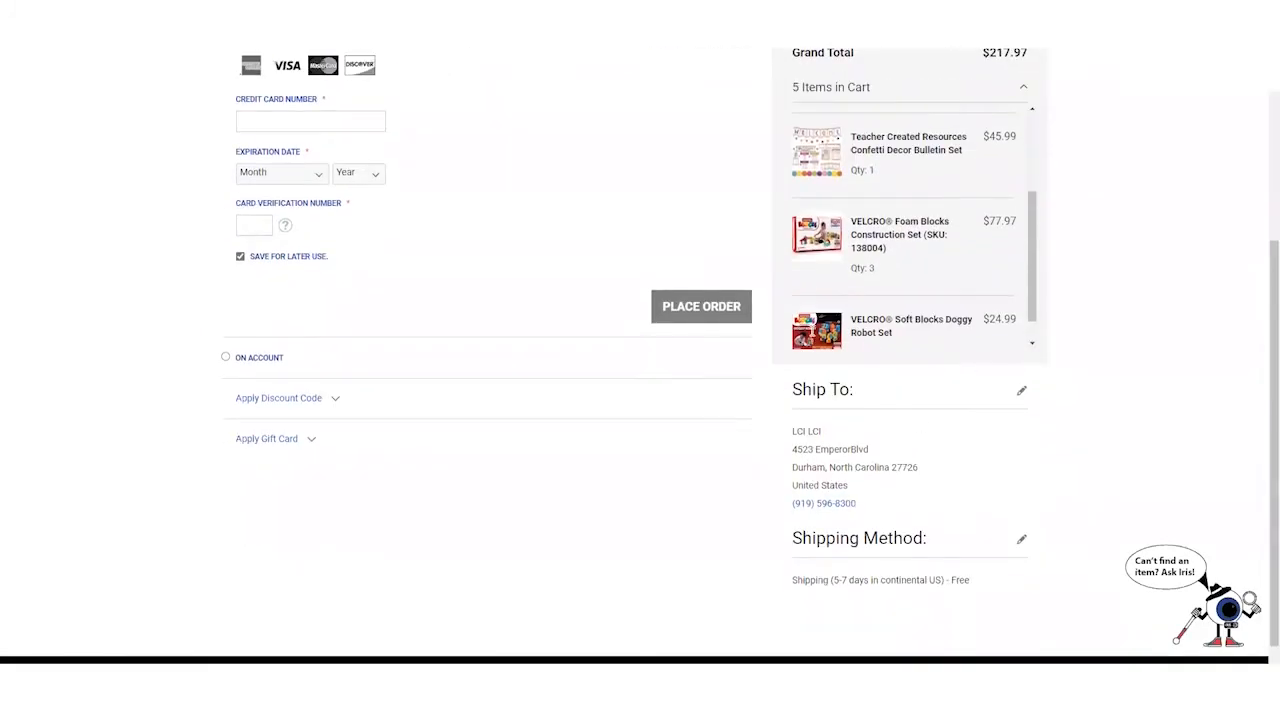
scroll(700, 337, up, 3)
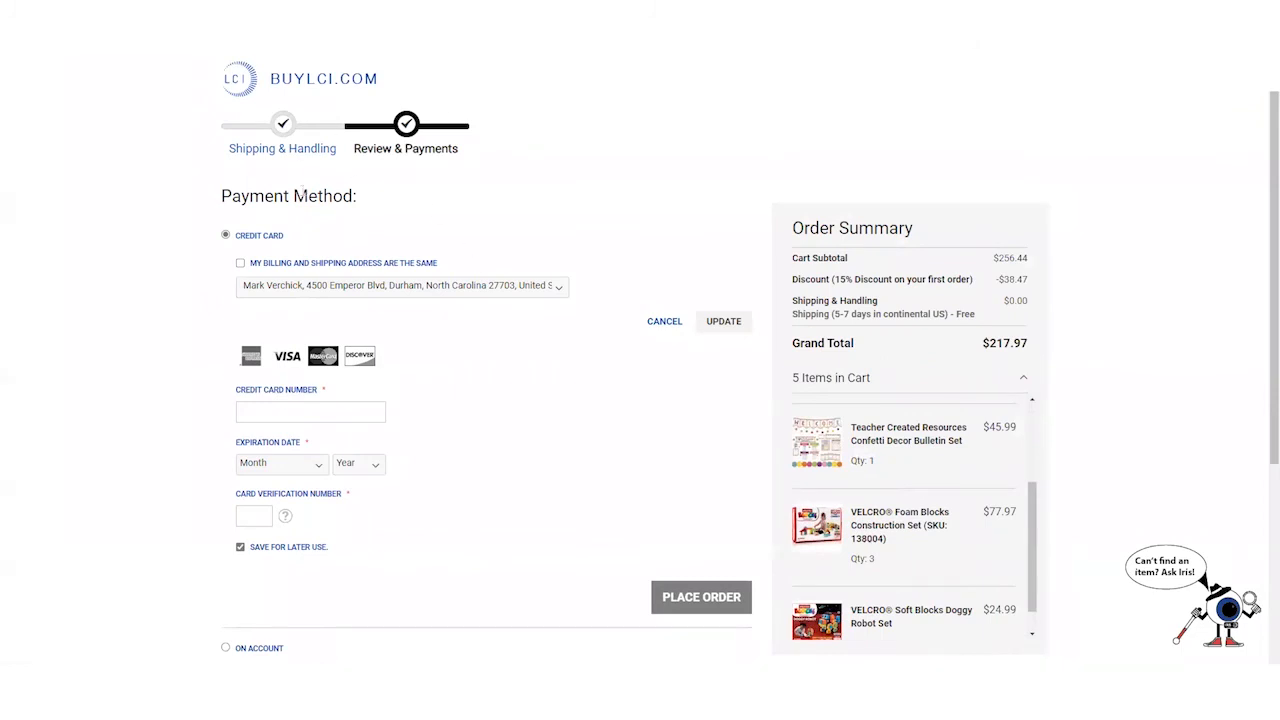
click(300, 287)
click(586, 223)
click(314, 265)
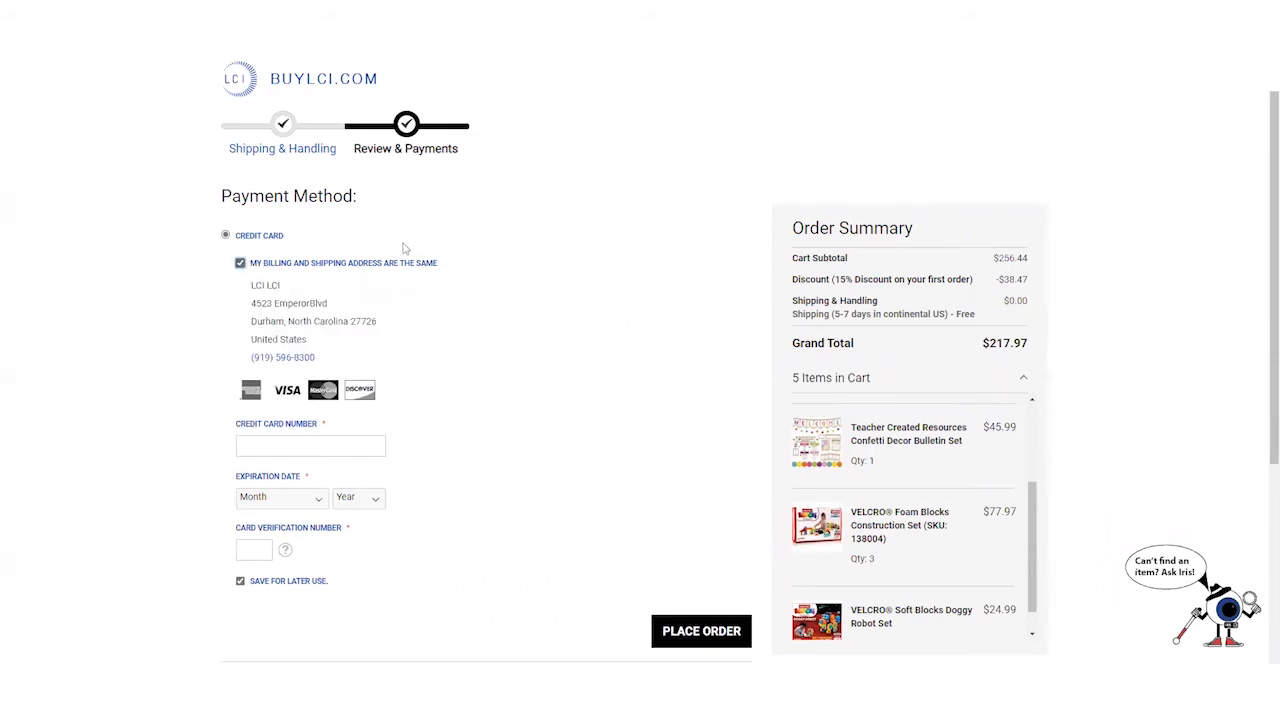
- Start on the credit card number and untick Save for later use
scroll(420, 248, down, 2)
click(270, 251)
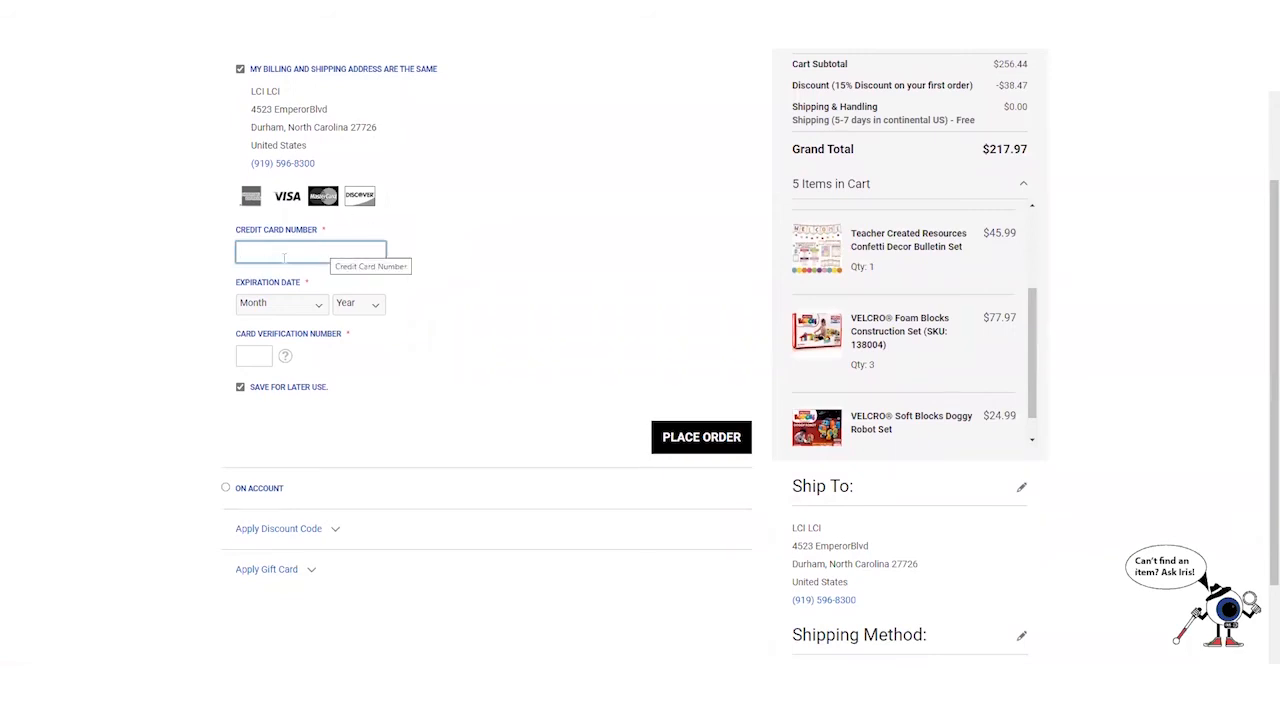
click(241, 394)
click(240, 406)
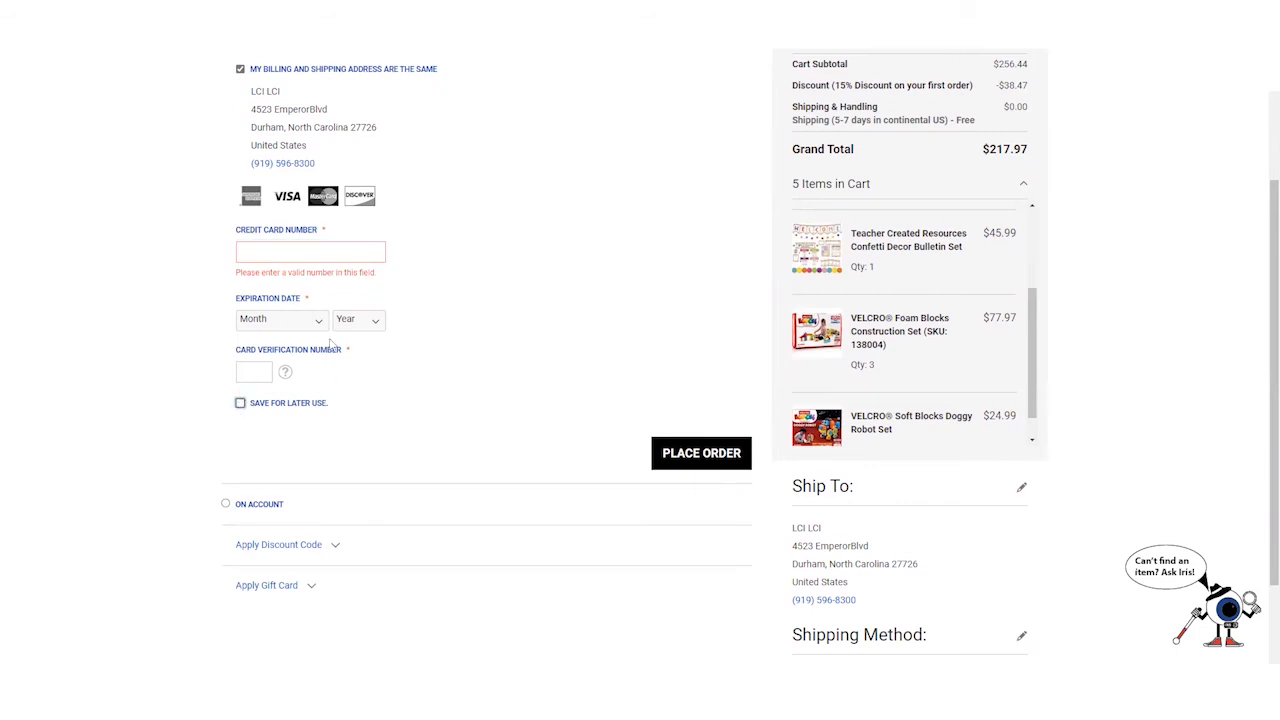
scroll(286, 372, down, 3)
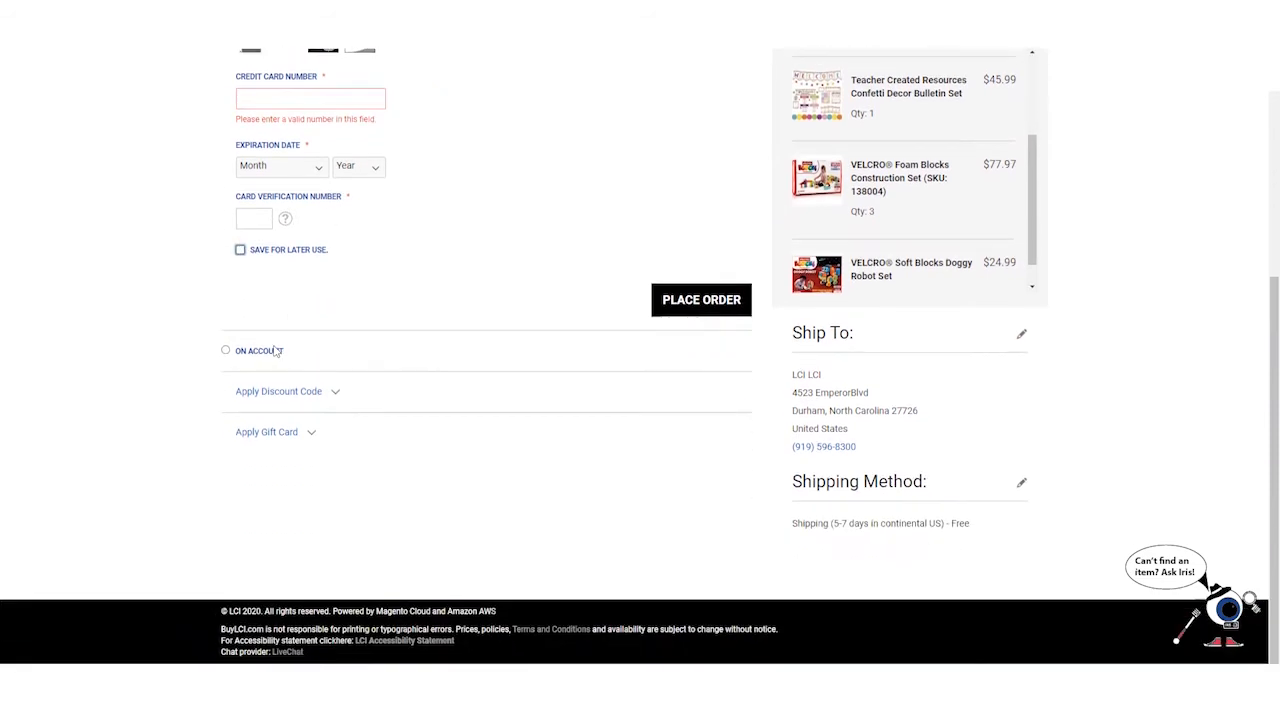
- Try On Account, switch back to Credit Card, and reveal the discount code and gift card fields
click(228, 351)
scroll(266, 351, up, 6)
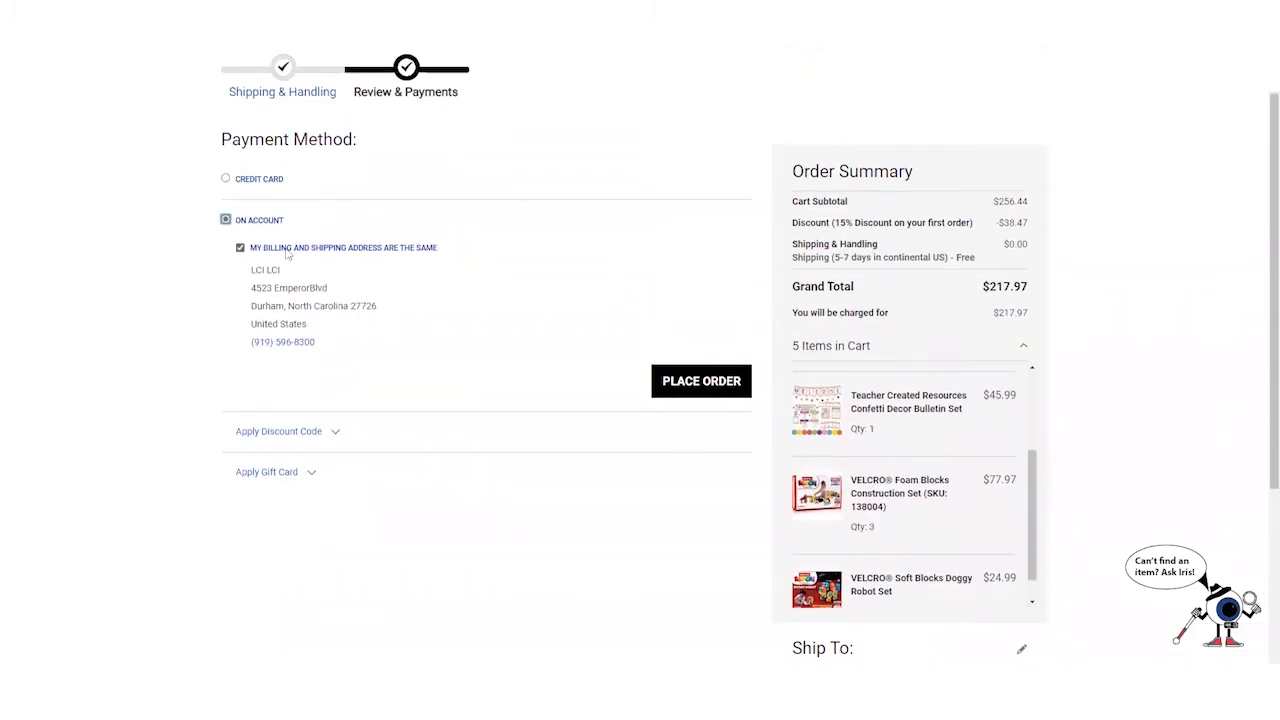
click(226, 179)
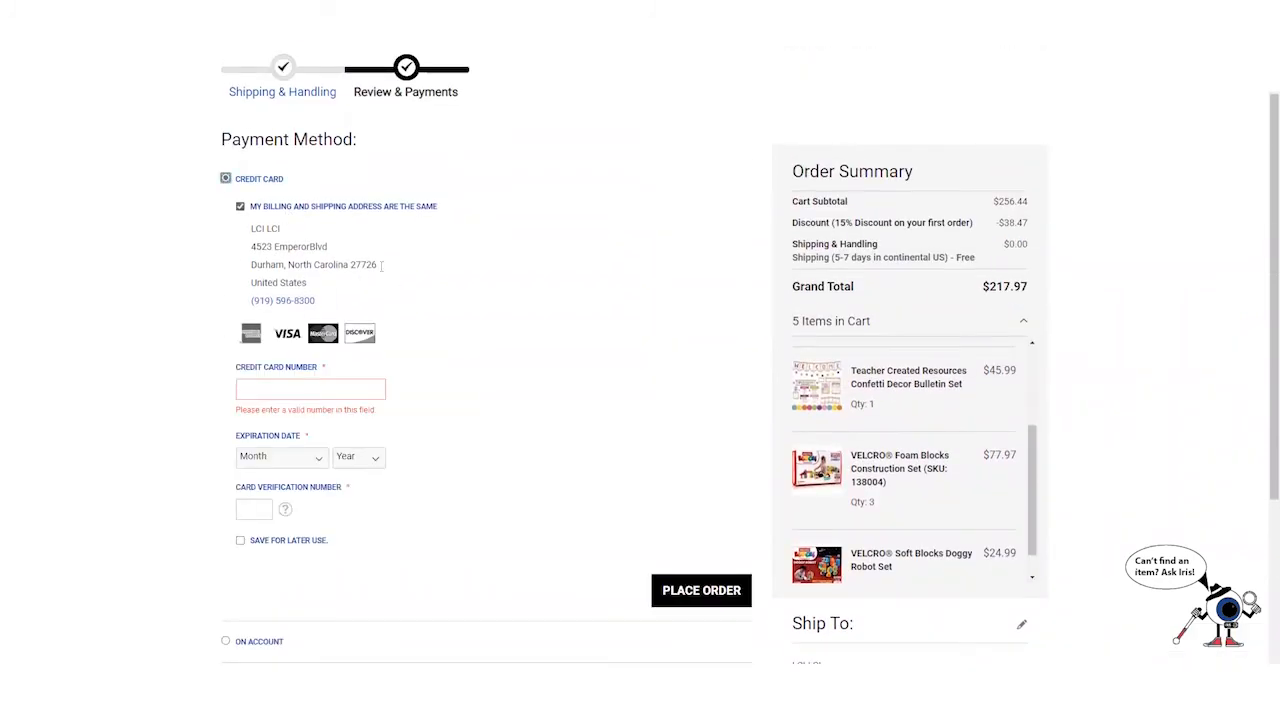
scroll(394, 283, down, 5)
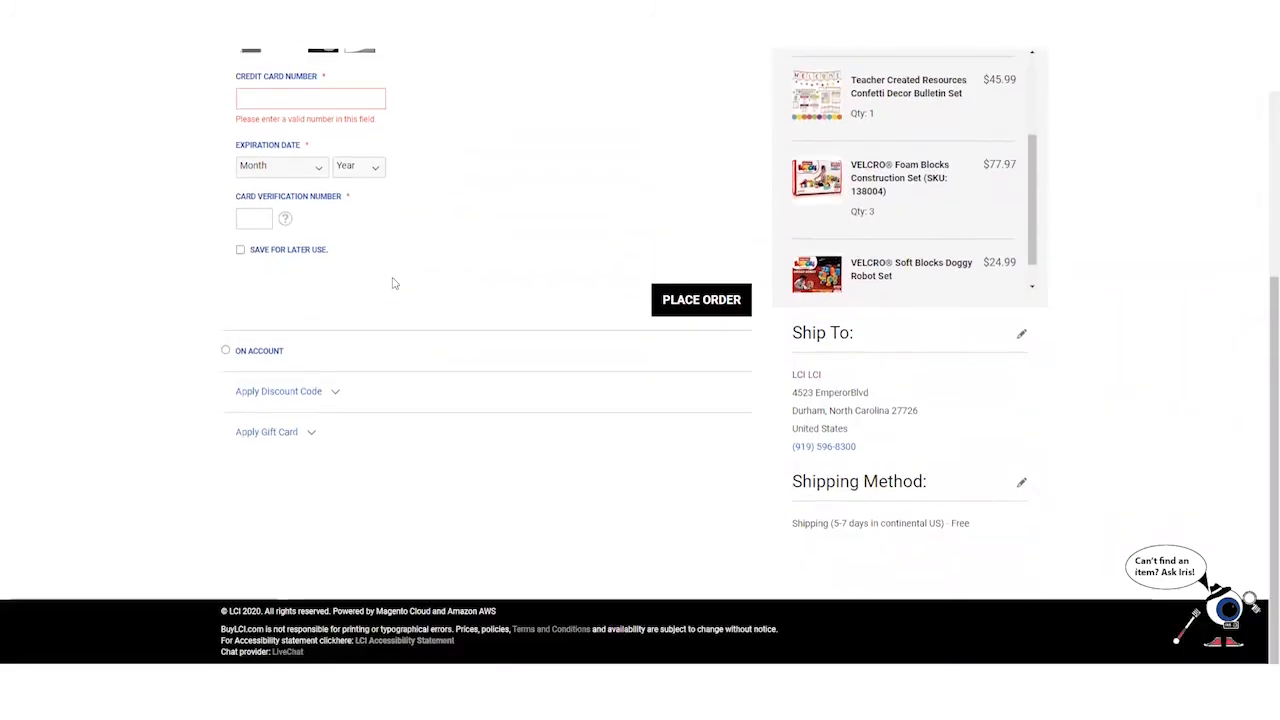
click(312, 392)
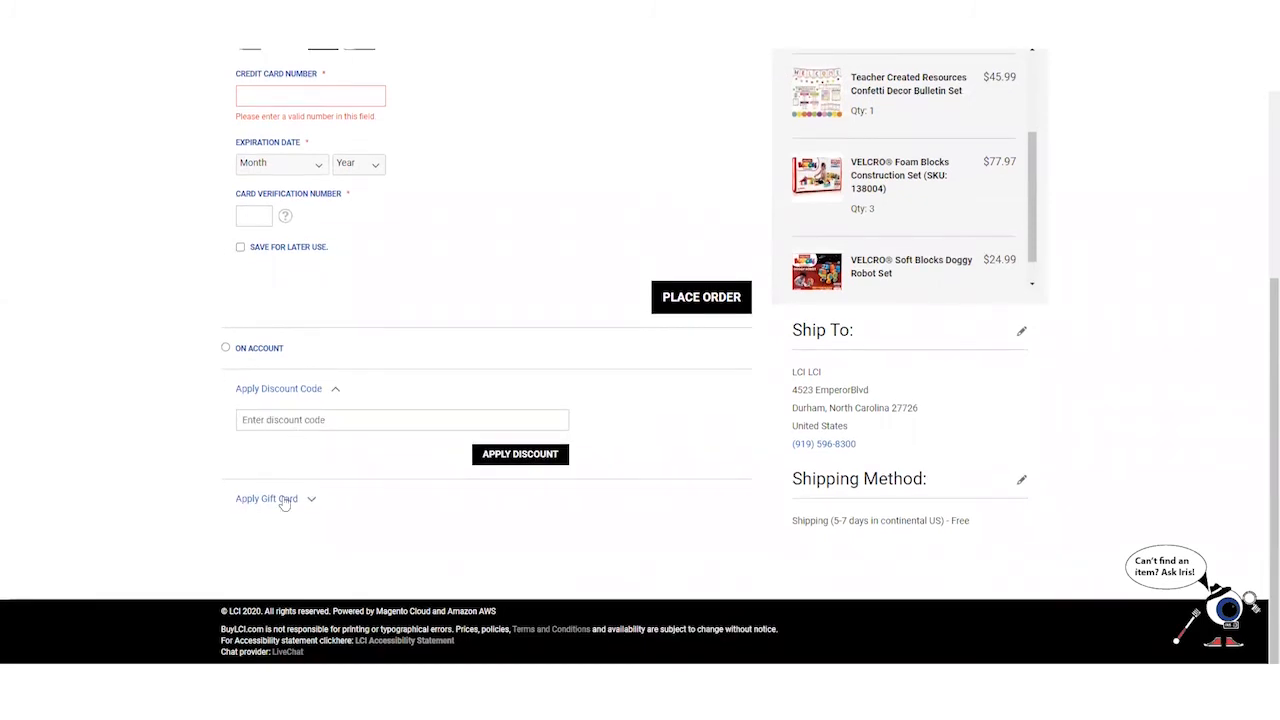
click(284, 500)
scroll(711, 357, up, 4)
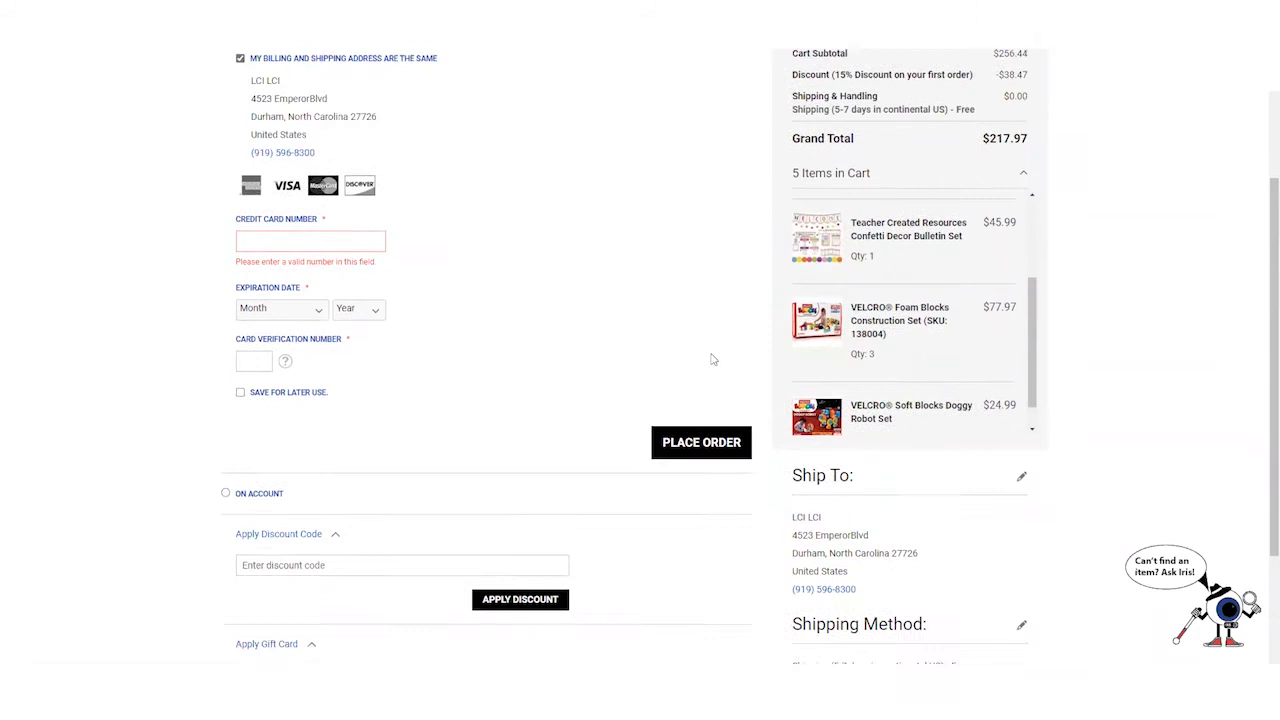
scroll(510, 328, down, 2)
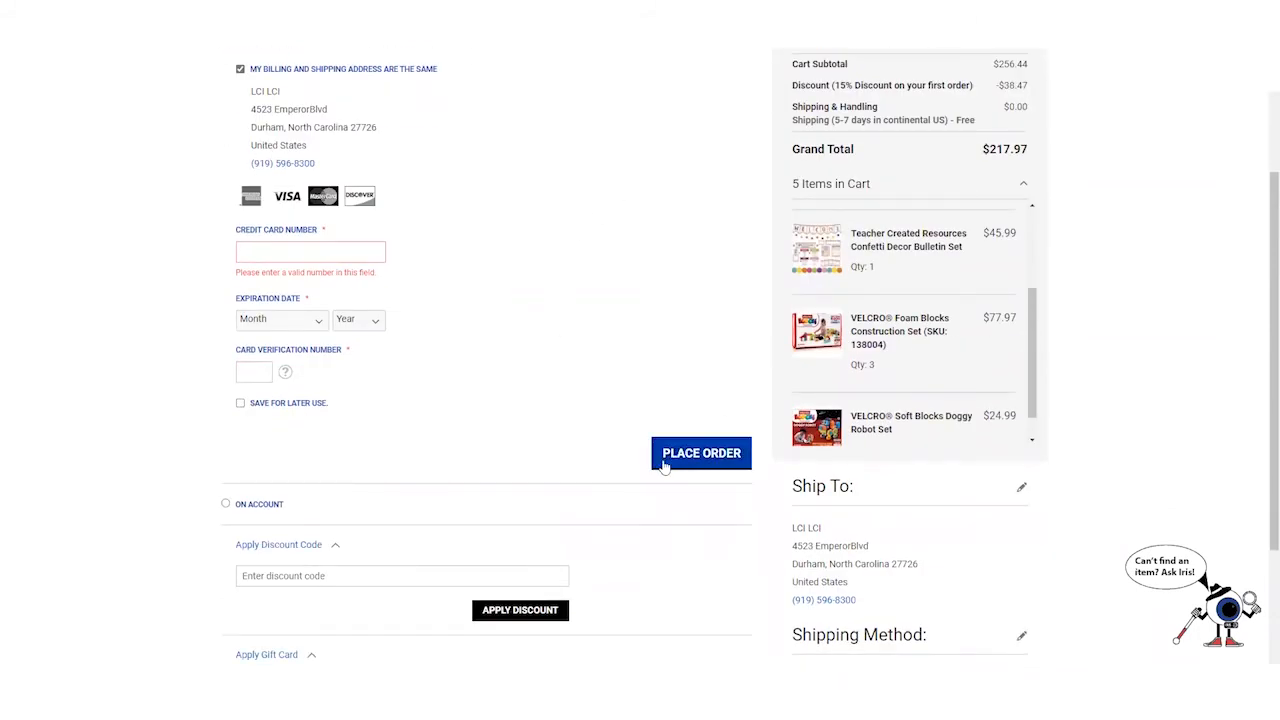
scroll(703, 251, up, 2)
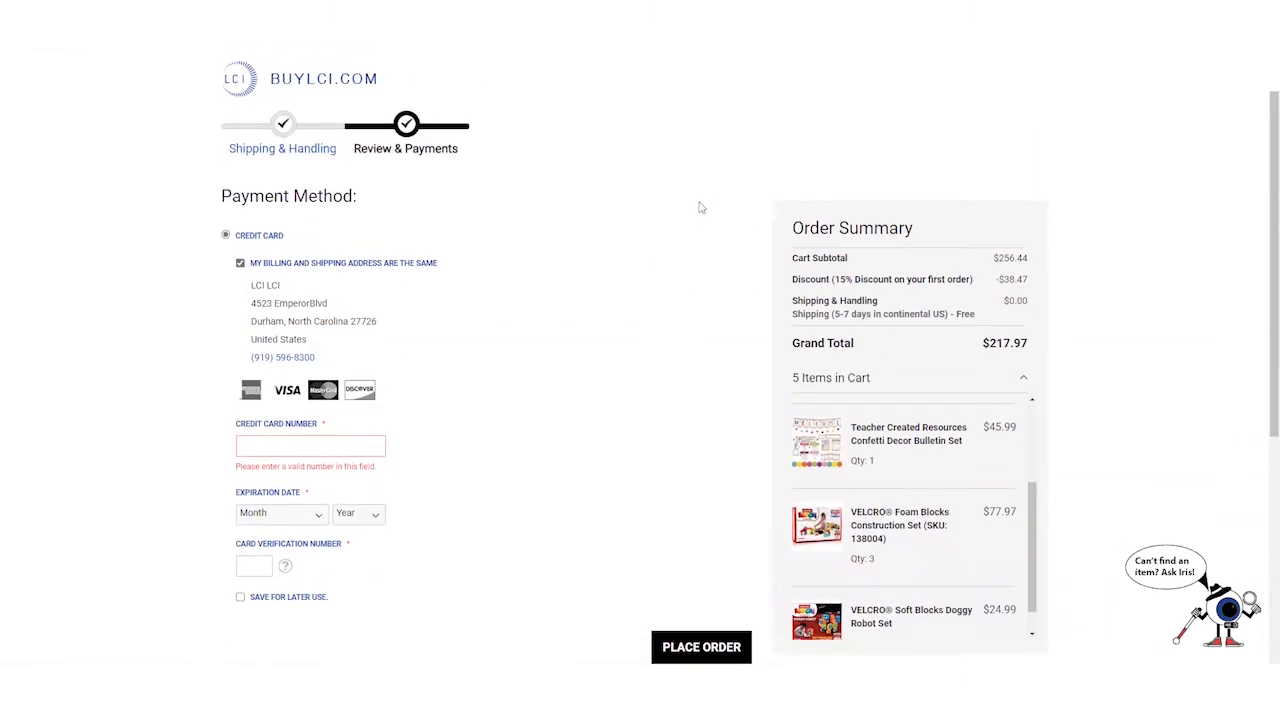
- Clear all five items from the shopping cart and confirm, leaving the cart at $0.00
click(276, 146)
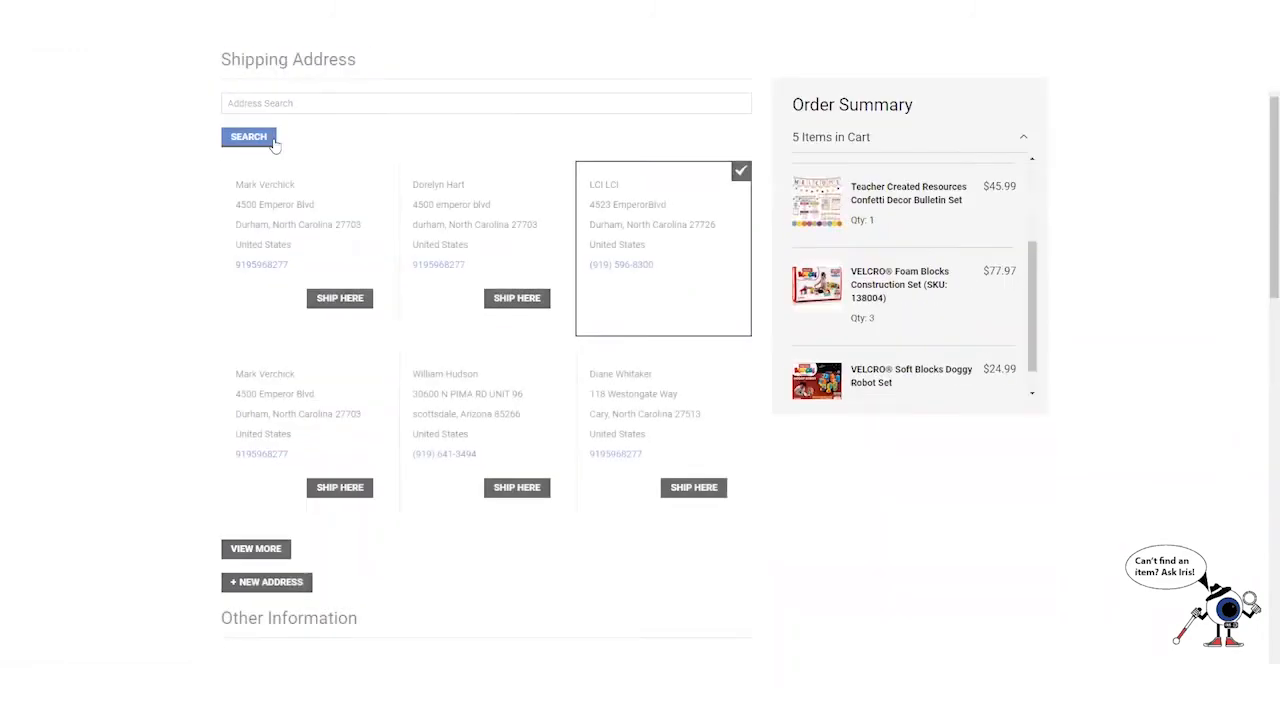
click(285, 86)
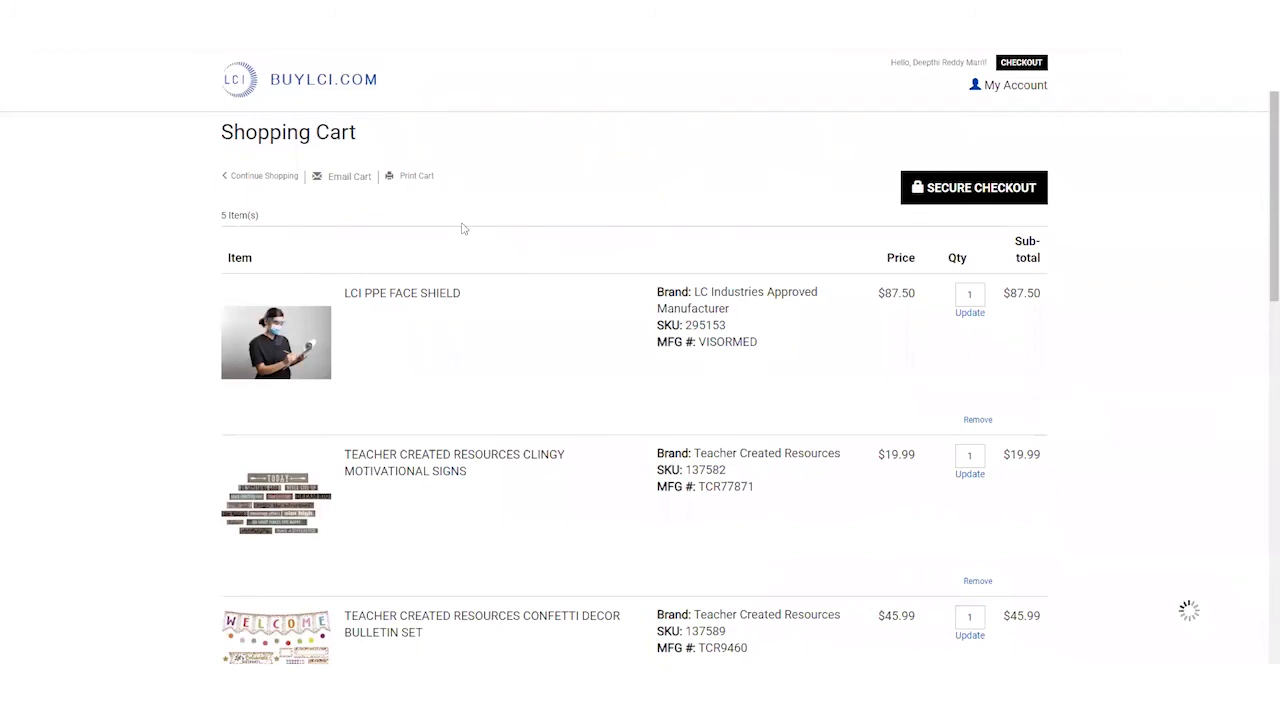
scroll(430, 170, down, 5)
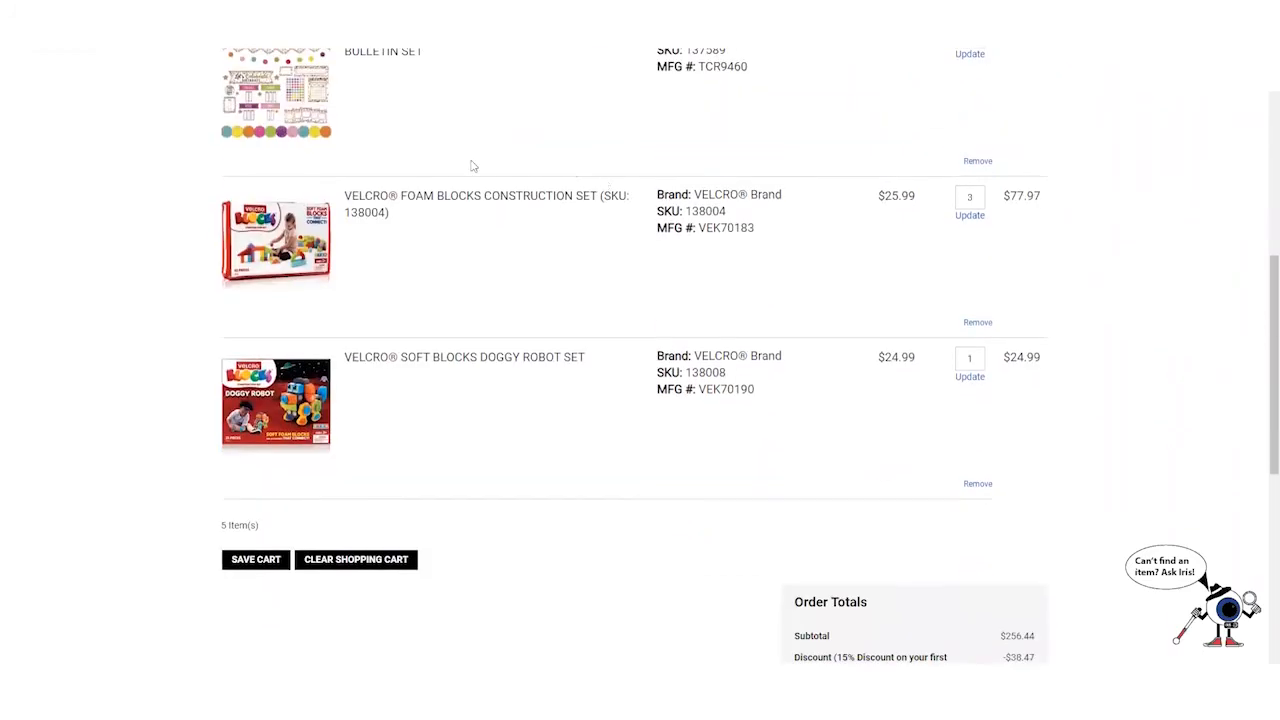
scroll(473, 166, down, 2)
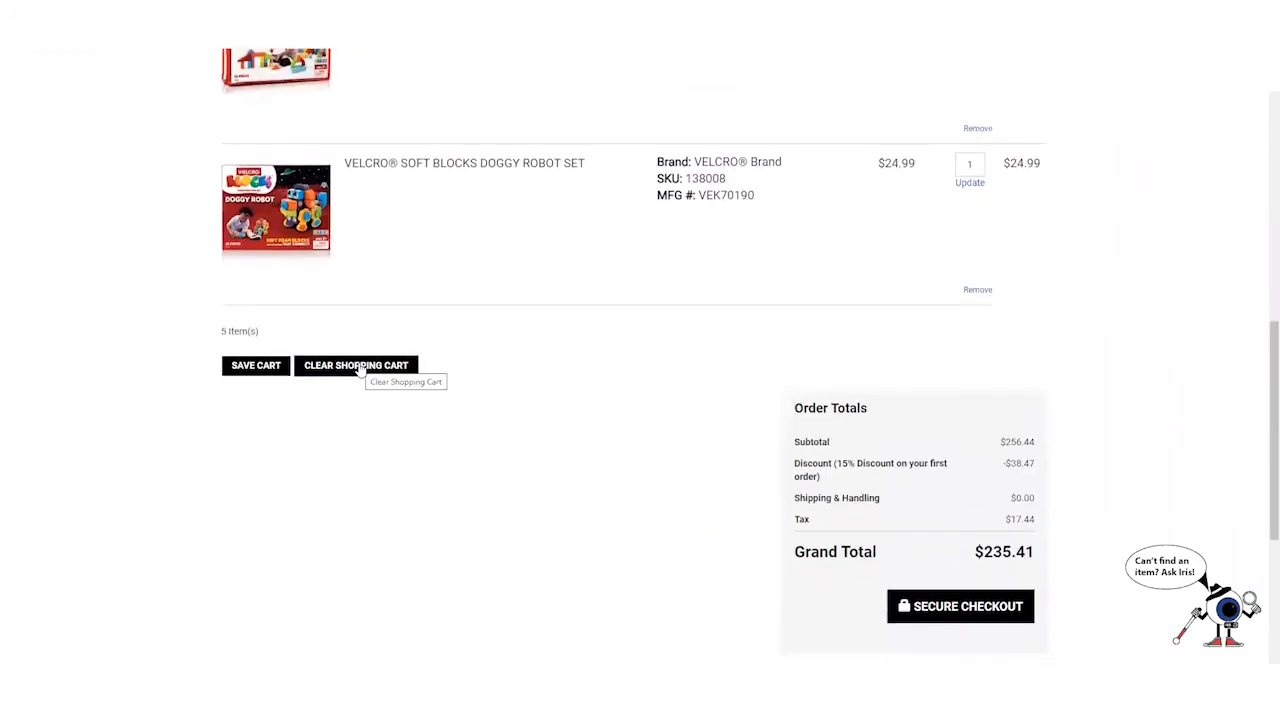
click(360, 366)
click(594, 165)
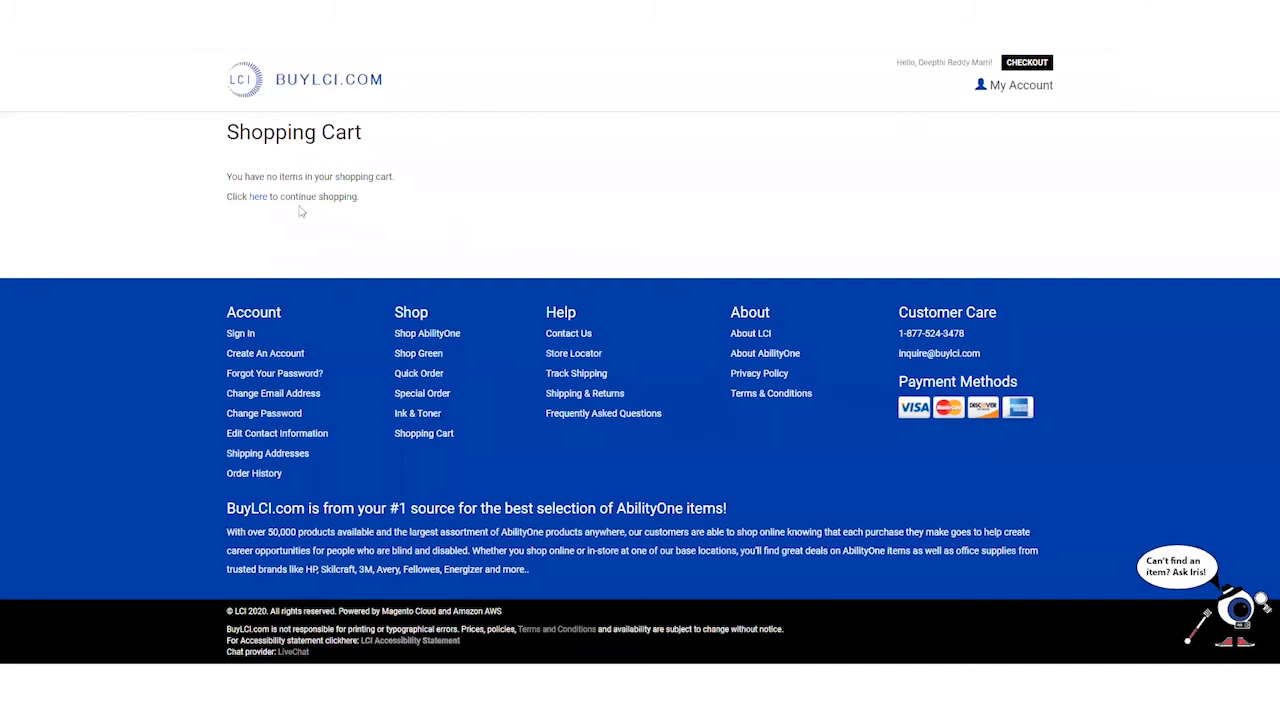
mouse_move(984, 87)
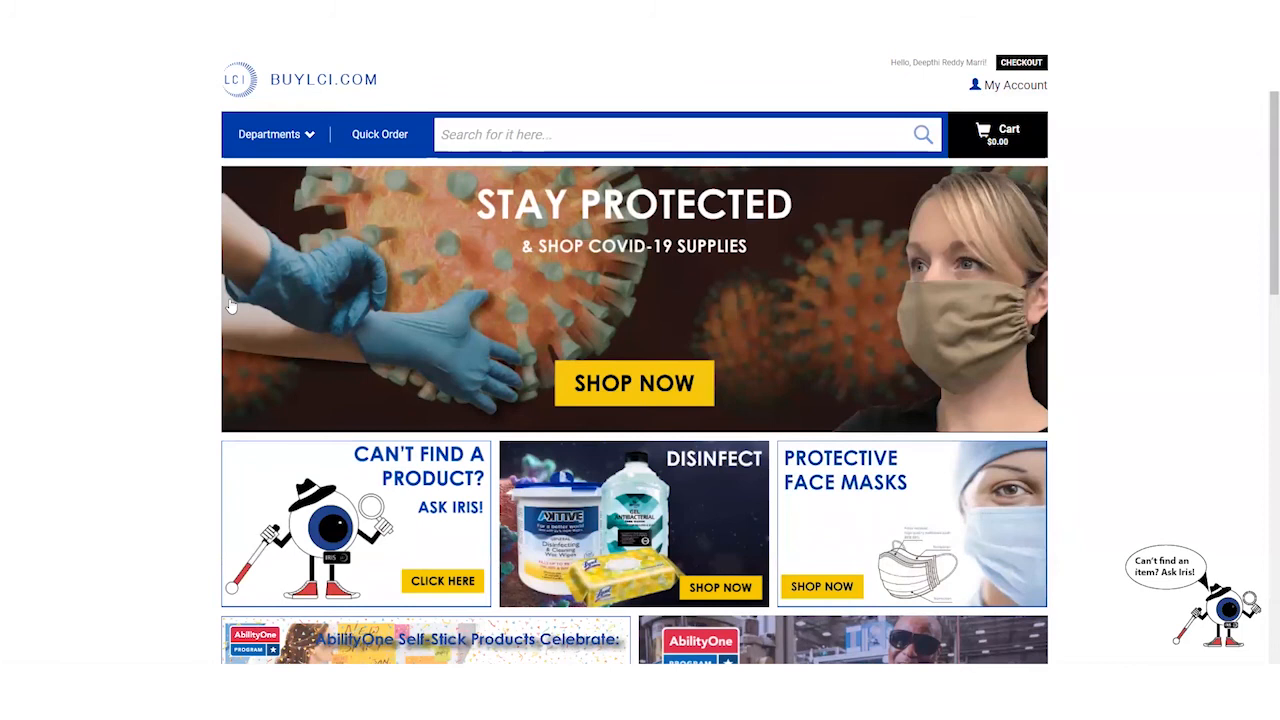
- Search the store for 'pen', listing 1,446 products led by the SKILCRAFT Pen
scroll(230, 306, down, 1)
scroll(230, 306, up, 1)
click(537, 136)
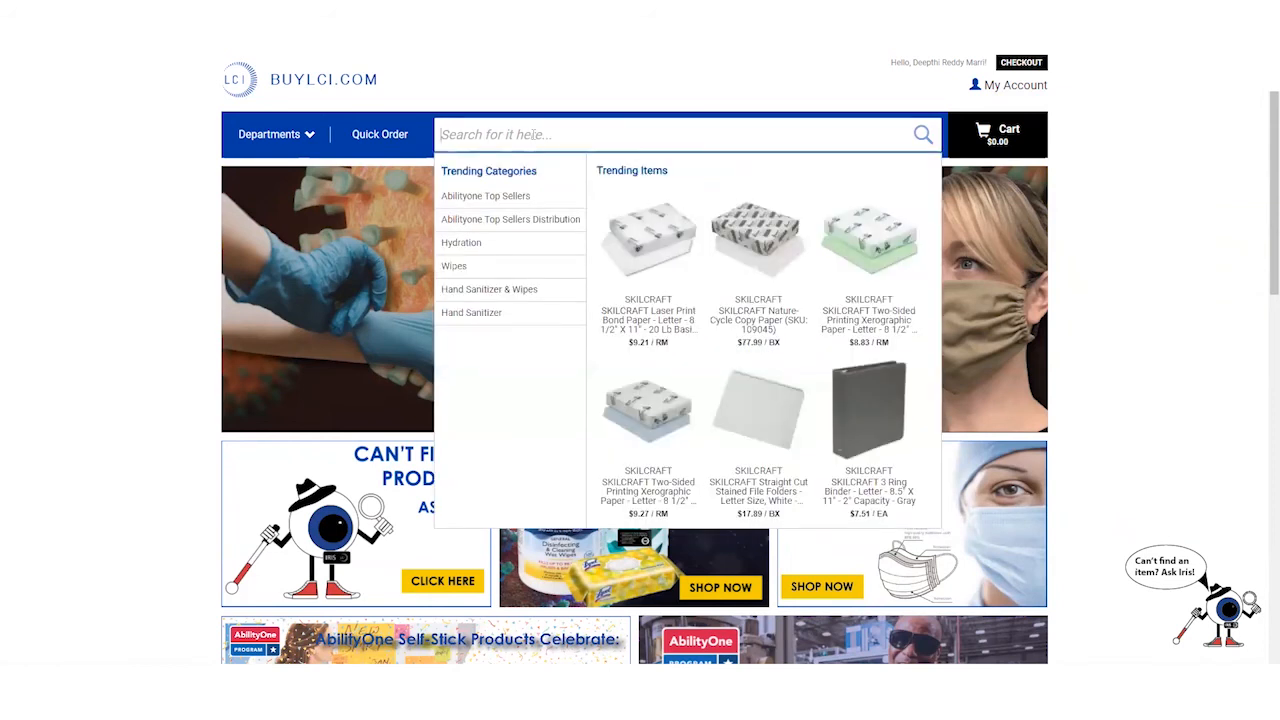
text(pen)
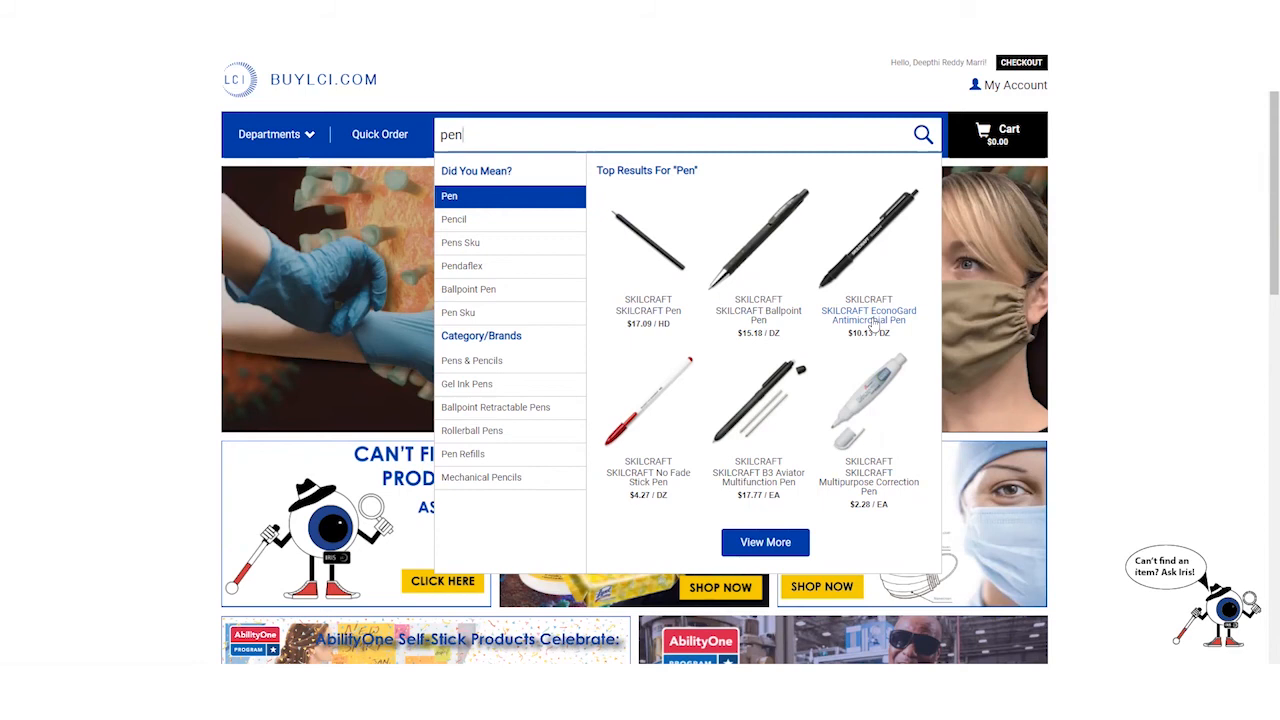
click(774, 541)
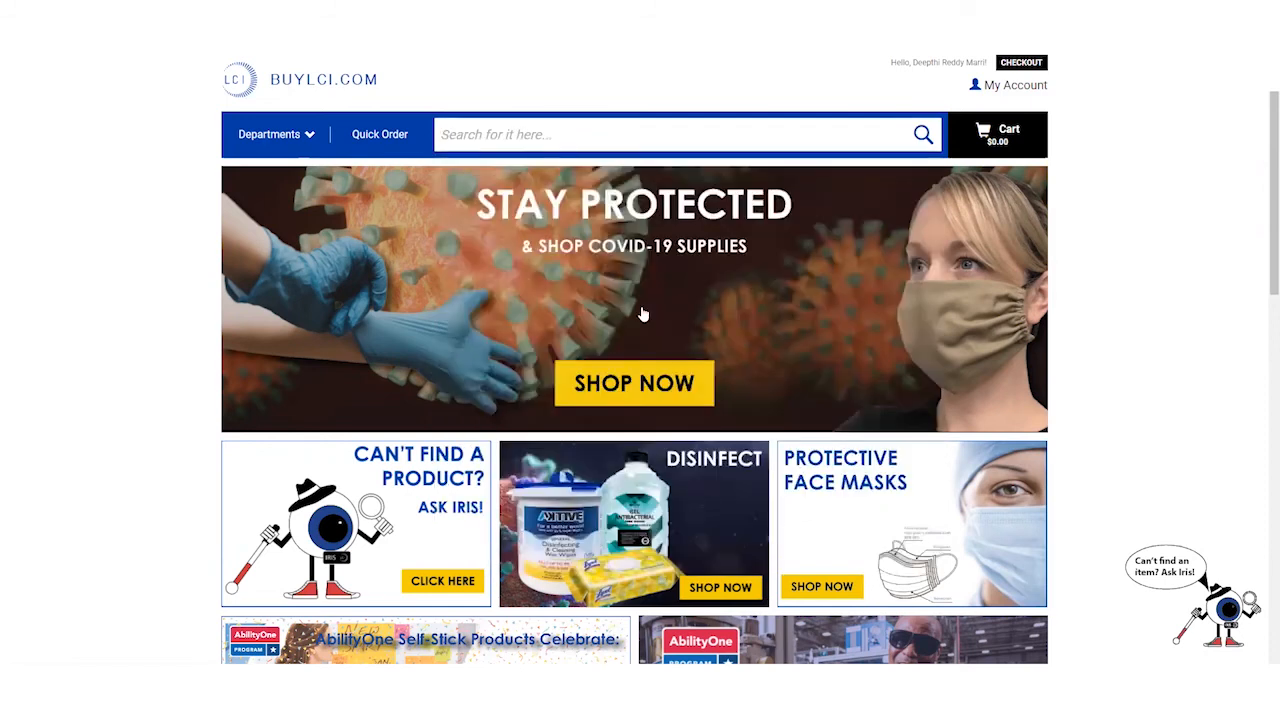
click(534, 131)
text(pen)
key(Return)
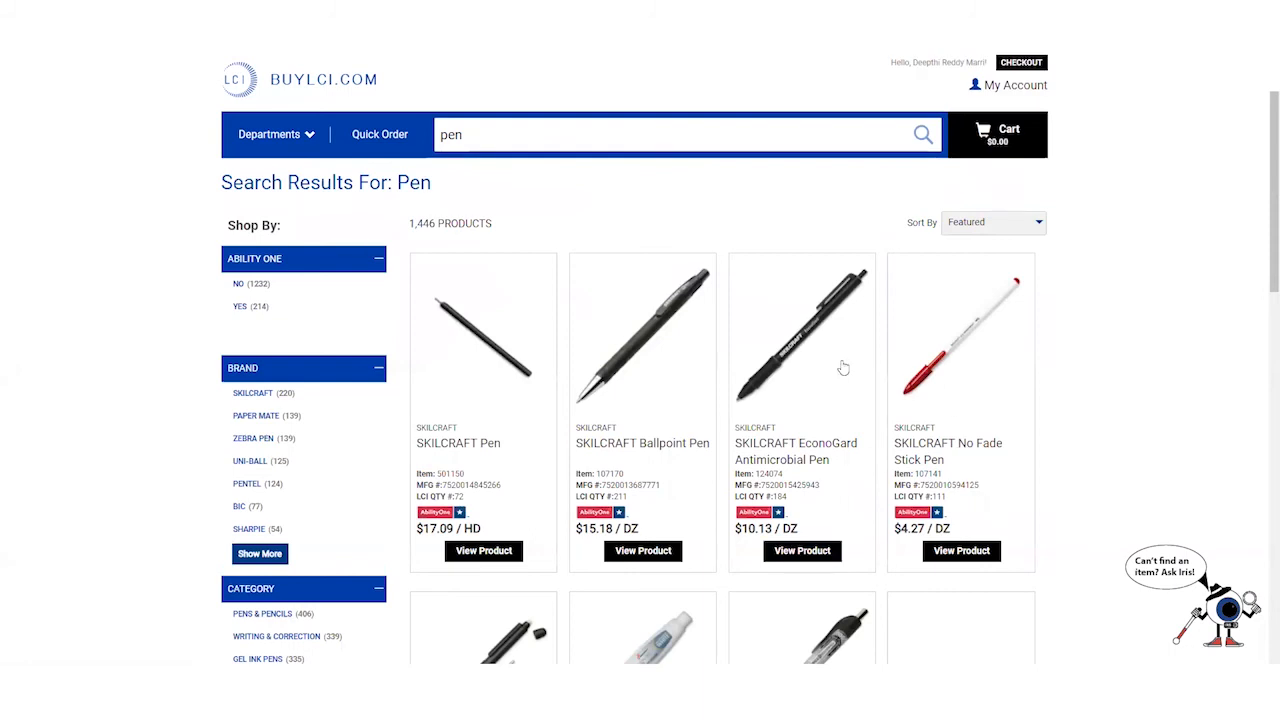
scroll(541, 354, down, 3)
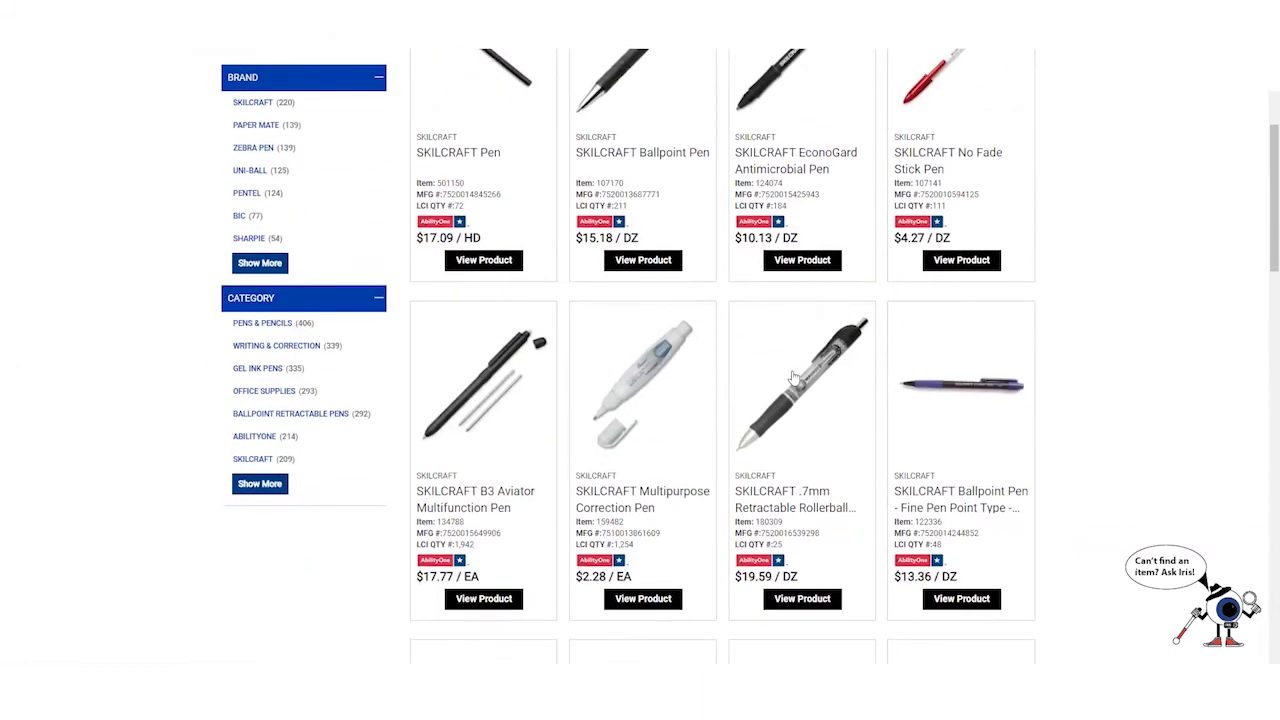
scroll(368, 140, up, 2)
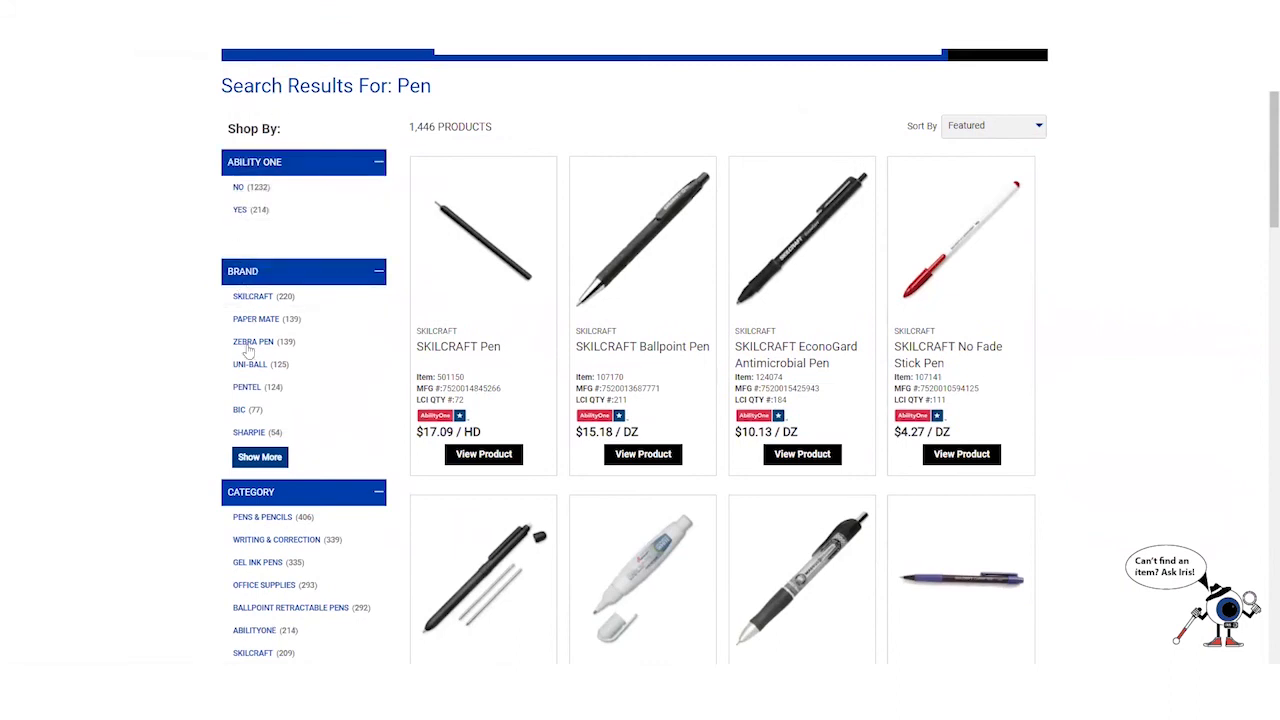
scroll(280, 494, down, 3)
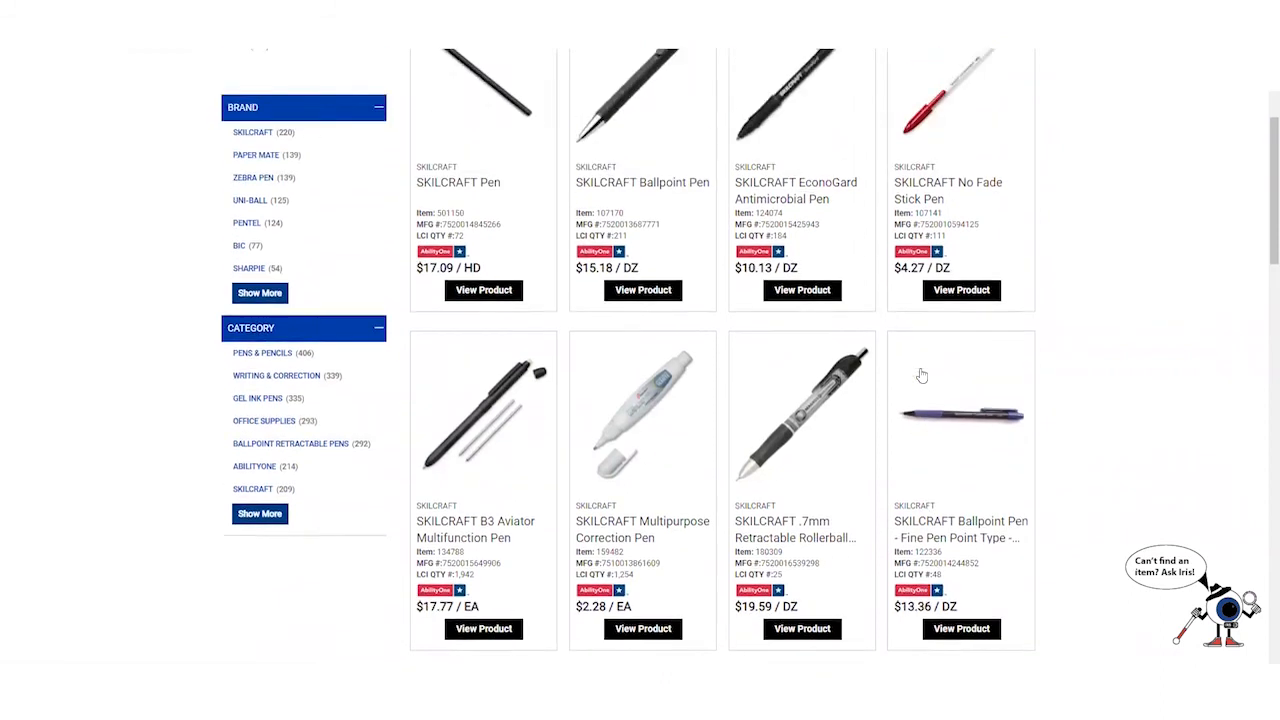
scroll(920, 372, up, 4)
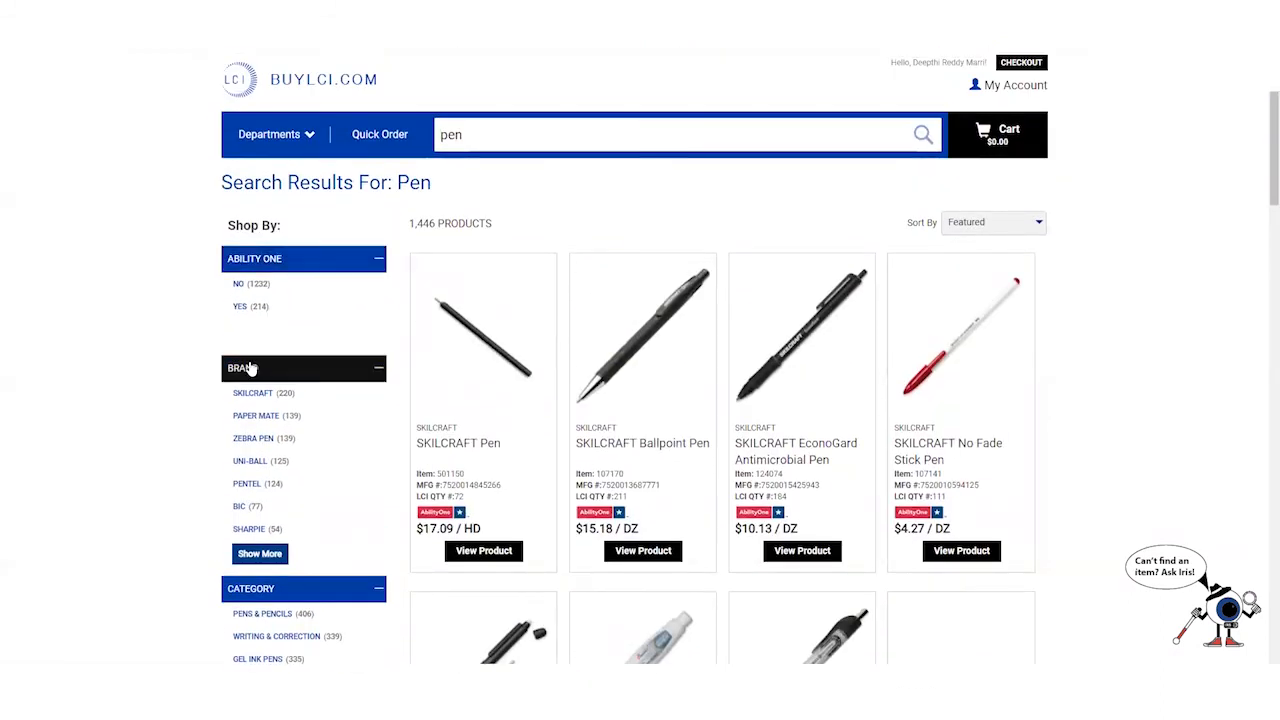
scroll(260, 370, down, 3)
scroll(1094, 380, down, 6)
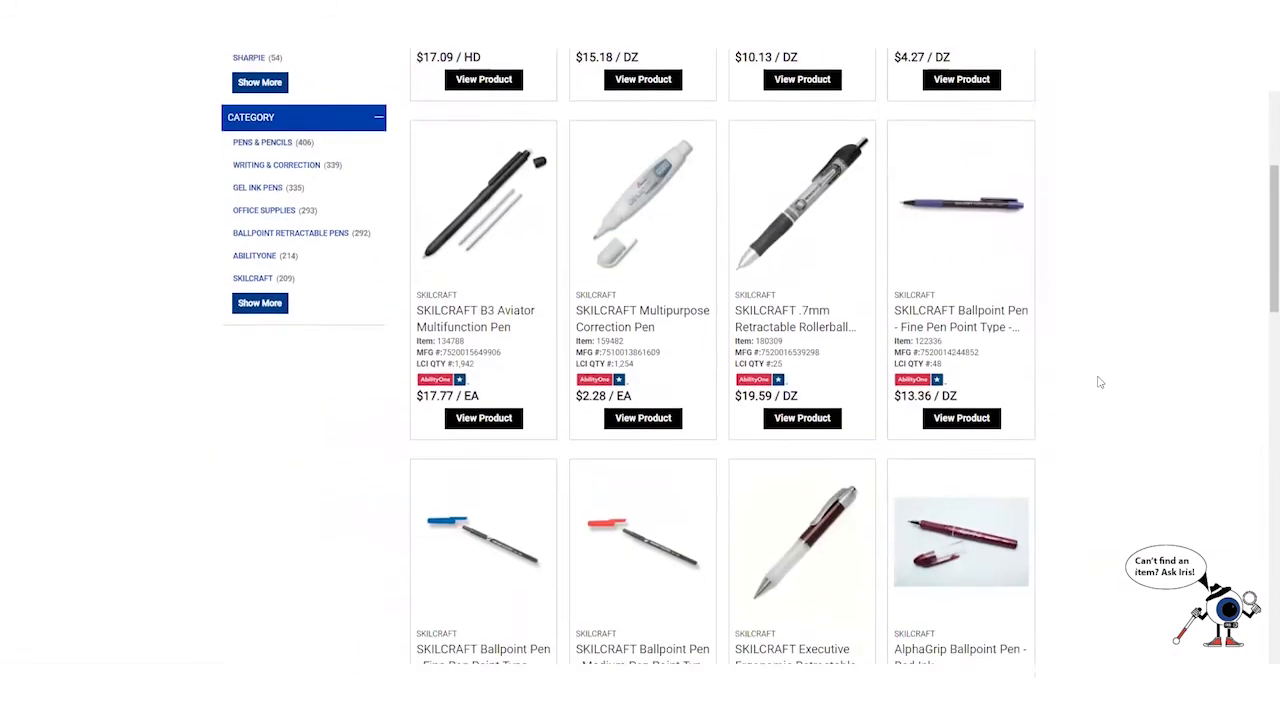
scroll(710, 215, down, 12)
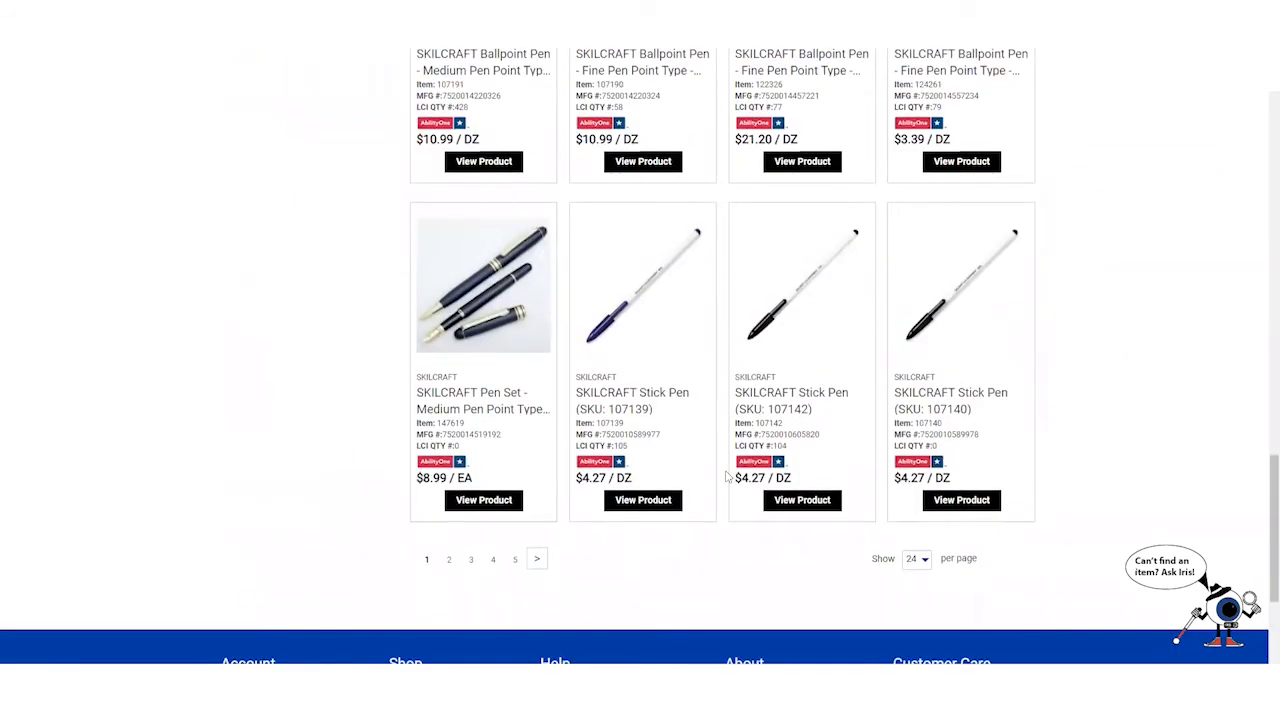
scroll(727, 477, up, 18)
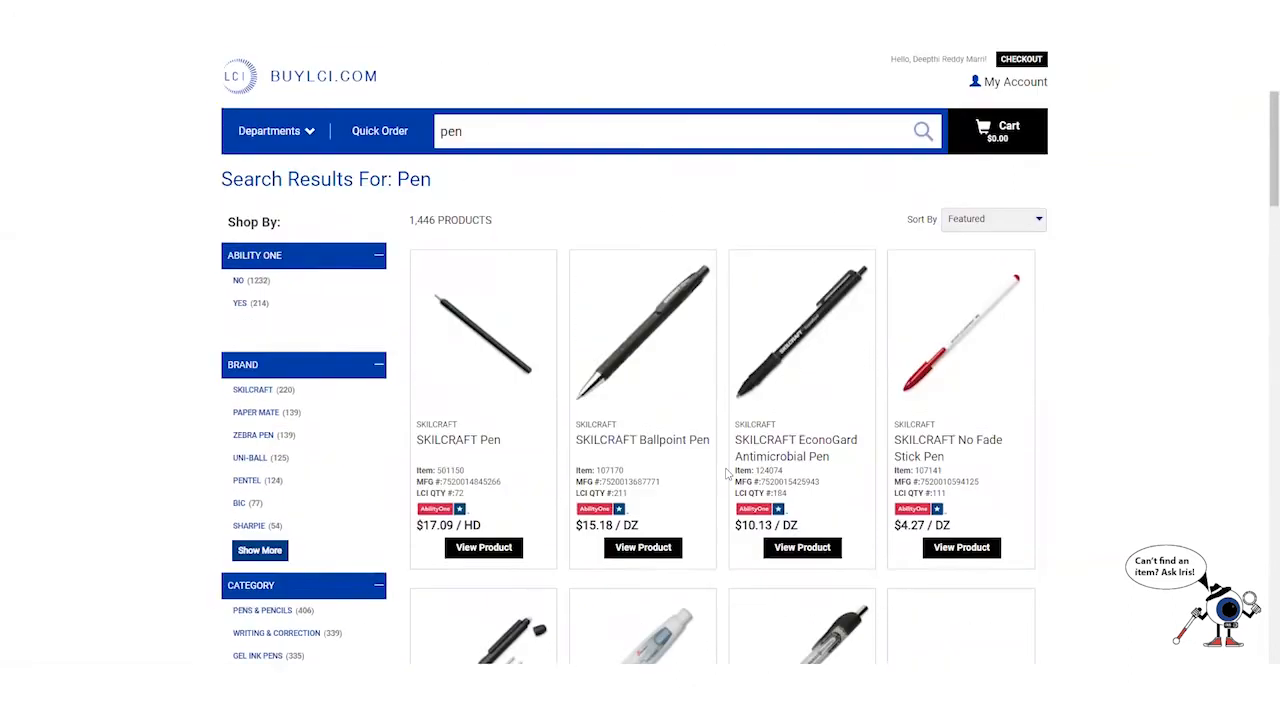
scroll(640, 420, down, 15)
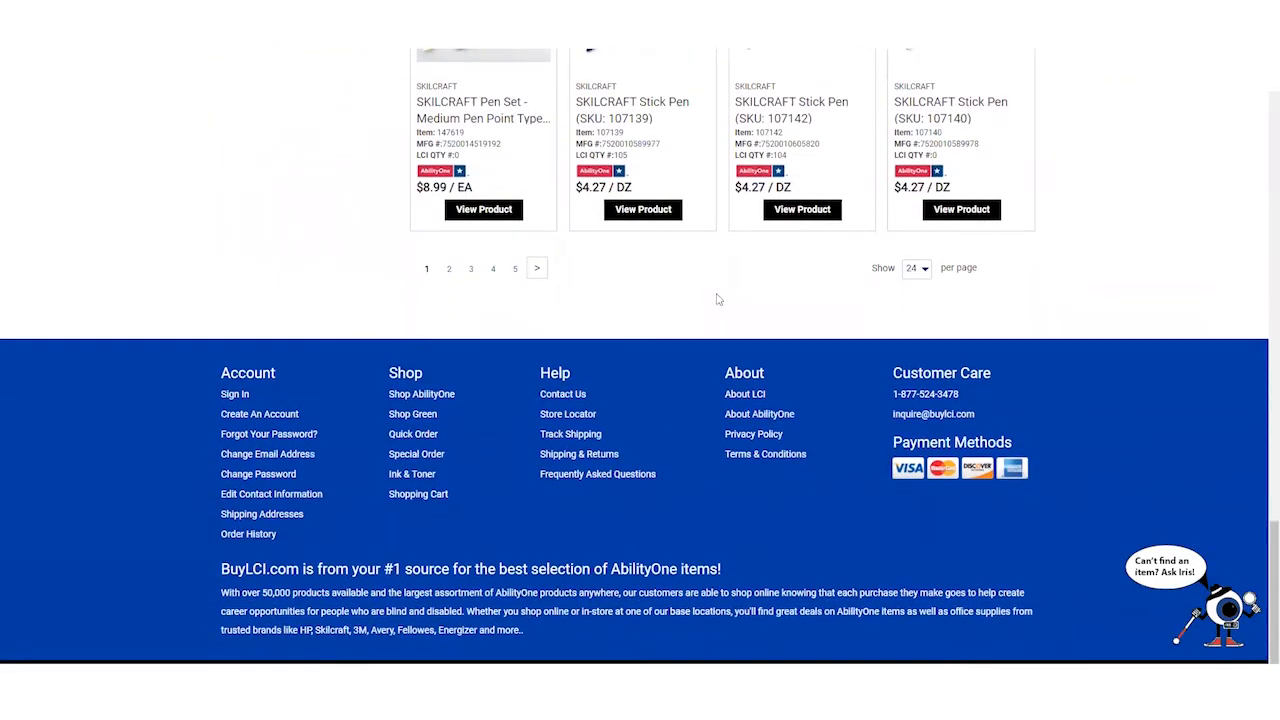
click(925, 270)
click(913, 330)
scroll(792, 413, up, 15)
click(990, 223)
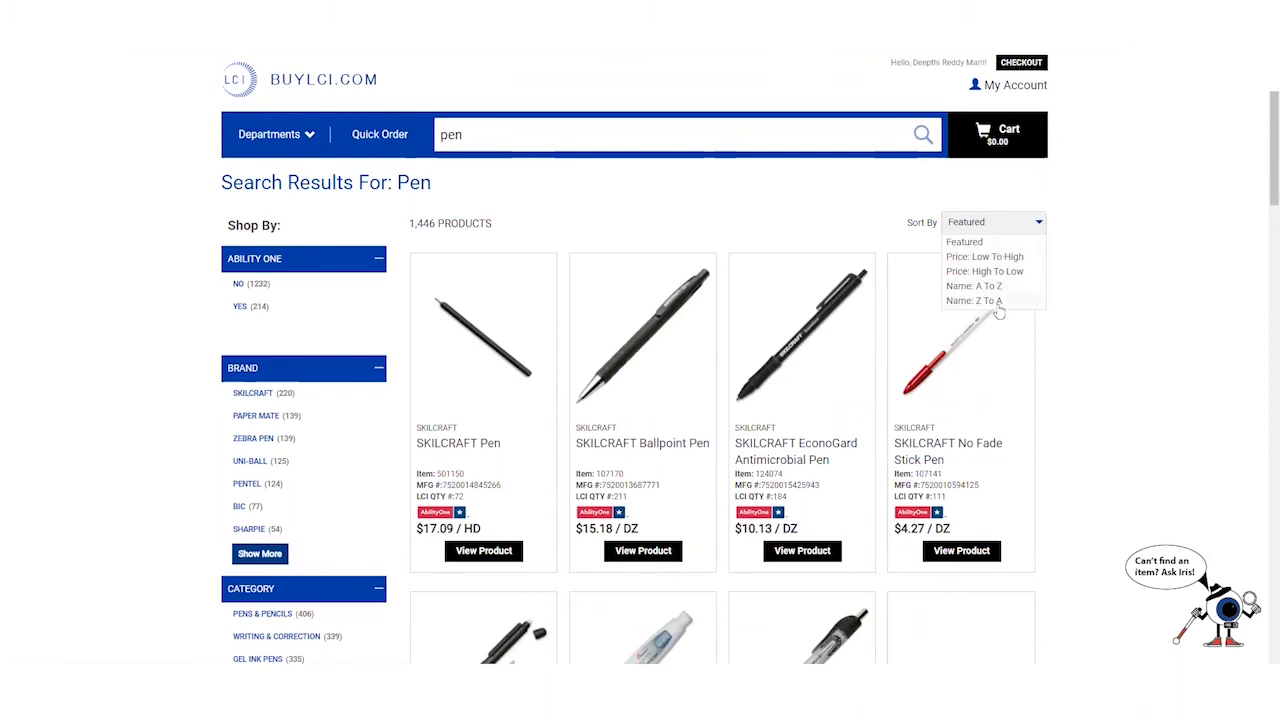
click(1163, 306)
click(516, 145)
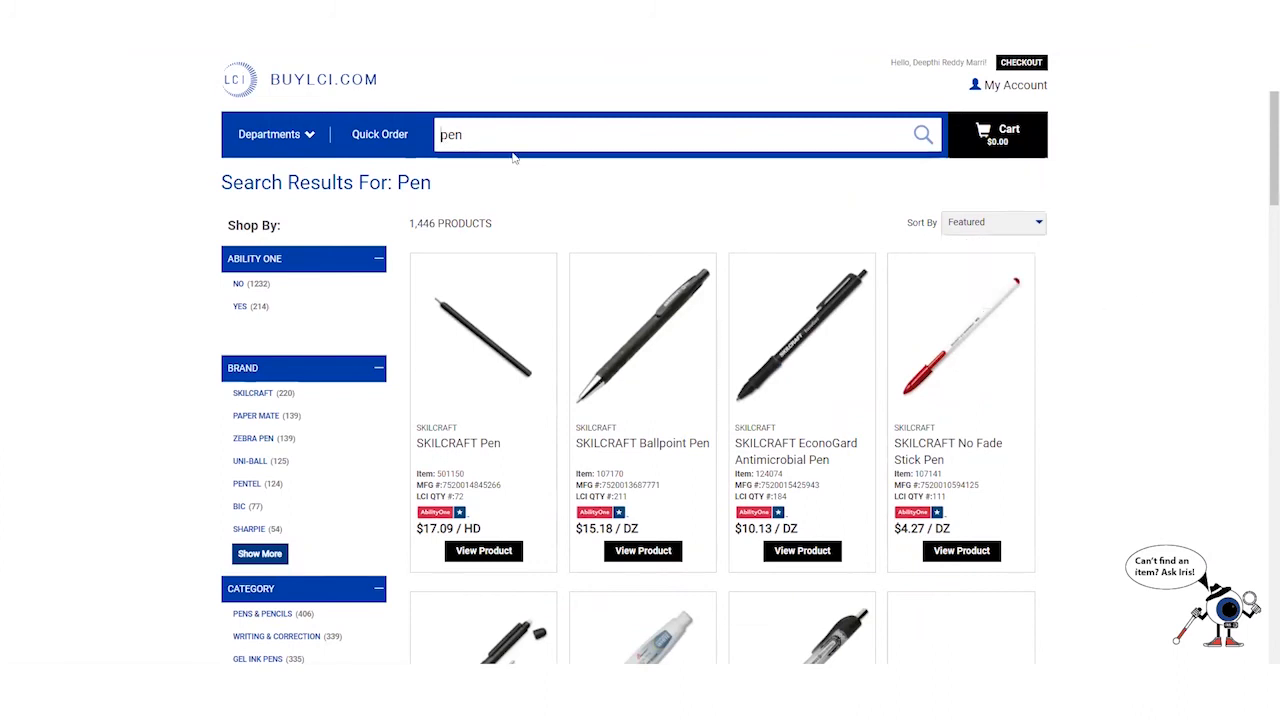
- Change the query to 'red pen' and browse the 69 results
key(Home)
text(red)
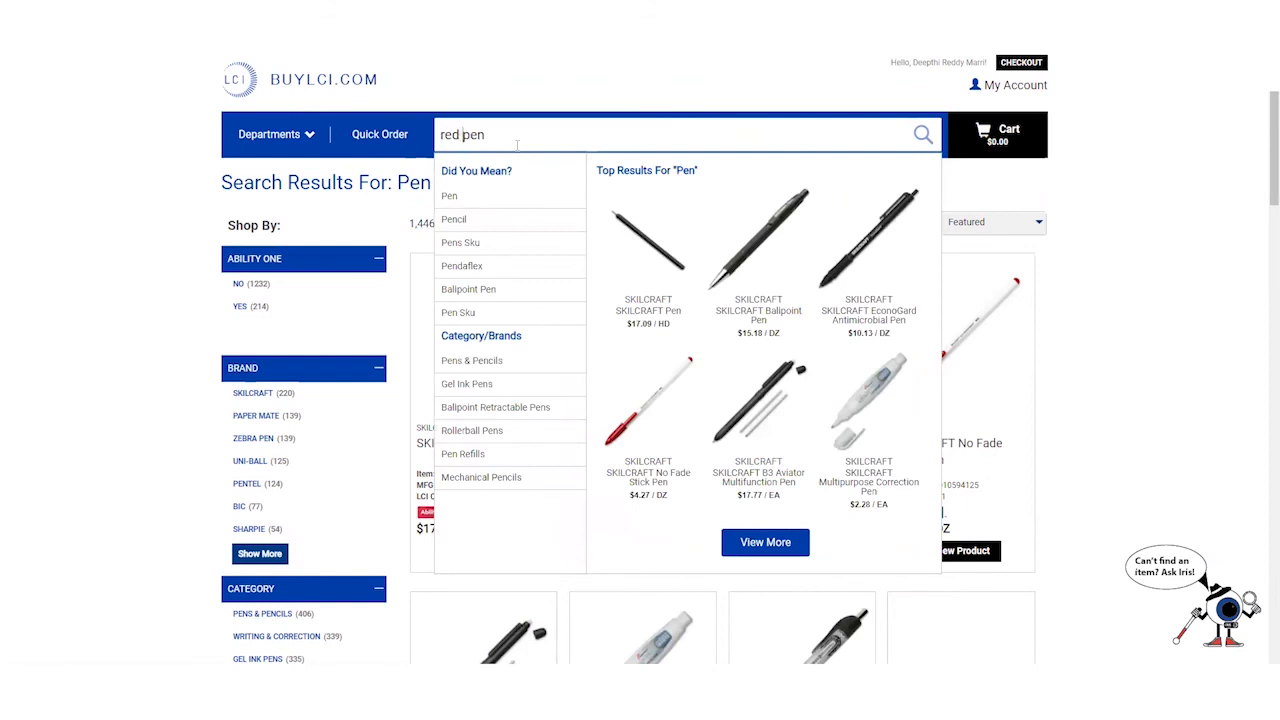
key(Return)
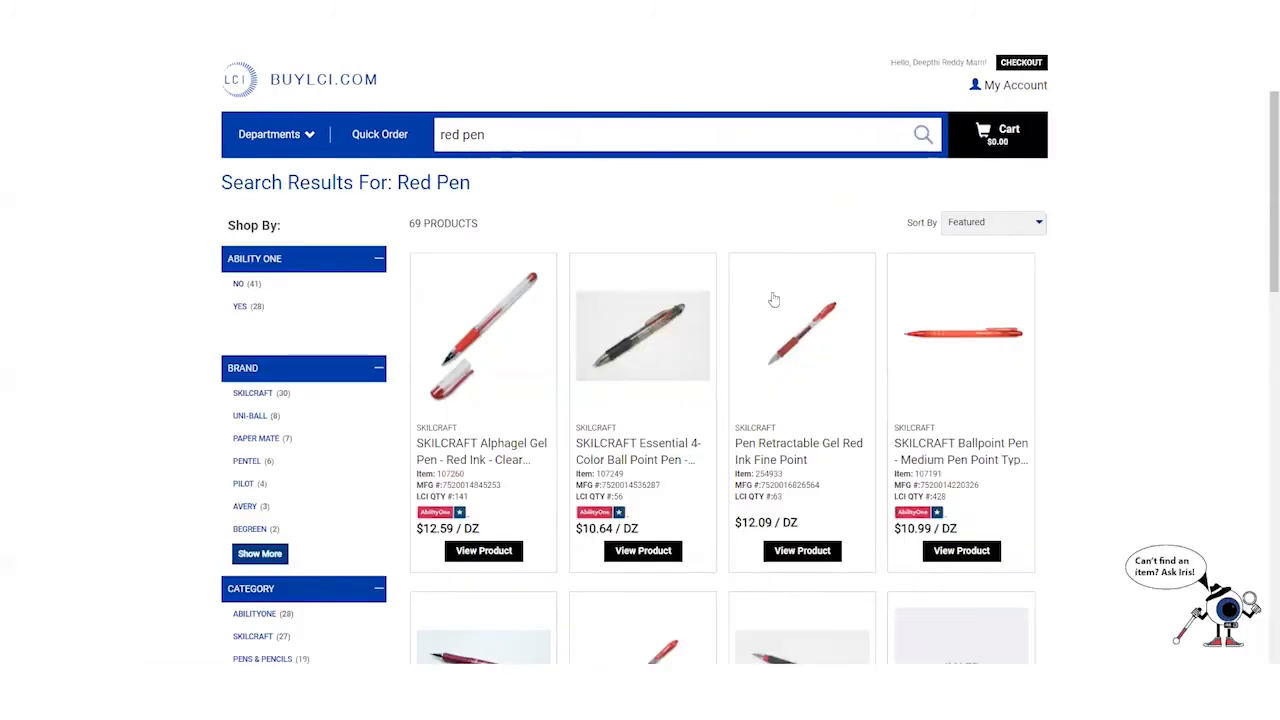
scroll(760, 334, down, 4)
scroll(760, 332, down, 3)
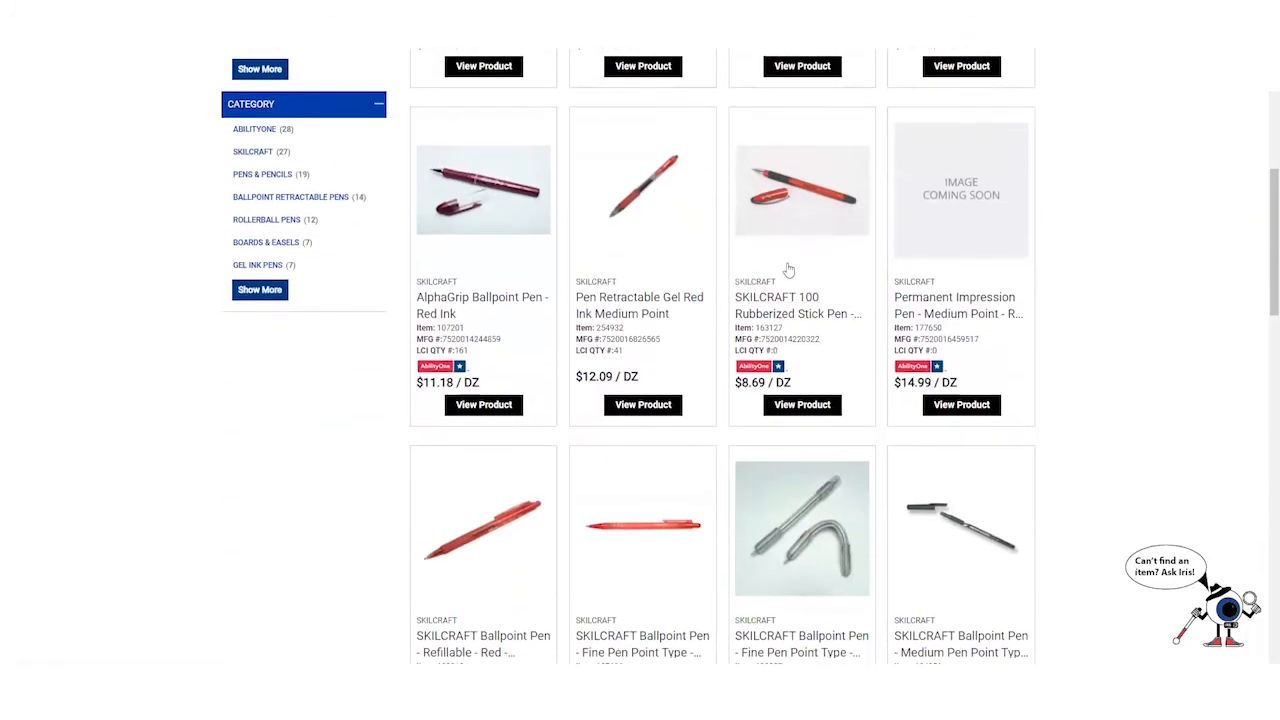
scroll(783, 274, down, 3)
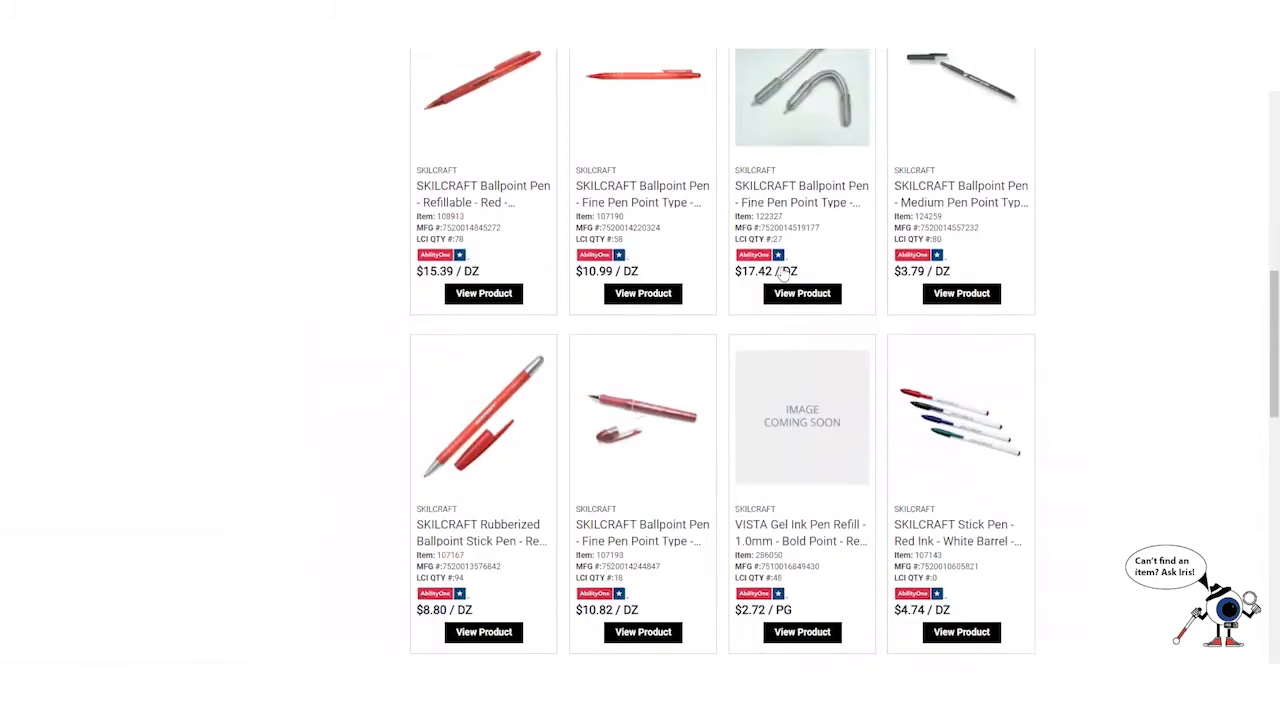
scroll(783, 274, down, 4)
scroll(783, 274, down, 4)
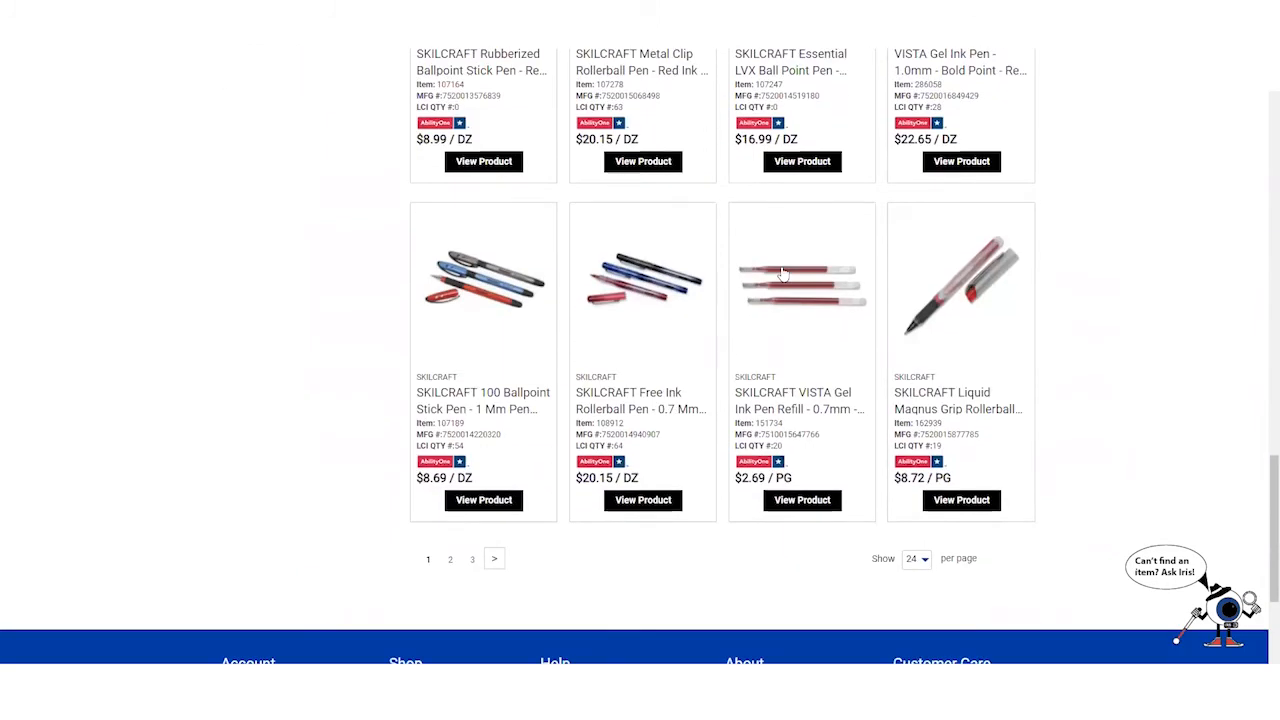
scroll(783, 274, up, 10)
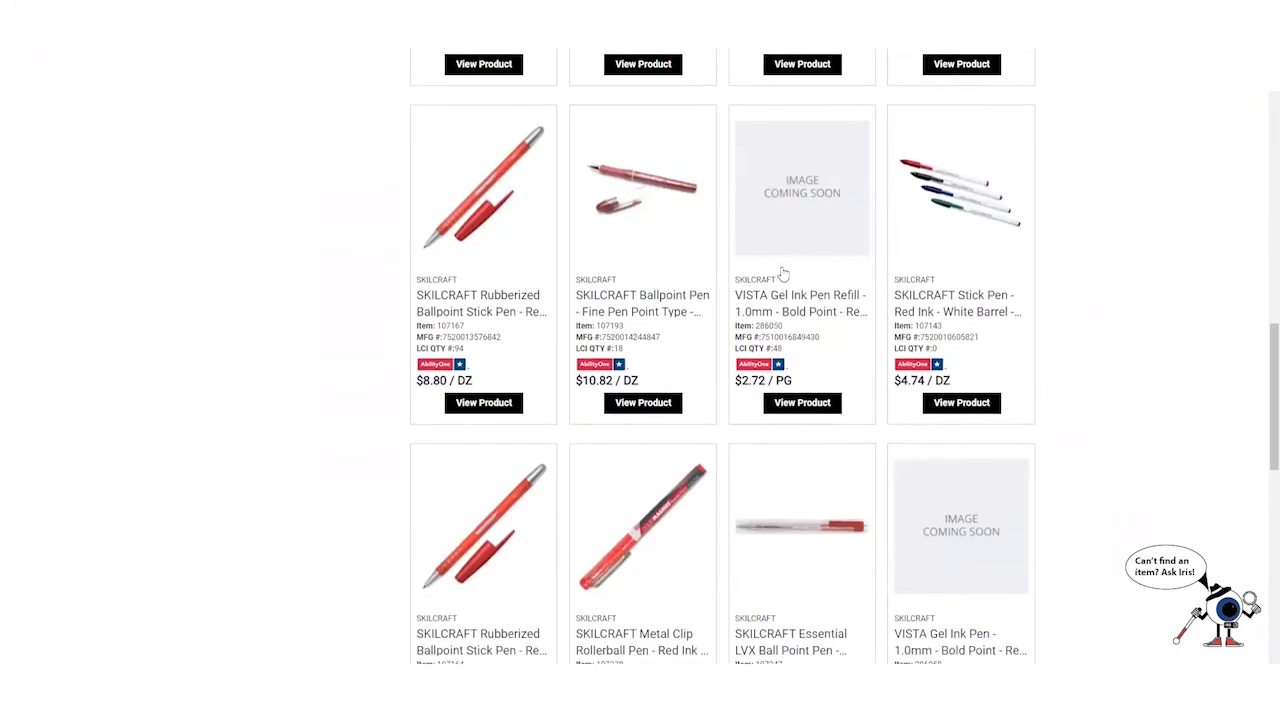
scroll(783, 274, up, 3)
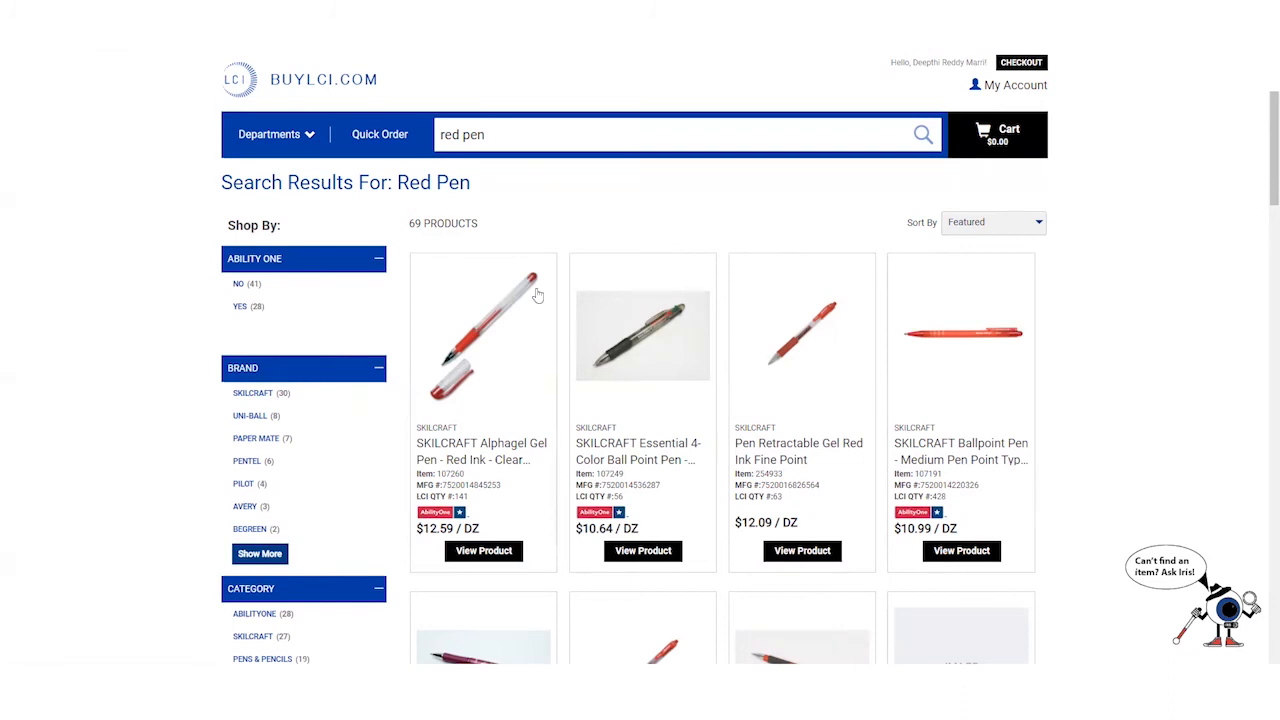
- Replace the search query with pasted item number 923718 and run the search
click(511, 139)
key(BackSpace)
right_click(510, 141)
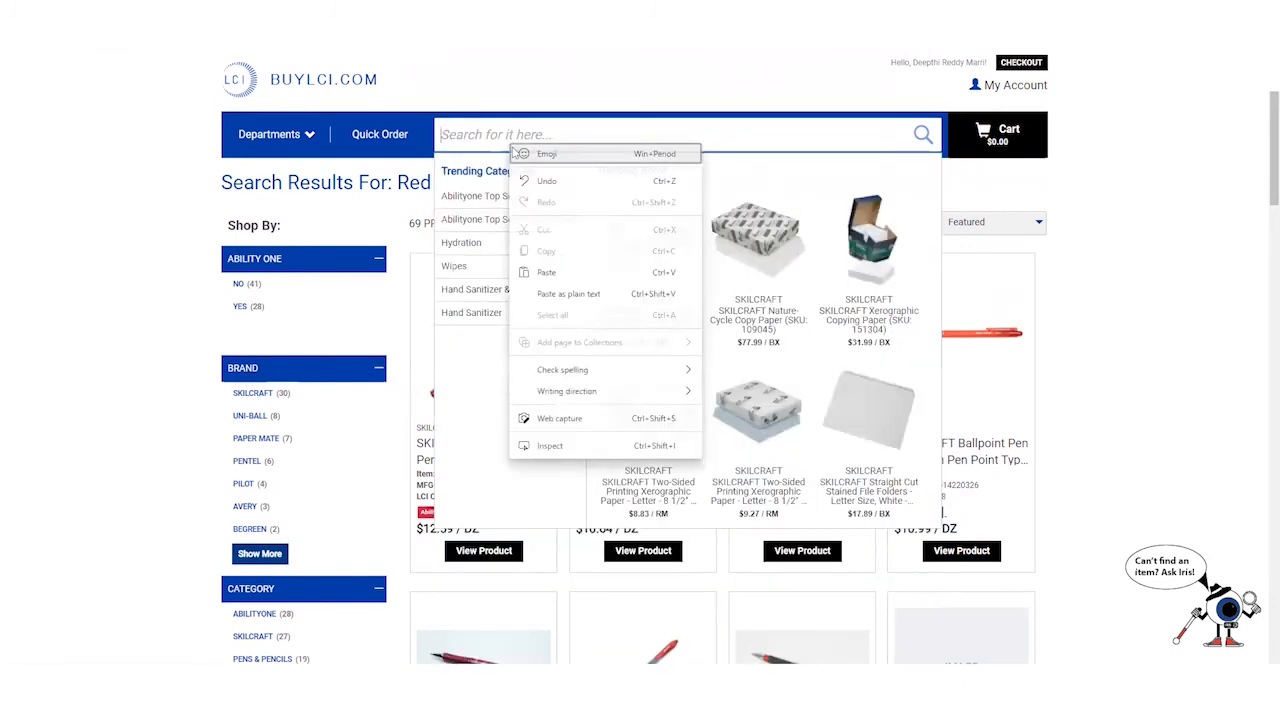
click(547, 273)
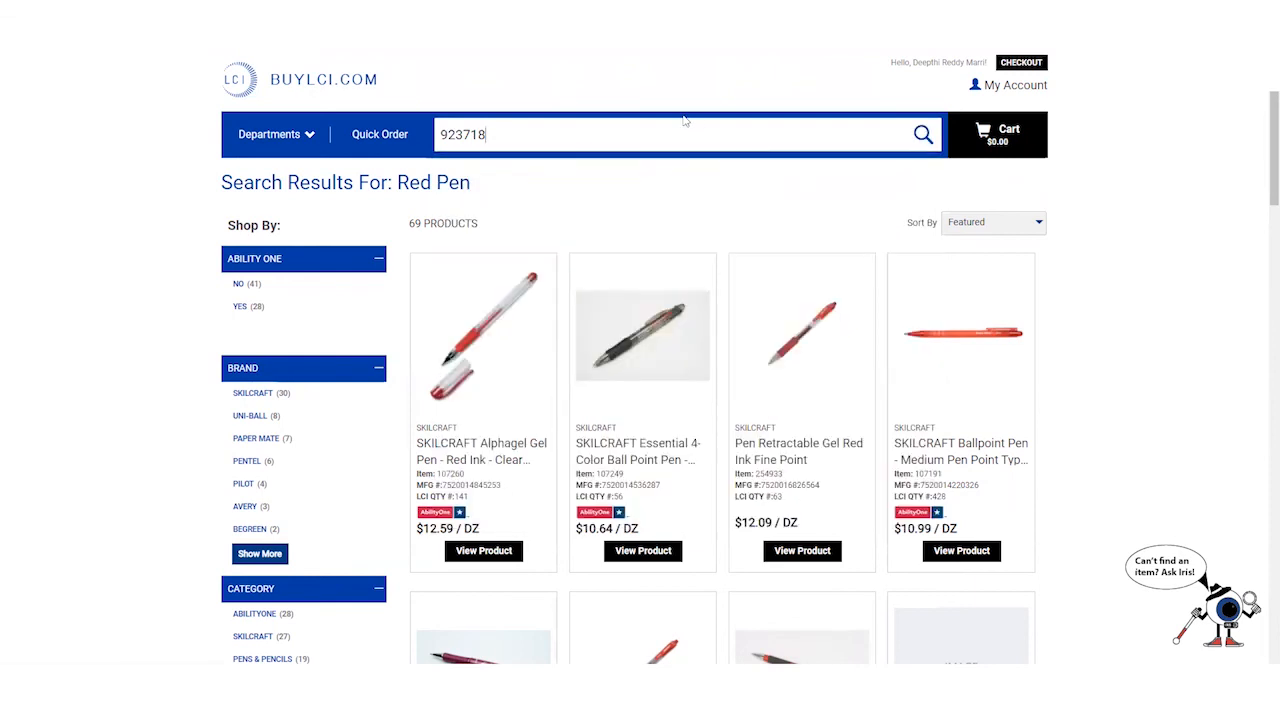
key(Return)
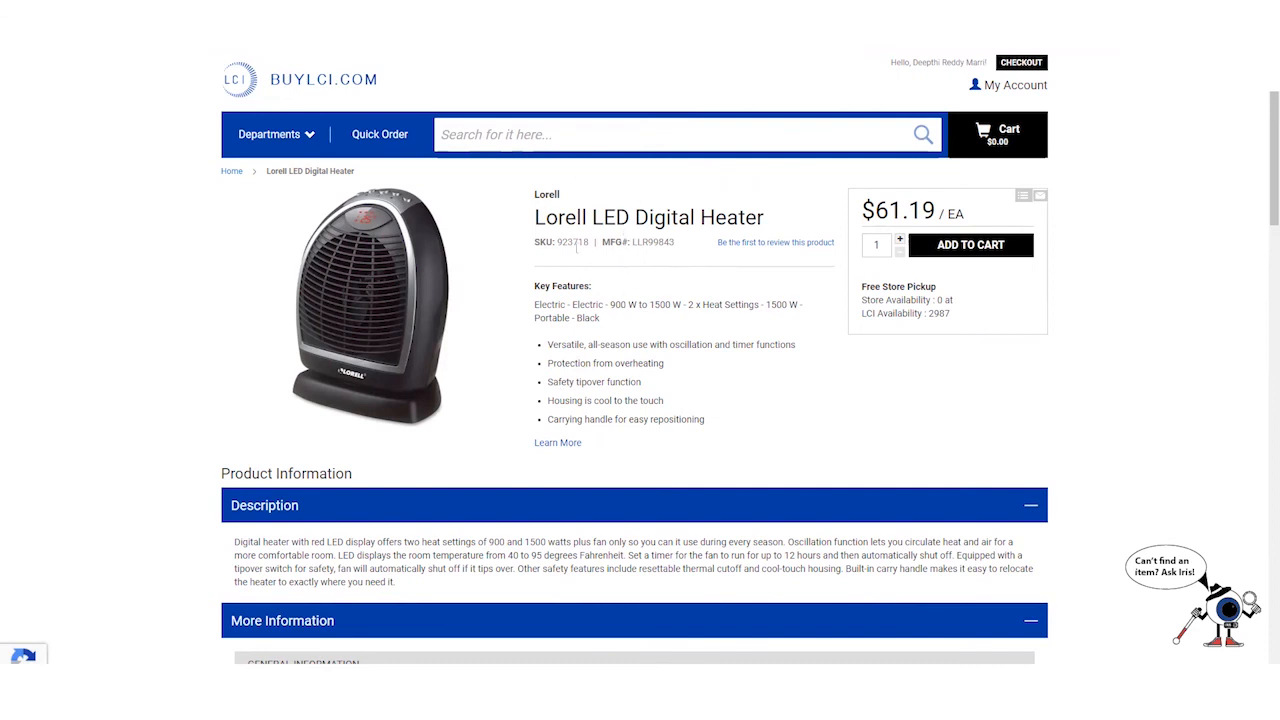
- Look over the Lorell LED Digital Heater's key features on its product page
scroll(596, 337, down, 3)
scroll(598, 336, up, 3)
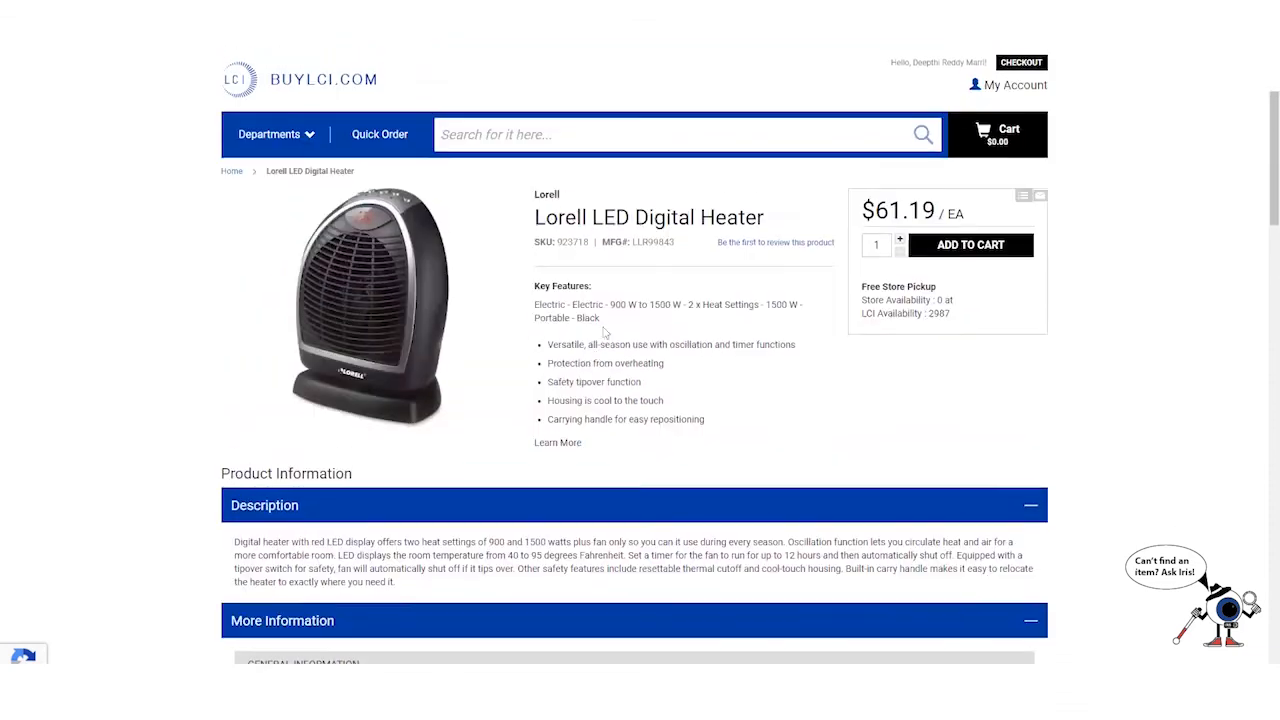
drag(535, 286, 760, 406)
click(775, 408)
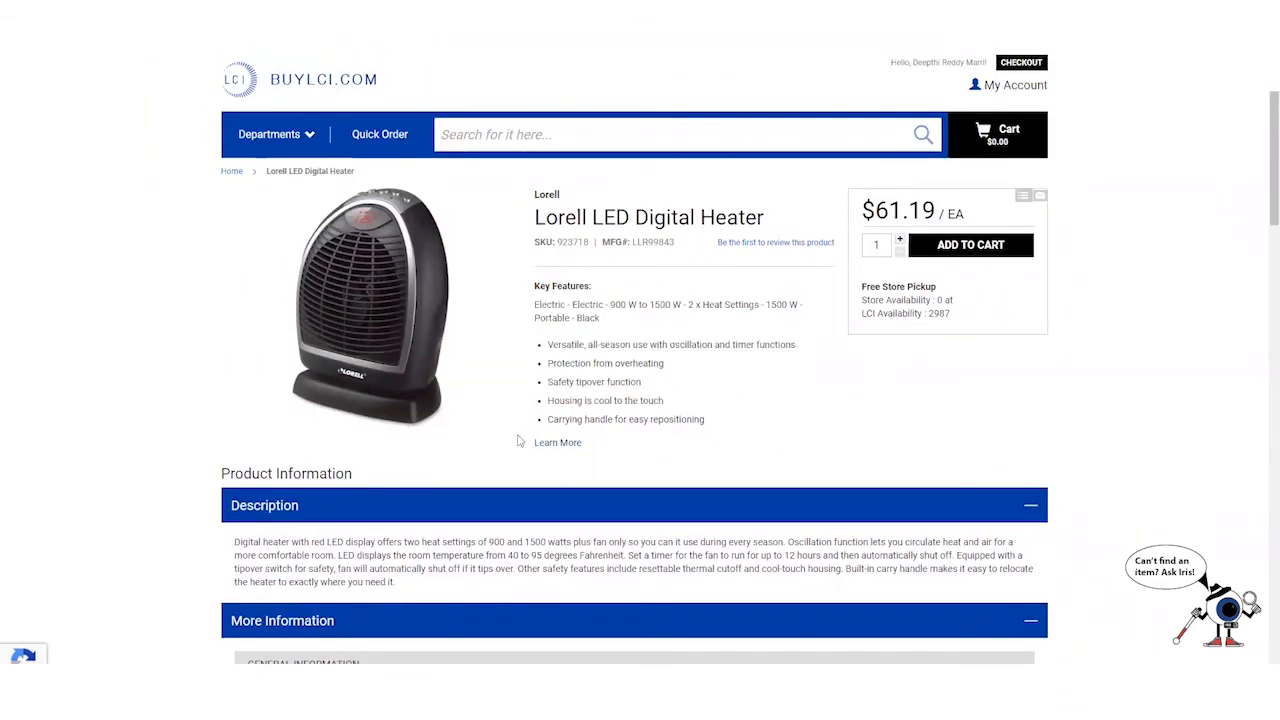
- Scroll through the heater's specifications down to the Assembly Instructions owner's manual
scroll(290, 418, down, 3)
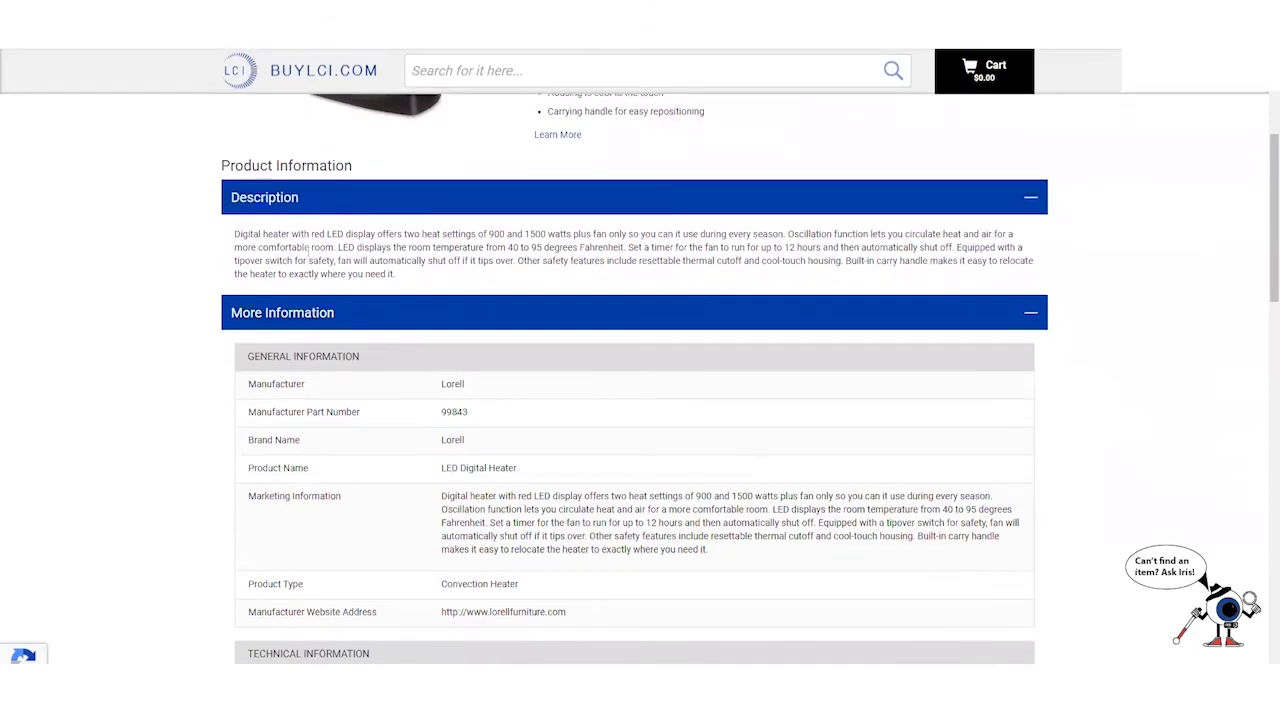
scroll(340, 255, down, 2)
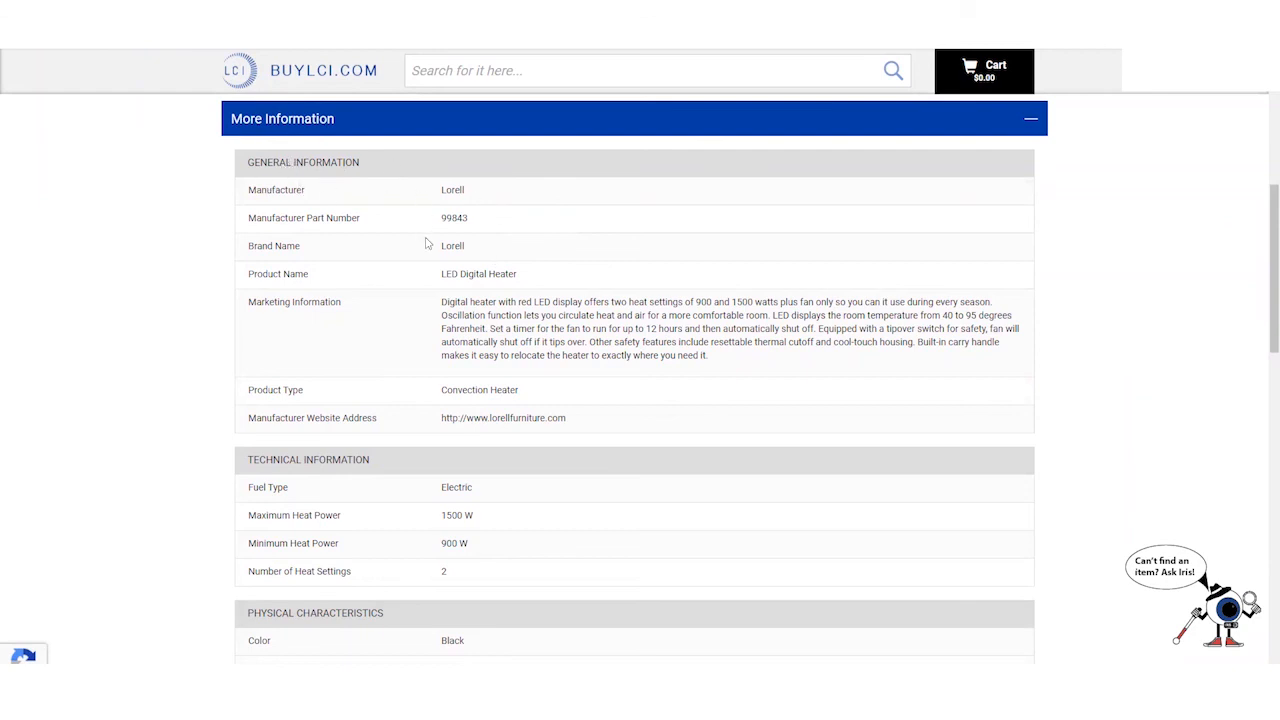
scroll(425, 243, down, 1)
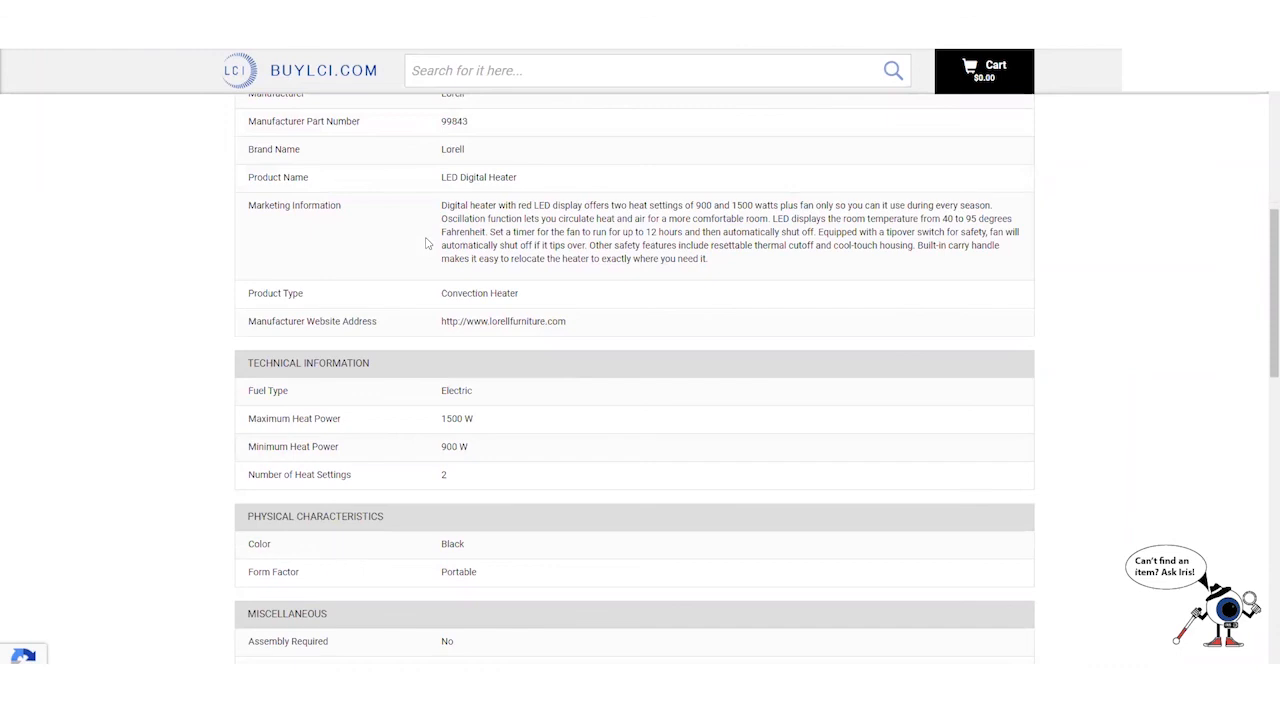
scroll(425, 243, up, 3)
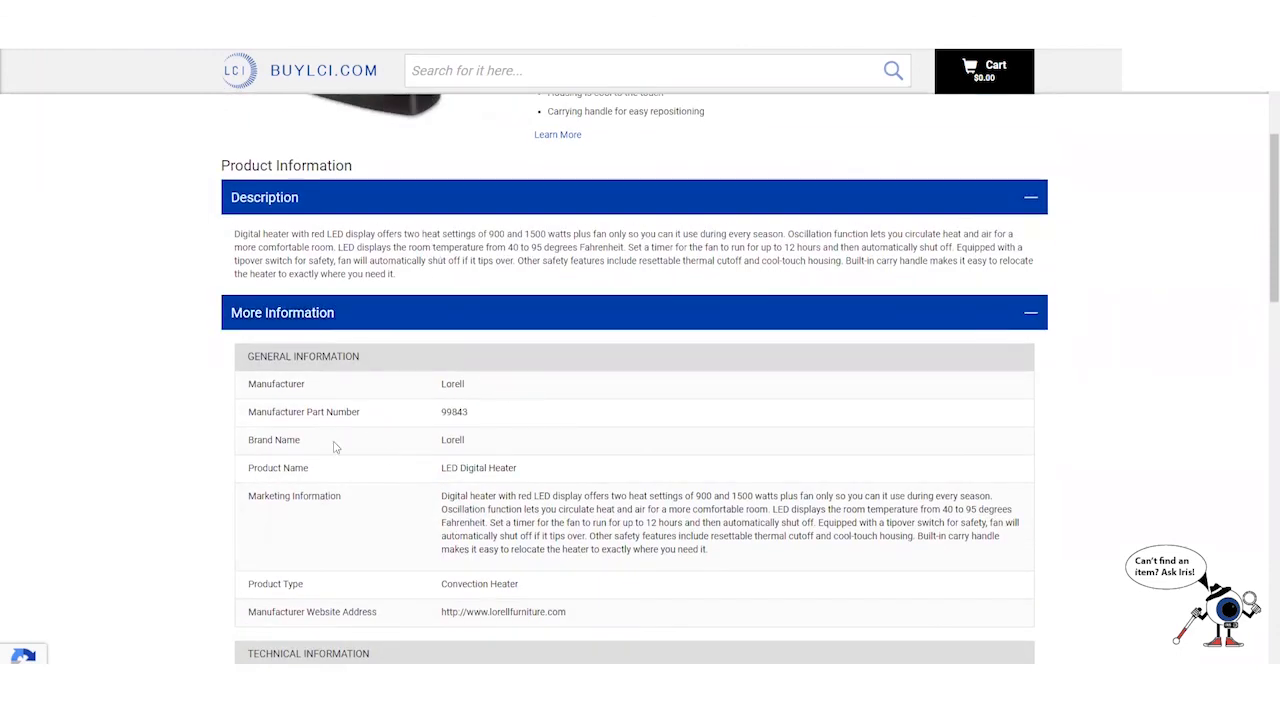
scroll(335, 447, down, 1)
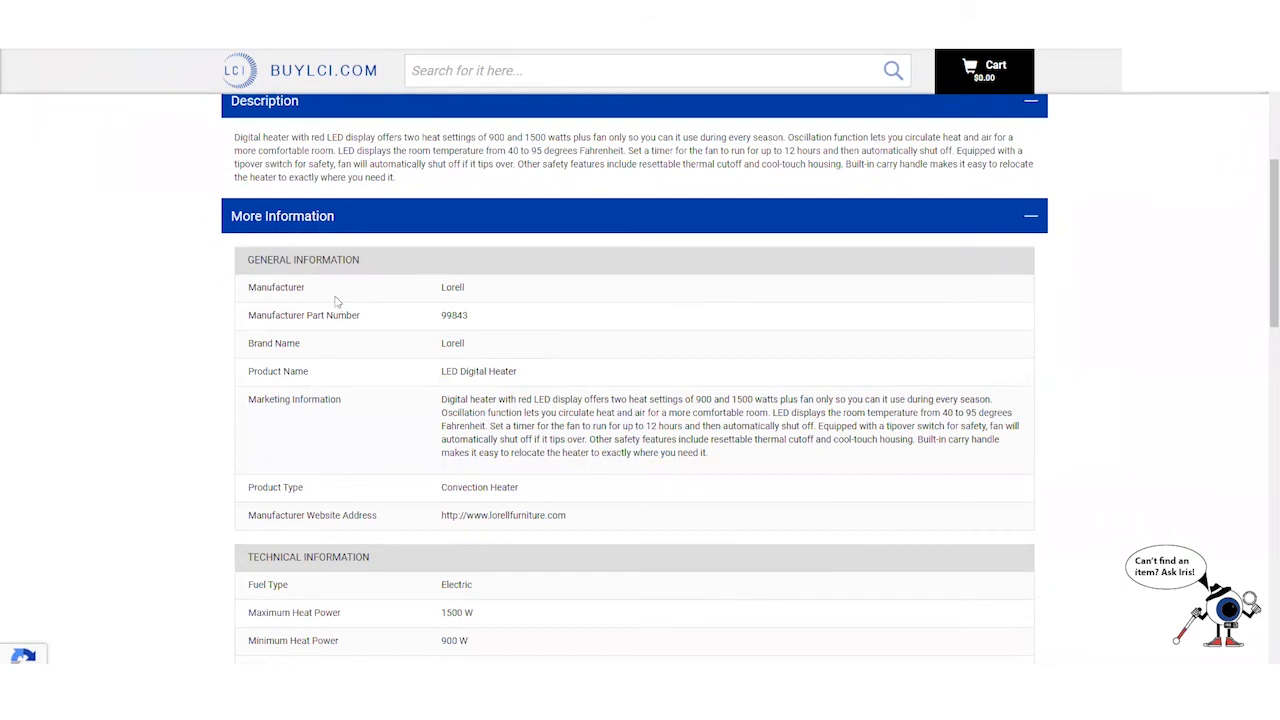
scroll(273, 288, down, 3)
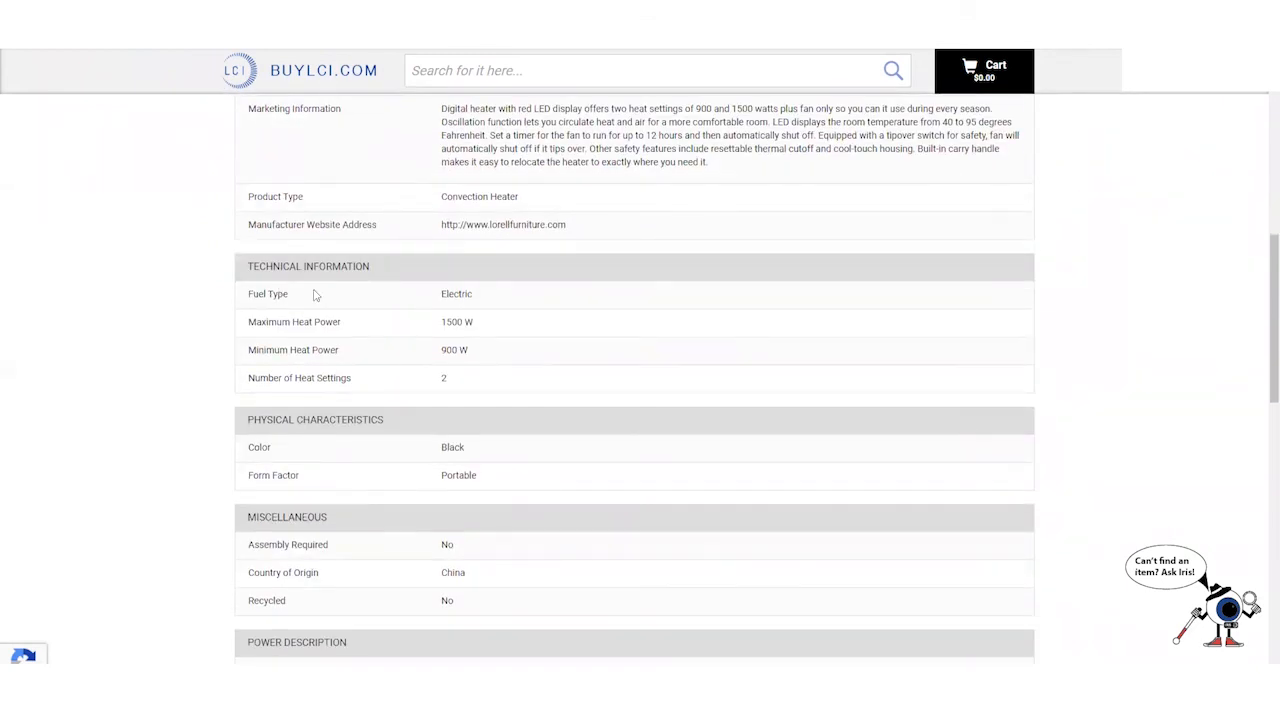
scroll(315, 295, down, 4)
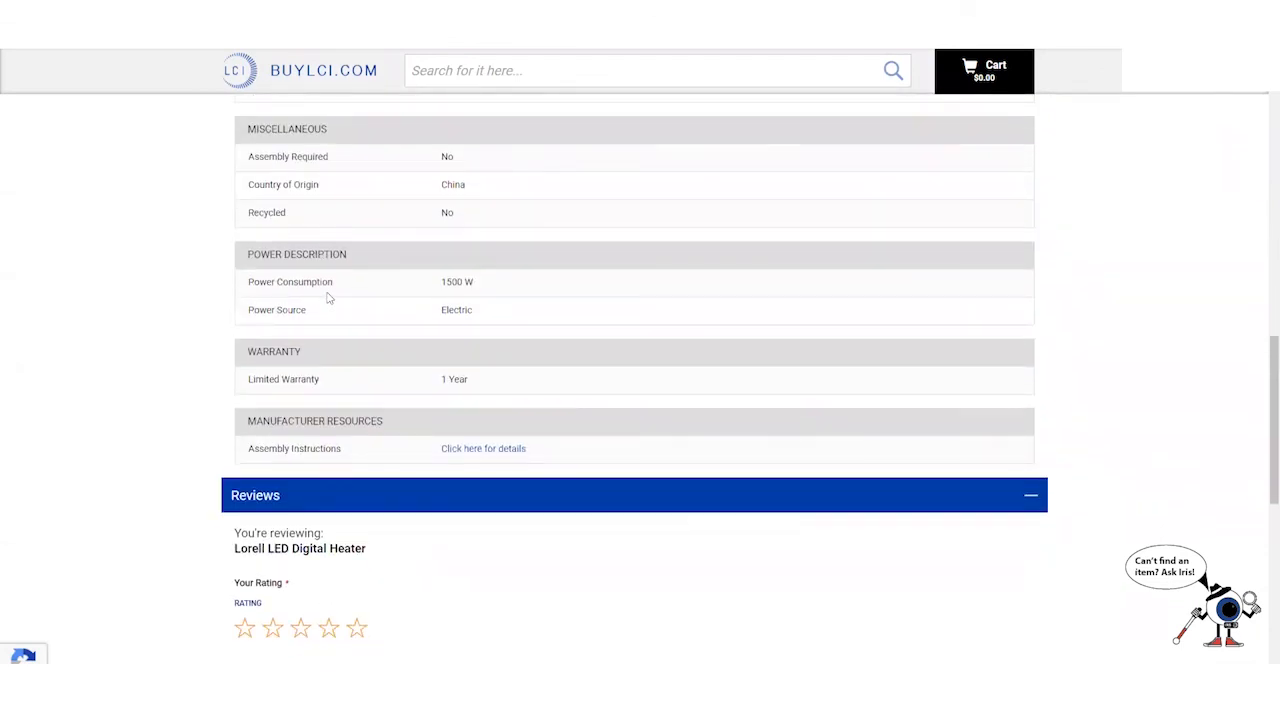
scroll(328, 297, down, 3)
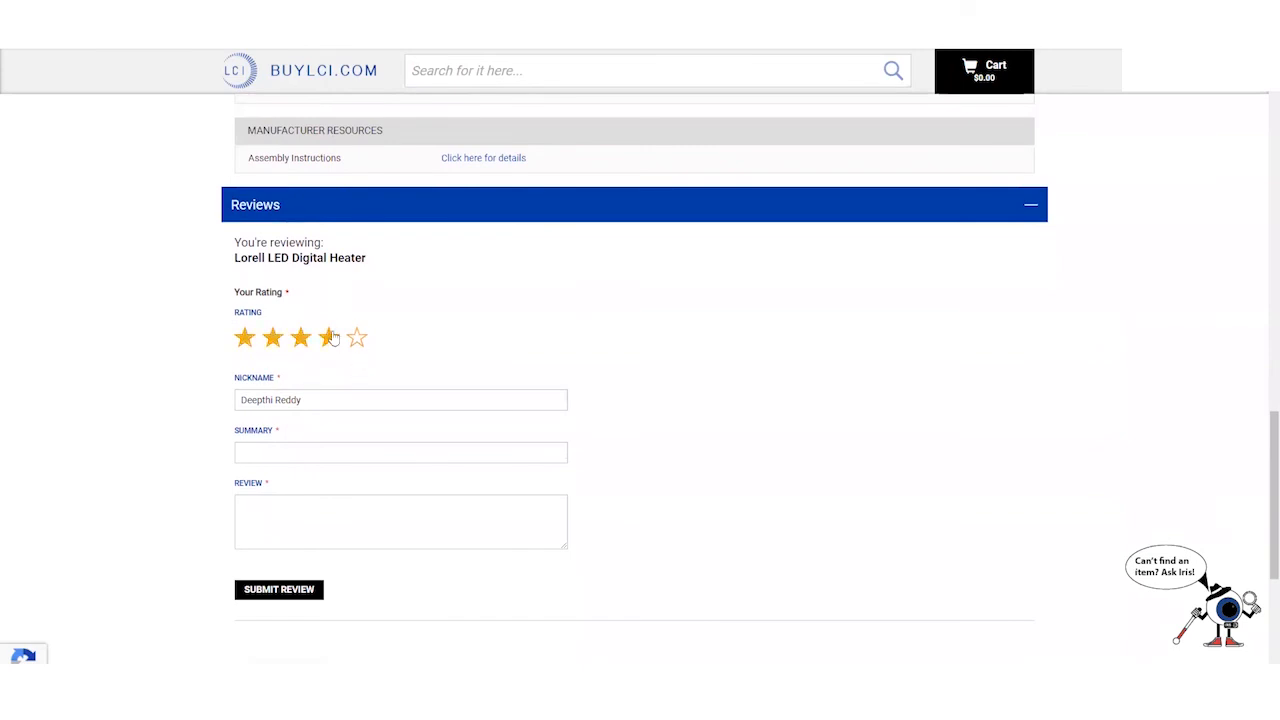
scroll(330, 338, up, 5)
scroll(415, 345, down, 2)
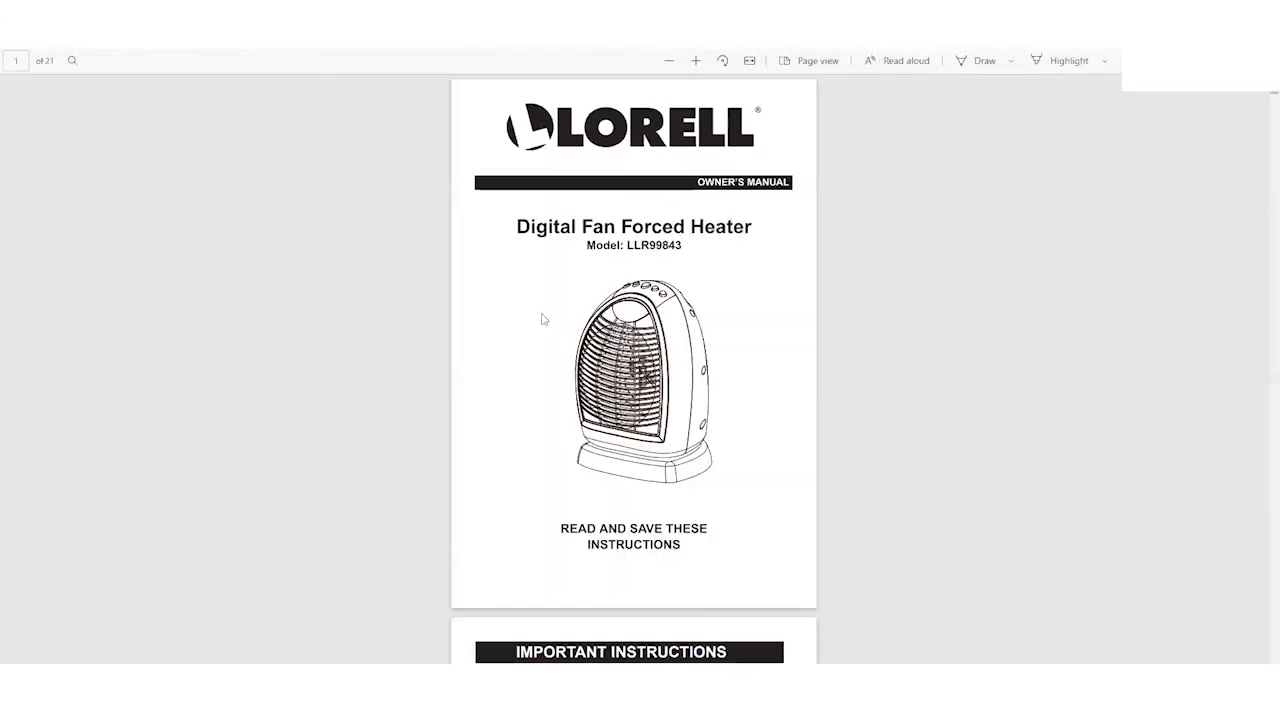
- Page through the Lorell heater's 21-page owner's manual PDF
scroll(531, 321, down, 3)
scroll(531, 321, down, 9)
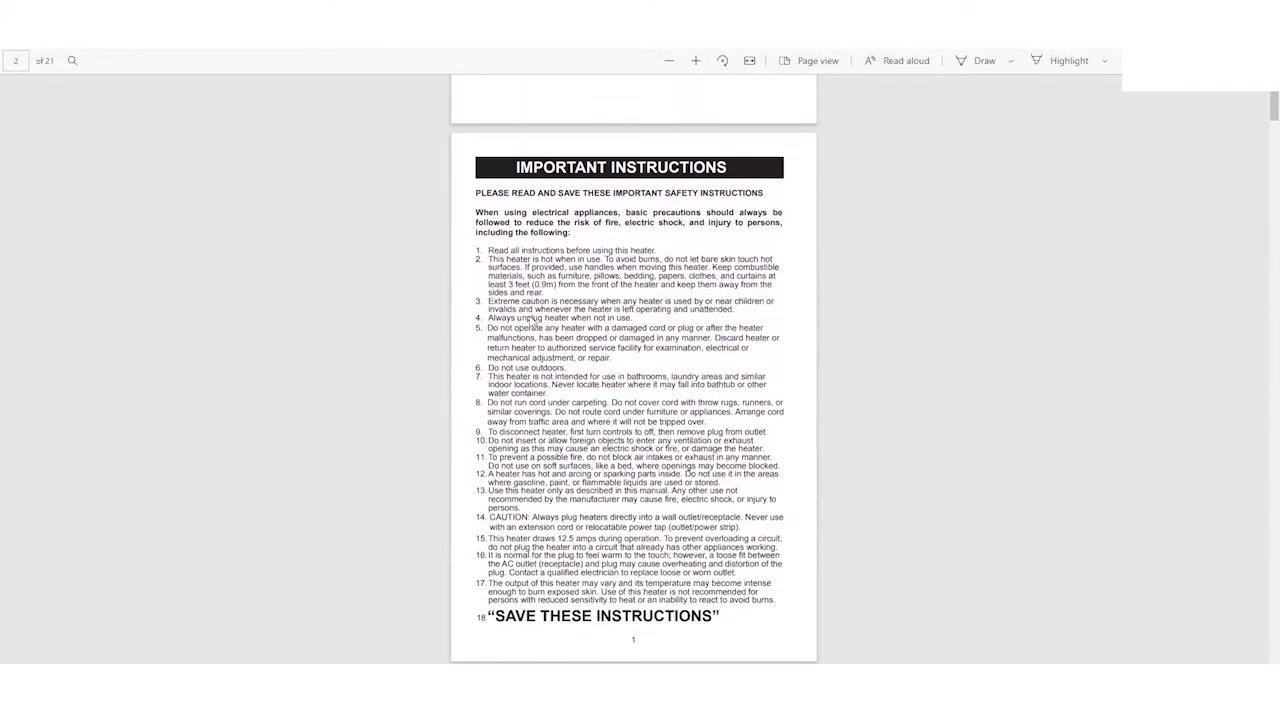
scroll(531, 321, down, 3)
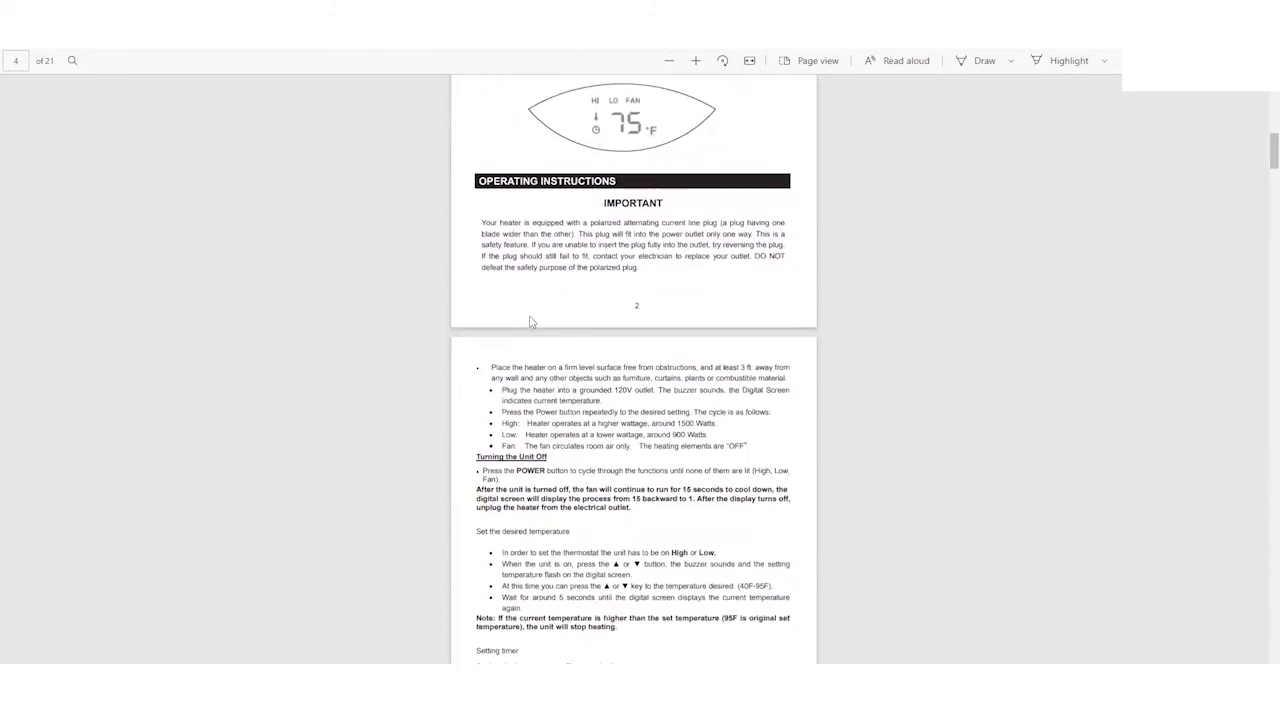
scroll(531, 321, down, 8)
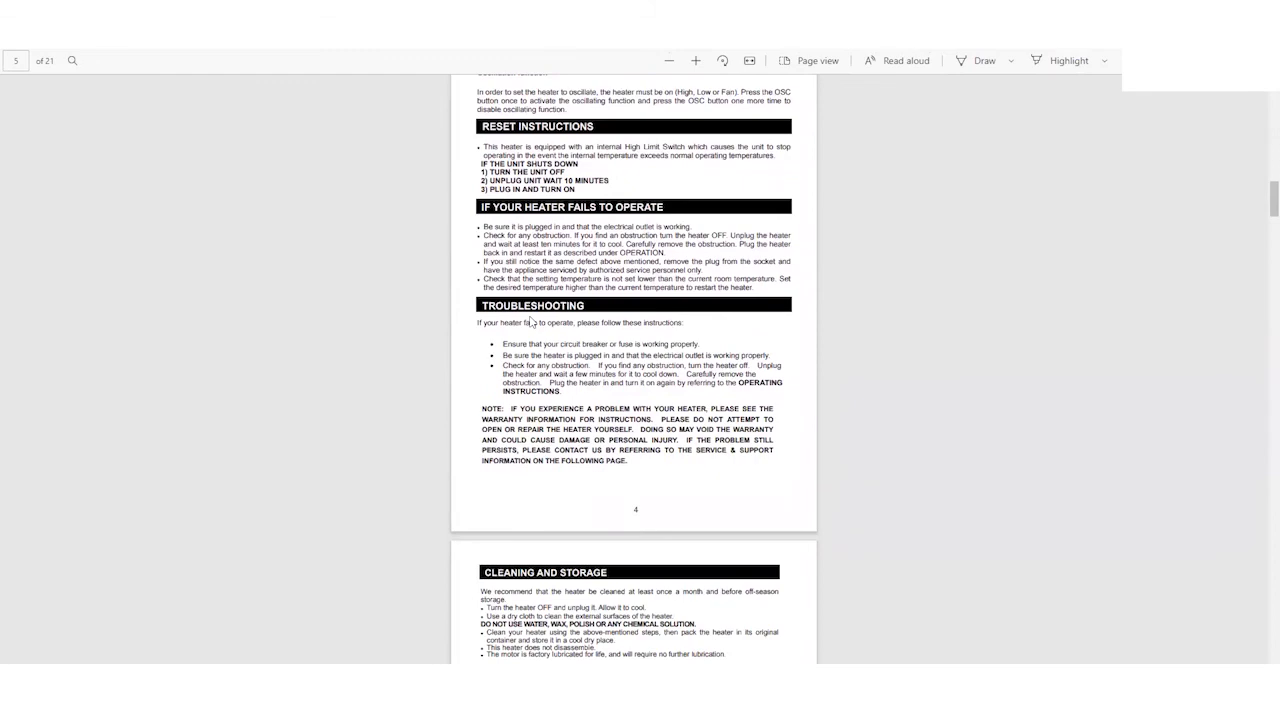
scroll(531, 321, down, 10)
scroll(531, 321, down, 5)
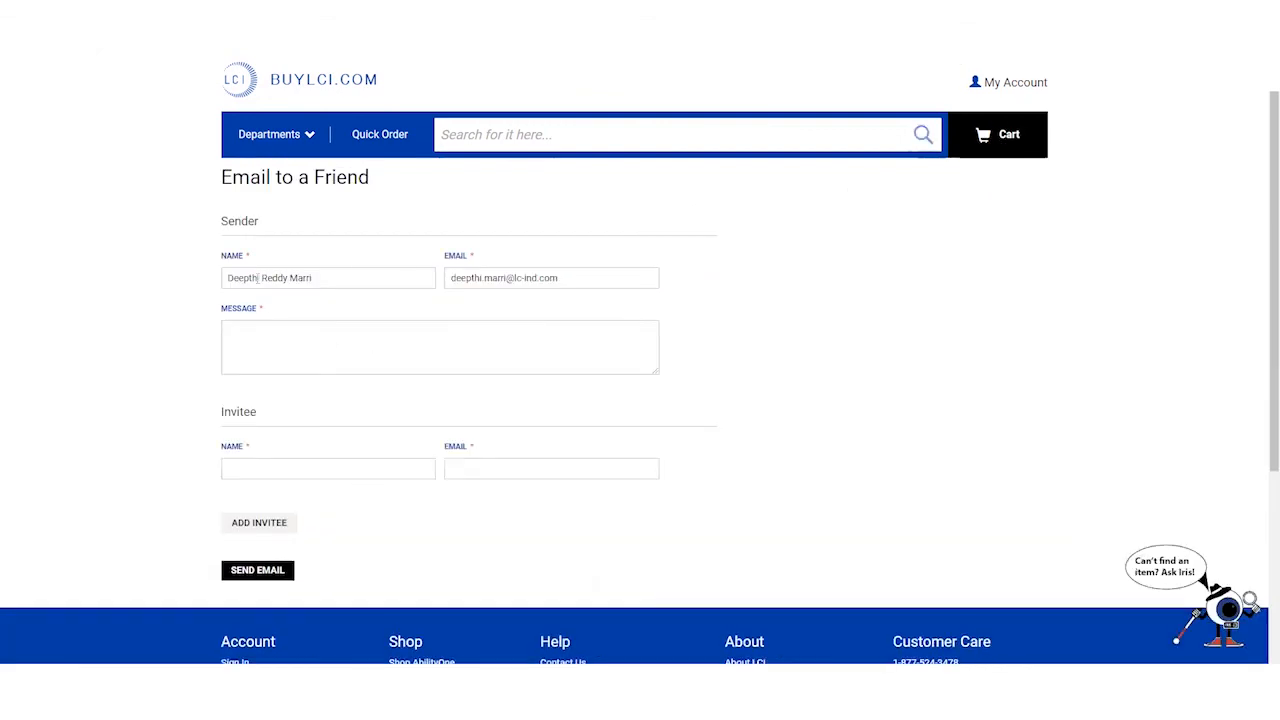
click(372, 470)
click(491, 470)
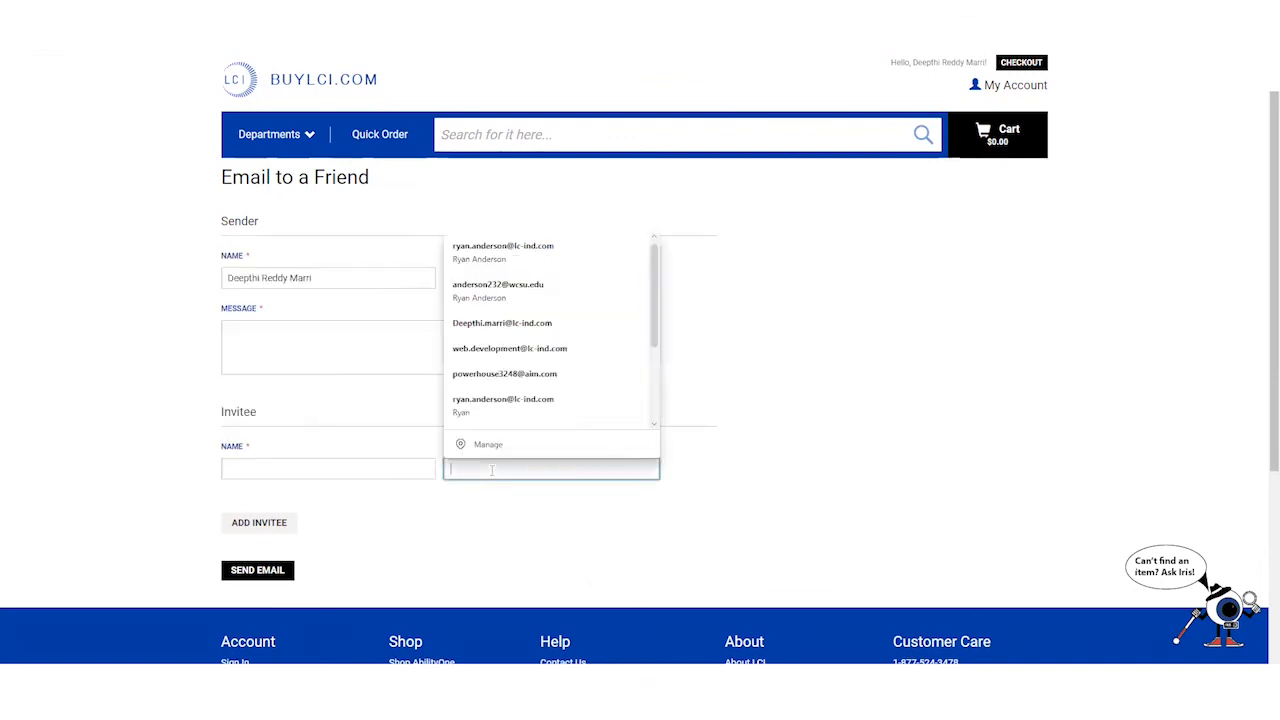
click(306, 342)
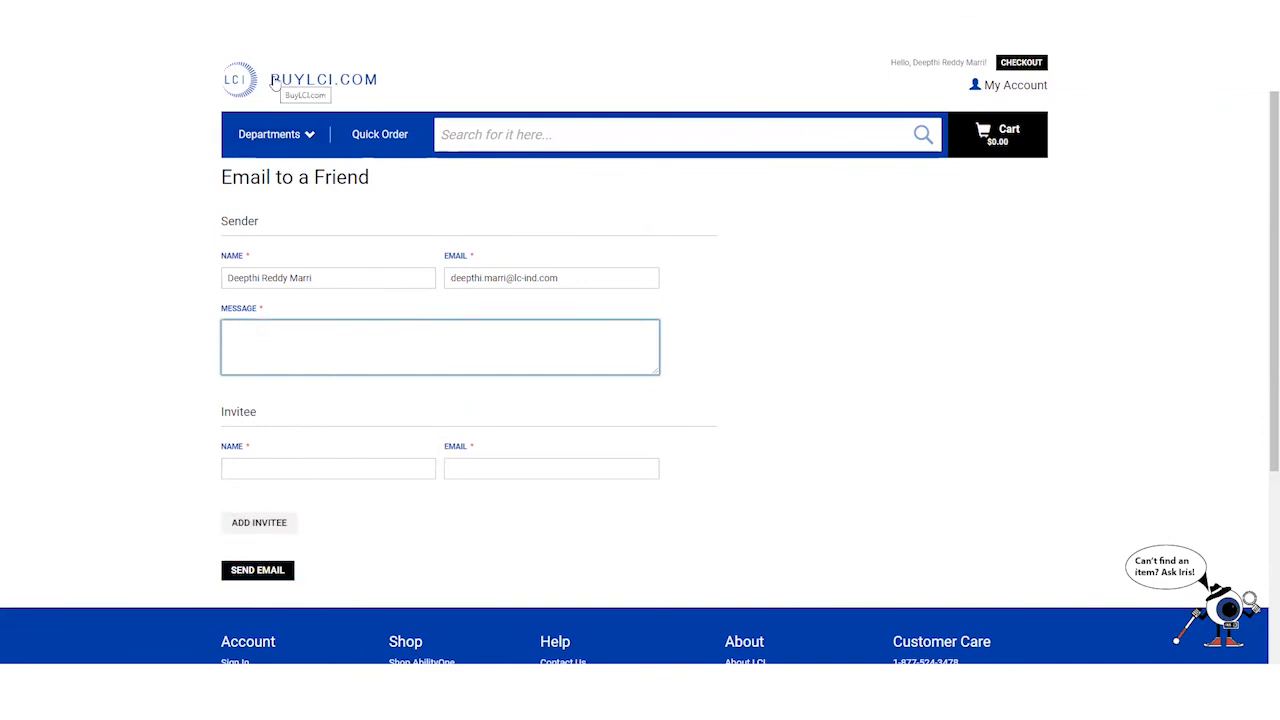
- Go to the Office Supplies category from the Departments menu
click(284, 133)
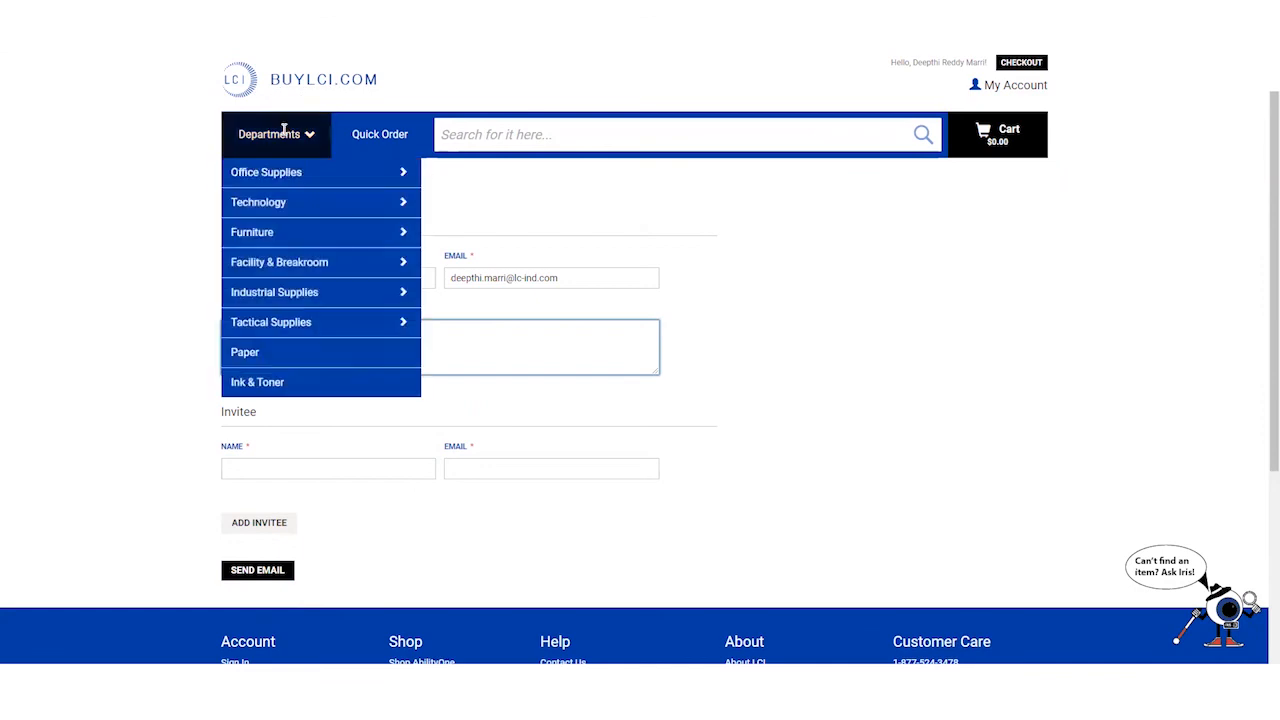
mouse_move(285, 175)
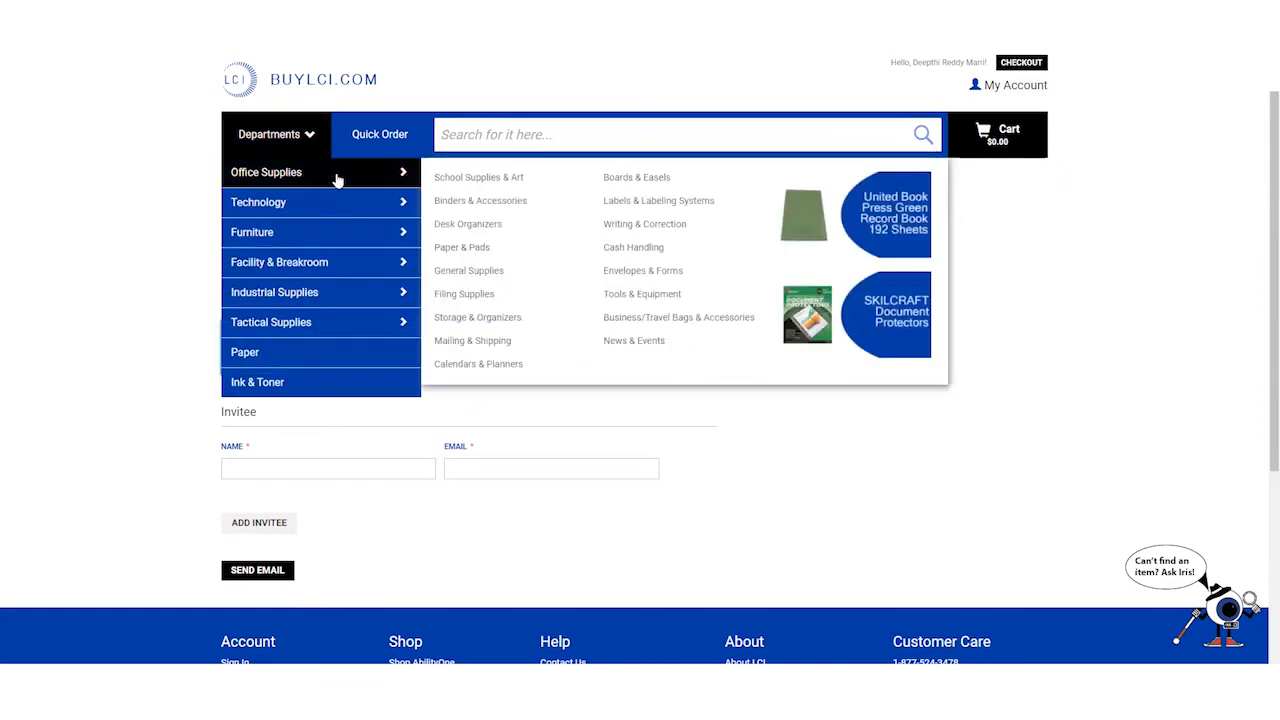
click(338, 178)
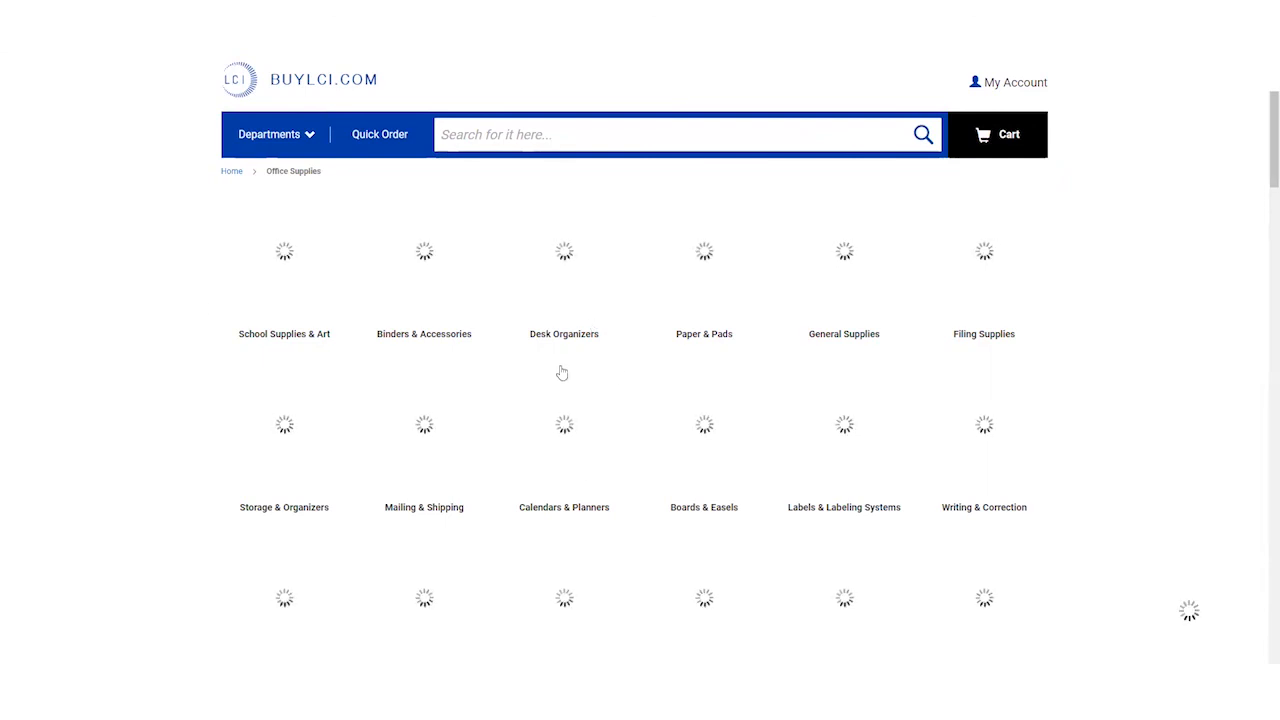
- Scroll through the 9,995-item listing and back up to the Lorell Wall Clock
scroll(561, 372, down, 6)
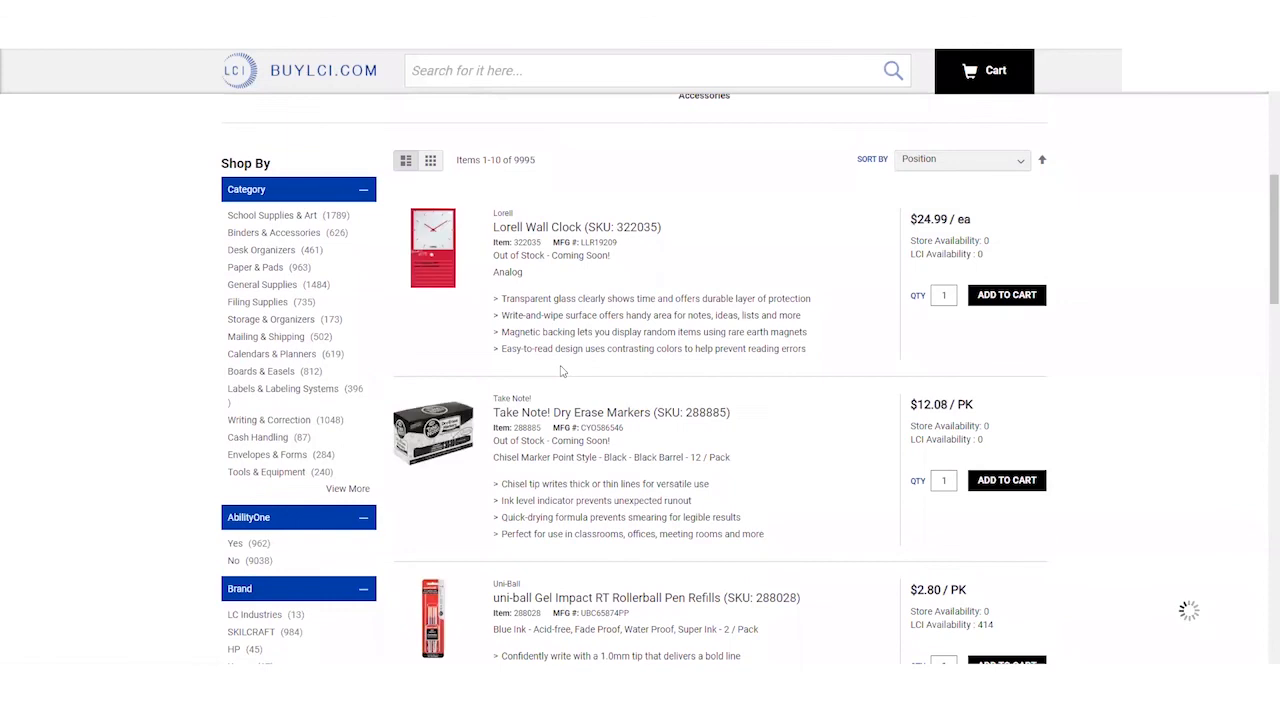
scroll(561, 372, up, 6)
scroll(600, 373, down, 1)
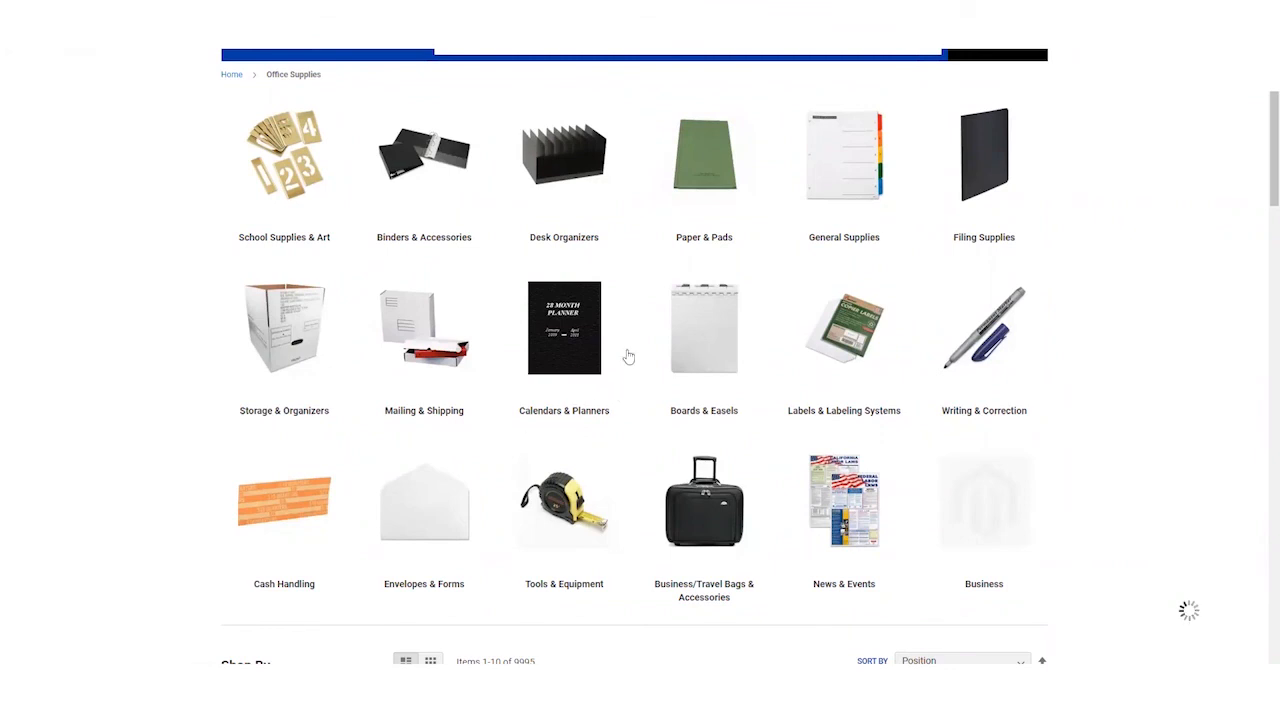
scroll(571, 428, down, 5)
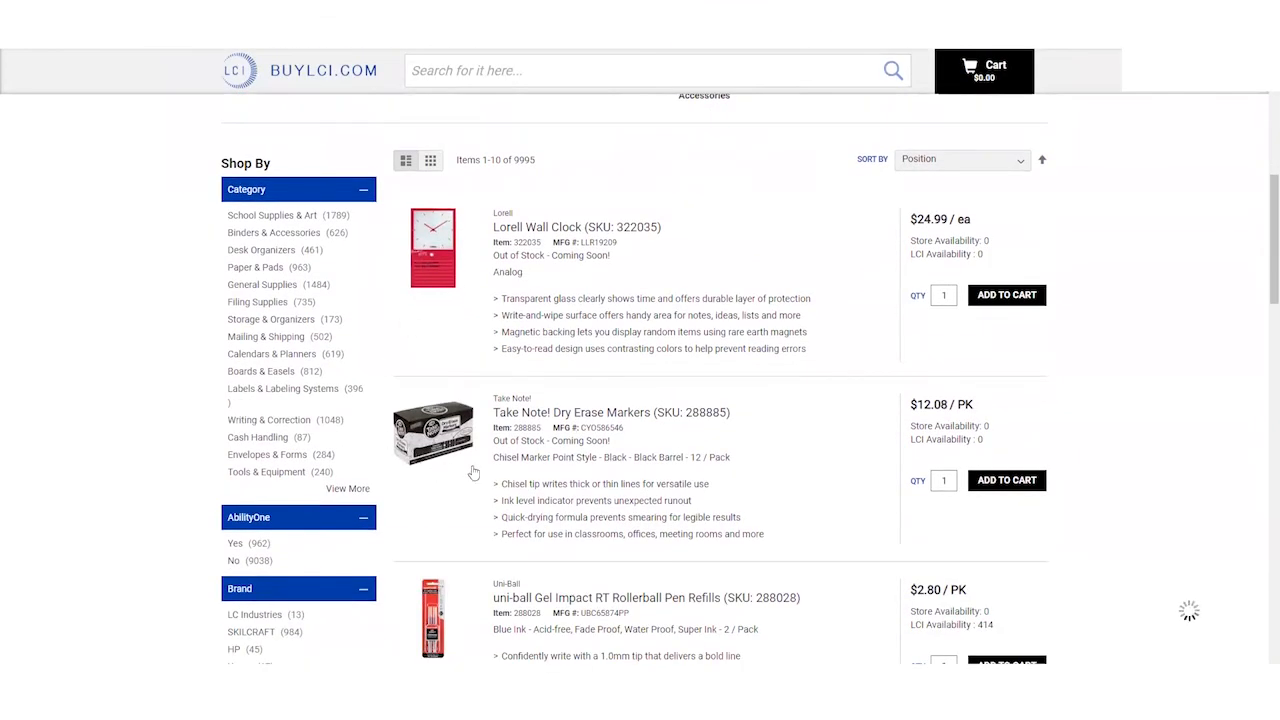
scroll(470, 470, down, 3)
scroll(535, 472, down, 3)
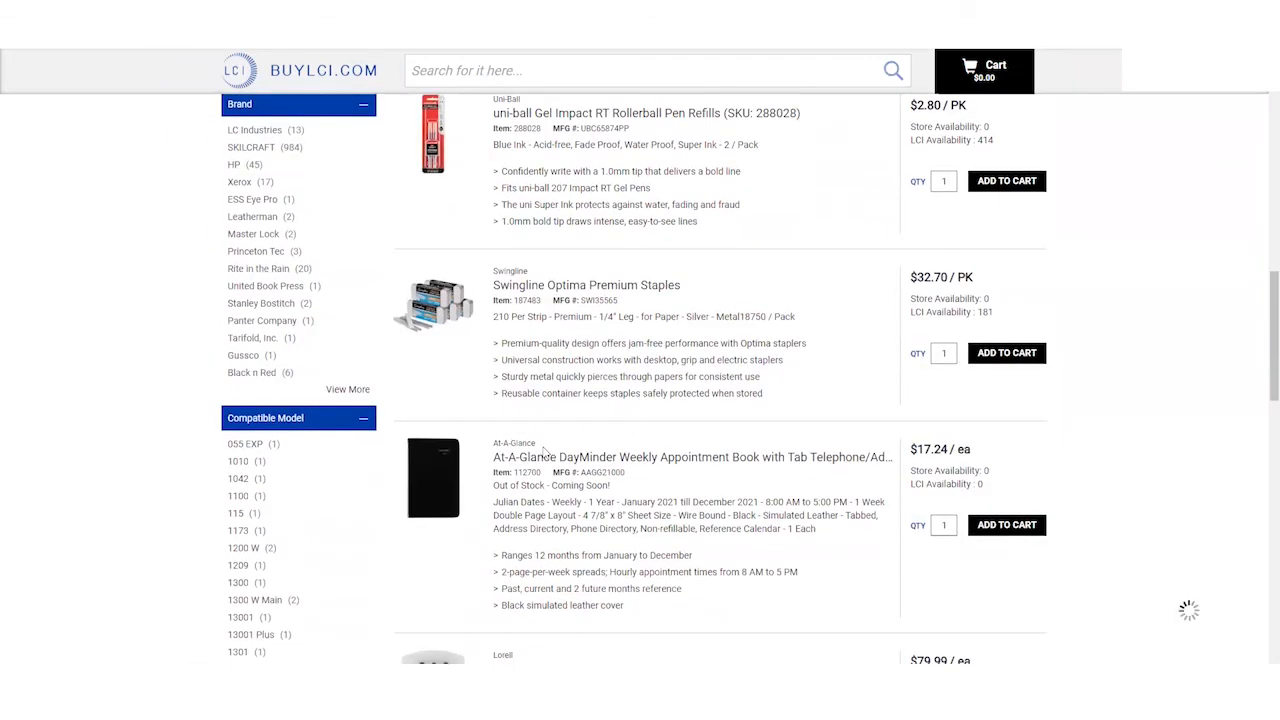
scroll(545, 428, down, 2)
scroll(545, 428, down, 5)
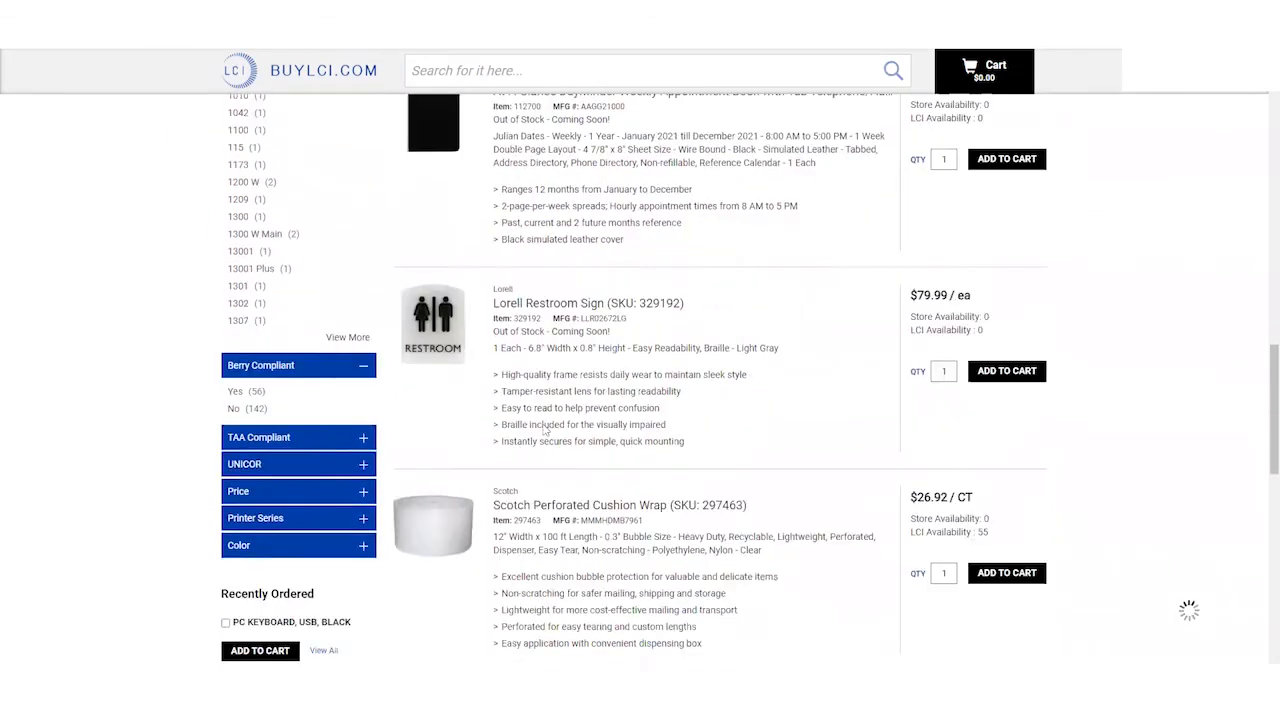
scroll(543, 426, down, 4)
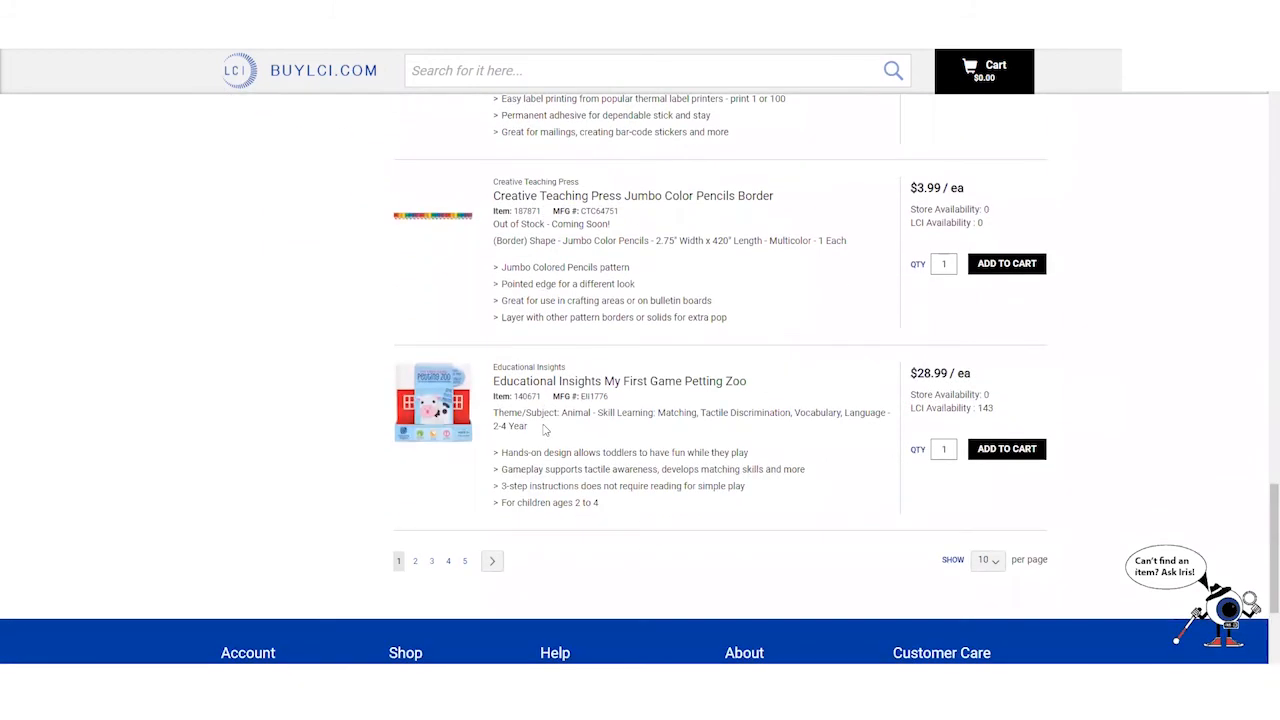
scroll(545, 428, up, 4)
scroll(545, 428, up, 1)
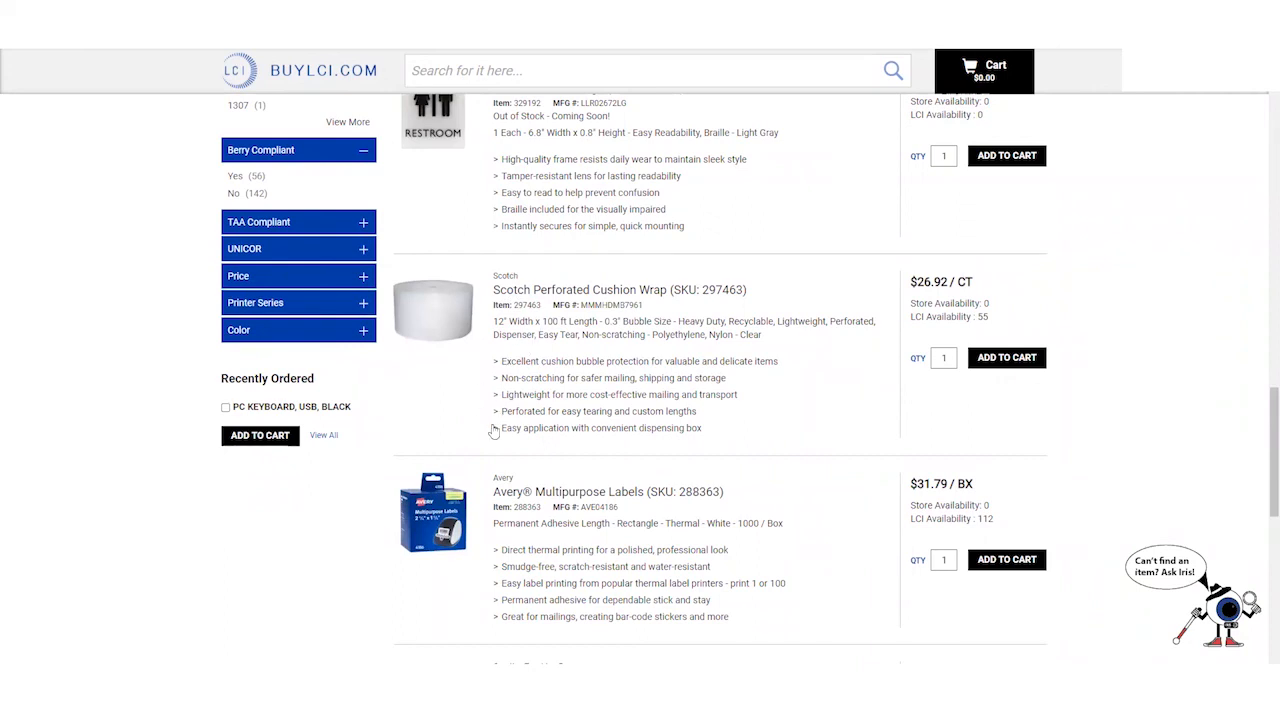
scroll(525, 394, up, 10)
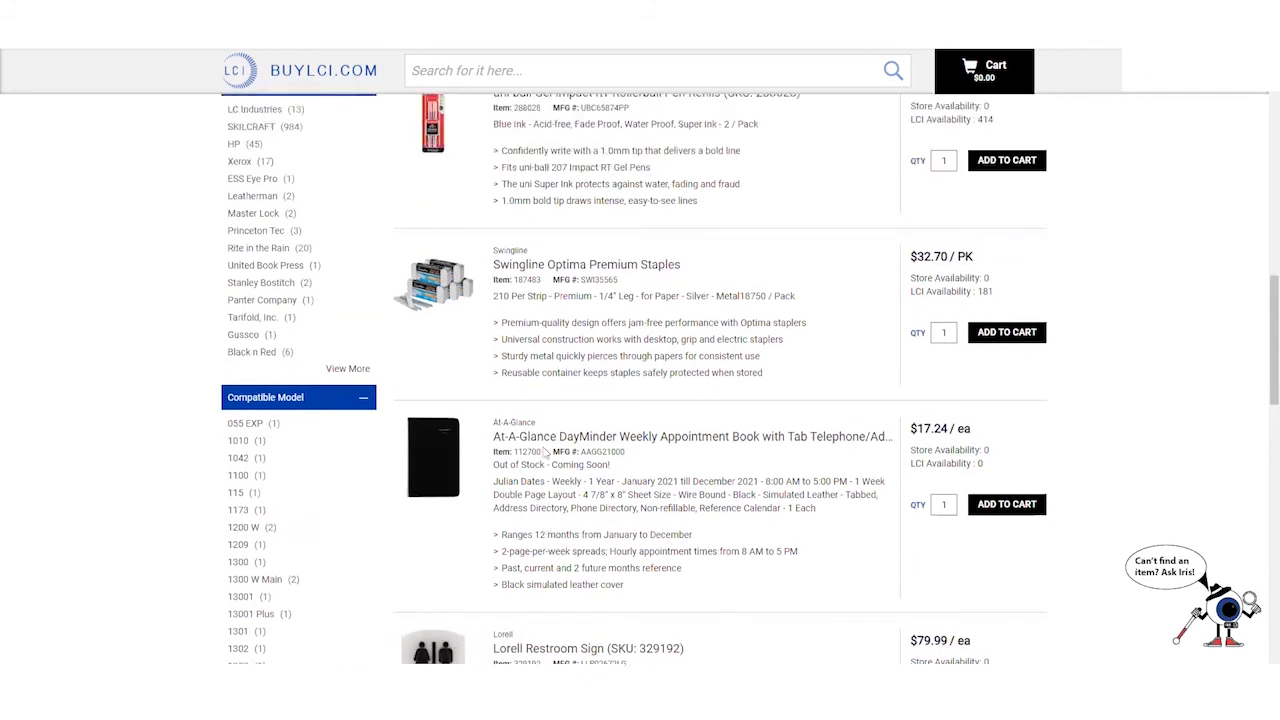
scroll(301, 249, up, 5)
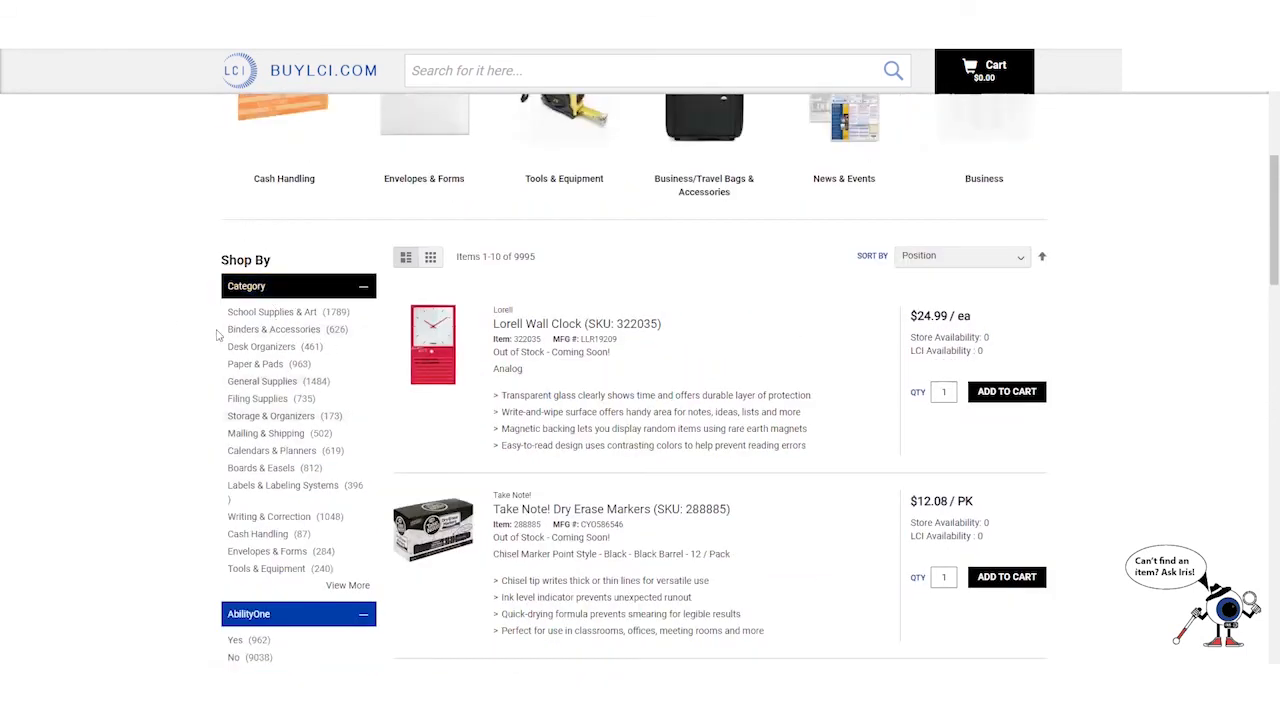
scroll(469, 381, up, 2)
scroll(754, 451, down, 1)
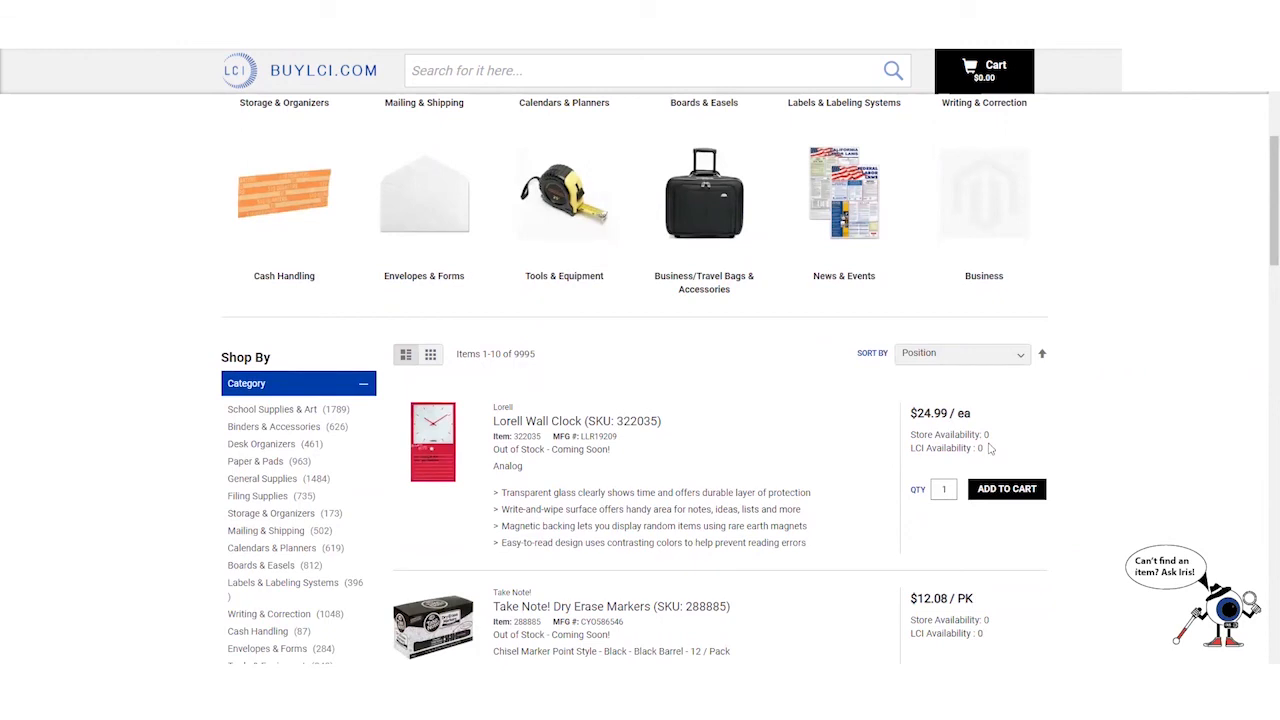
- Check the Lorell Wall Clock's availability and add one to the cart for $24.99
drag(990, 449, 910, 441)
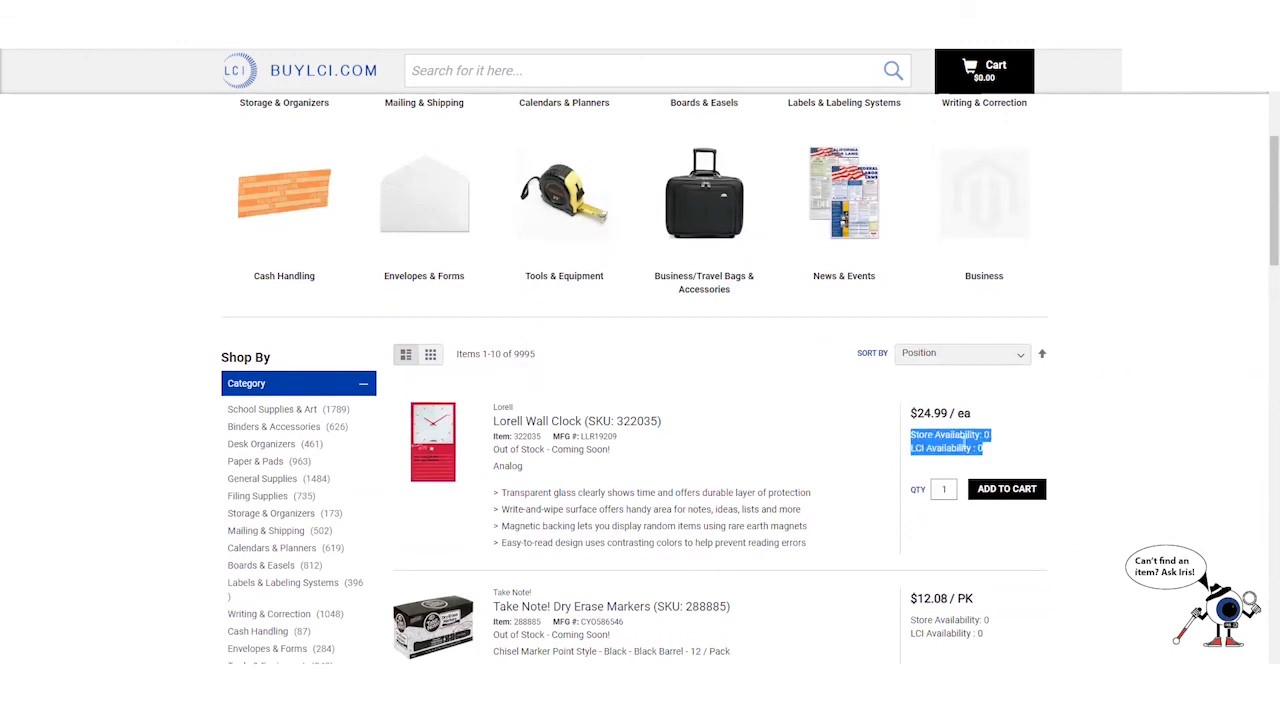
click(927, 430)
mouse_move(915, 434)
mouse_down()
mouse_move(990, 442)
mouse_move(907, 457)
mouse_up()
click(987, 450)
click(957, 460)
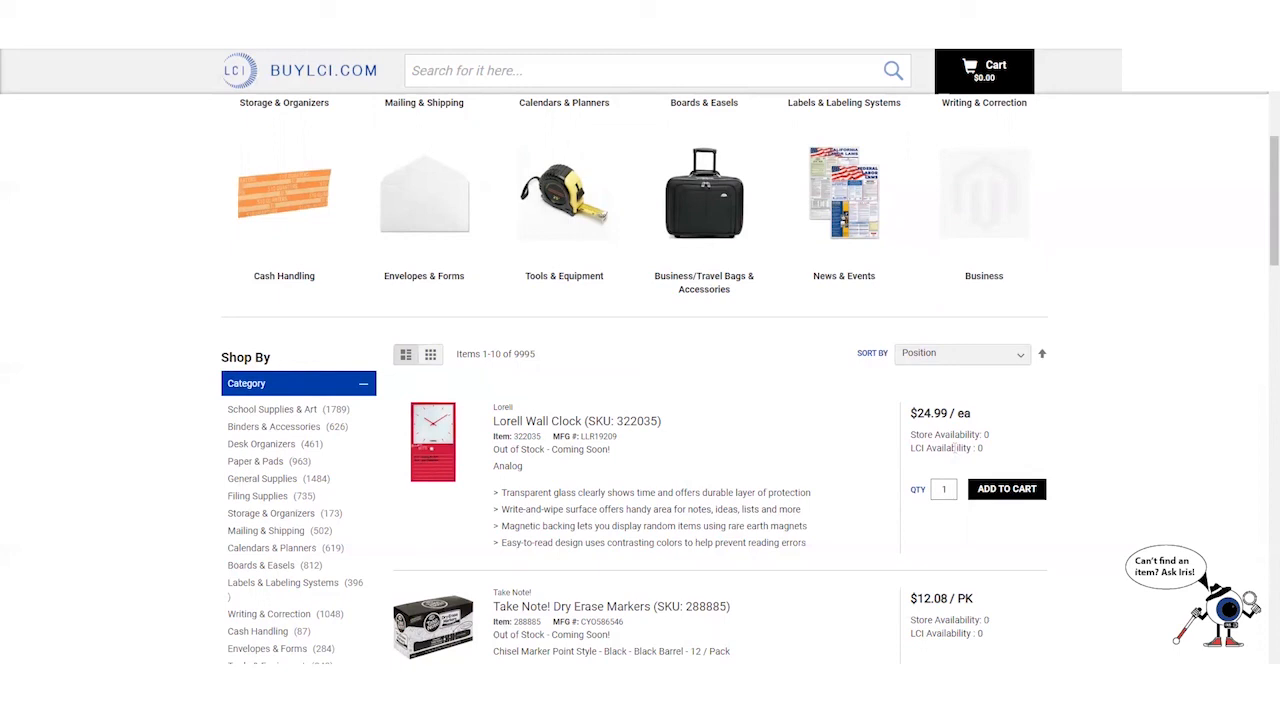
click(1020, 500)
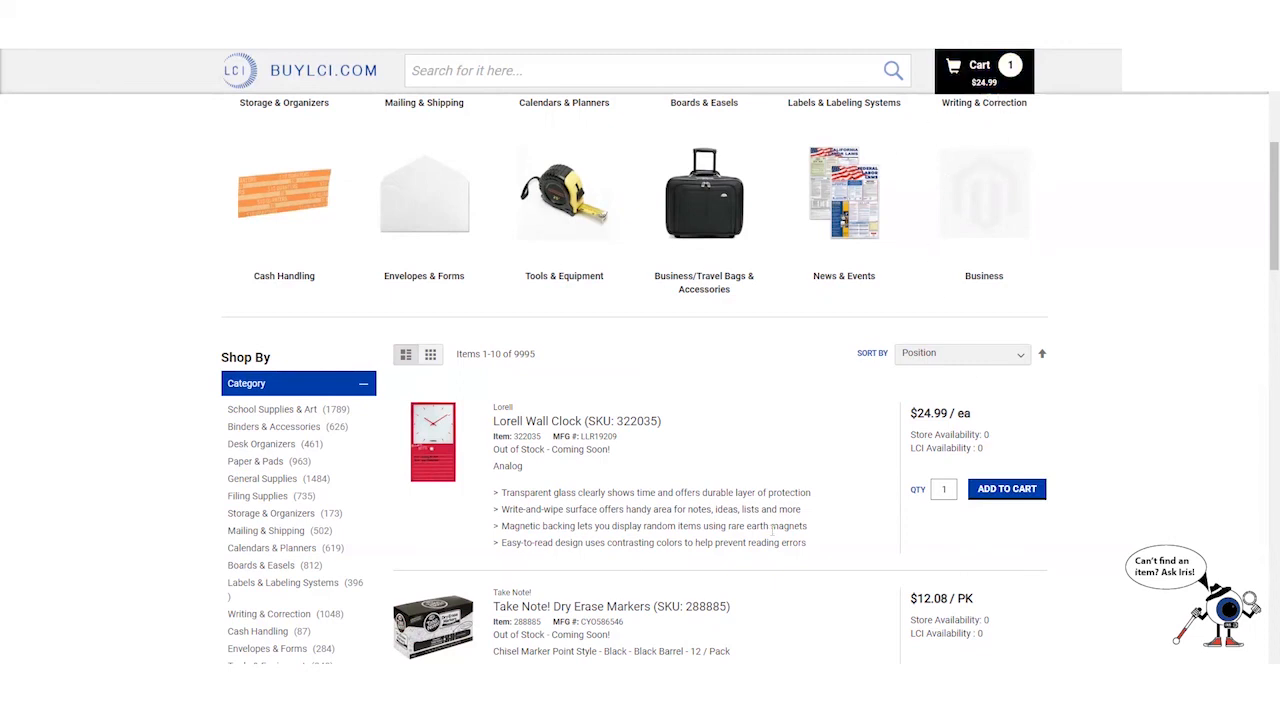
scroll(560, 420, down, 4)
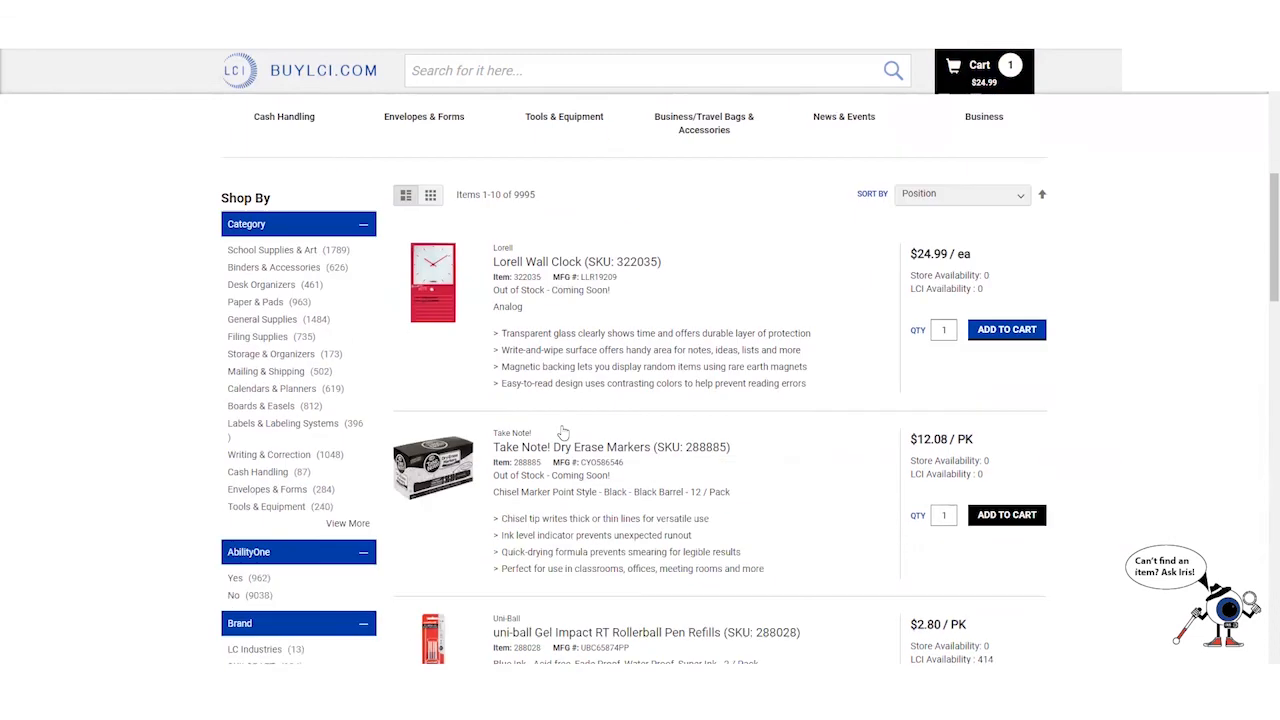
scroll(563, 430, down, 2)
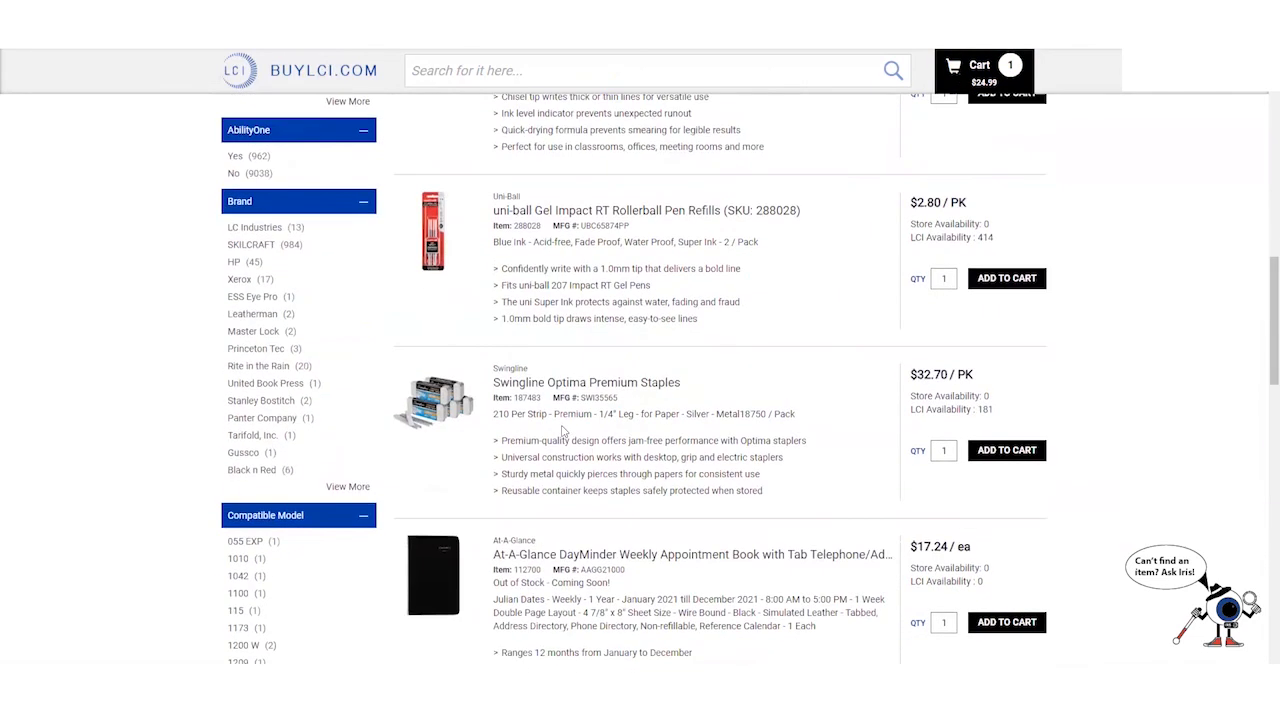
scroll(565, 430, up, 9)
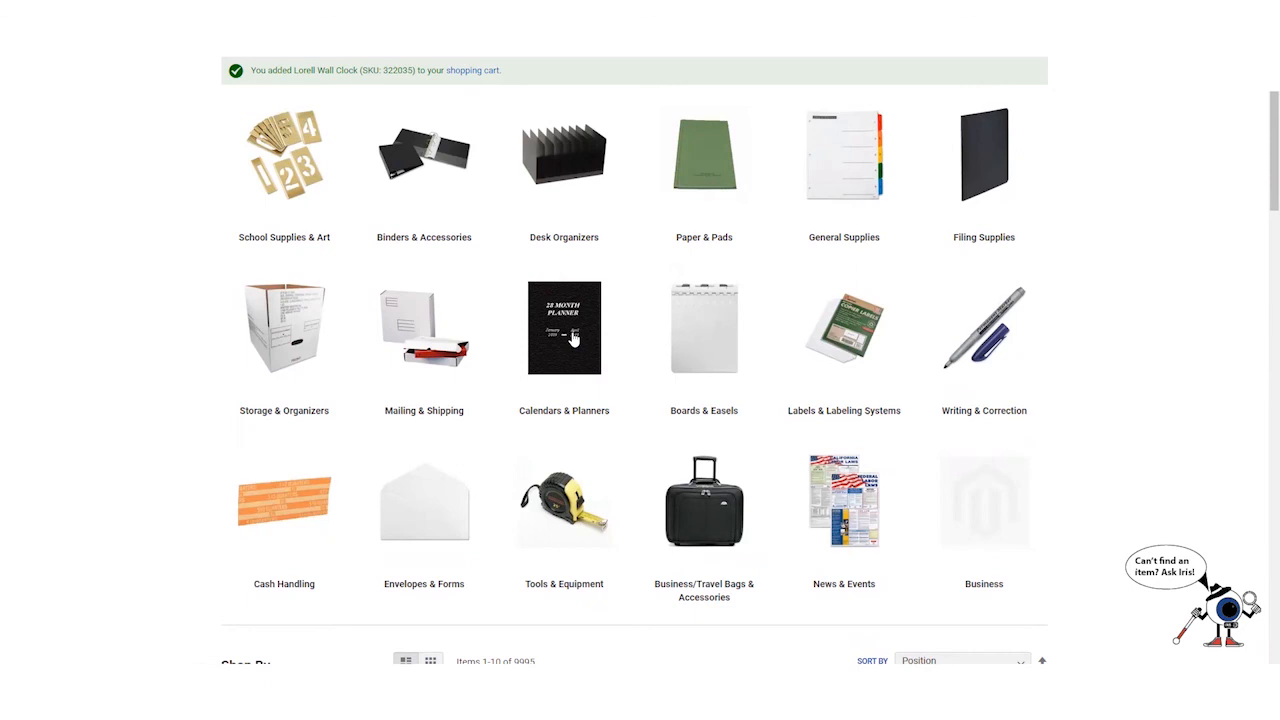
- Add three Paper Flowers Monthly Desk Pads ($39.90) and view the cart: 4 units, $64.89
click(573, 339)
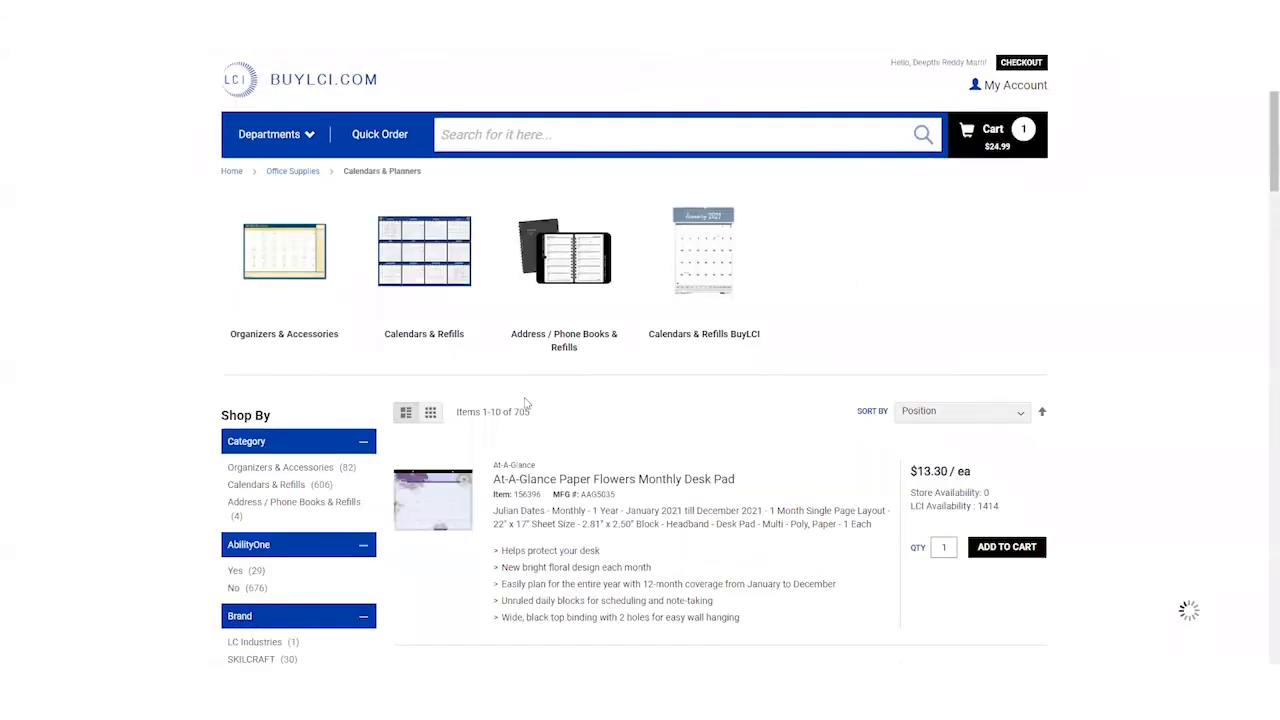
scroll(527, 403, down, 9)
scroll(527, 403, up, 9)
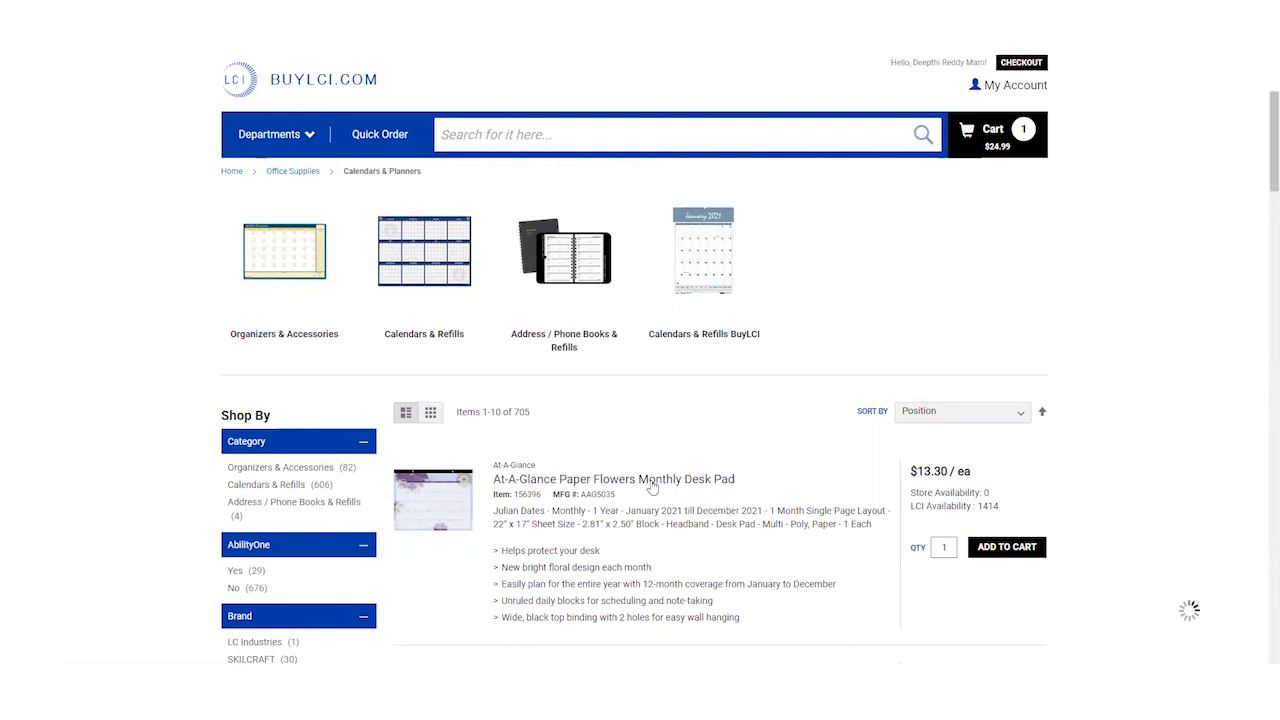
click(651, 486)
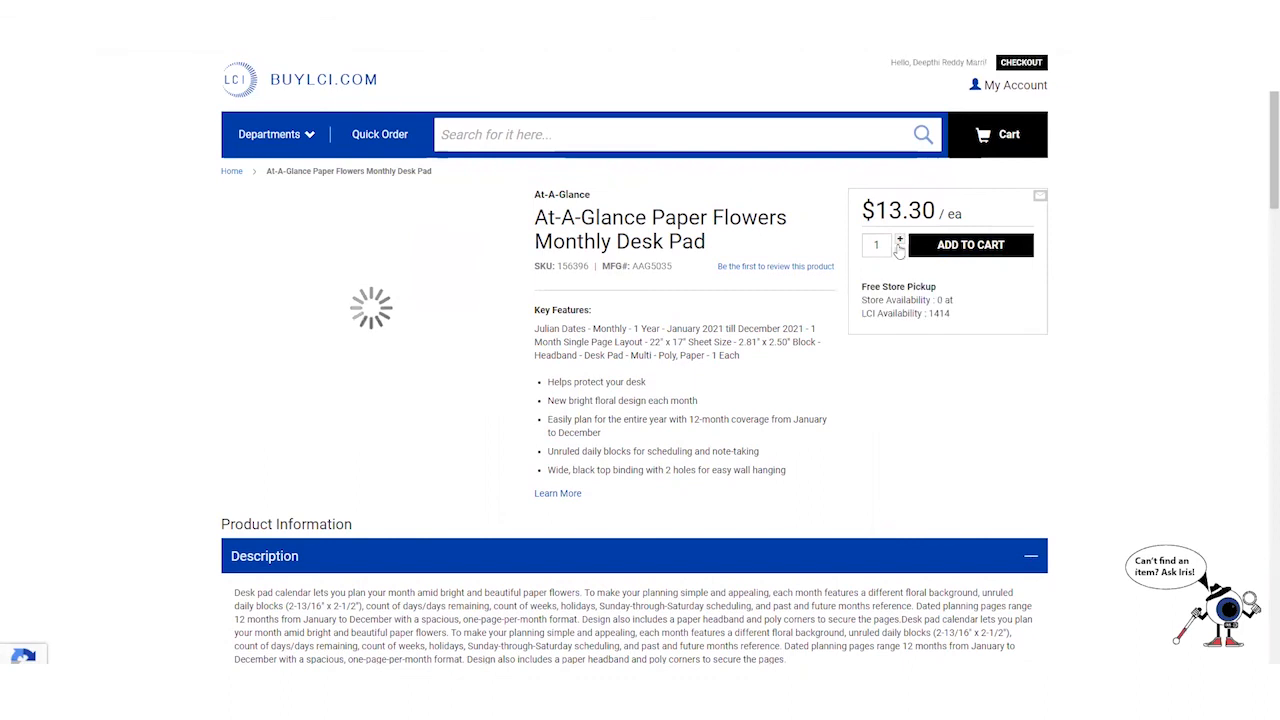
click(965, 250)
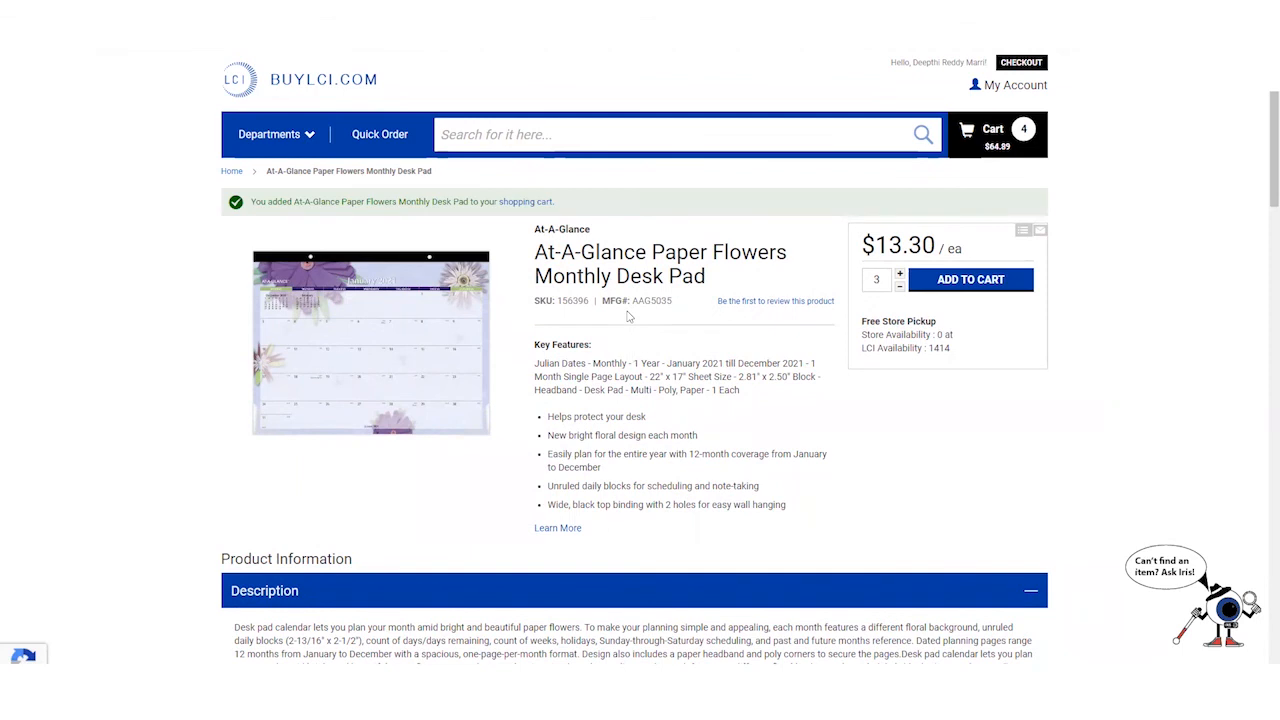
click(983, 137)
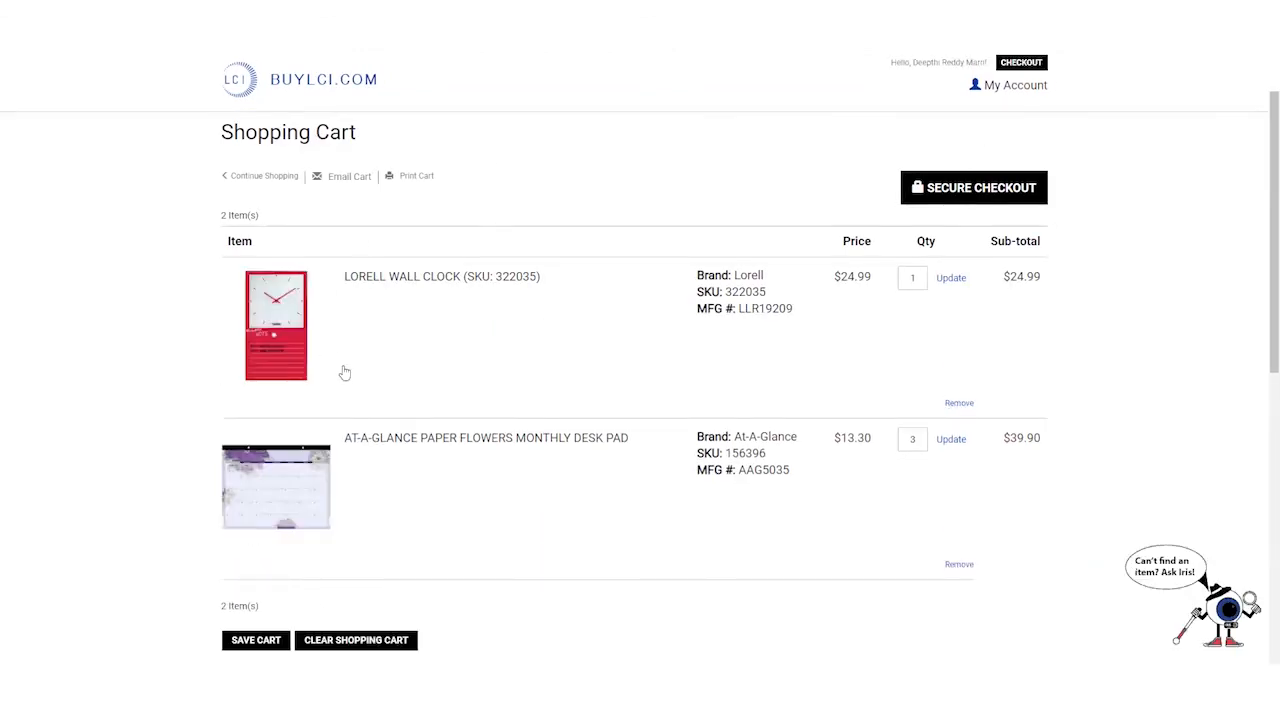
scroll(370, 340, down, 3)
click(257, 447)
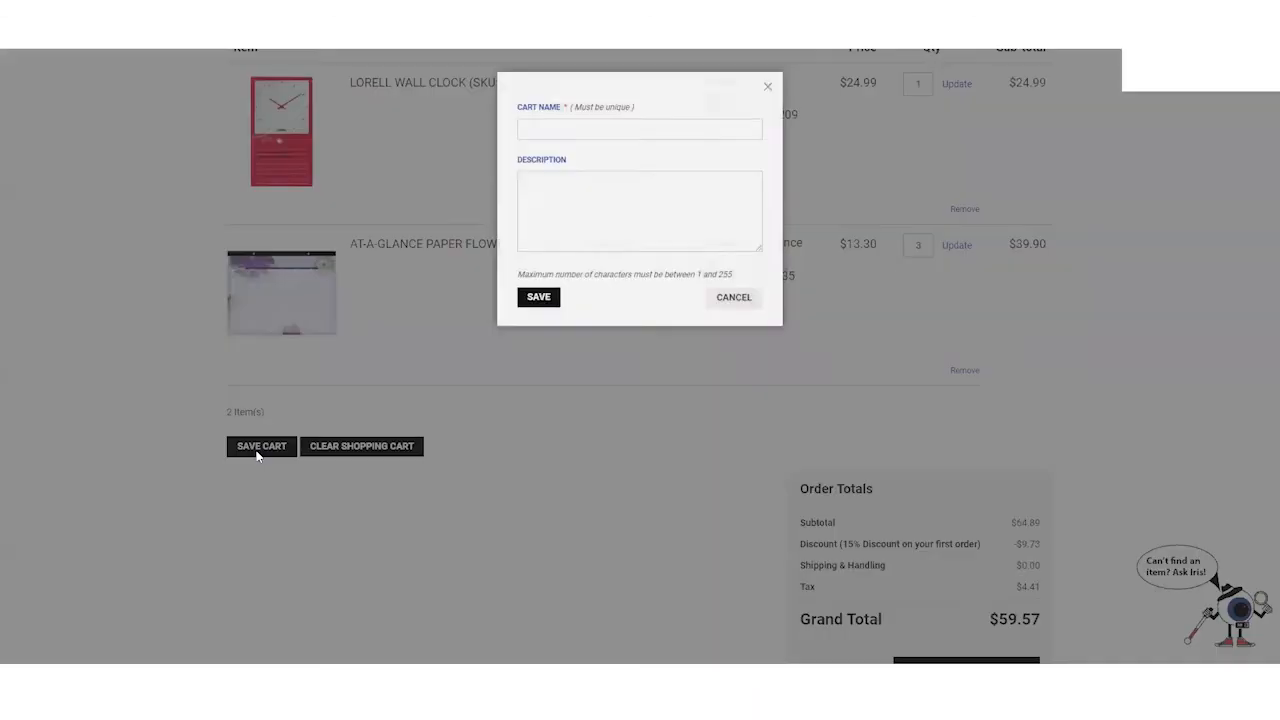
click(581, 137)
click(624, 200)
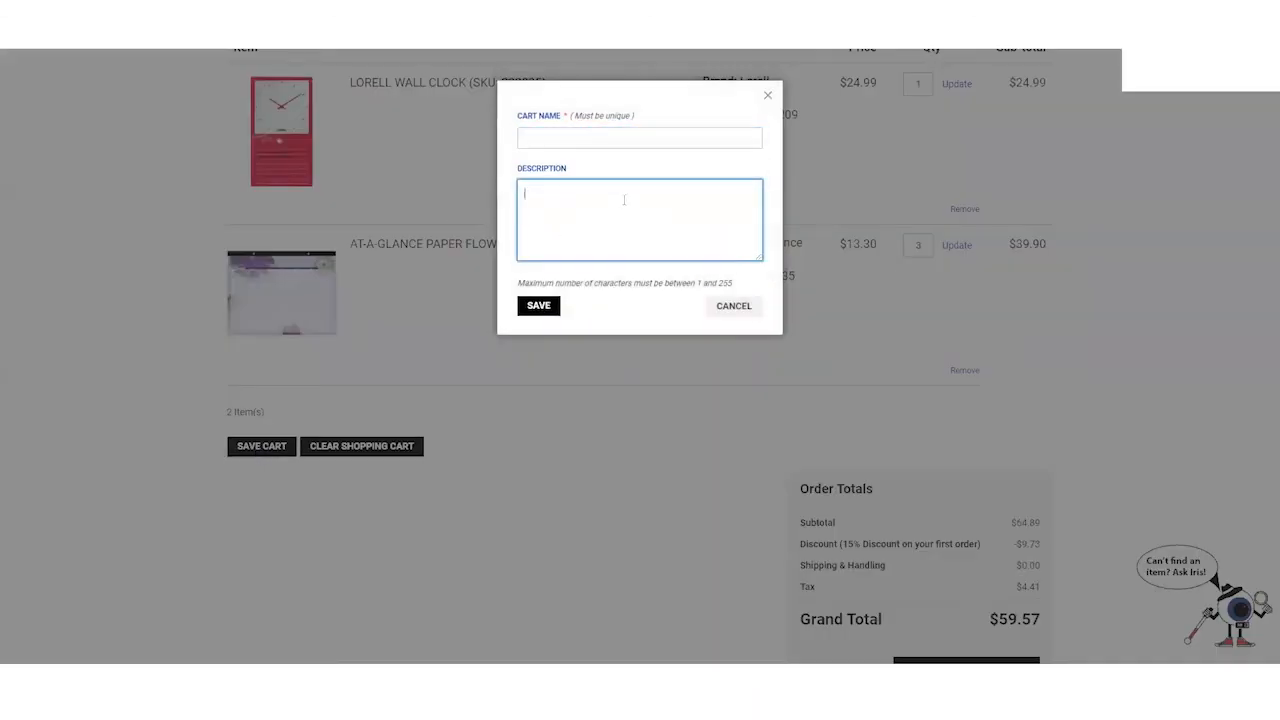
click(733, 306)
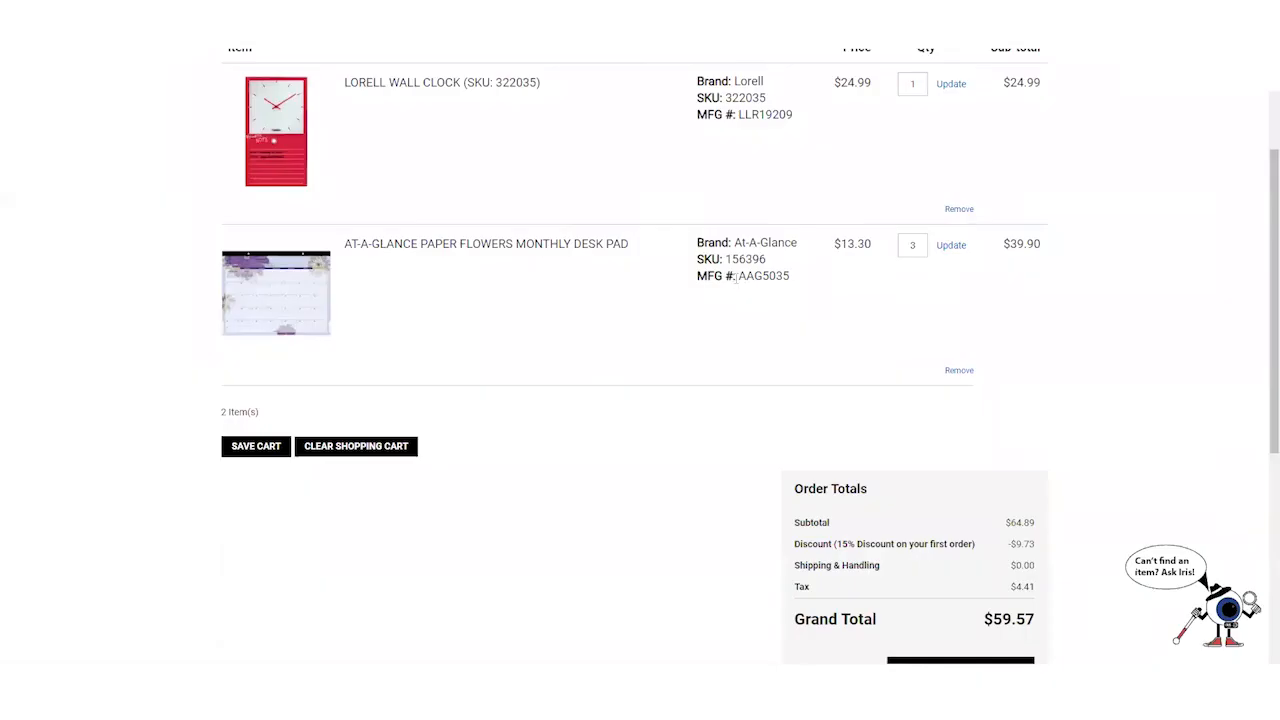
scroll(619, 383, up, 2)
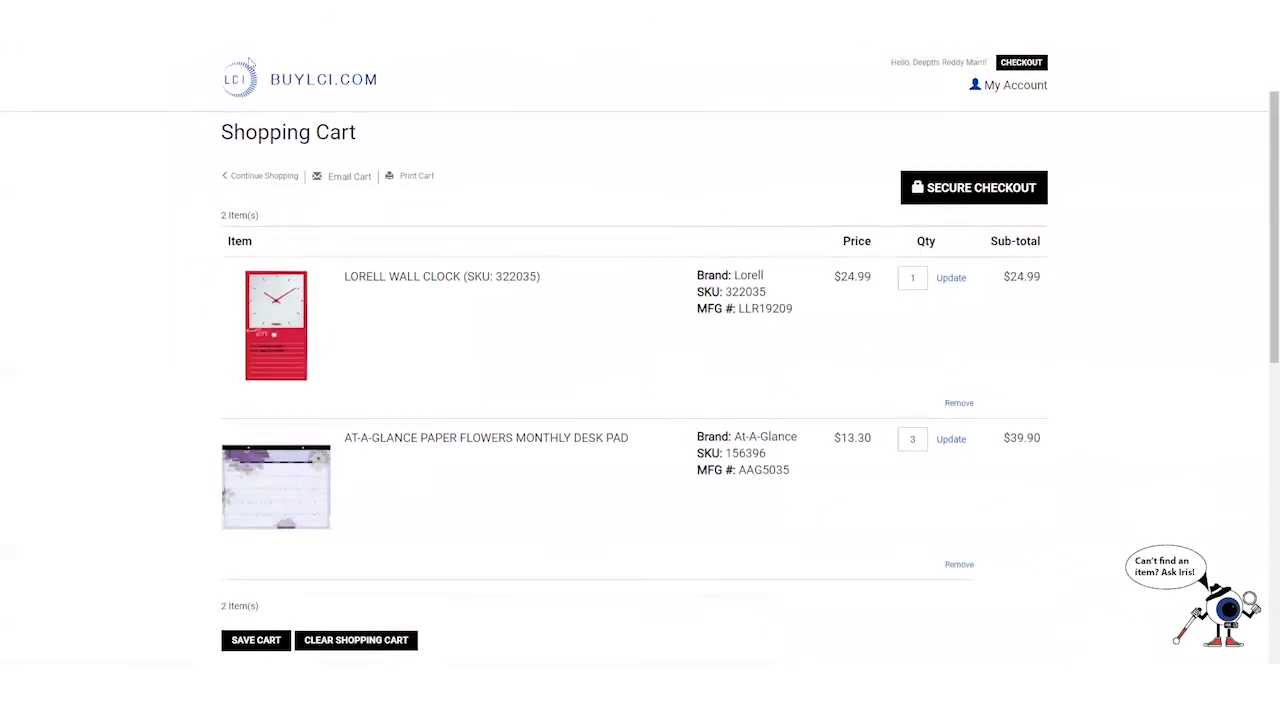